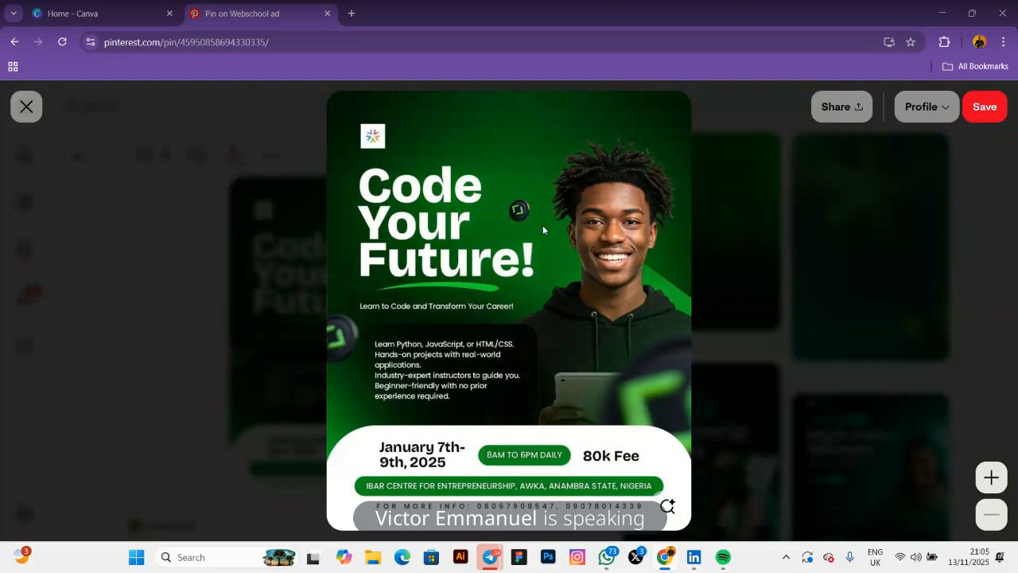
Run a Pinterest visual search on the Code Your Future flyer, cropped tightly around the young man
click(667, 506)
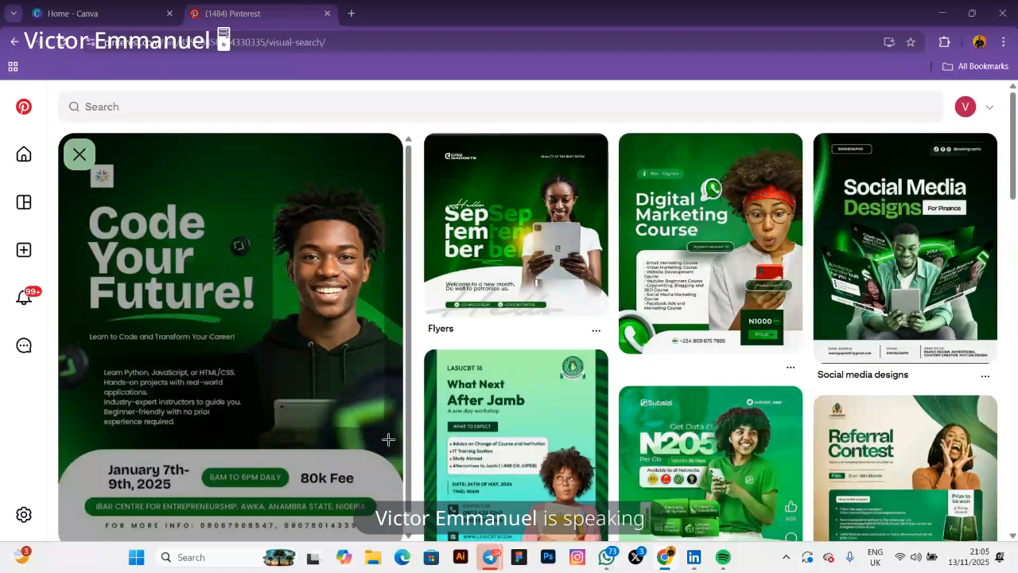
drag(388, 439, 395, 451)
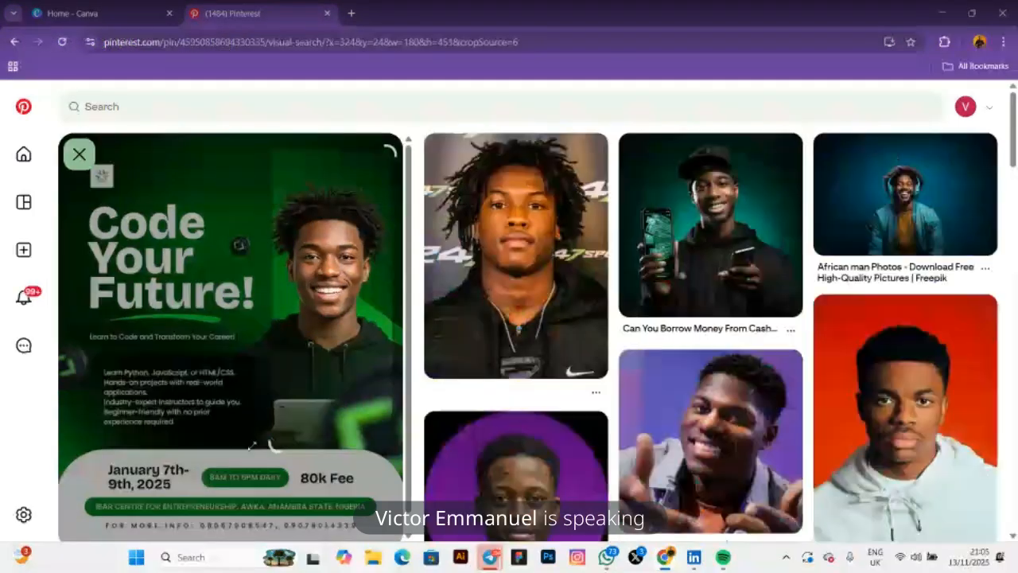
drag(239, 447, 237, 445)
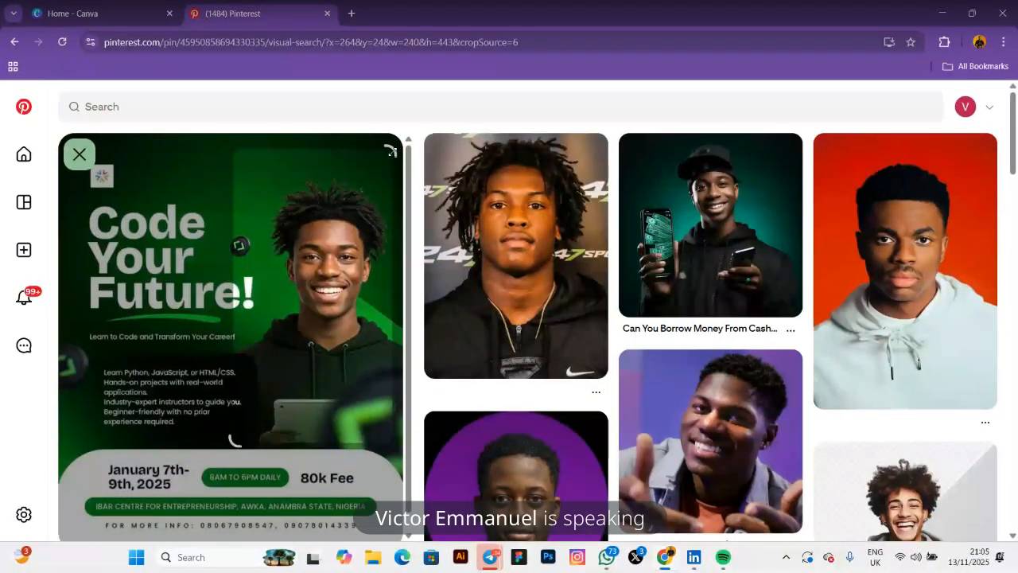
drag(391, 150, 390, 145)
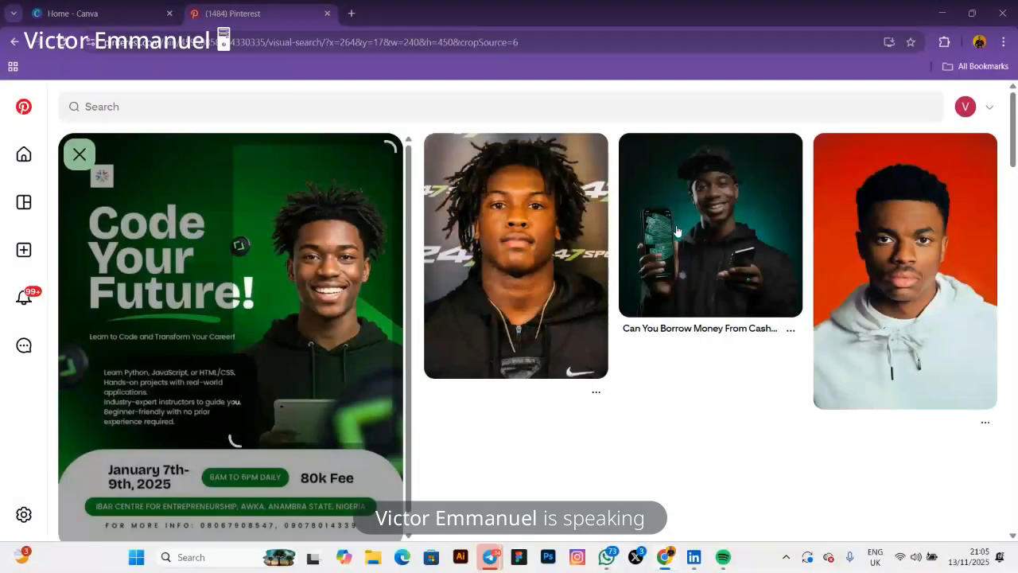
Download the Cash App pin's photo of a smiling man holding a phone
click(700, 222)
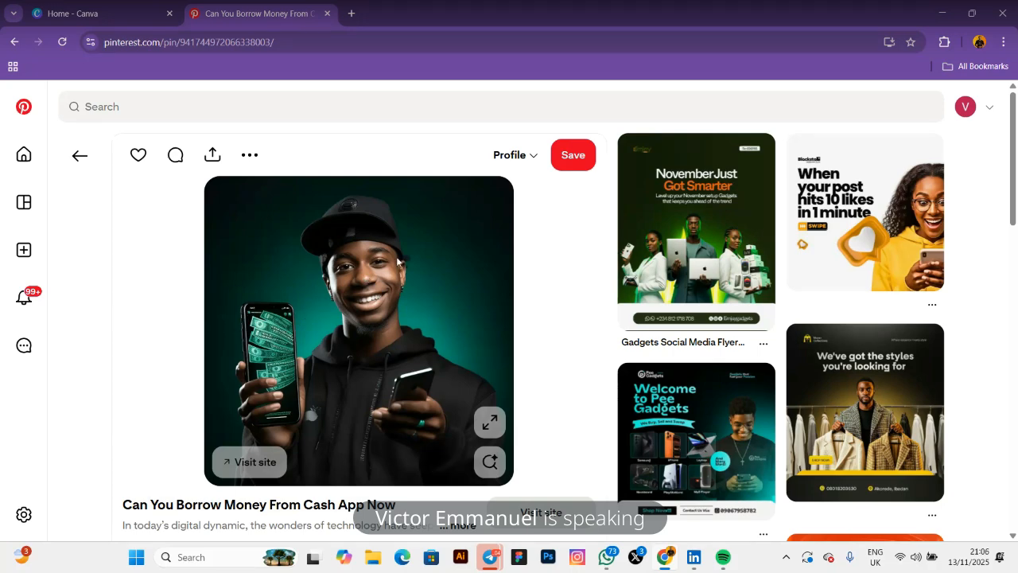
click(250, 159)
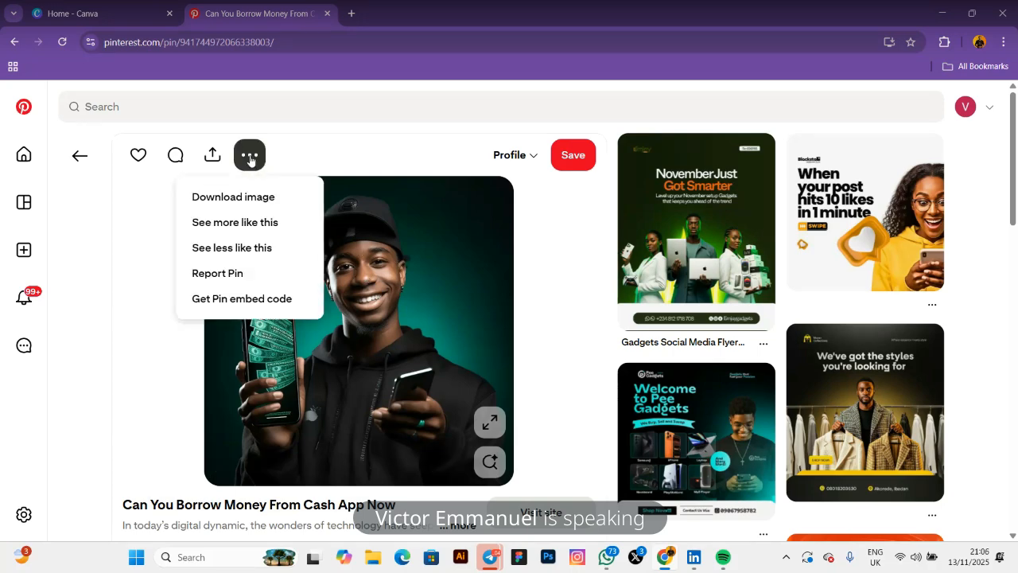
click(241, 201)
scroll(515, 350, down, 1)
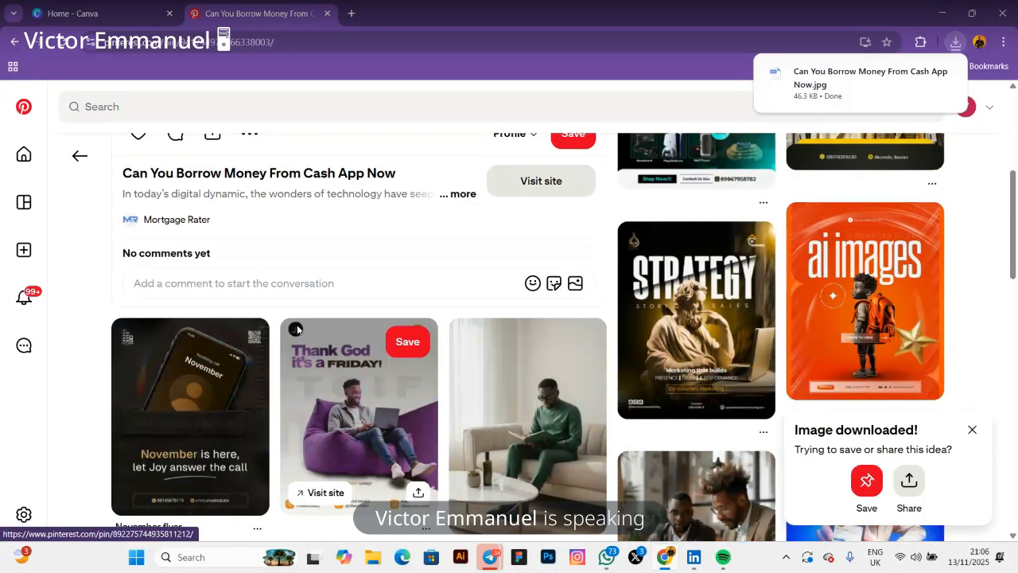
scroll(77, 161, up, 4)
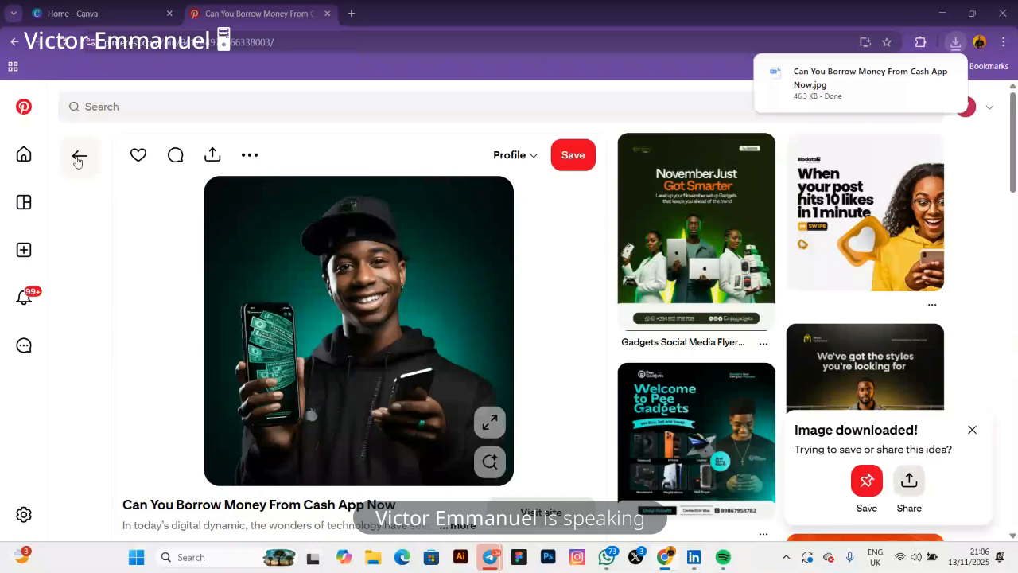
Return to the visual search results and browse the grid of portrait pins
click(79, 158)
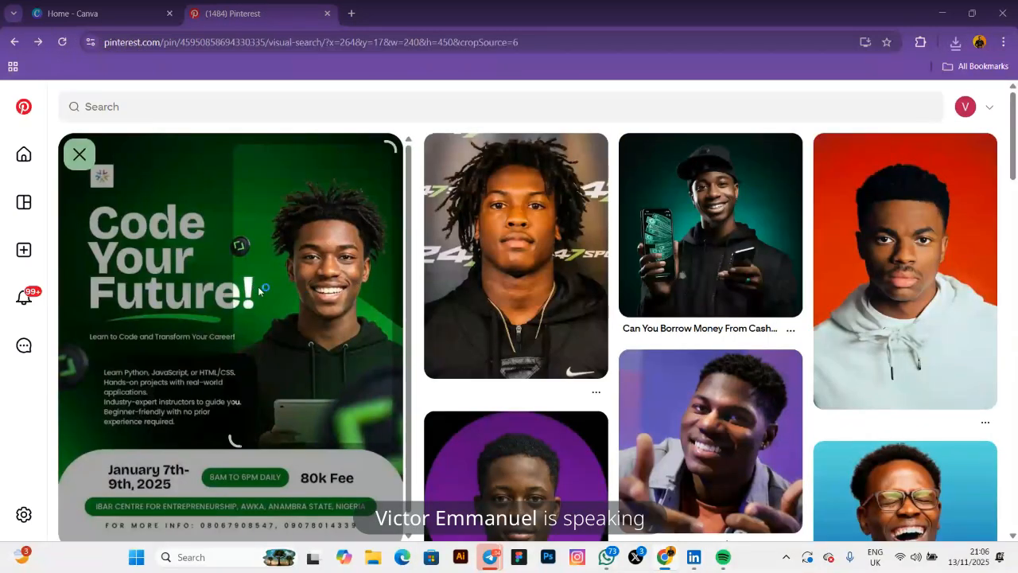
scroll(258, 286, down, 1)
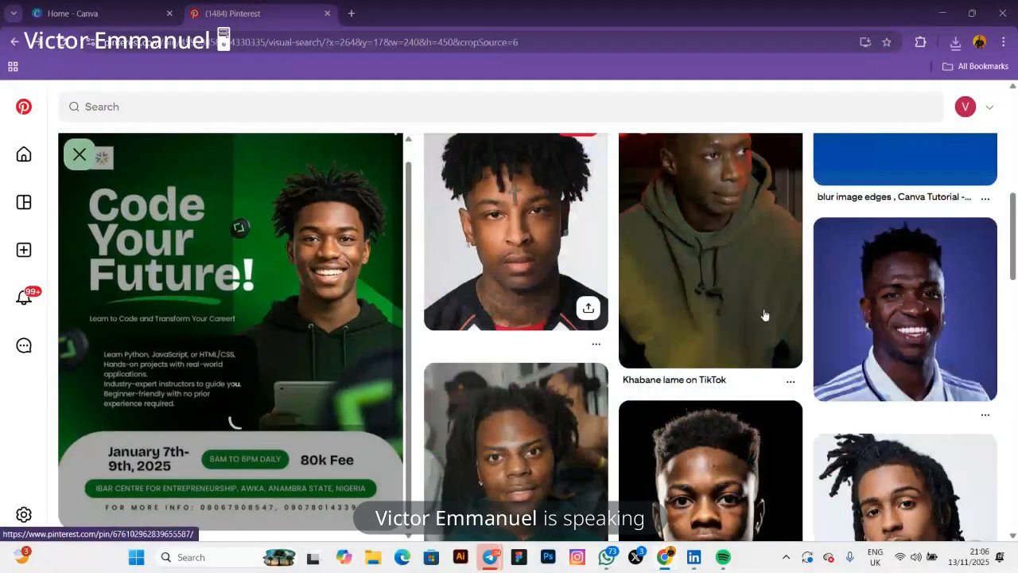
scroll(763, 315, down, 5)
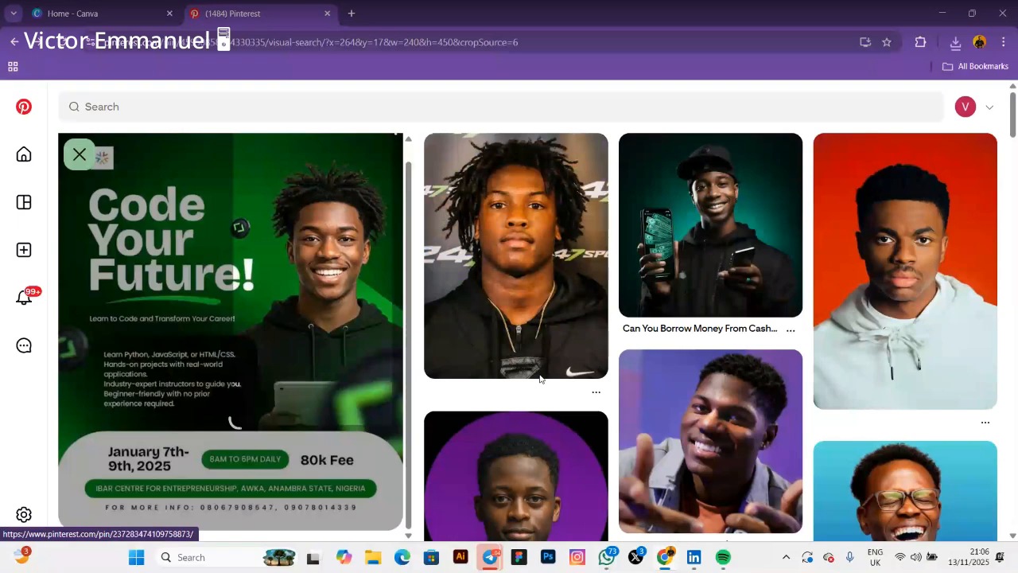
scroll(540, 379, down, 3)
Download the purple-background 'A man pressing his smartphone' photo, reached via the Nachristos pin
click(500, 332)
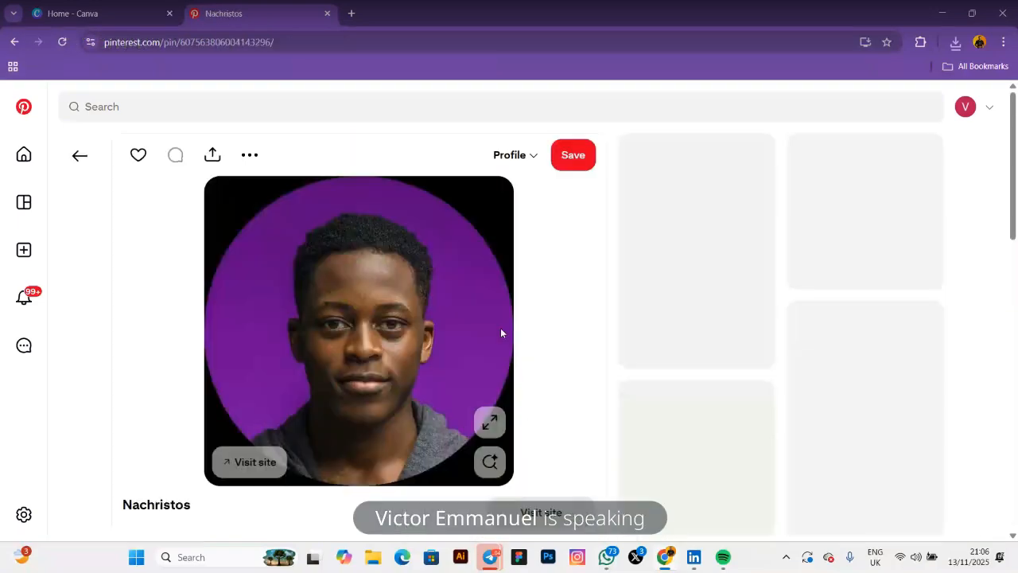
scroll(500, 332, down, 4)
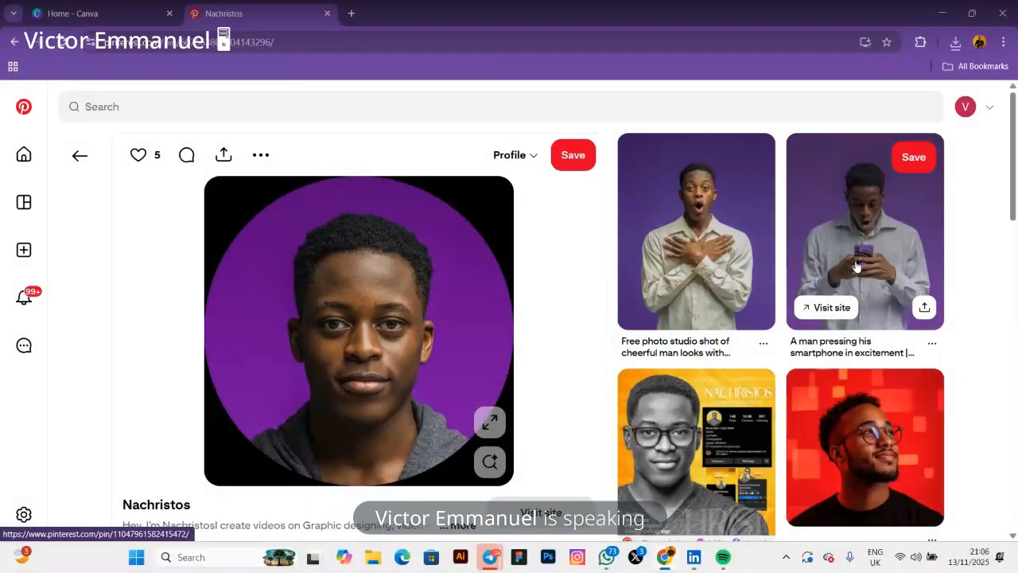
click(857, 266)
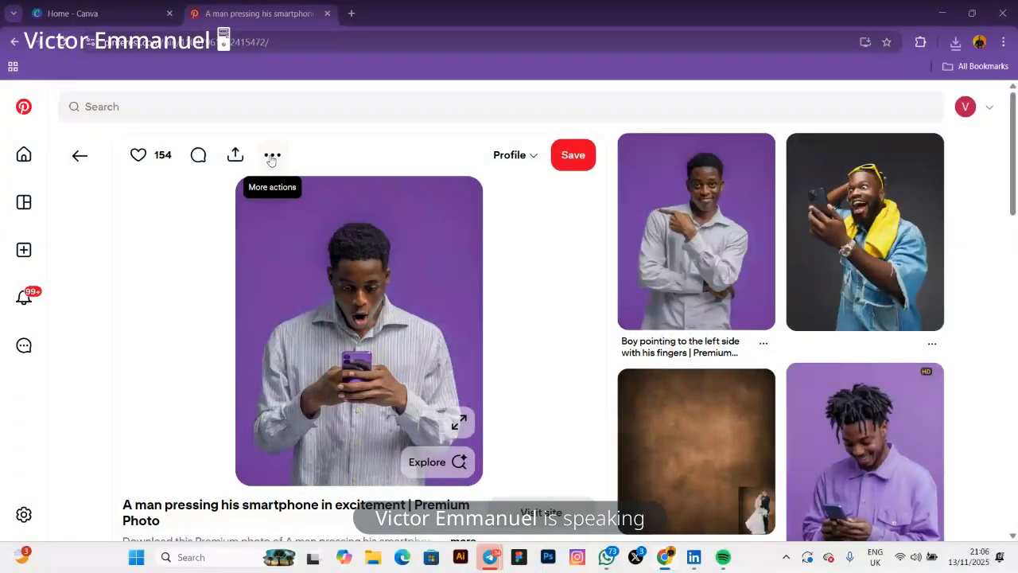
click(272, 155)
click(255, 196)
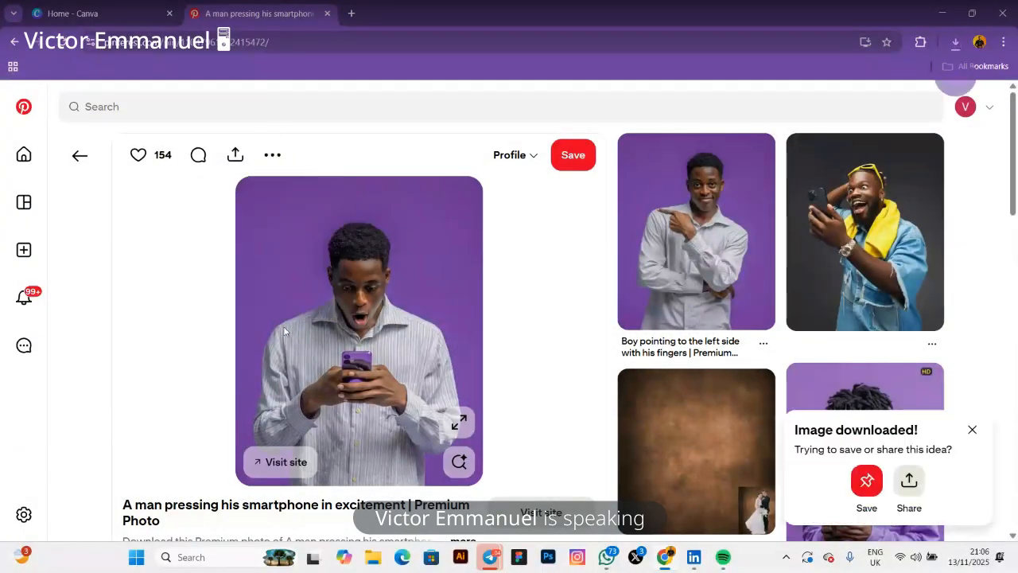
scroll(285, 331, down, 2)
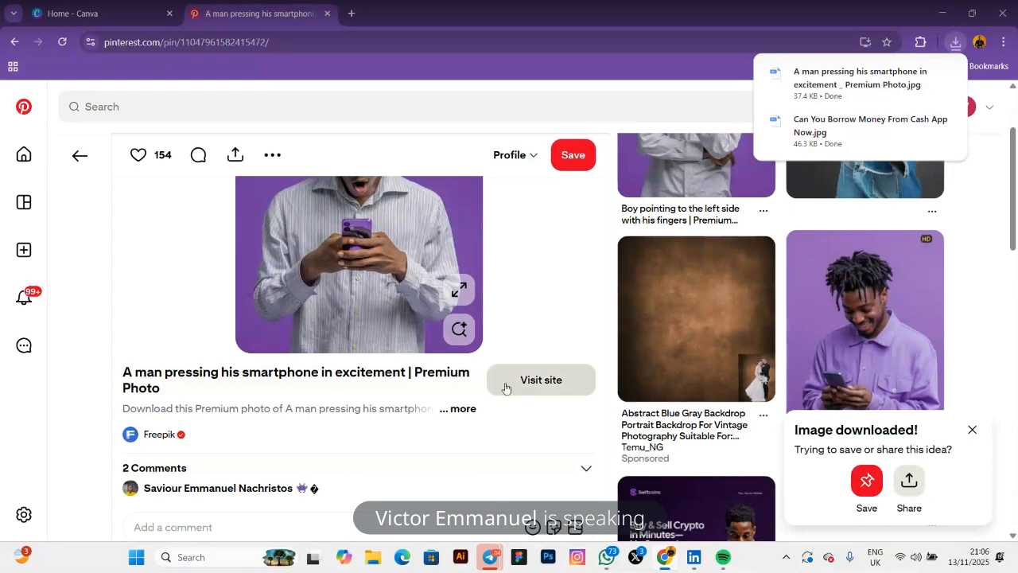
scroll(596, 400, up, 2)
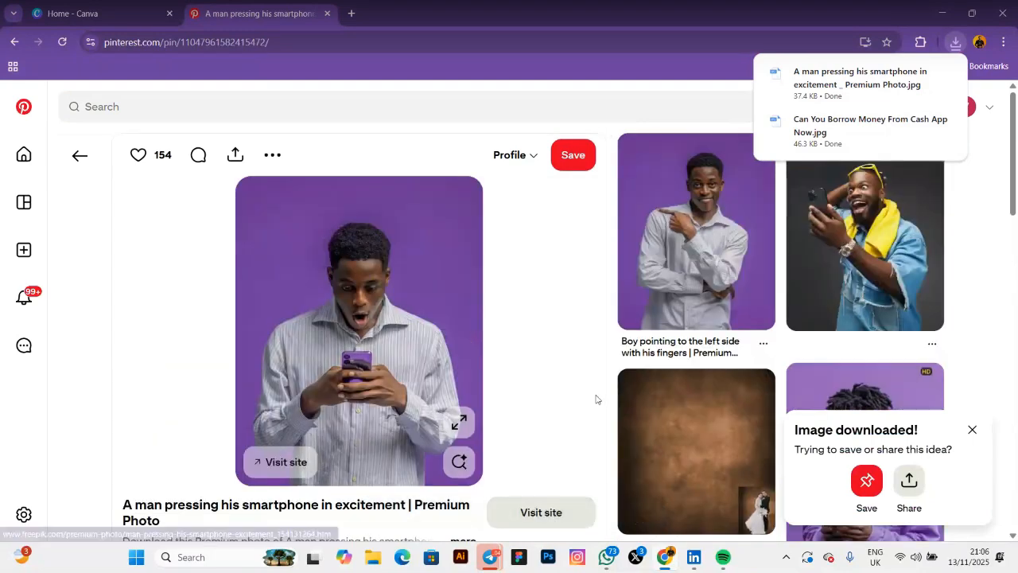
scroll(596, 399, down, 4)
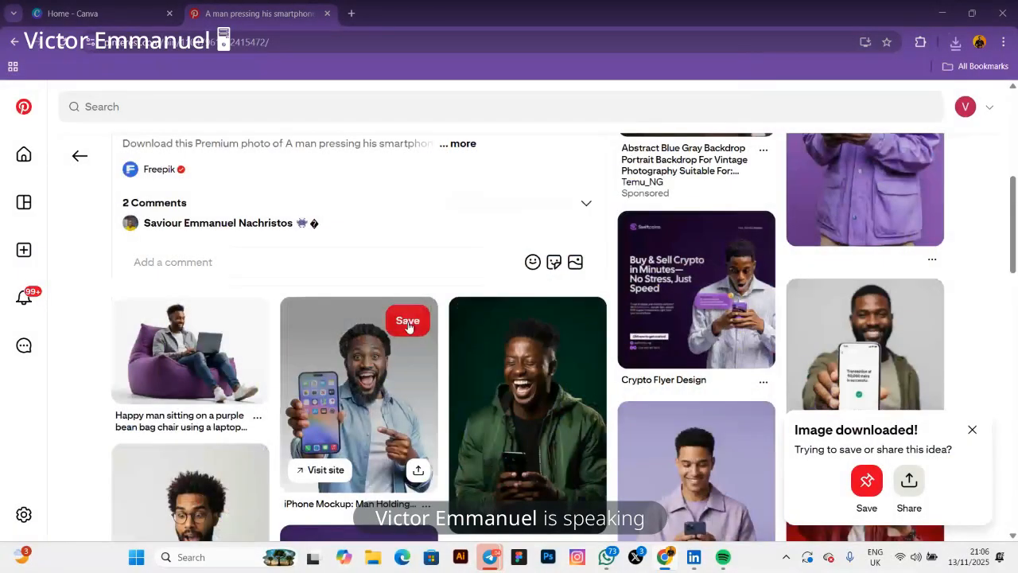
scroll(413, 350, down, 2)
scroll(422, 377, up, 1)
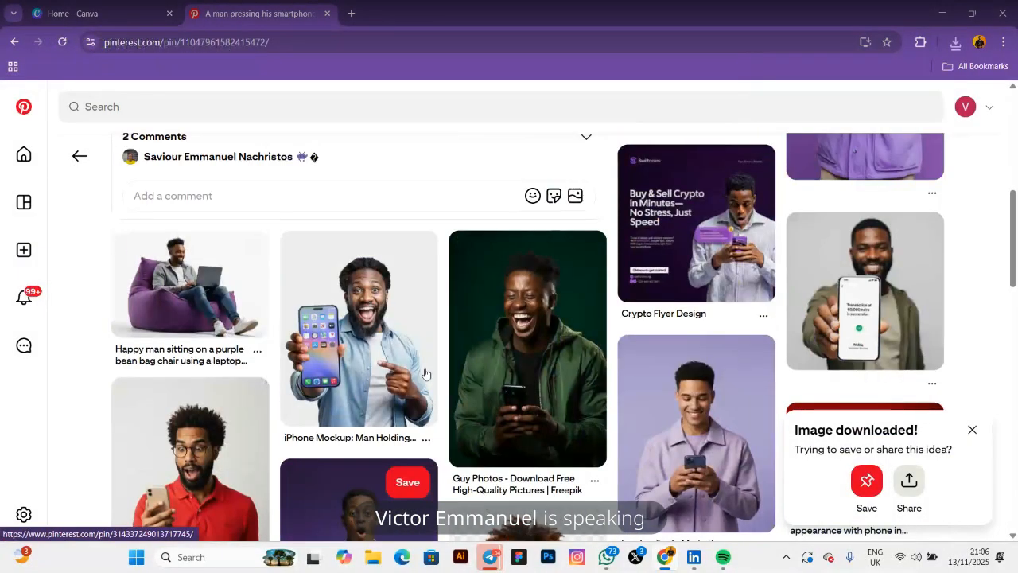
scroll(422, 377, up, 5)
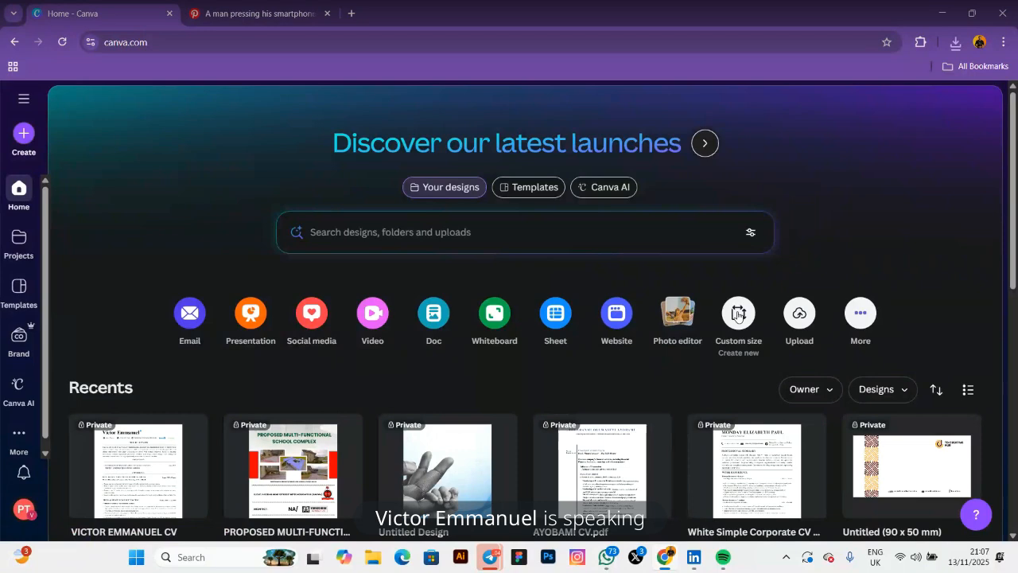
Create a new 1080 × 1350 px Instagram Post (4:5) design from Custom size's Social media formats
click(738, 315)
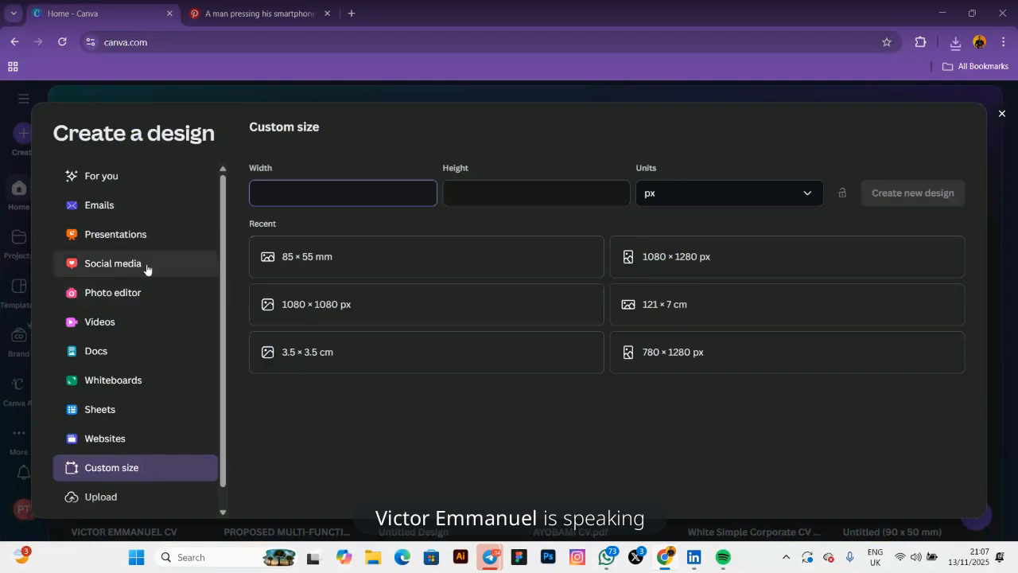
click(115, 272)
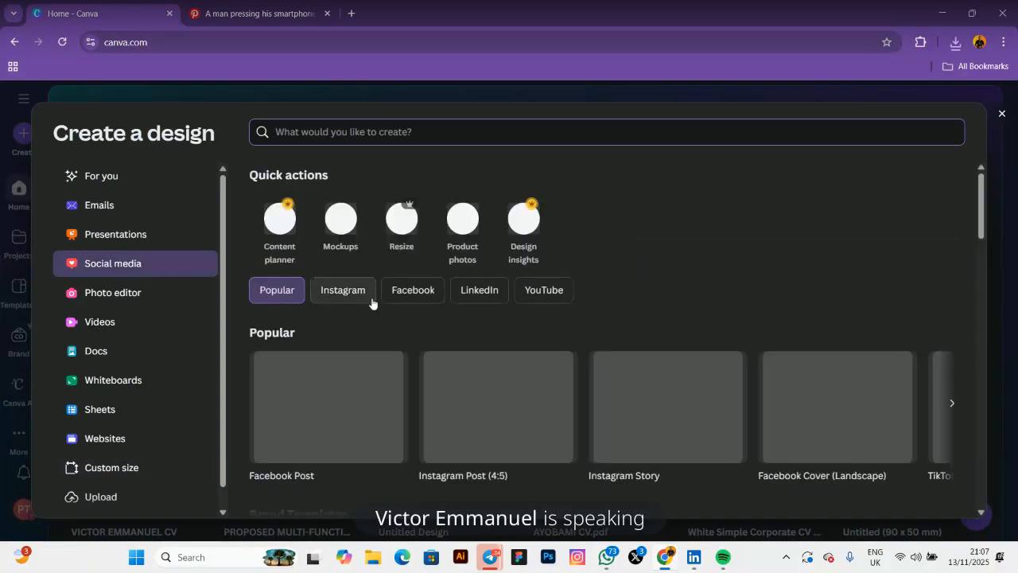
scroll(457, 373, down, 2)
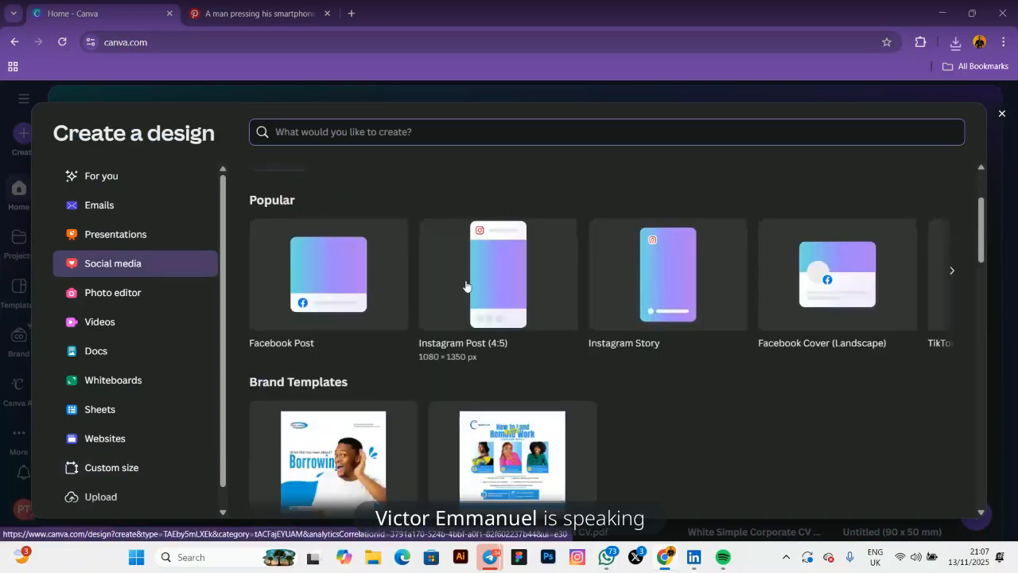
click(507, 287)
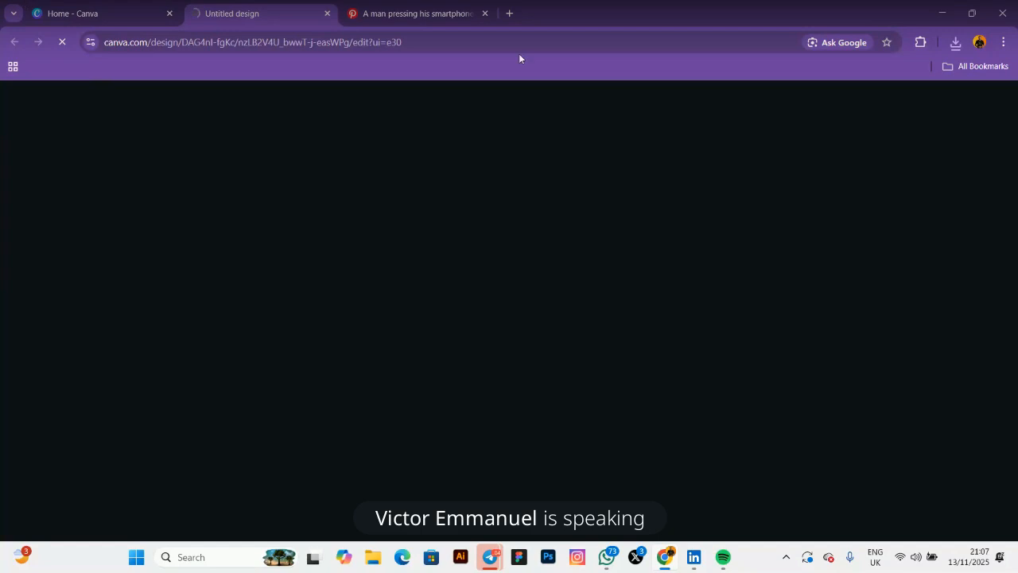
Switch to the Pinterest tab and go back to the Code Your Future pin
click(414, 14)
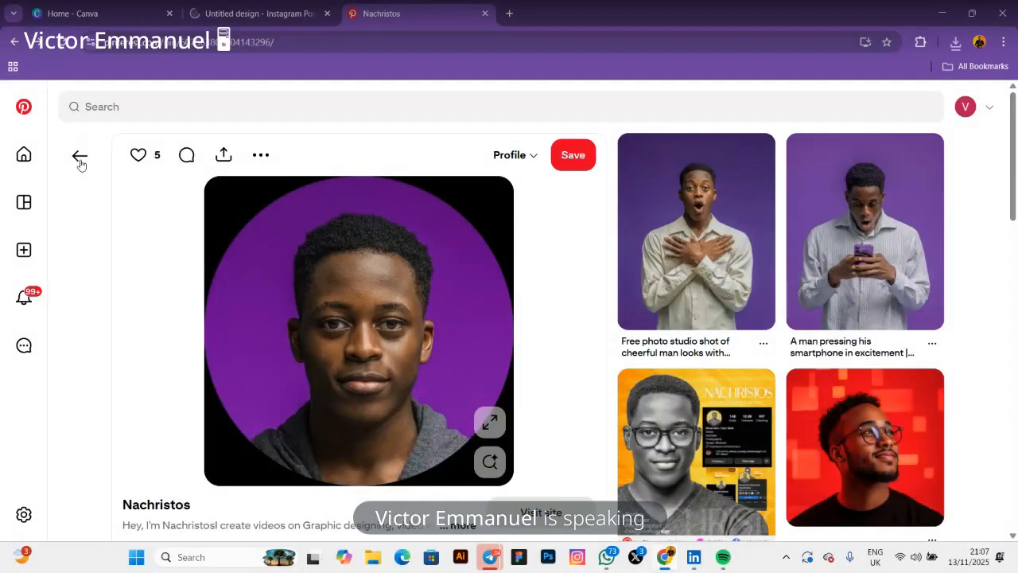
click(79, 155)
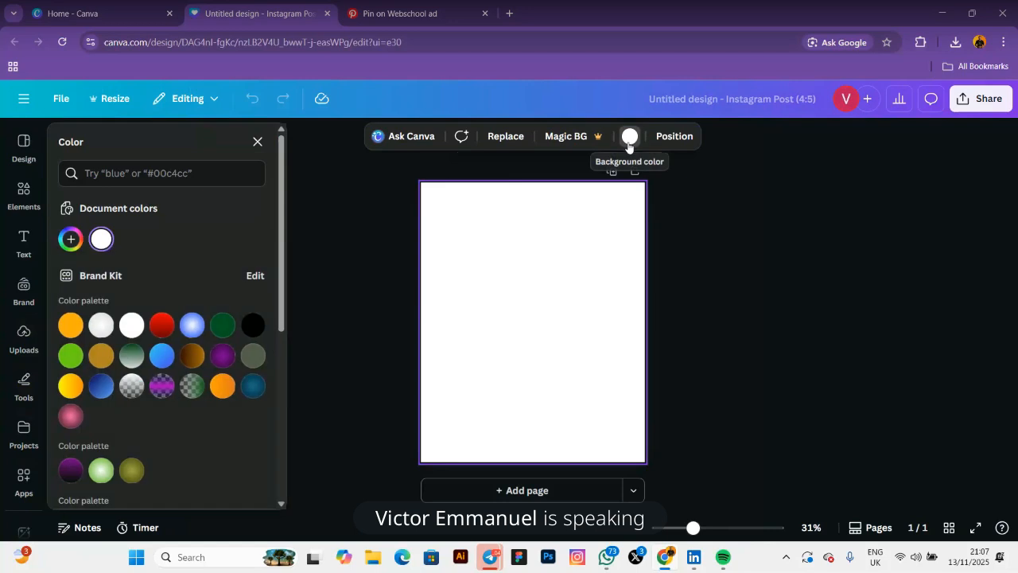
Fill the page with a radial gradient, vivid purple at the centre to near-black edges
click(70, 240)
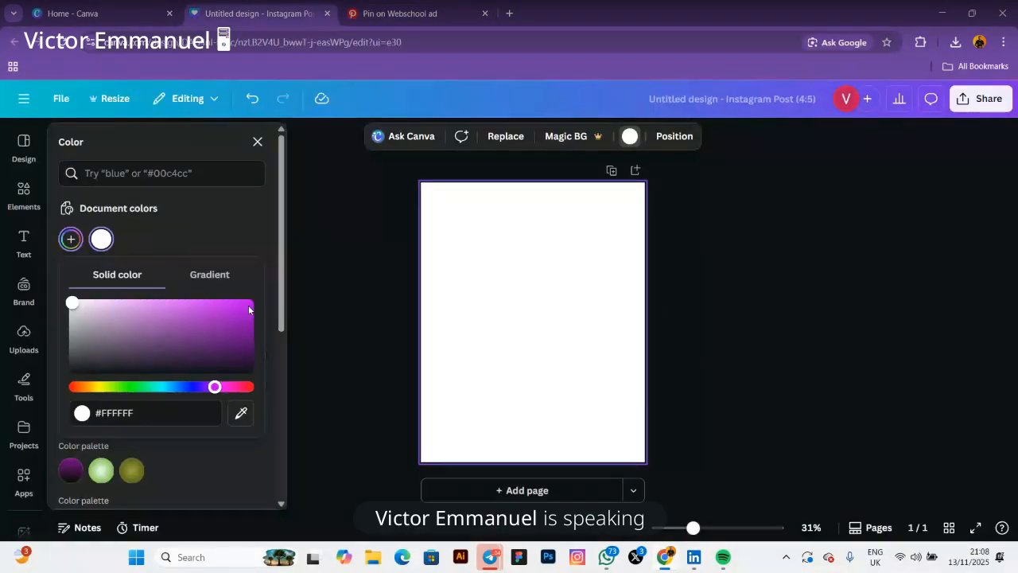
click(251, 301)
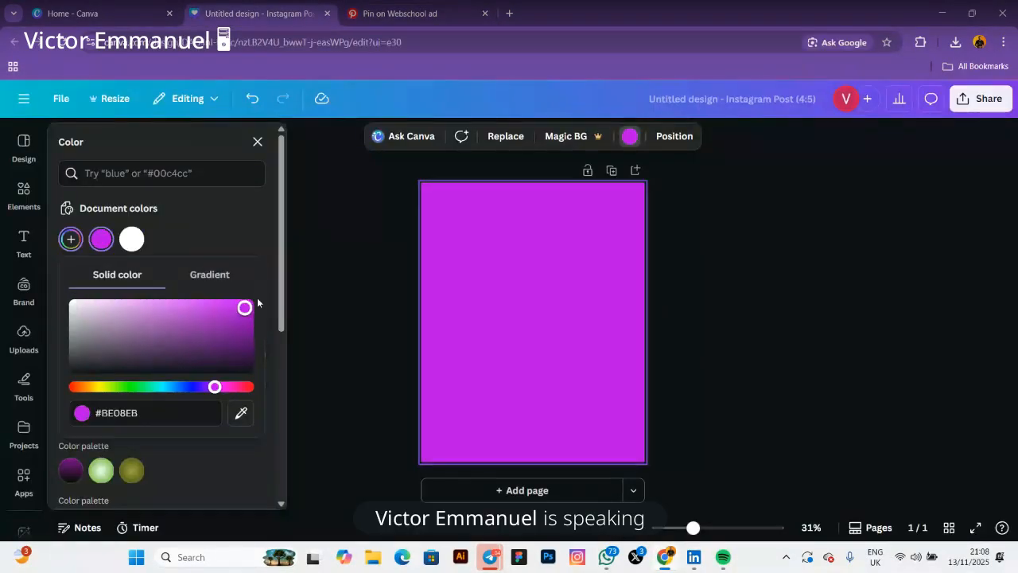
click(211, 275)
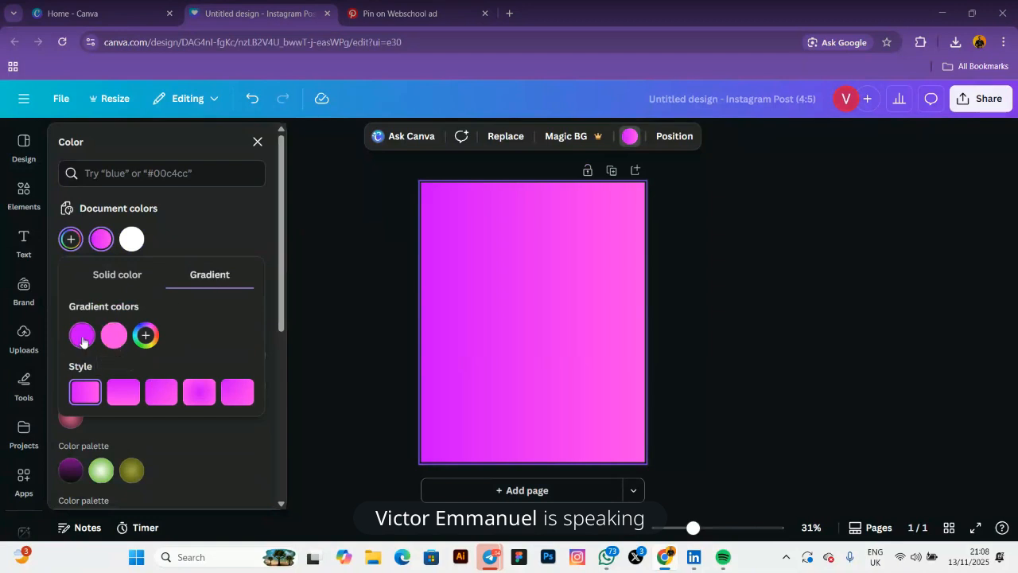
click(115, 335)
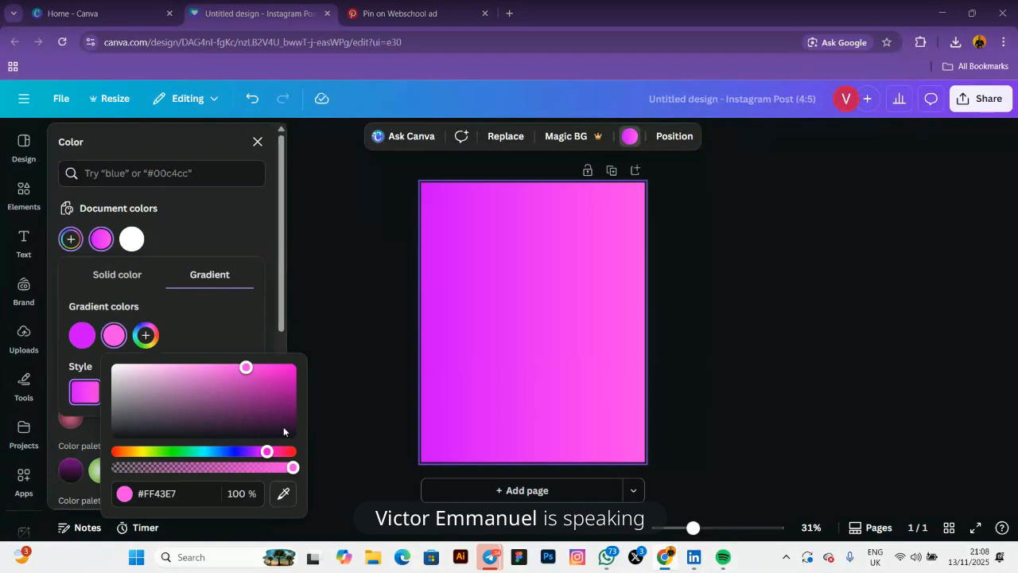
drag(283, 427, 295, 446)
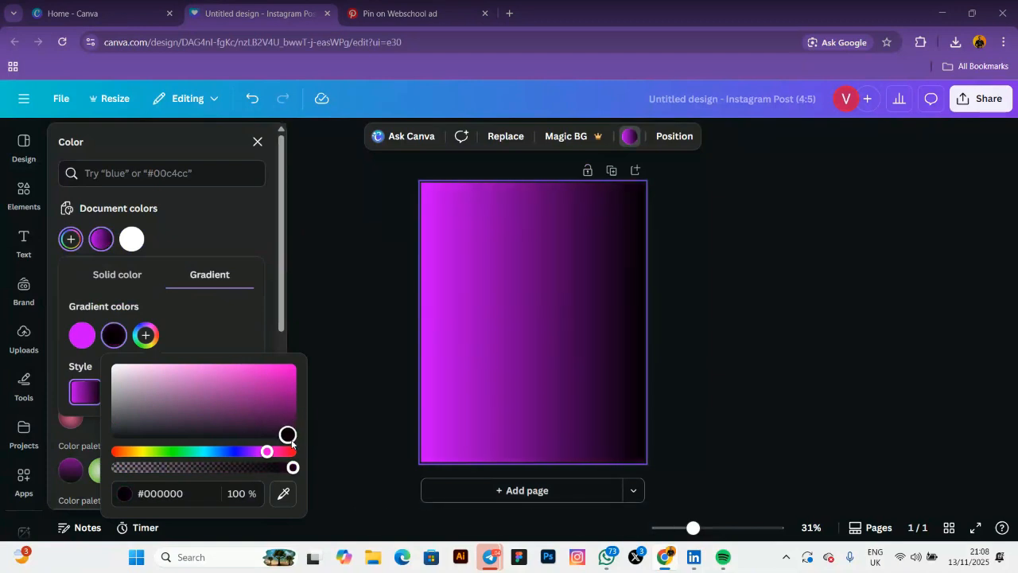
click(84, 370)
click(199, 392)
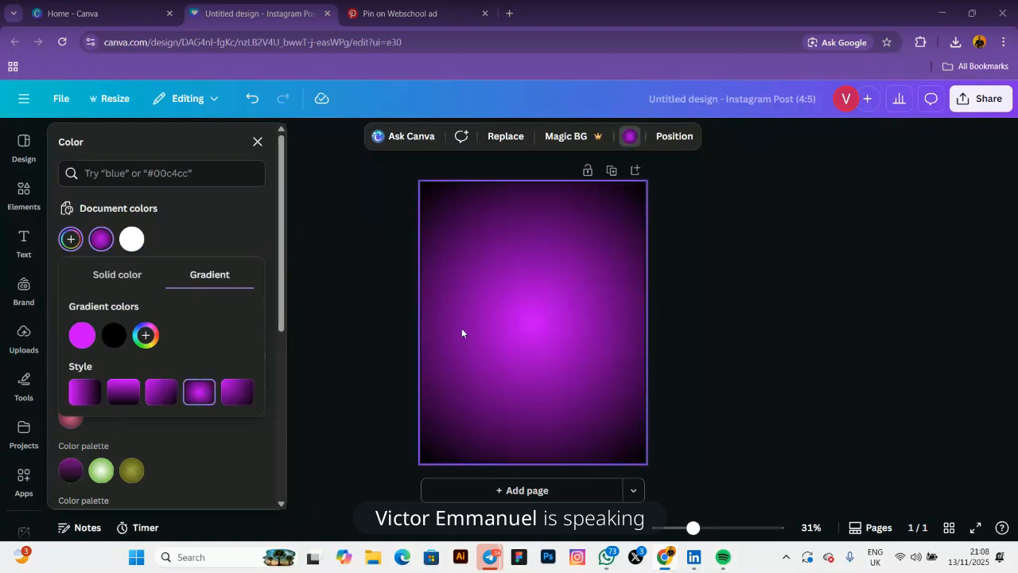
click(211, 225)
click(365, 268)
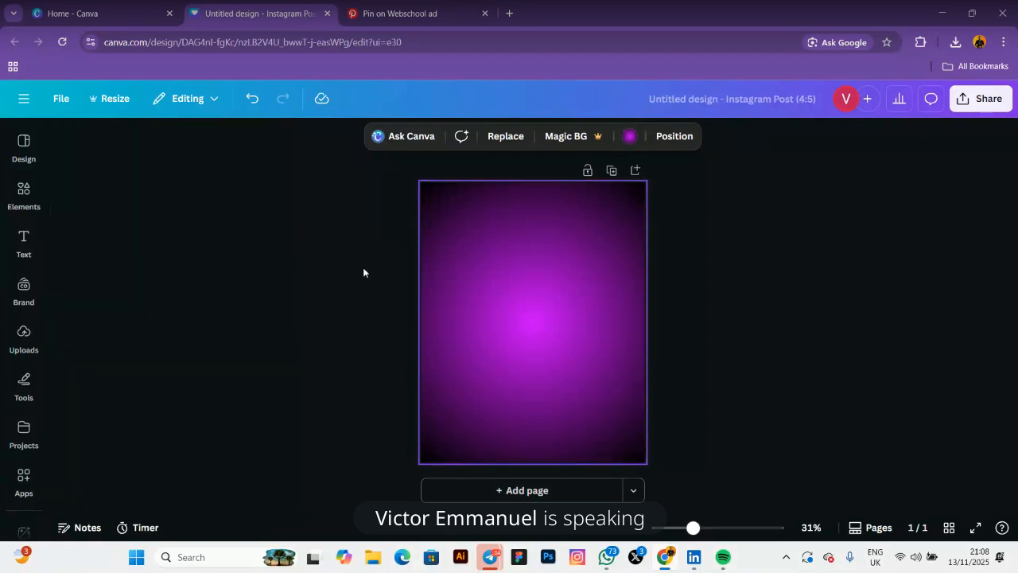
click(362, 267)
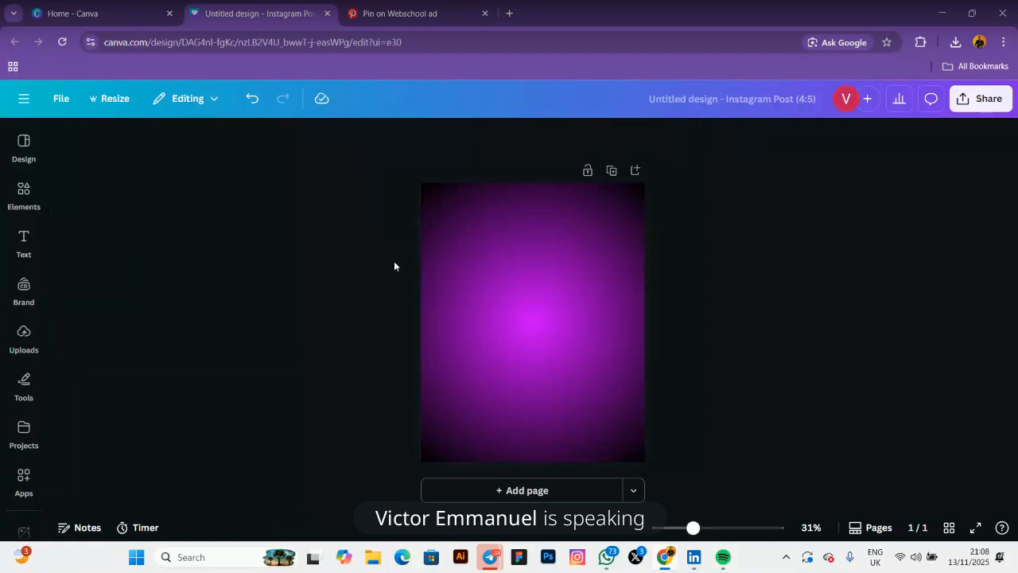
Search the Elements library for texture background graphics and show all results
click(16, 194)
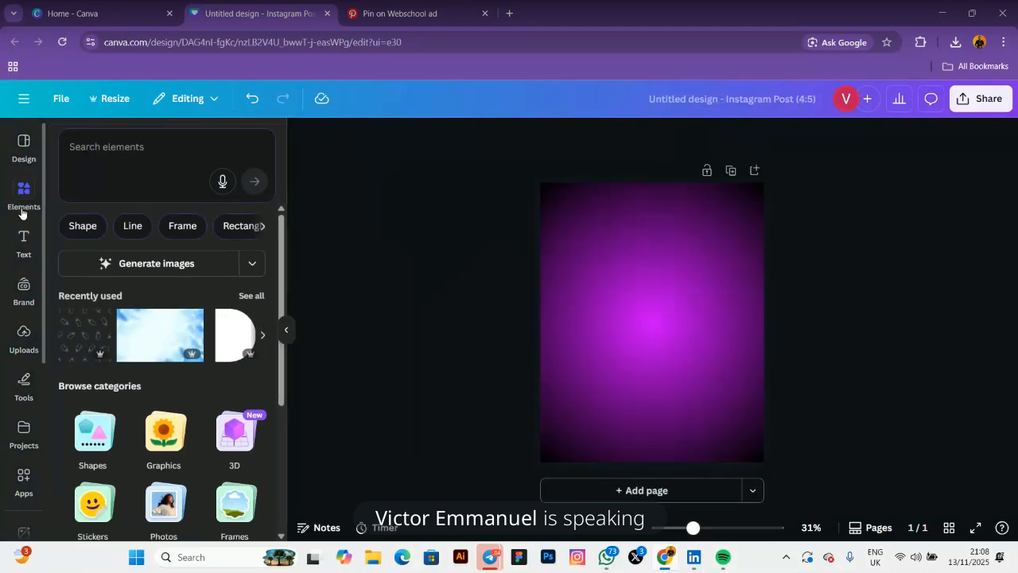
click(90, 144)
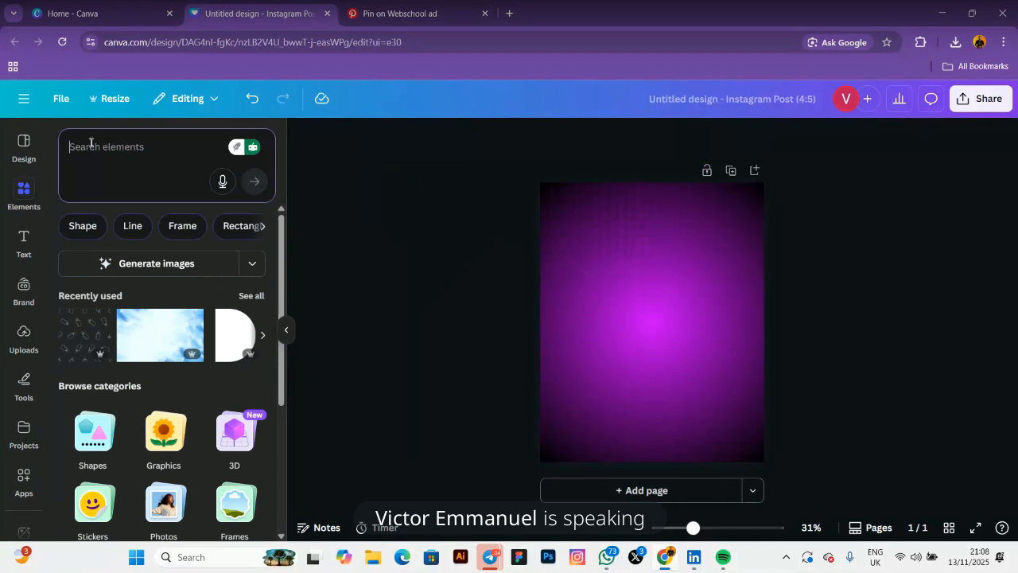
text(E)
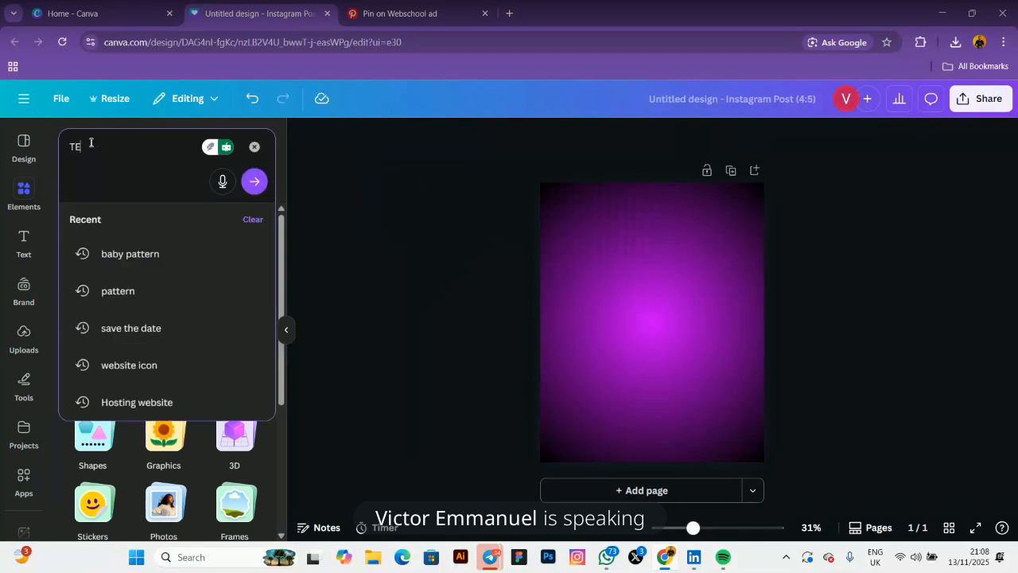
text(XTURE)
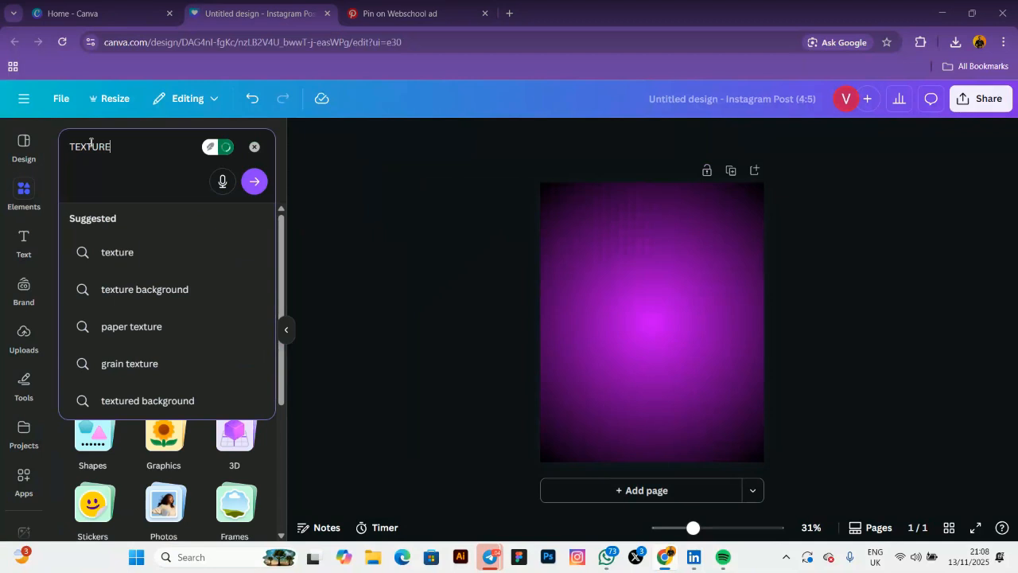
click(143, 291)
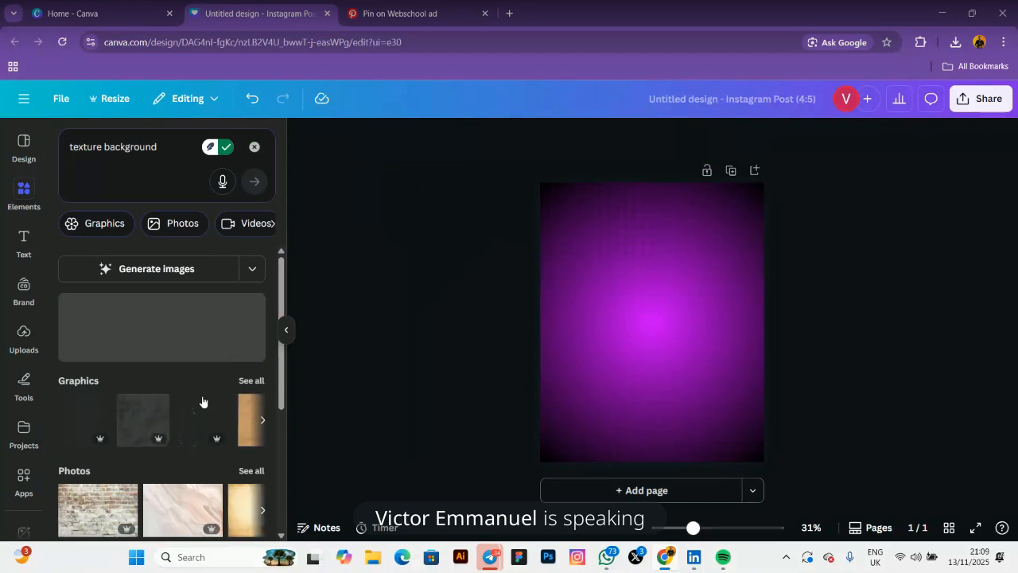
scroll(202, 402, down, 1)
click(249, 315)
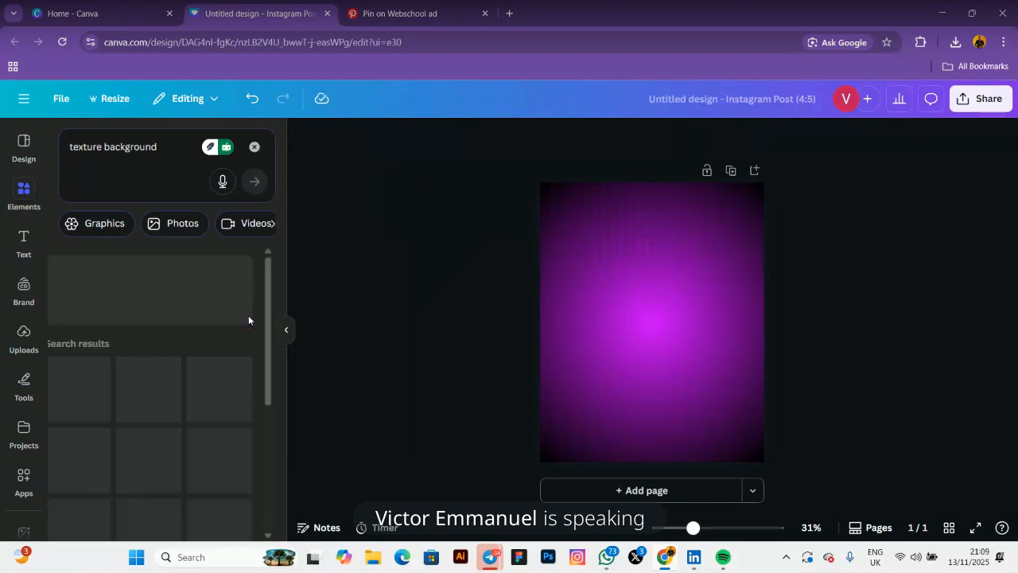
Try the grey noise texture on the page, then remove it
scroll(177, 363, down, 6)
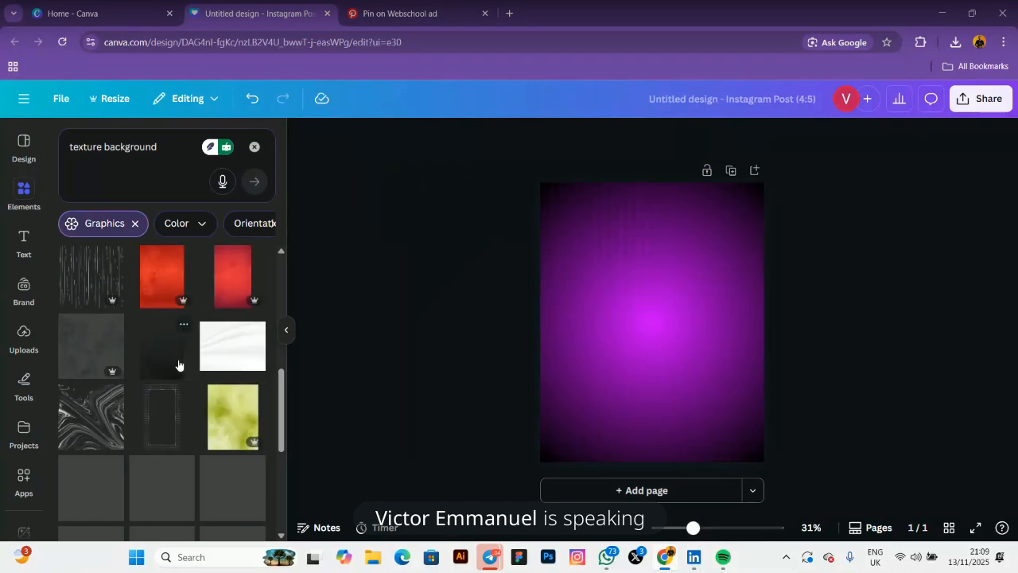
scroll(178, 364, down, 4)
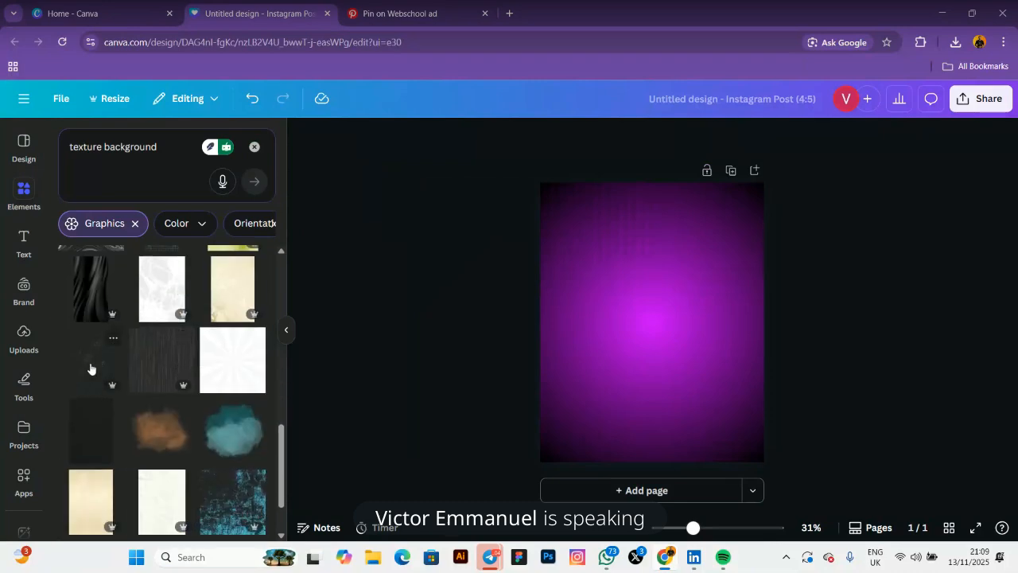
scroll(89, 368, down, 4)
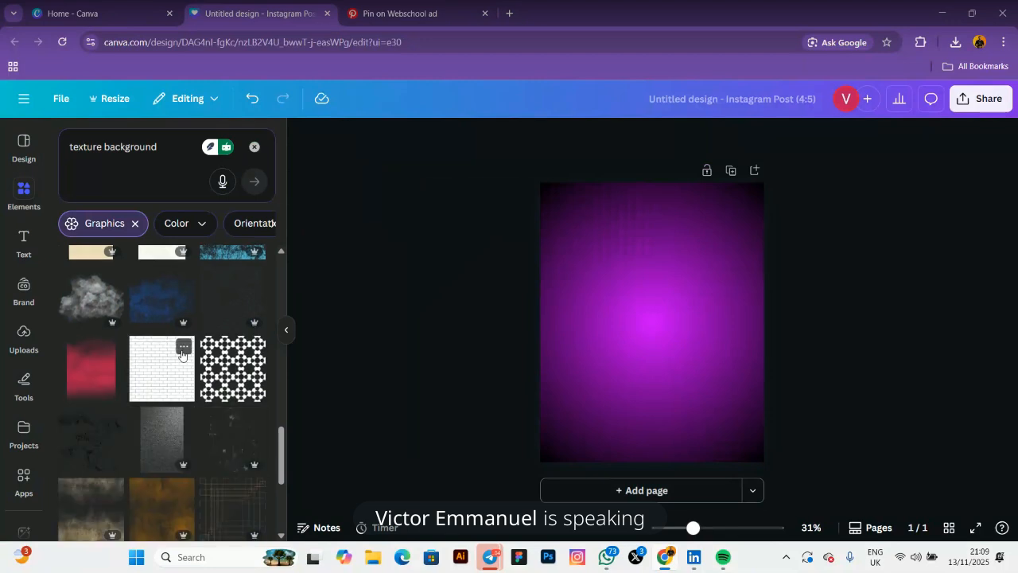
scroll(181, 355, down, 4)
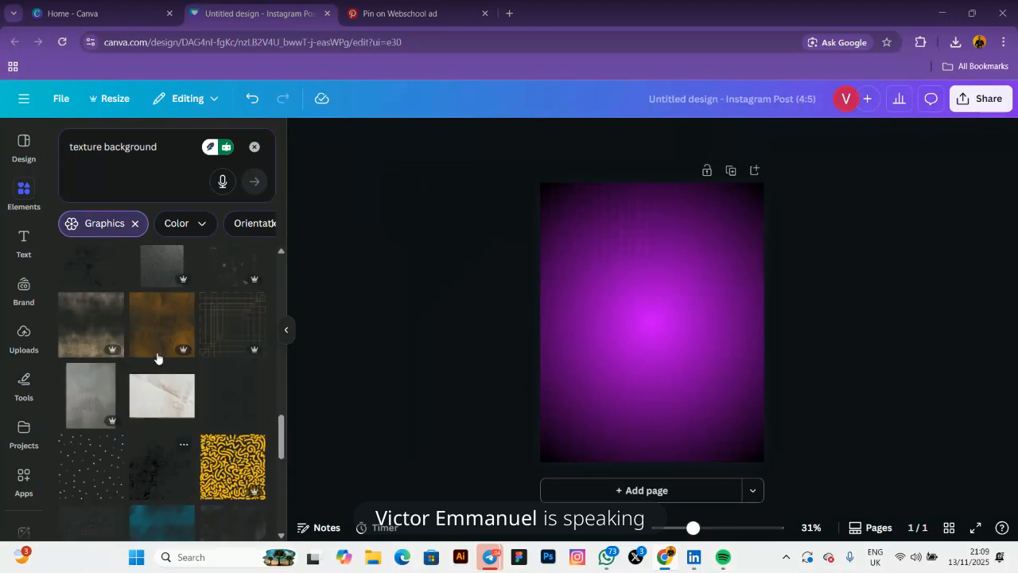
scroll(157, 358, up, 2)
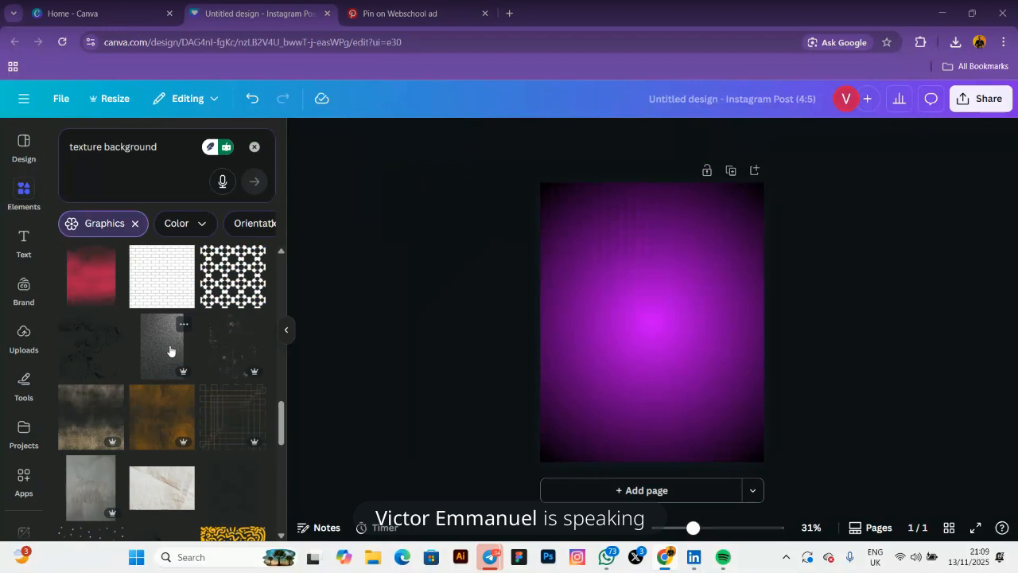
click(169, 350)
drag(598, 396, 641, 359)
click(674, 447)
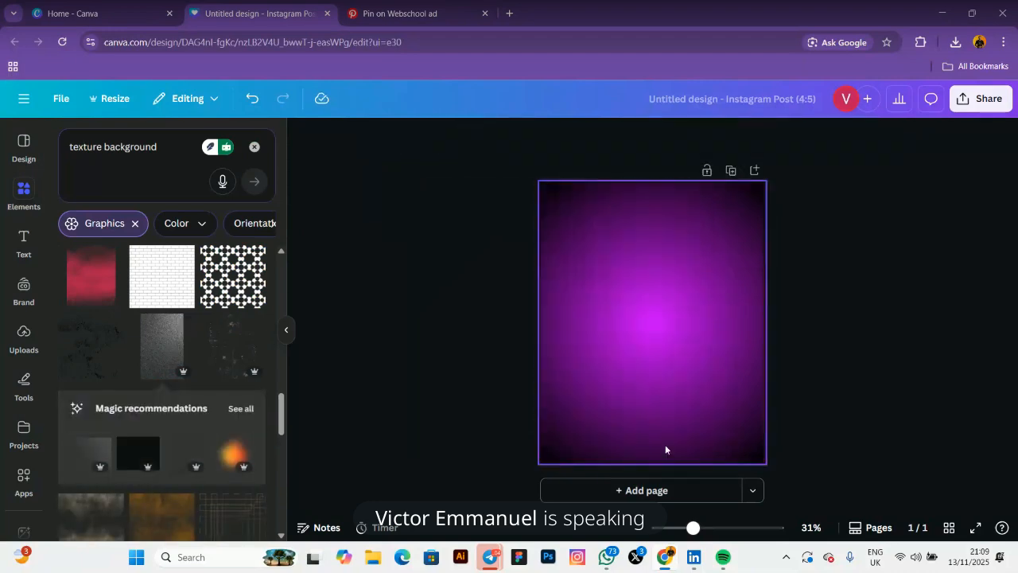
Add the yellow maze pattern to the page and browse similar patterns
scroll(197, 452, down, 2)
scroll(198, 452, down, 2)
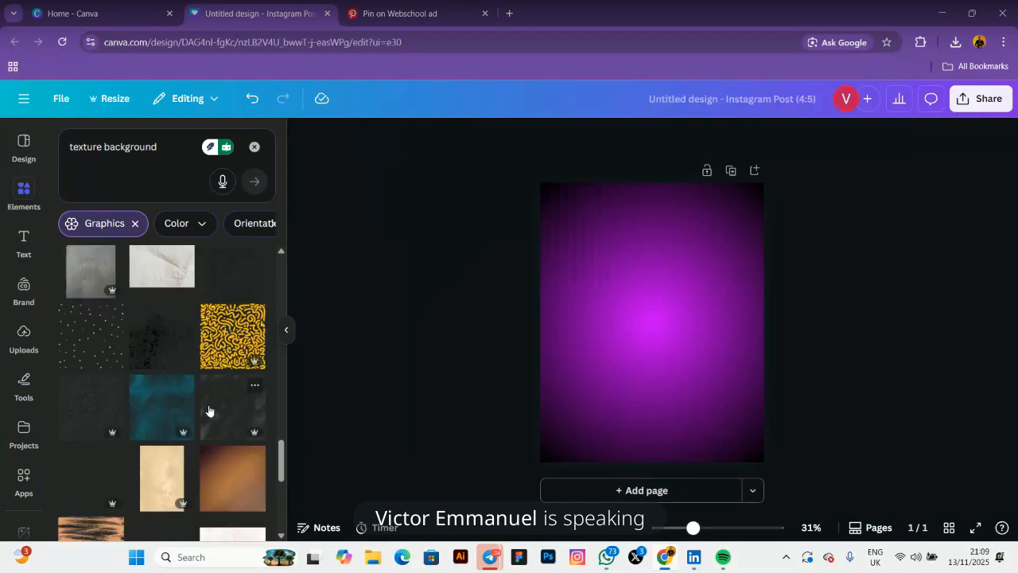
click(210, 335)
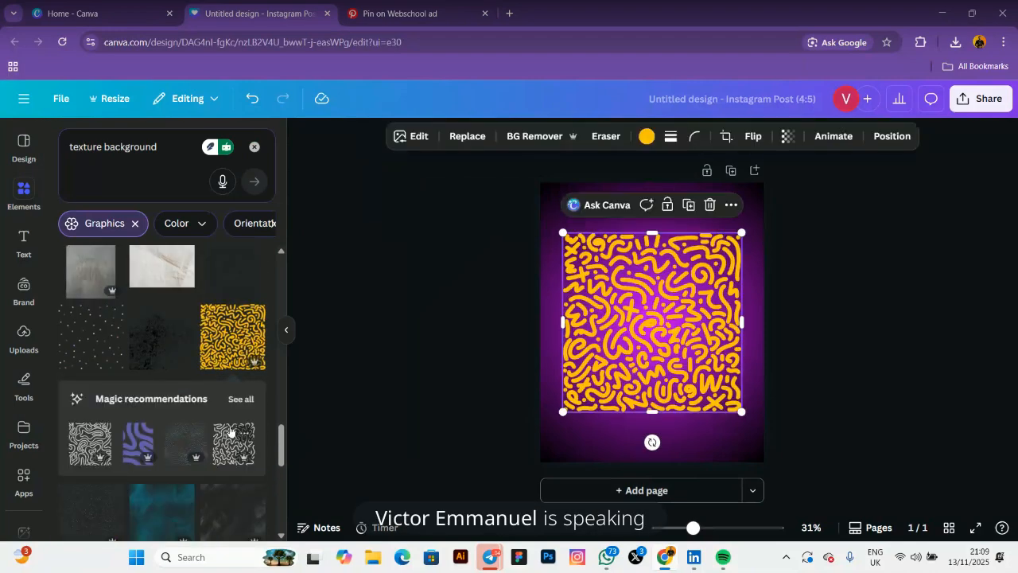
click(242, 398)
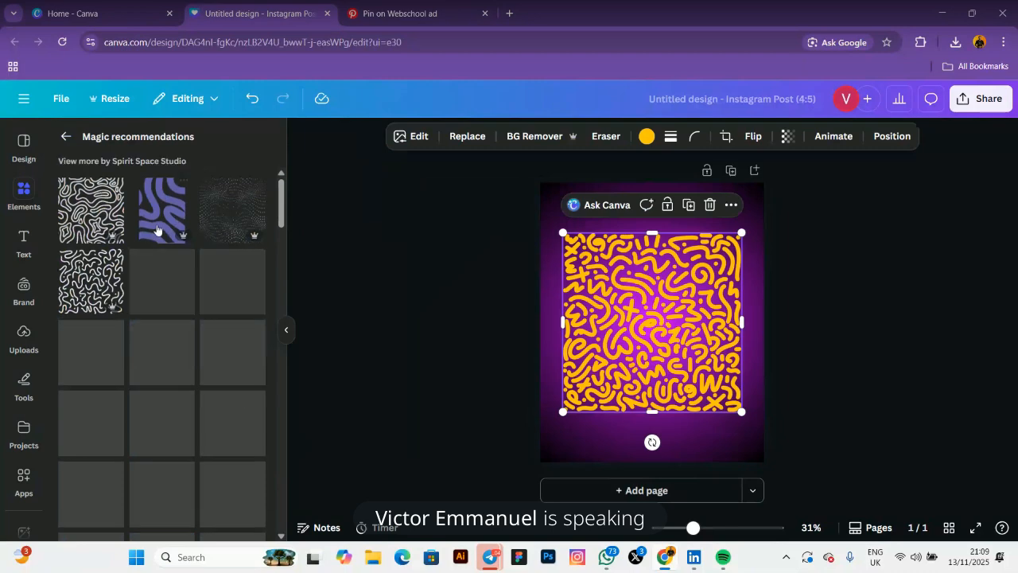
Add the grey dotted doodle pattern from the similar-patterns results
scroll(183, 306, down, 1)
scroll(182, 305, down, 5)
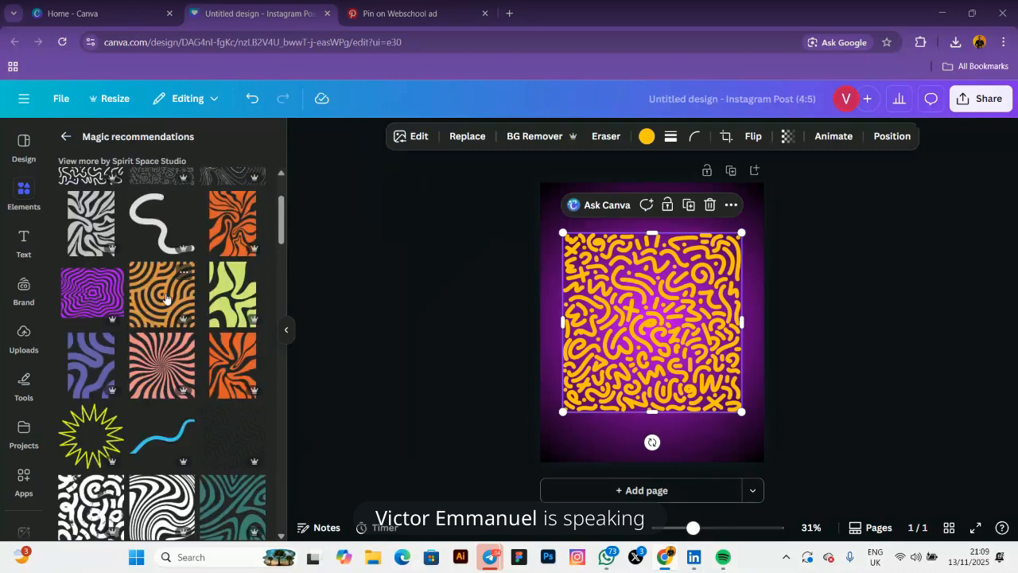
scroll(244, 302, down, 5)
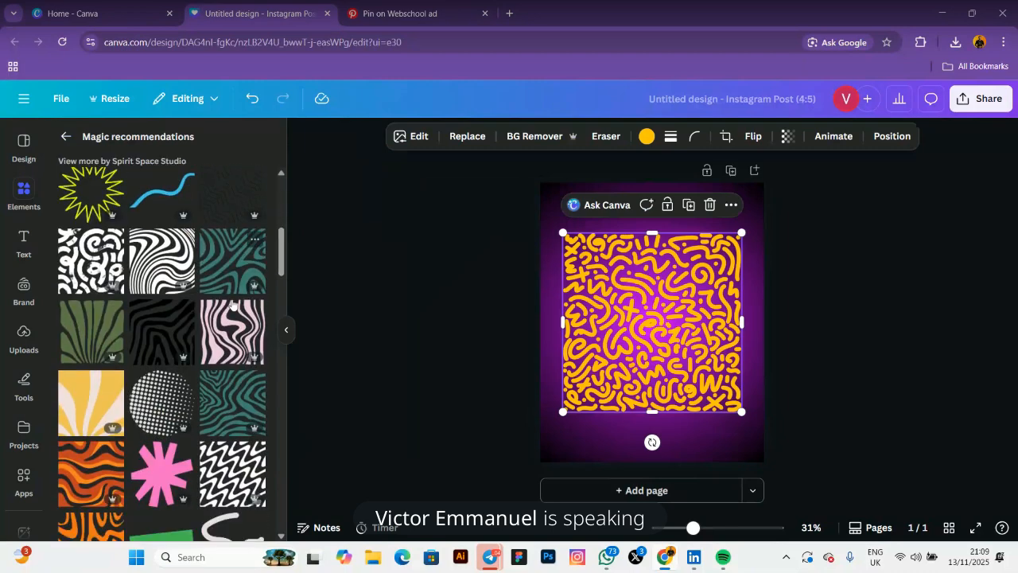
scroll(206, 305, down, 5)
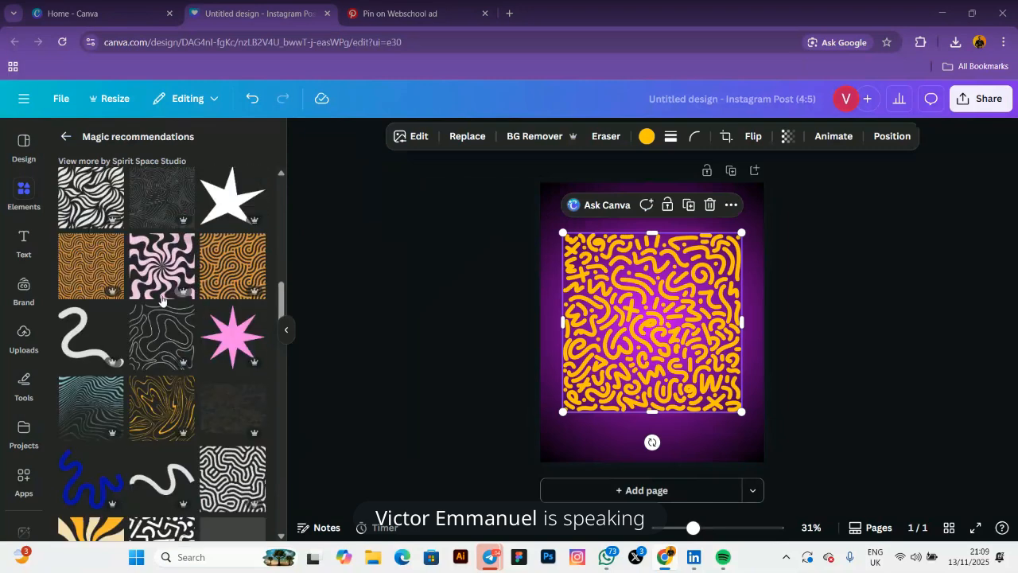
scroll(160, 301, down, 2)
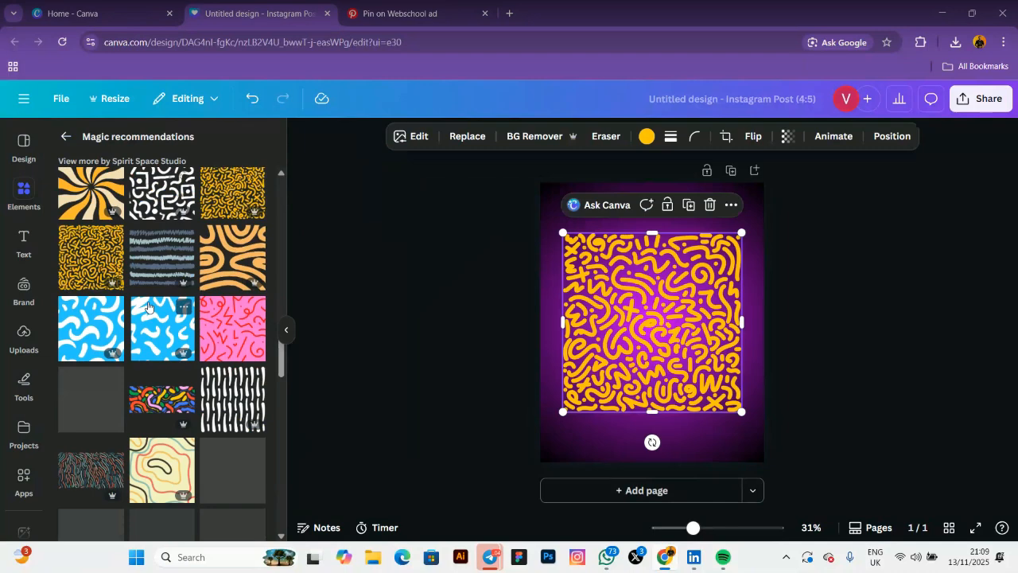
scroll(159, 310, down, 4)
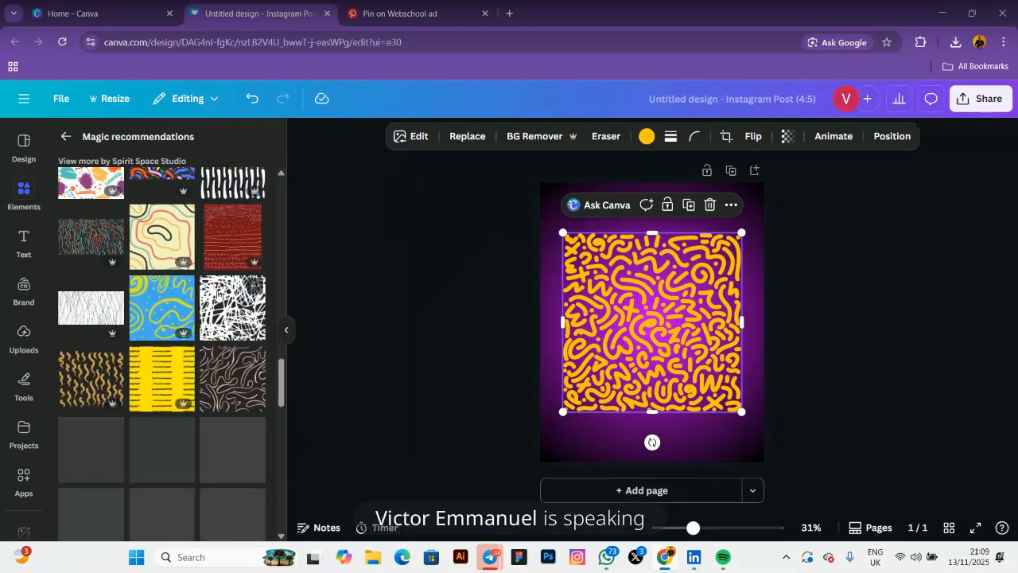
scroll(199, 307, down, 2)
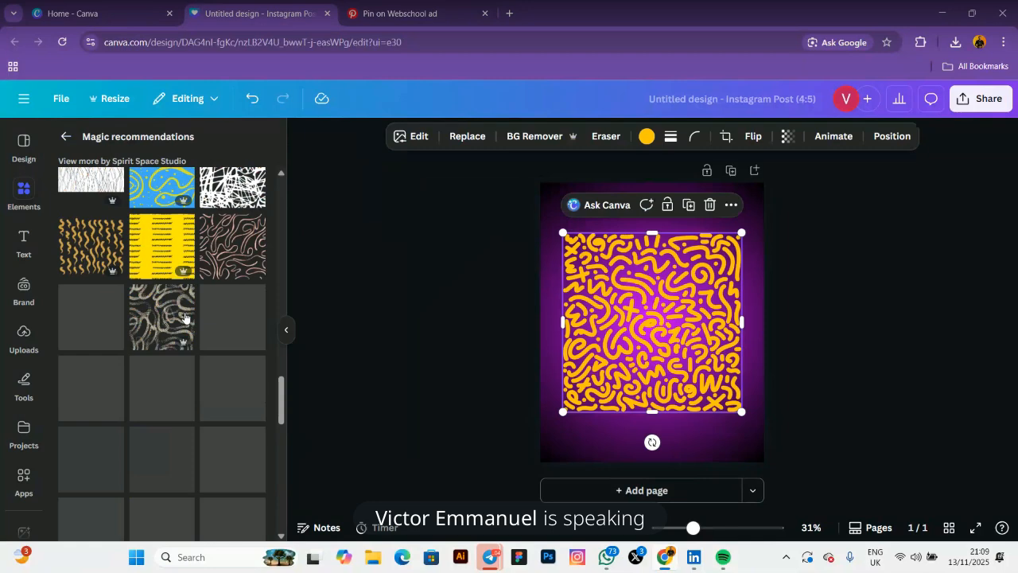
scroll(175, 315, up, 3)
scroll(167, 312, up, 5)
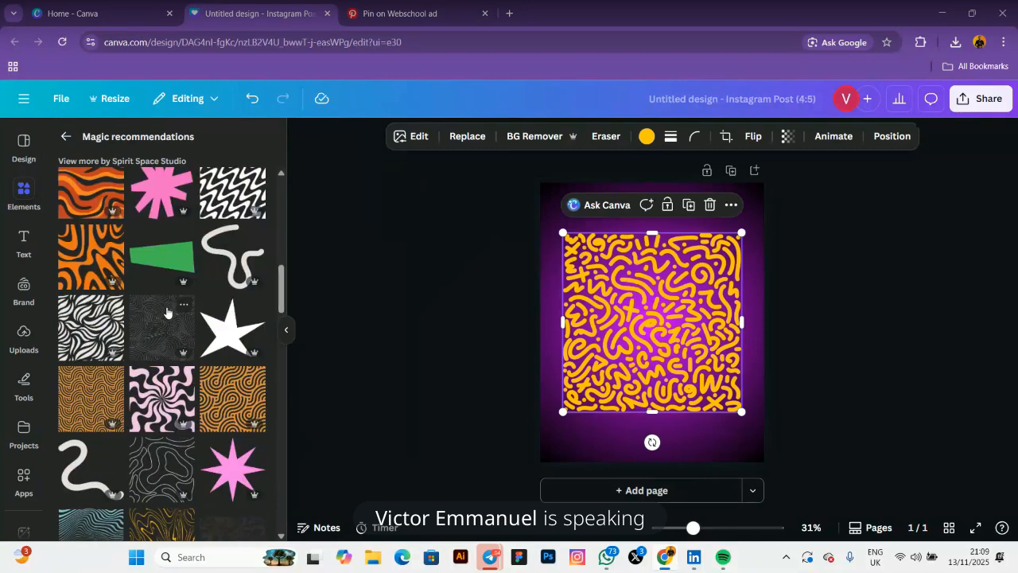
scroll(151, 330, up, 5)
scroll(131, 350, up, 5)
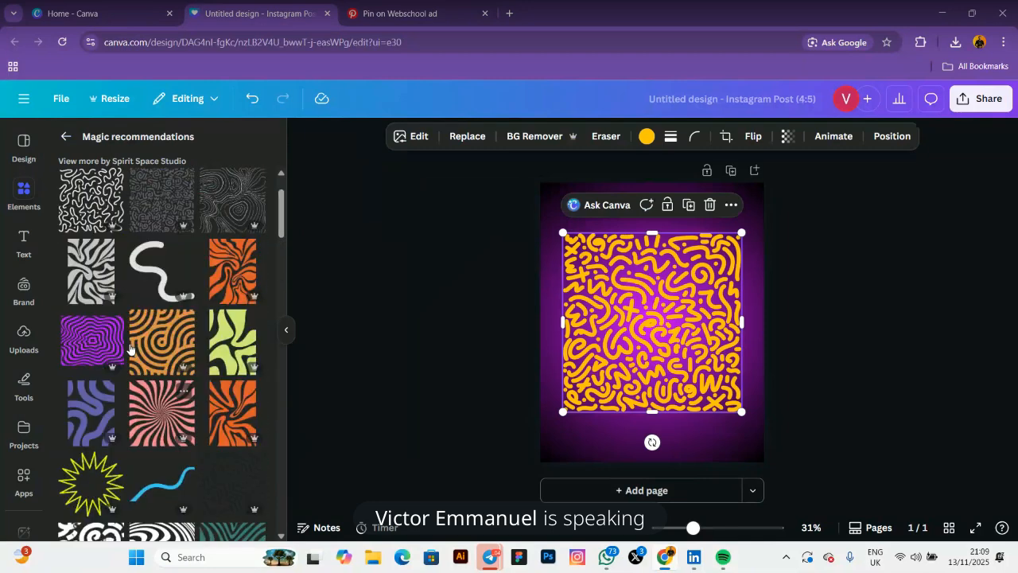
scroll(131, 348, up, 2)
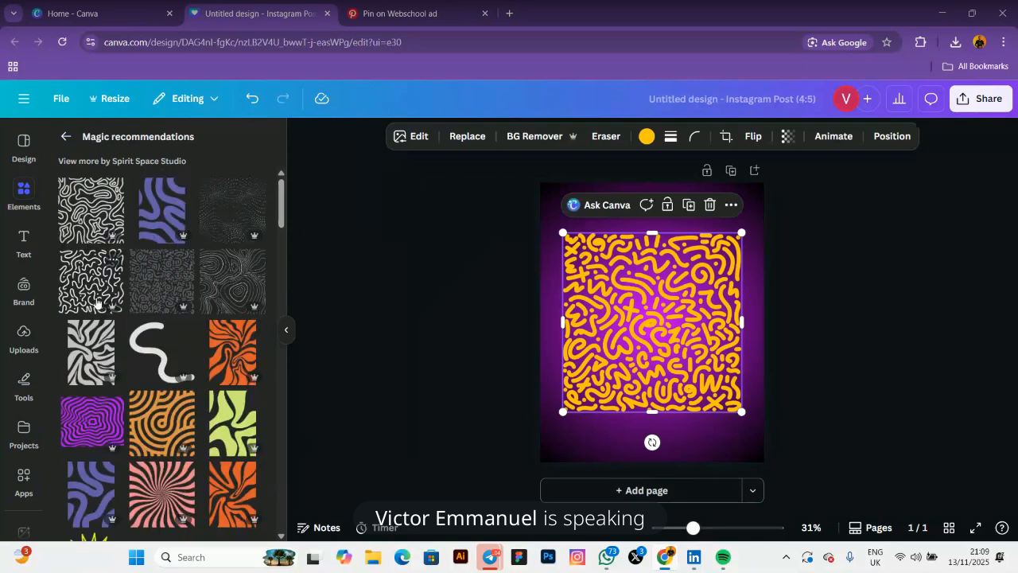
click(150, 288)
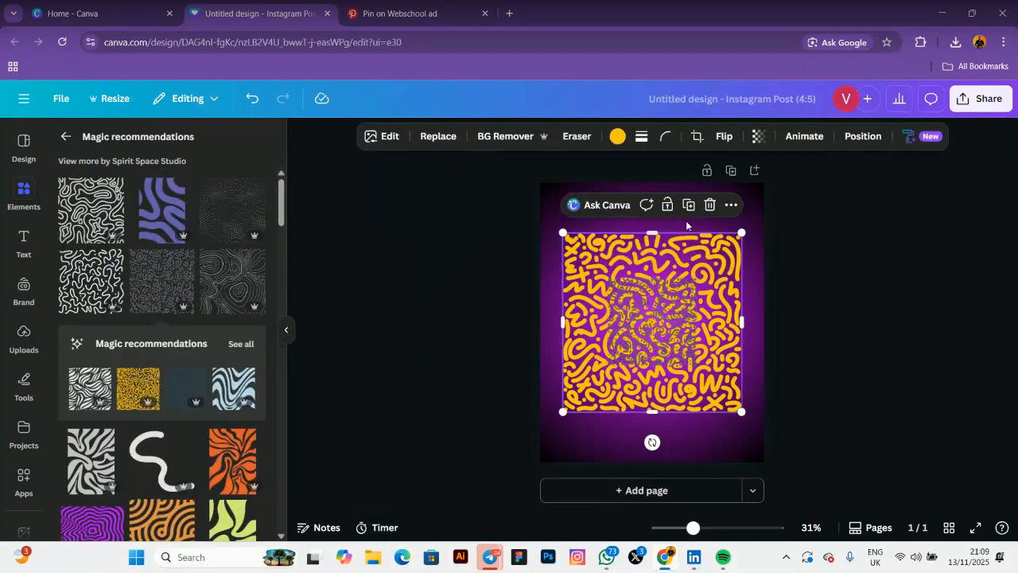
Delete the yellow pattern and stretch the dotted pattern to cover the whole page
click(711, 249)
drag(624, 329, 557, 233)
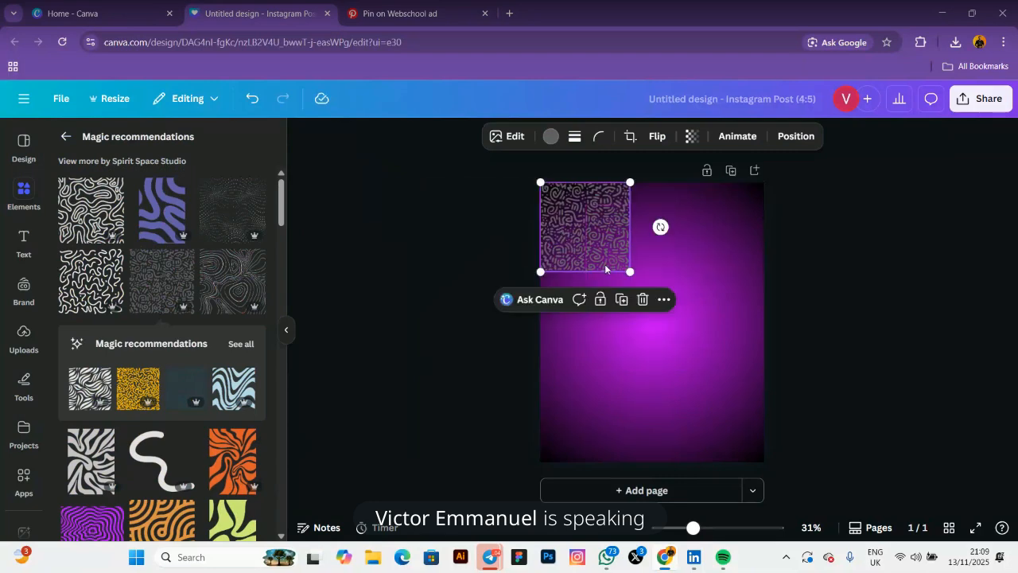
drag(629, 271, 827, 469)
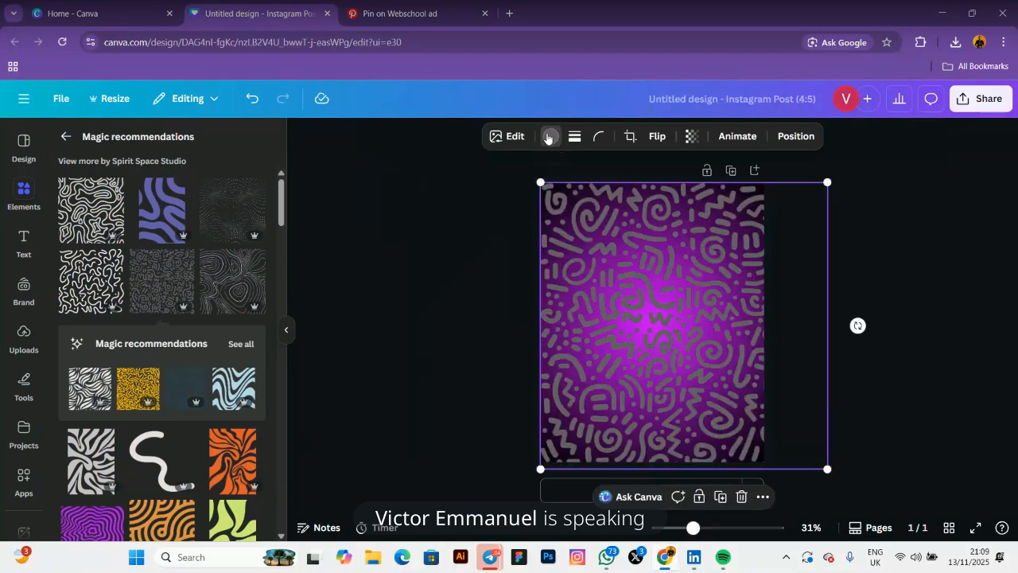
Recolour the dotted pattern light purple and set its transparency to 5
click(551, 136)
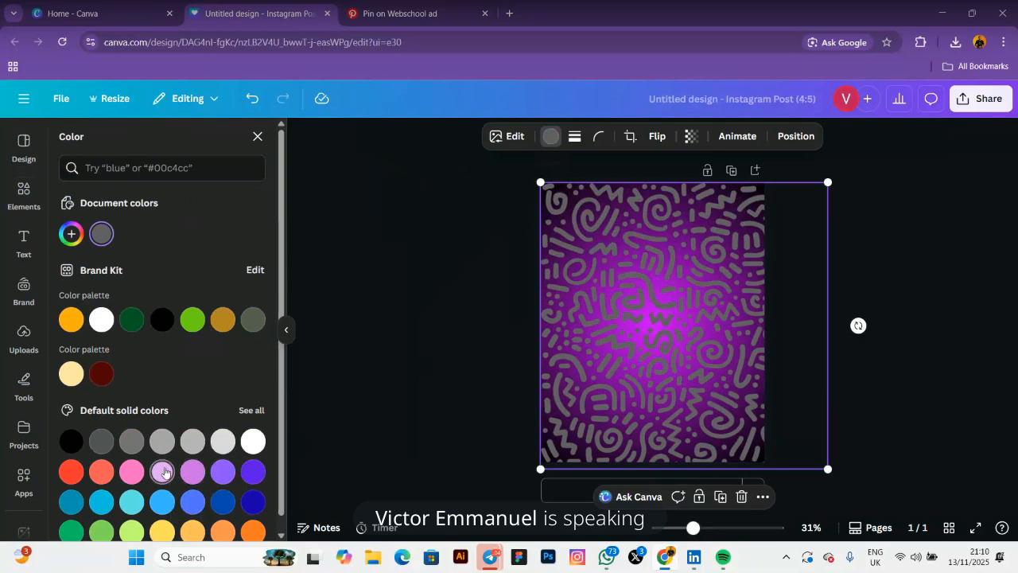
click(195, 473)
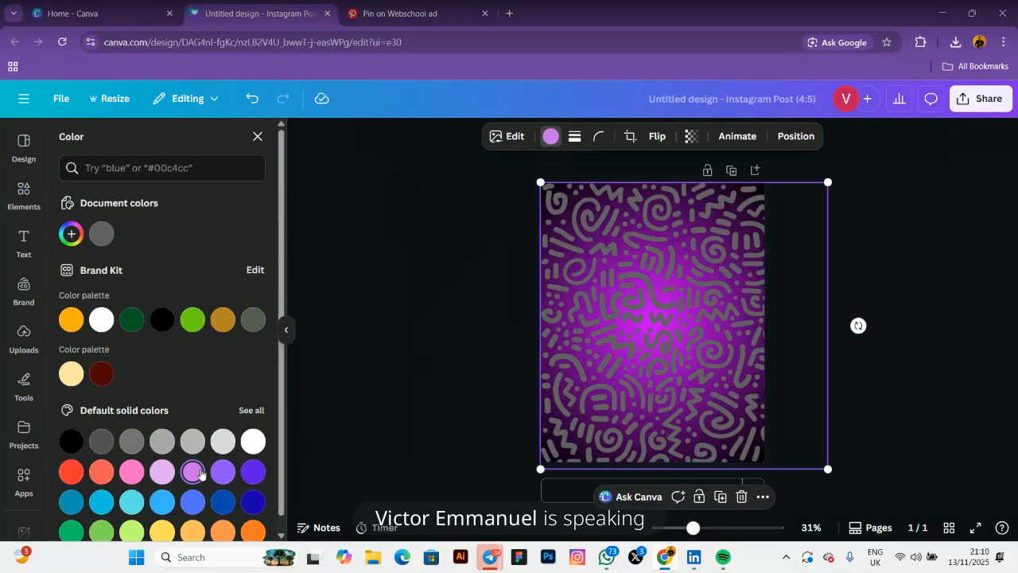
click(692, 136)
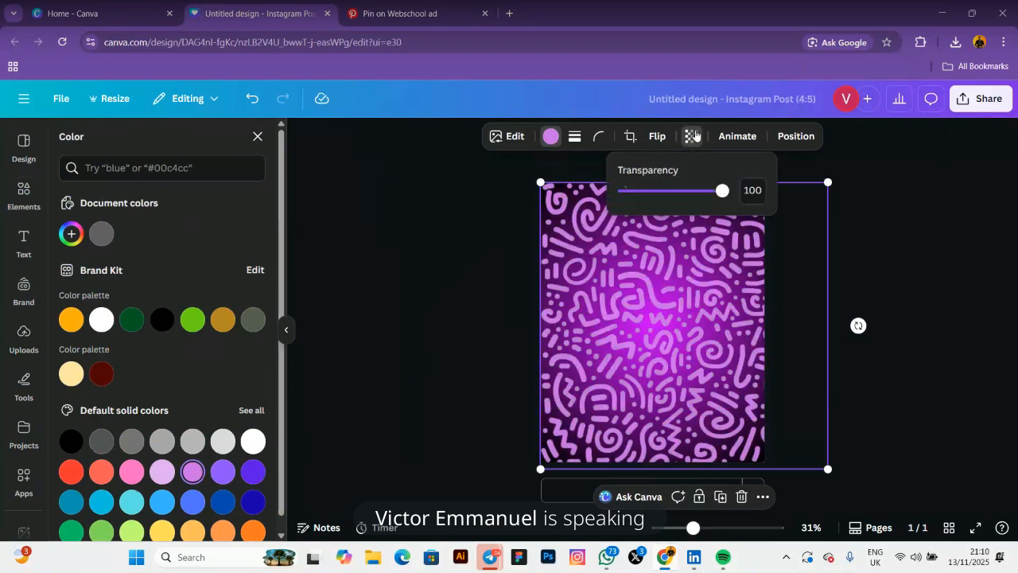
drag(723, 191, 629, 196)
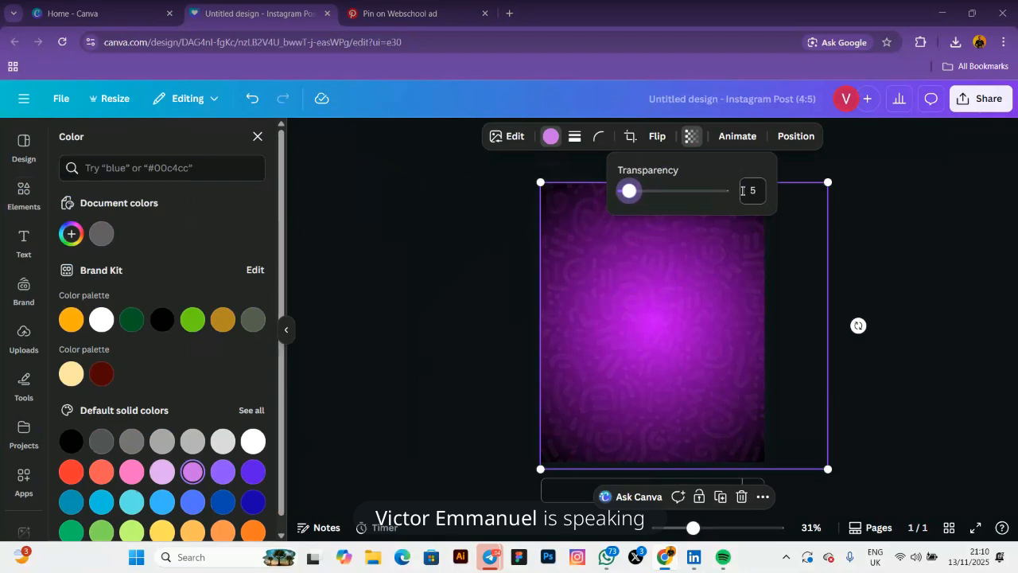
click(471, 220)
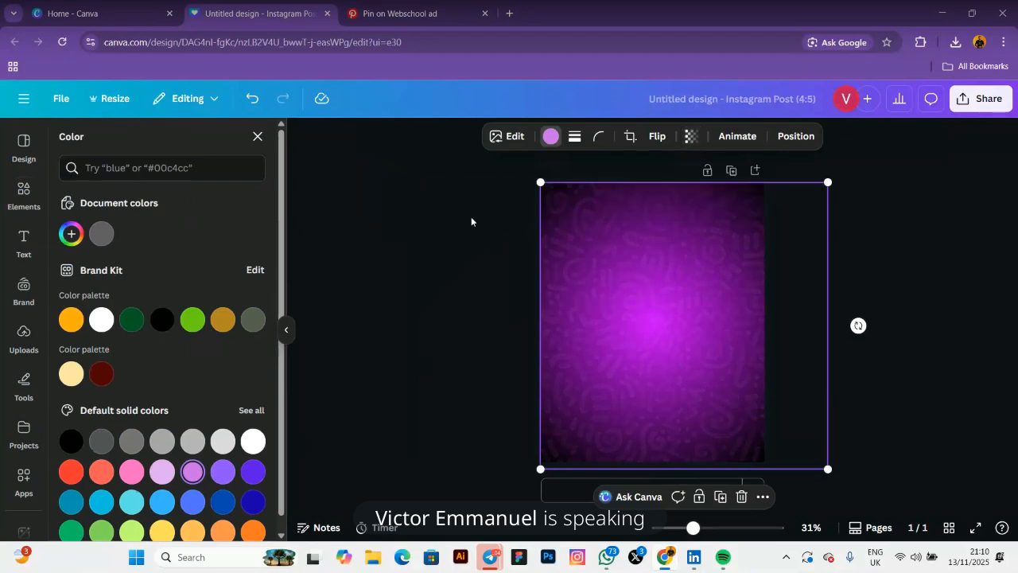
click(471, 222)
click(470, 218)
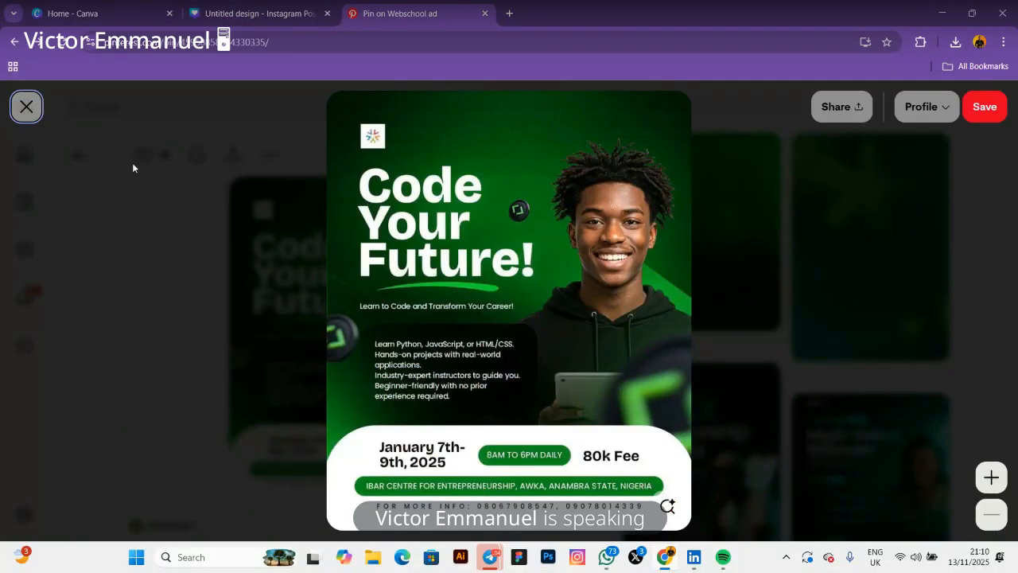
click(247, 14)
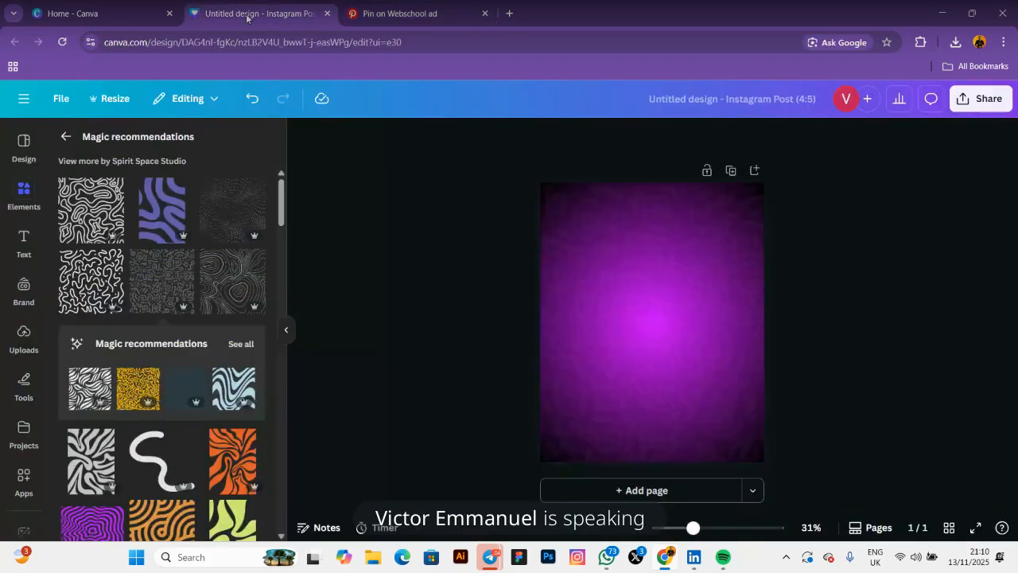
Add an Abril Fatface heading at size 99.7 reading Code / Your / Future on three lines, placed high
click(26, 241)
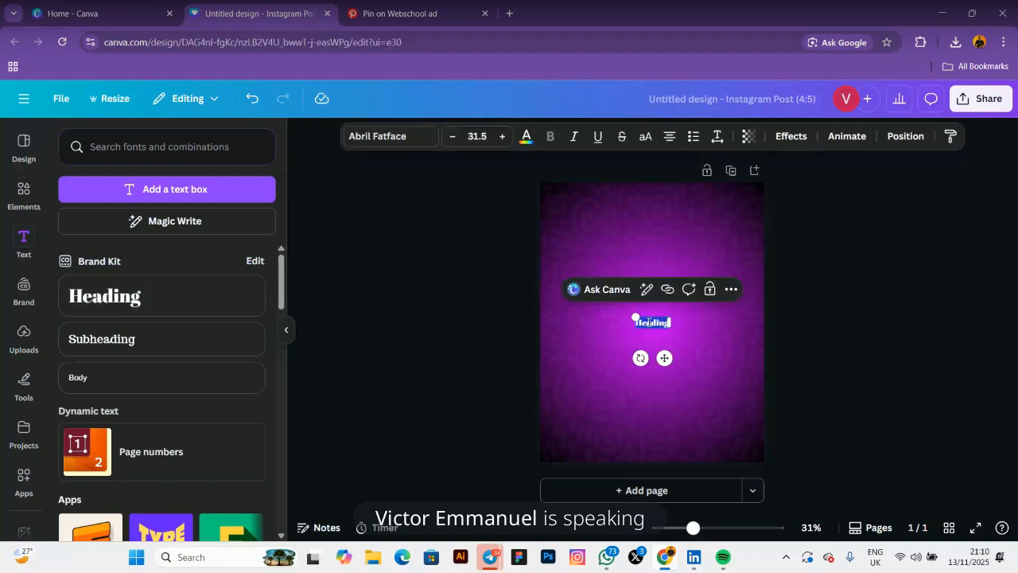
drag(632, 312, 566, 280)
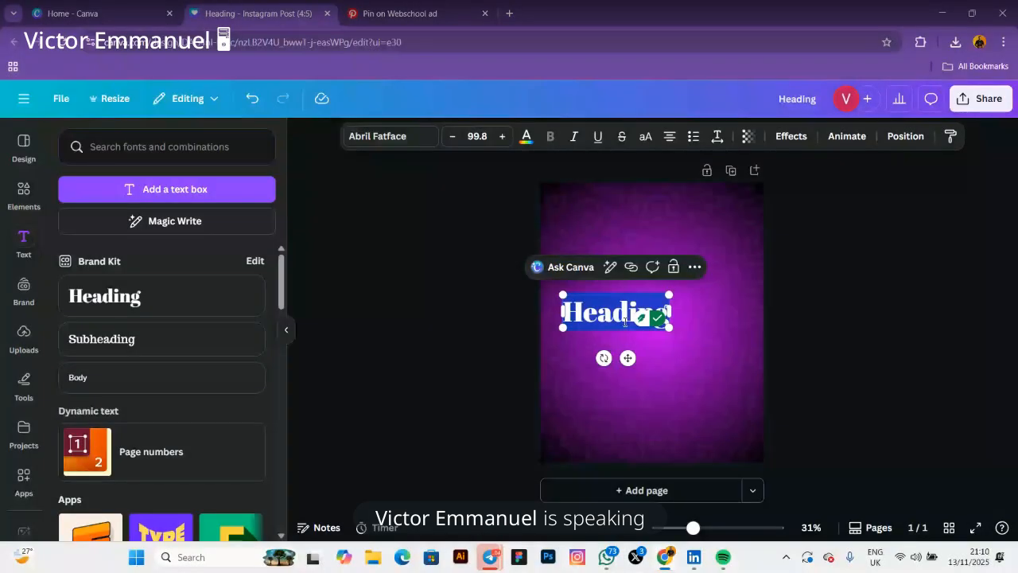
double_click(625, 314)
text(C)
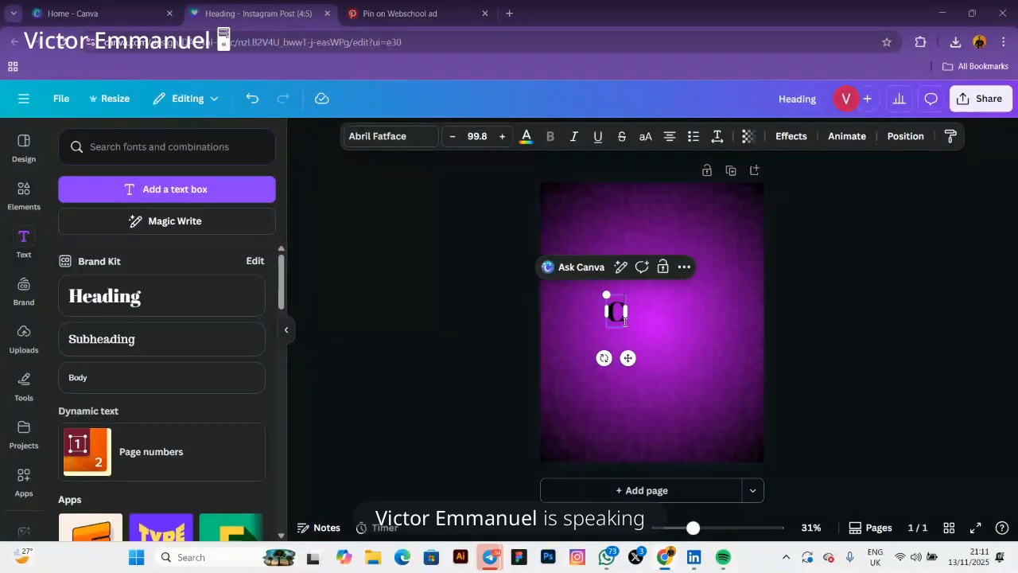
text(ode)
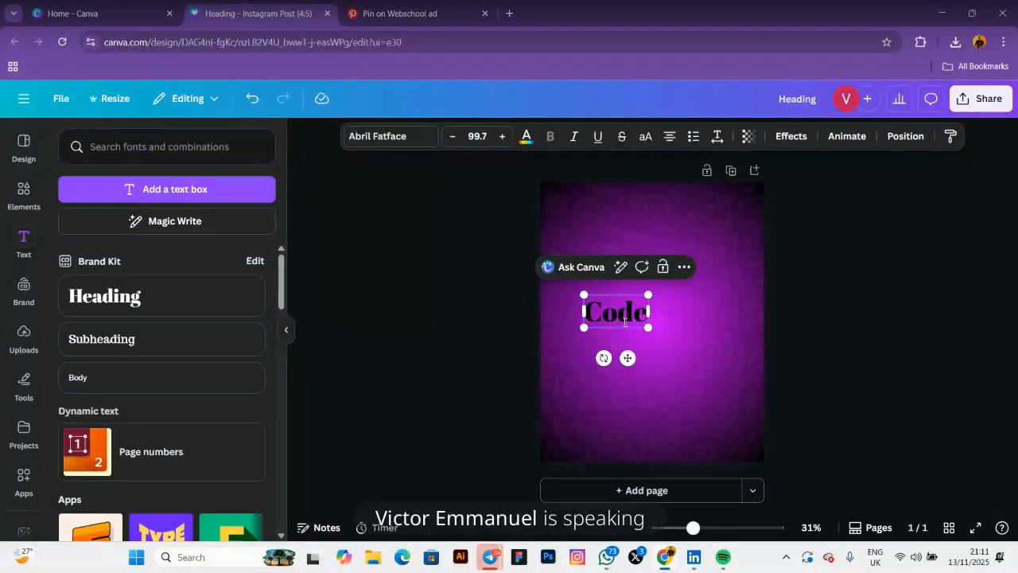
key(Return)
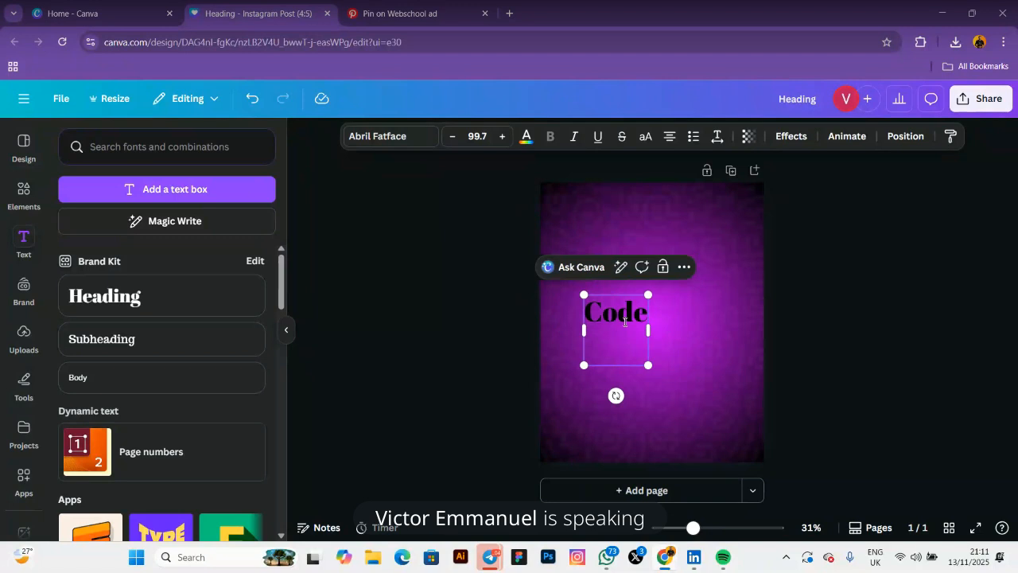
text(Your)
key(Return)
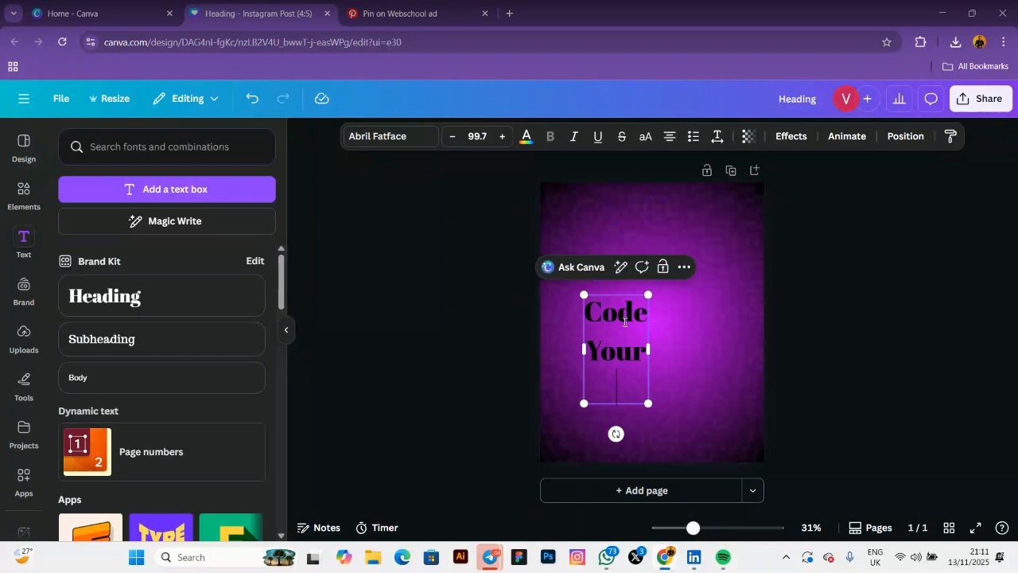
text(Future)
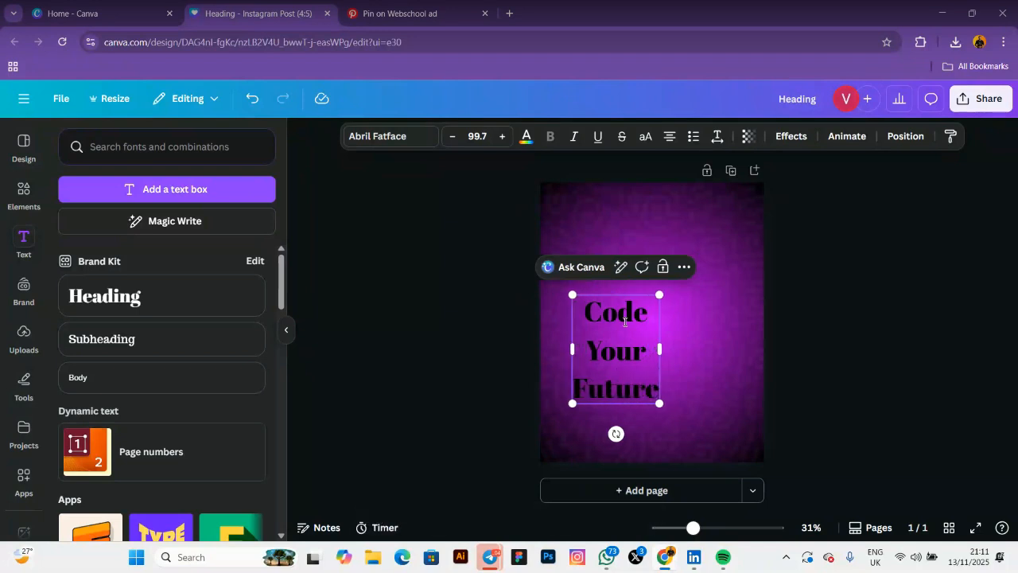
click(622, 362)
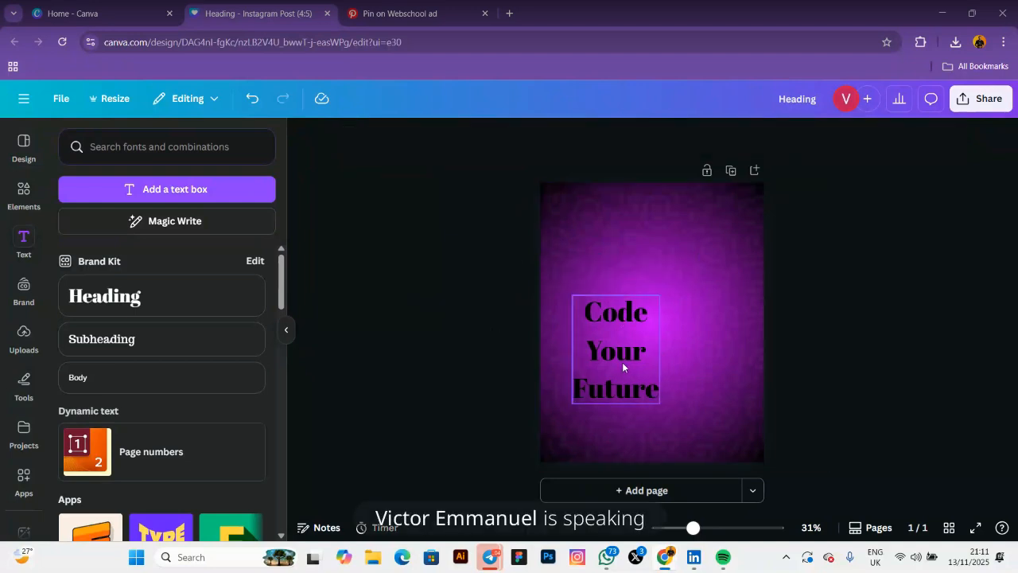
drag(622, 370, 620, 295)
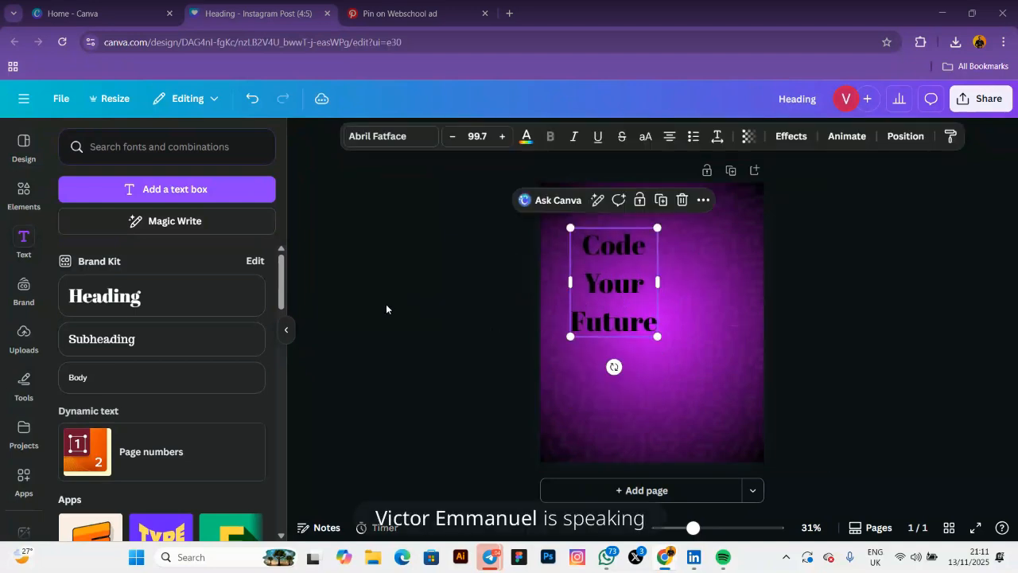
click(438, 300)
Left-align the 'Code Your Future' heading lines
click(607, 267)
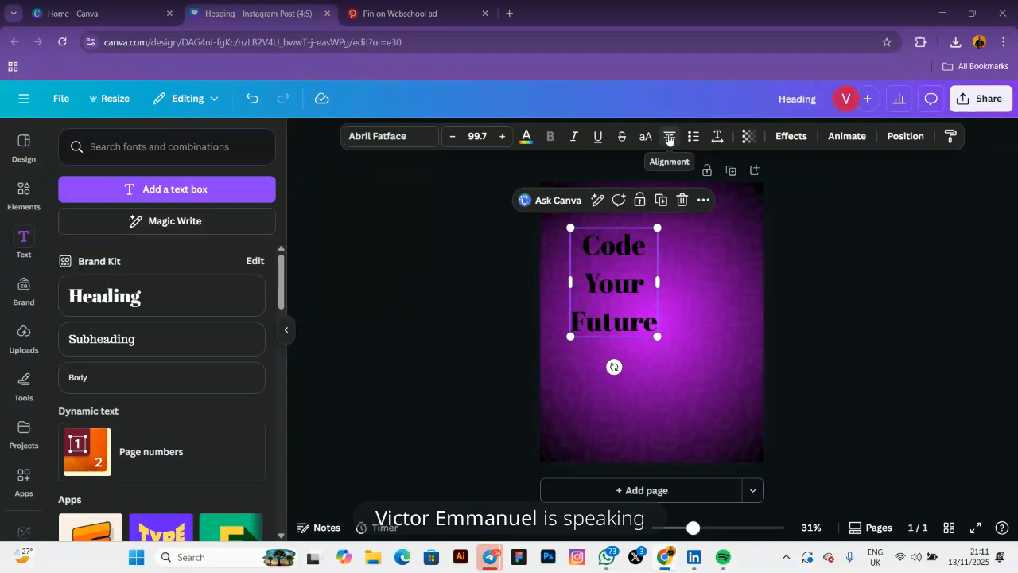
click(668, 136)
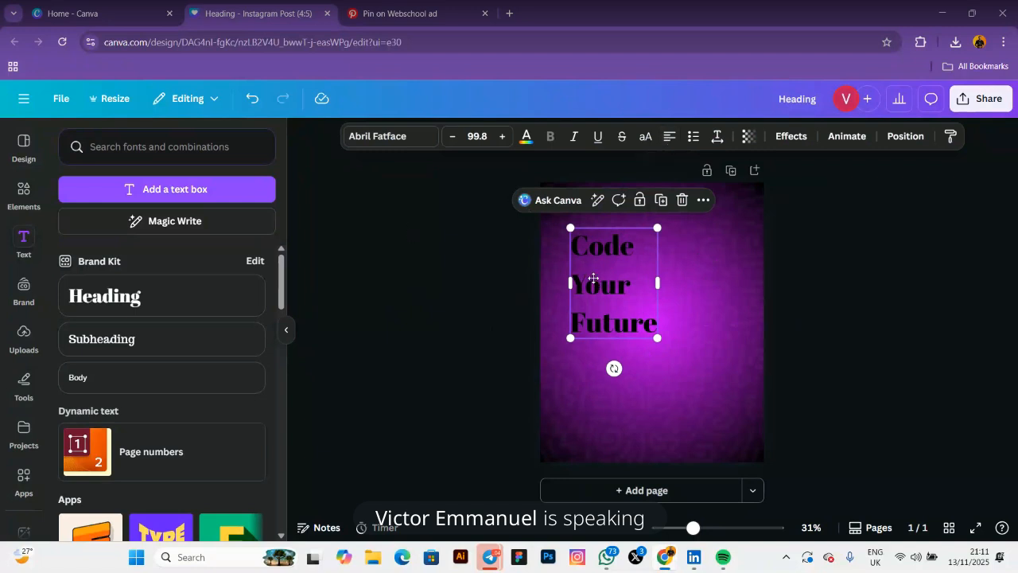
drag(598, 283, 599, 271)
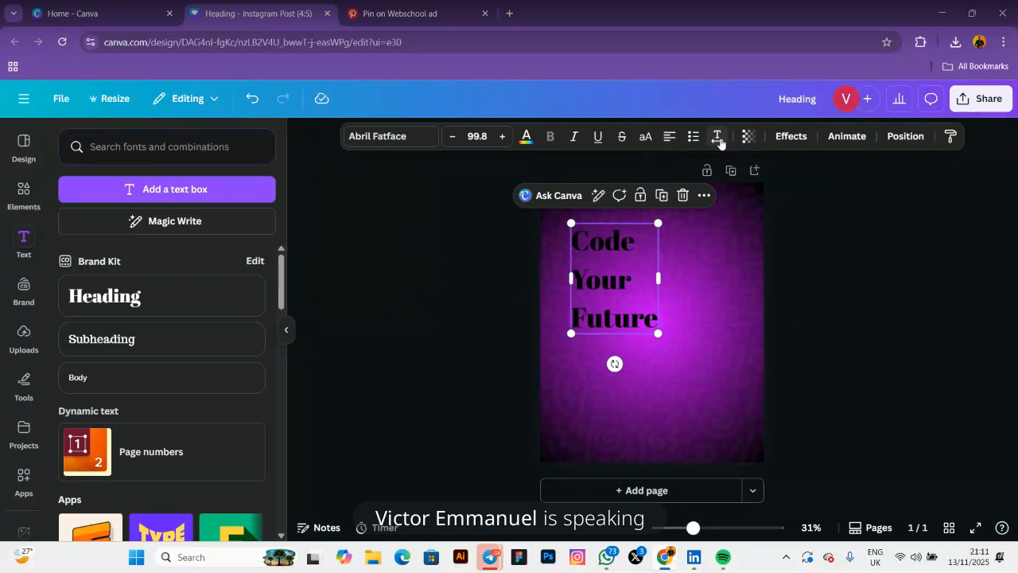
Set the heading's line spacing to 0.90 and shift it slightly right
click(717, 137)
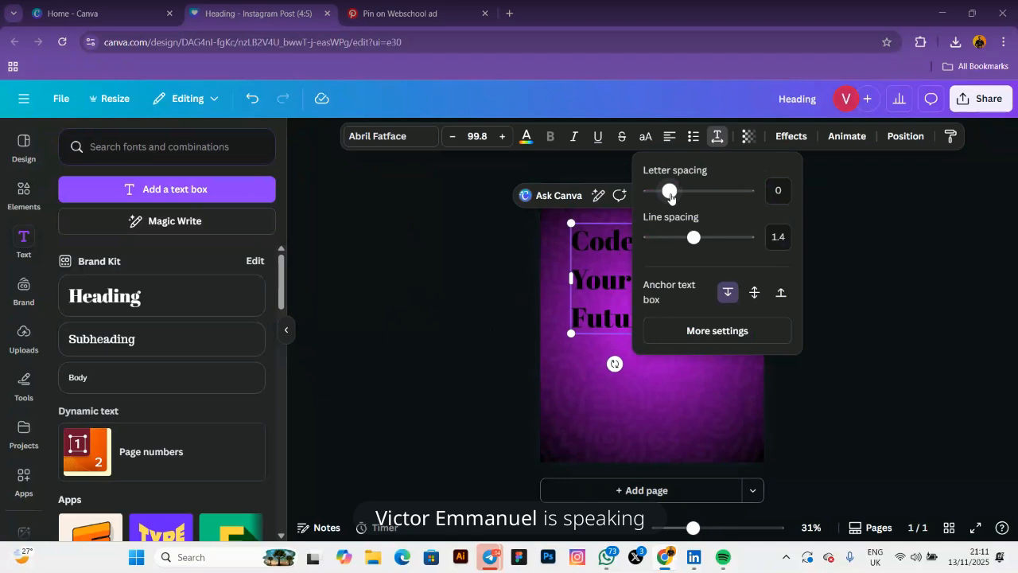
mouse_move(671, 197)
mouse_down()
mouse_move(742, 196)
mouse_move(671, 211)
mouse_move(669, 197)
mouse_up()
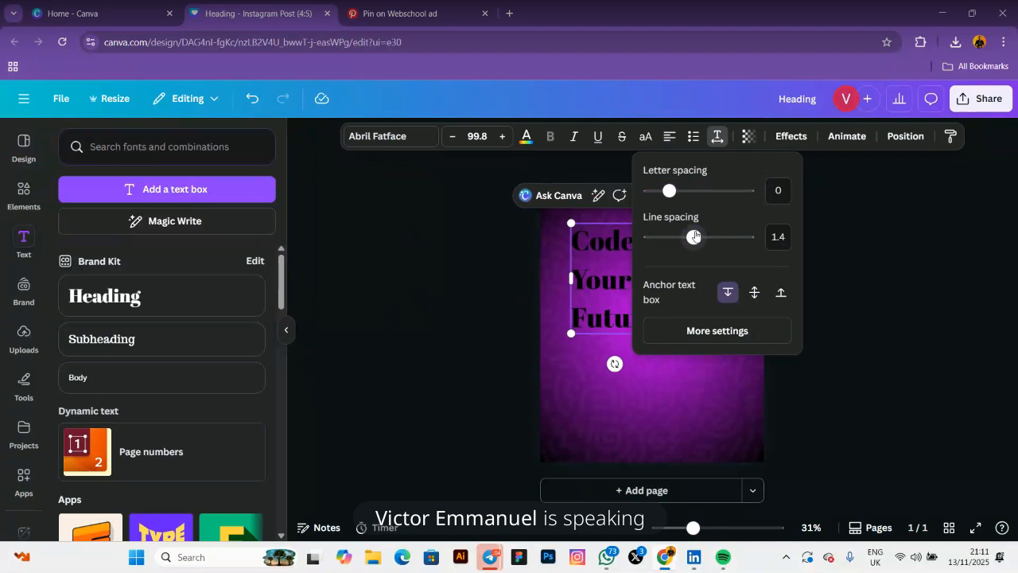
drag(695, 236, 696, 236)
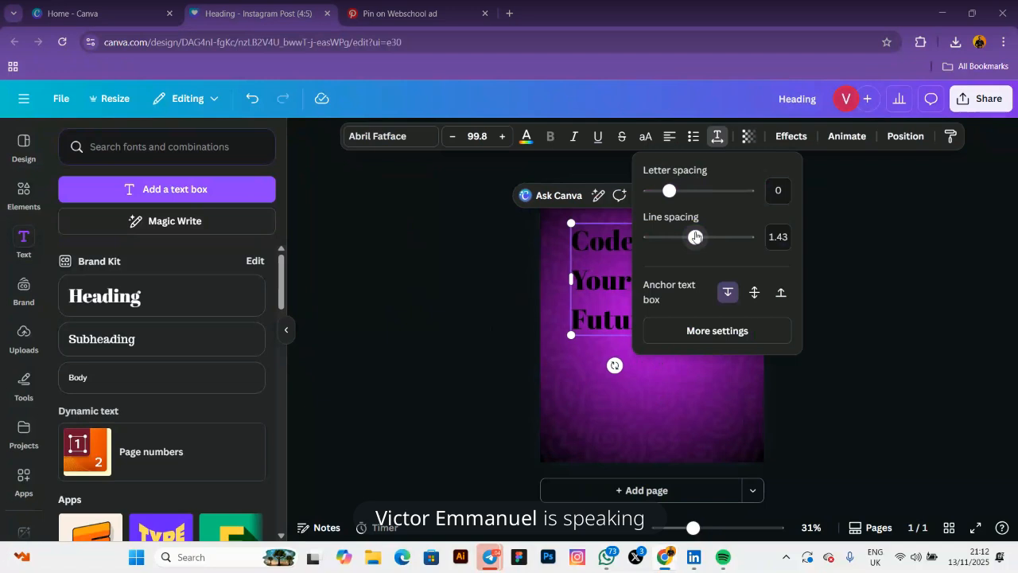
drag(695, 236, 668, 244)
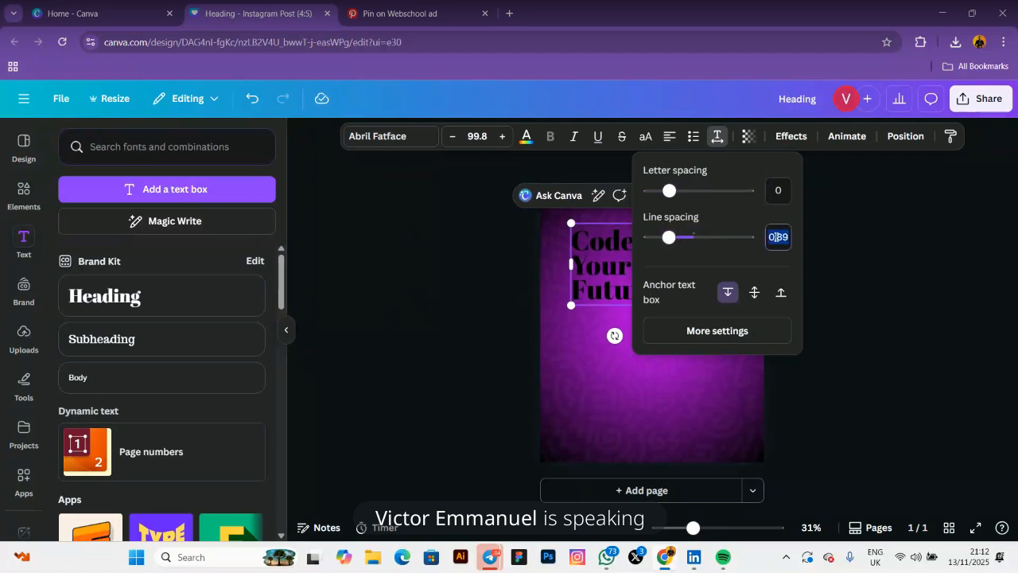
text(1)
key(BackSpace)
text(0.90)
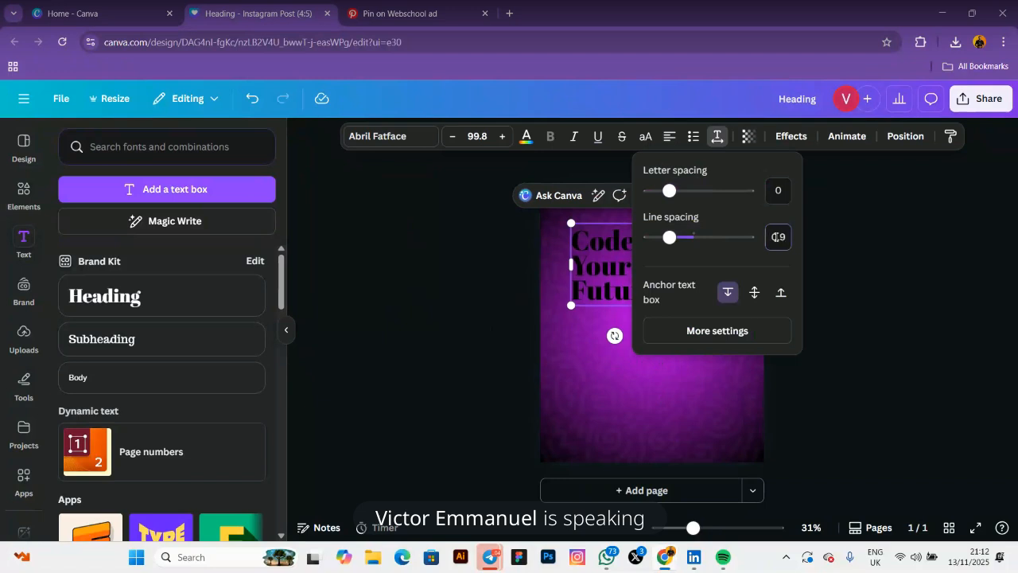
click(391, 252)
drag(608, 270, 628, 272)
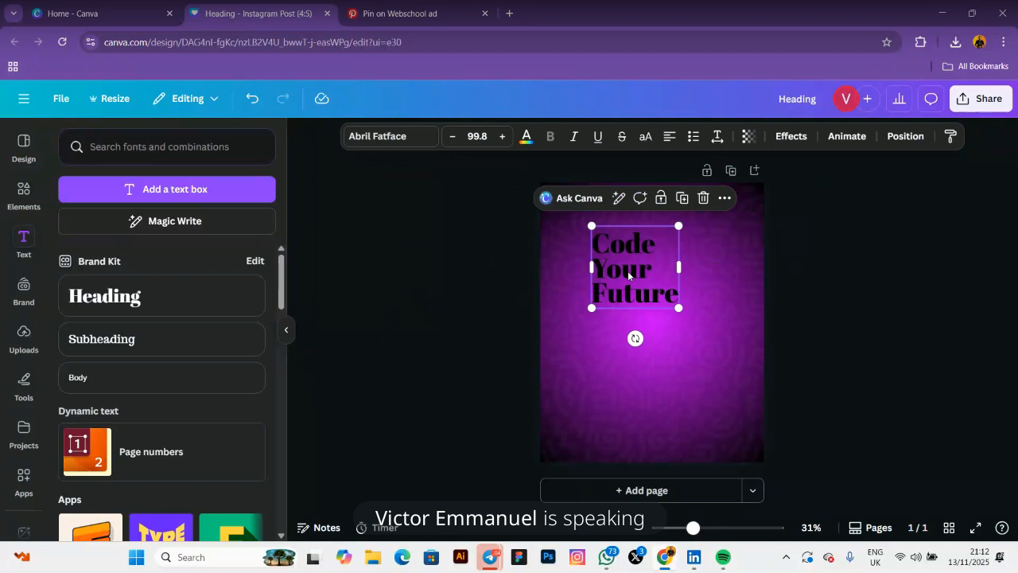
Nudge the 'Code Your Future' heading about 10 px left in the upper-left area and select it
drag(629, 275, 596, 269)
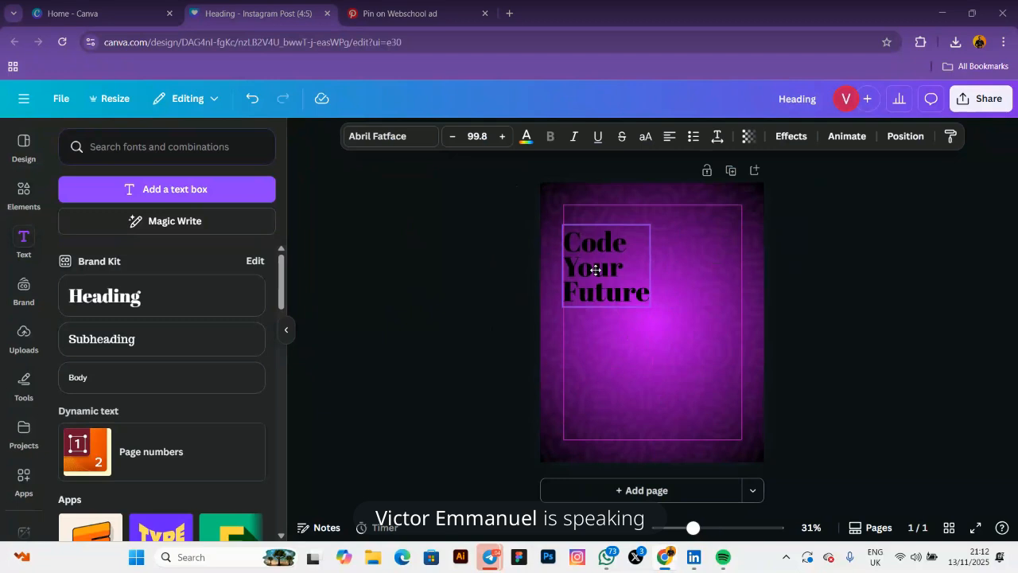
drag(596, 270, 592, 269)
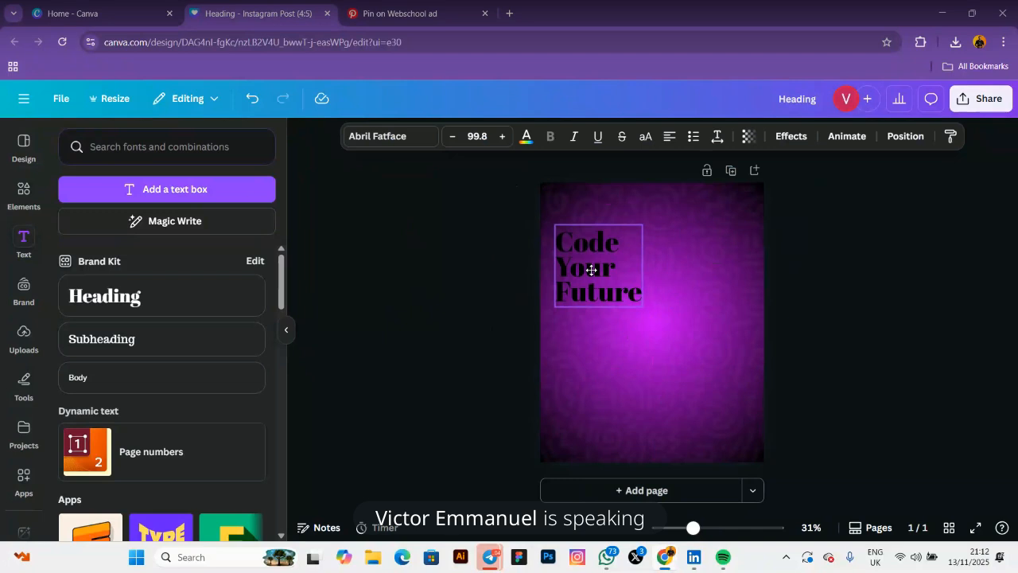
mouse_move(592, 270)
mouse_down()
mouse_move(599, 266)
mouse_move(599, 280)
mouse_up()
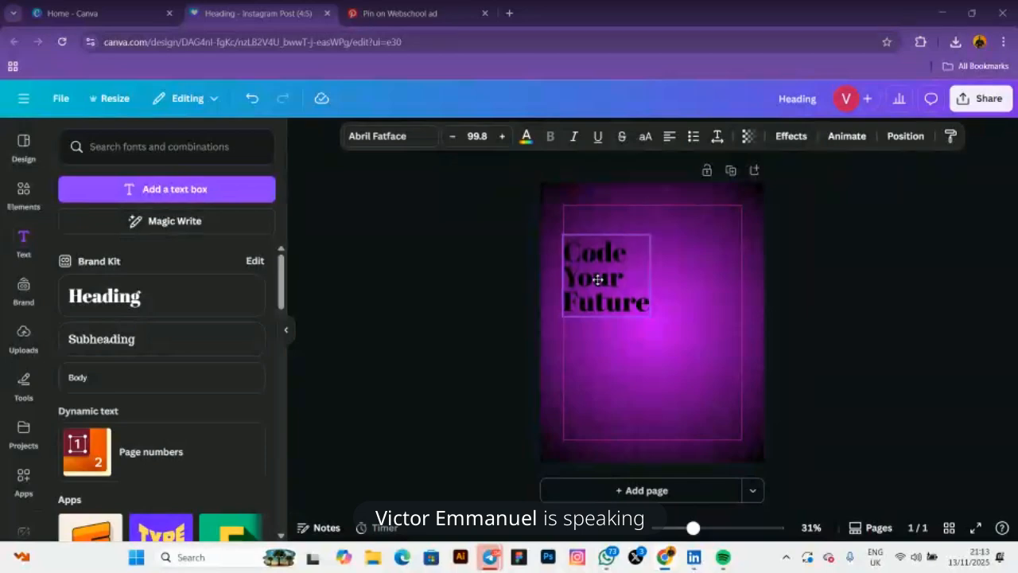
click(598, 278)
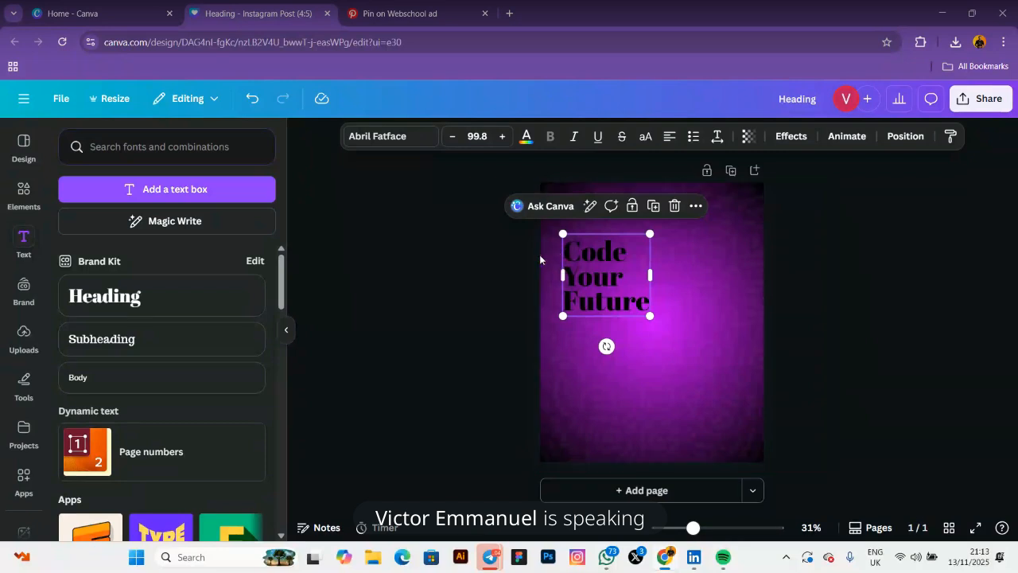
click(540, 259)
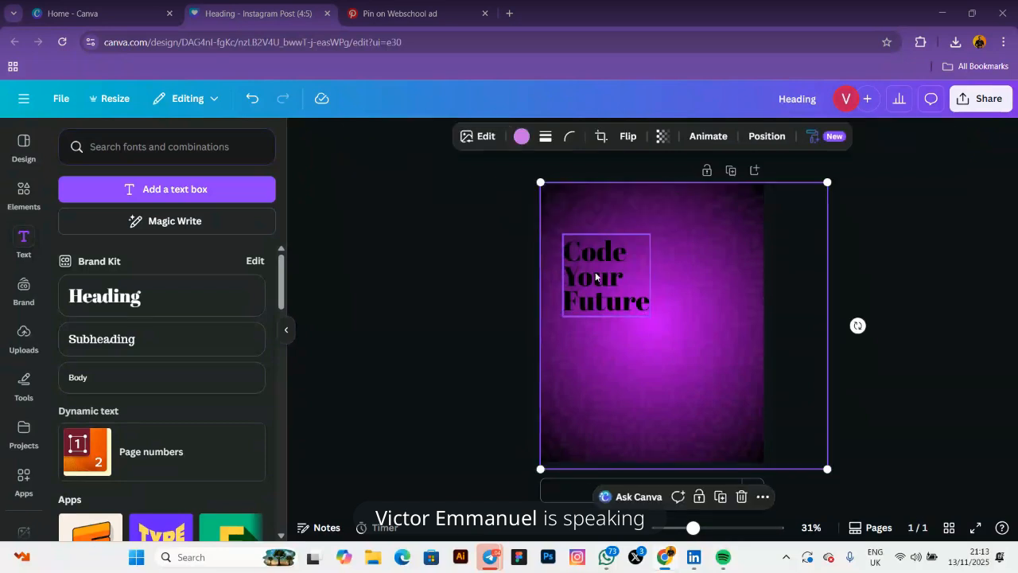
drag(595, 273, 586, 271)
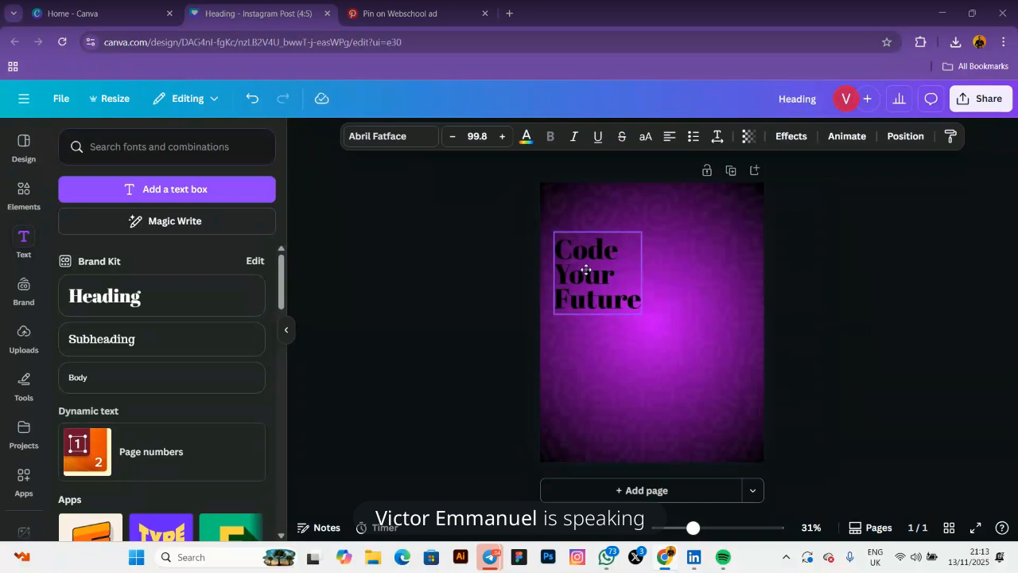
click(492, 262)
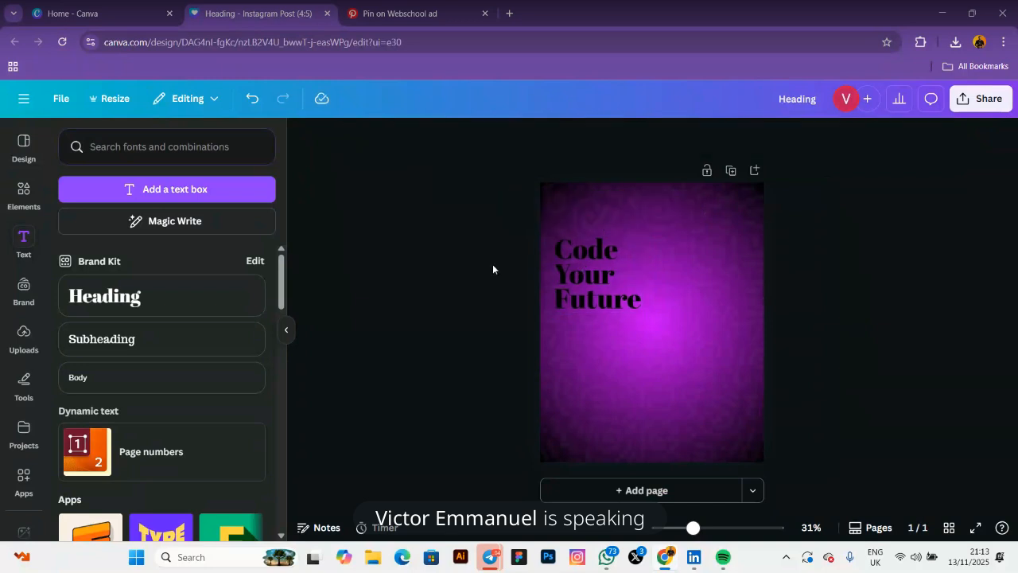
click(589, 272)
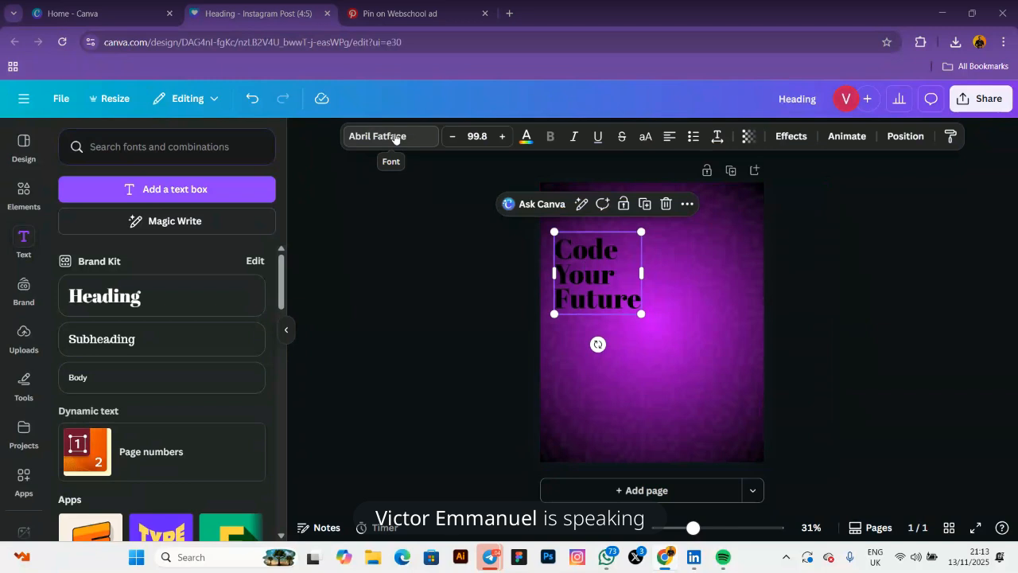
Switch the heading font from Abril Fatface to Poppins from Recently used and make it bold
click(395, 138)
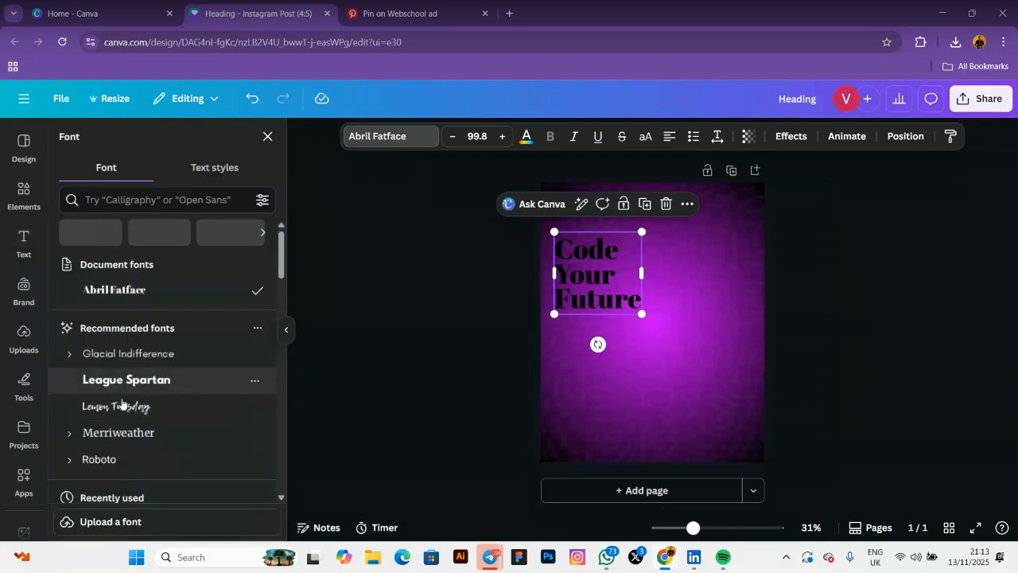
scroll(115, 448, down, 1)
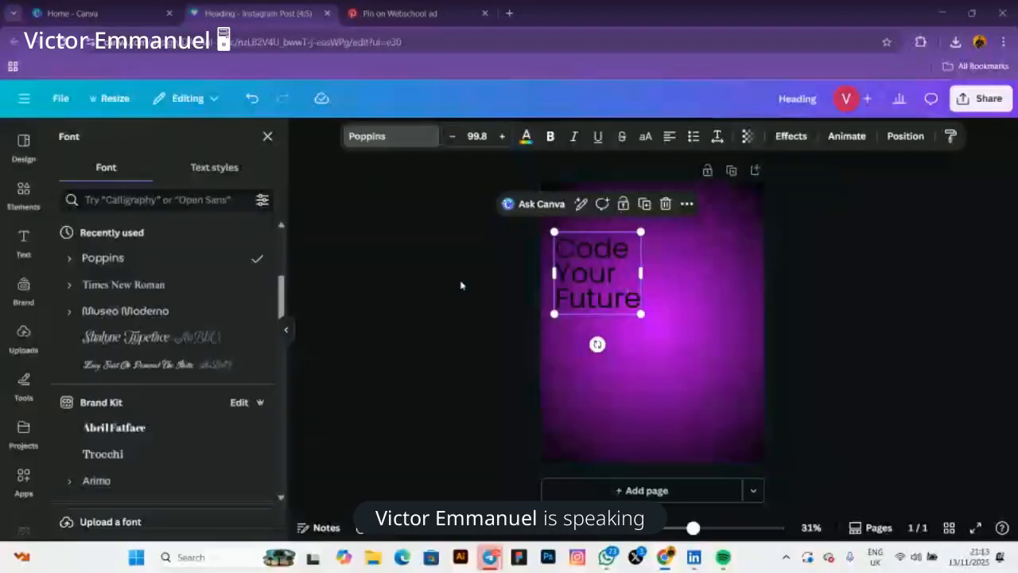
click(552, 138)
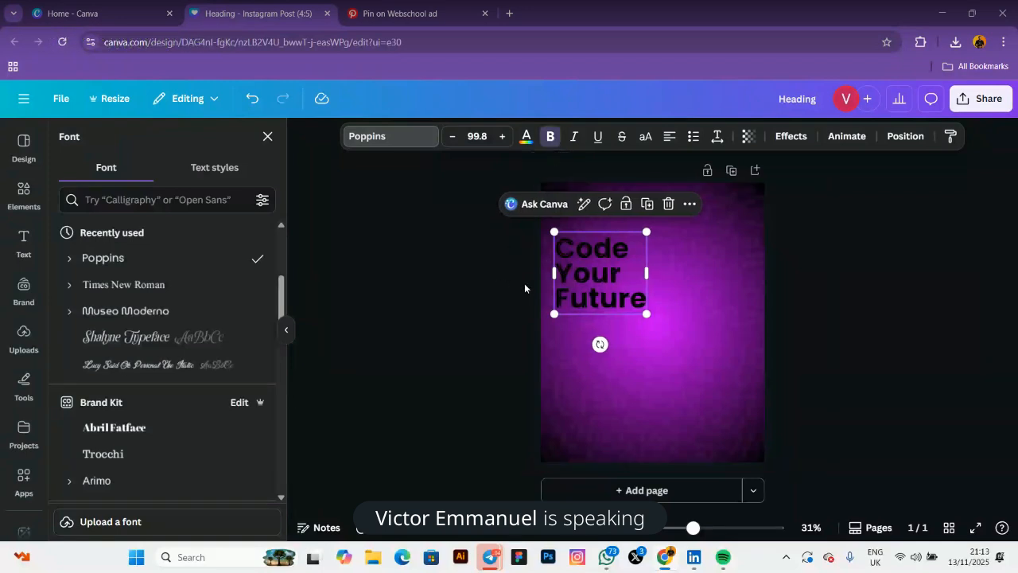
click(526, 140)
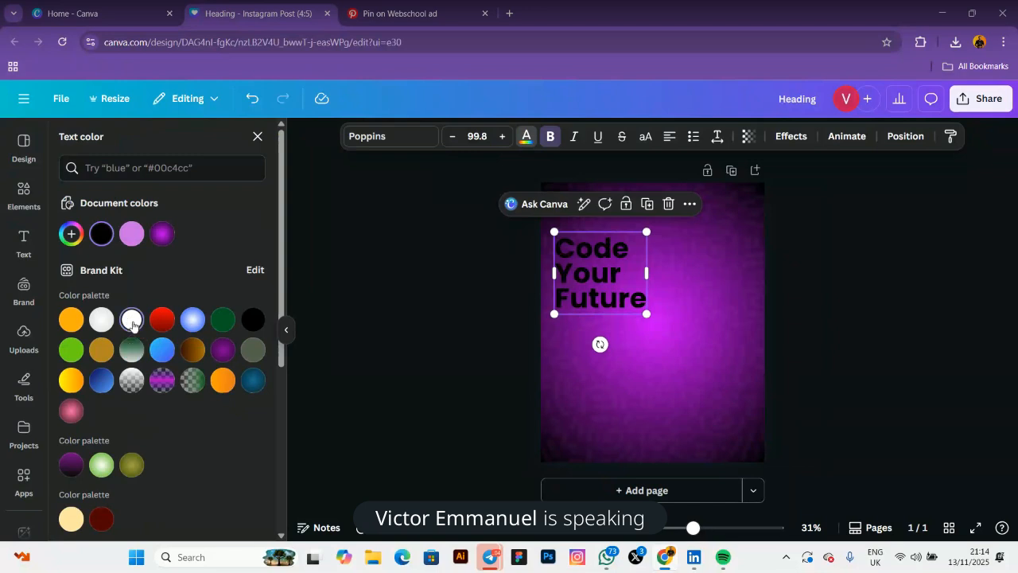
Fill the heading with a diagonal white-to-#5D5C5C grey linear gradient
click(132, 321)
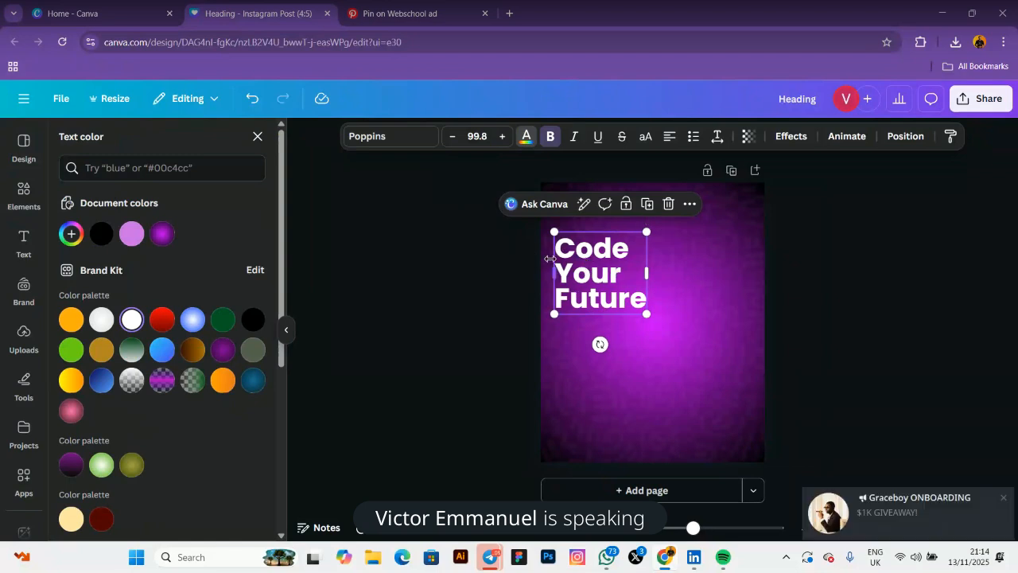
click(70, 234)
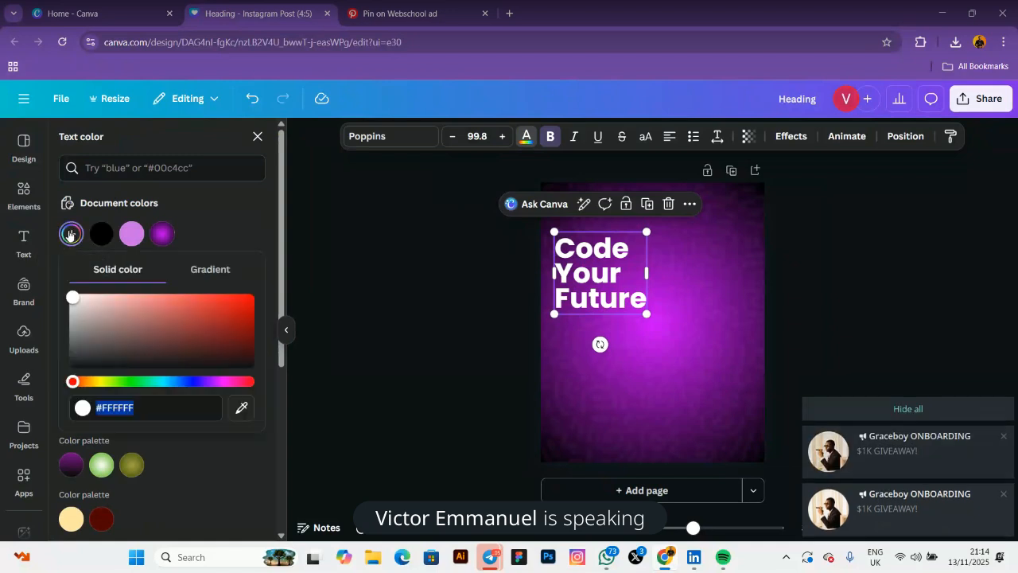
click(220, 274)
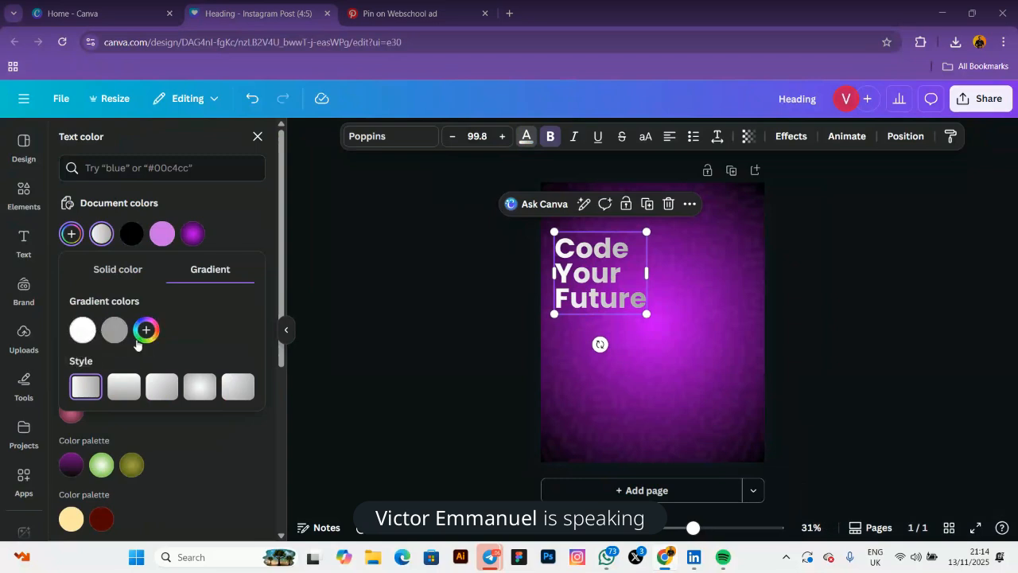
click(161, 388)
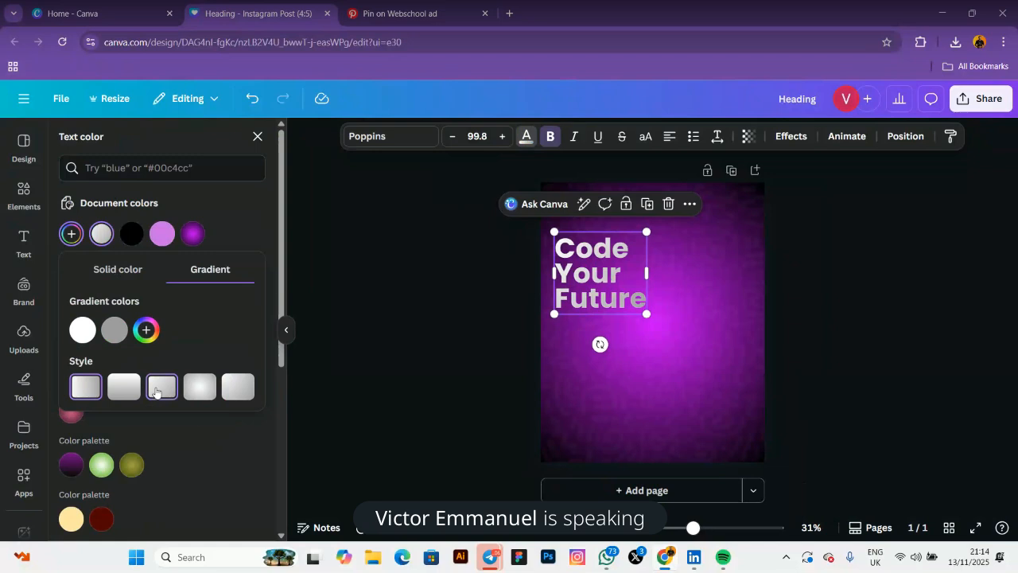
click(82, 329)
click(115, 329)
drag(115, 388, 116, 406)
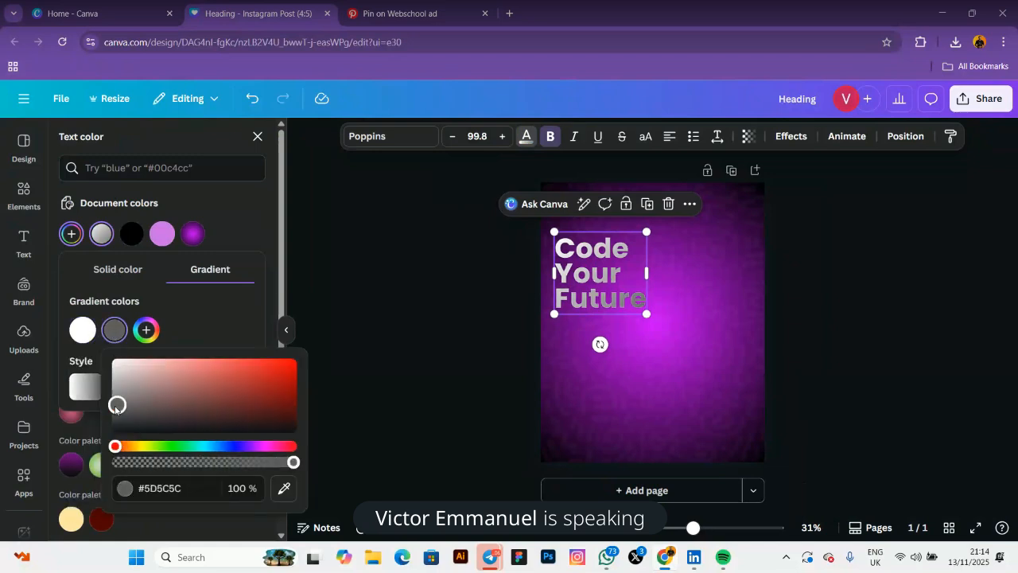
click(192, 314)
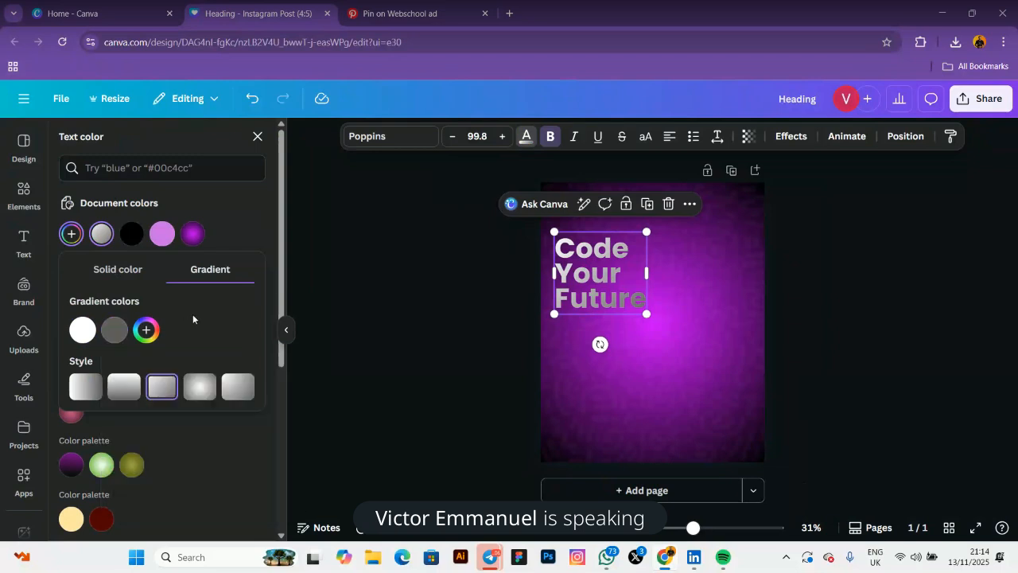
click(92, 389)
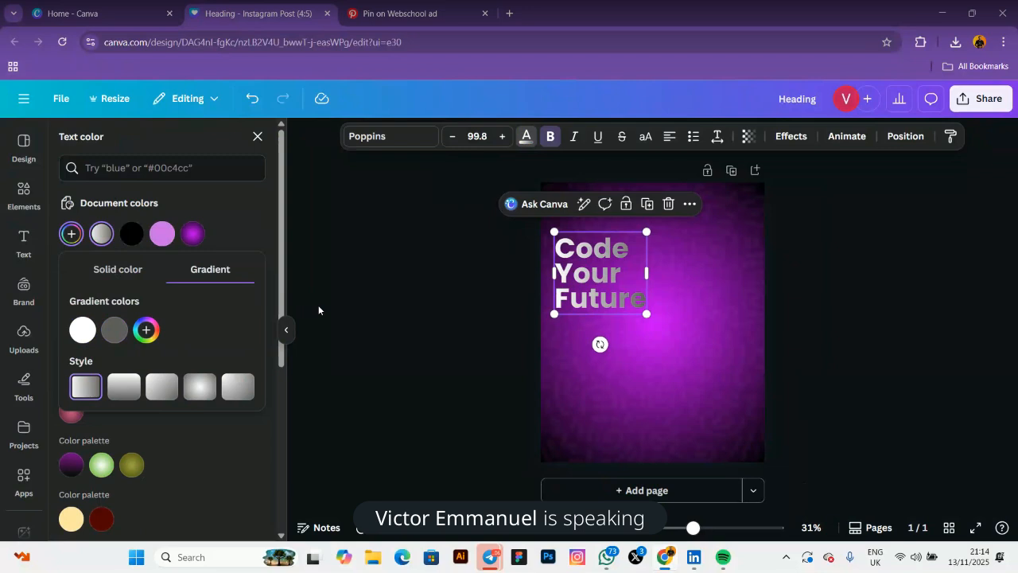
click(414, 315)
click(416, 318)
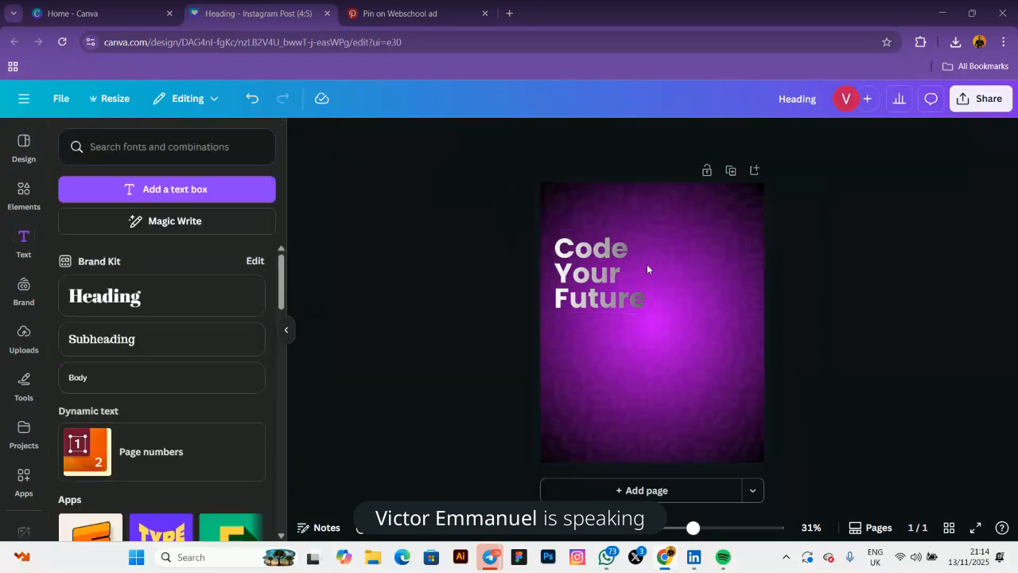
Select the background image and stretch it to fill the page
click(625, 268)
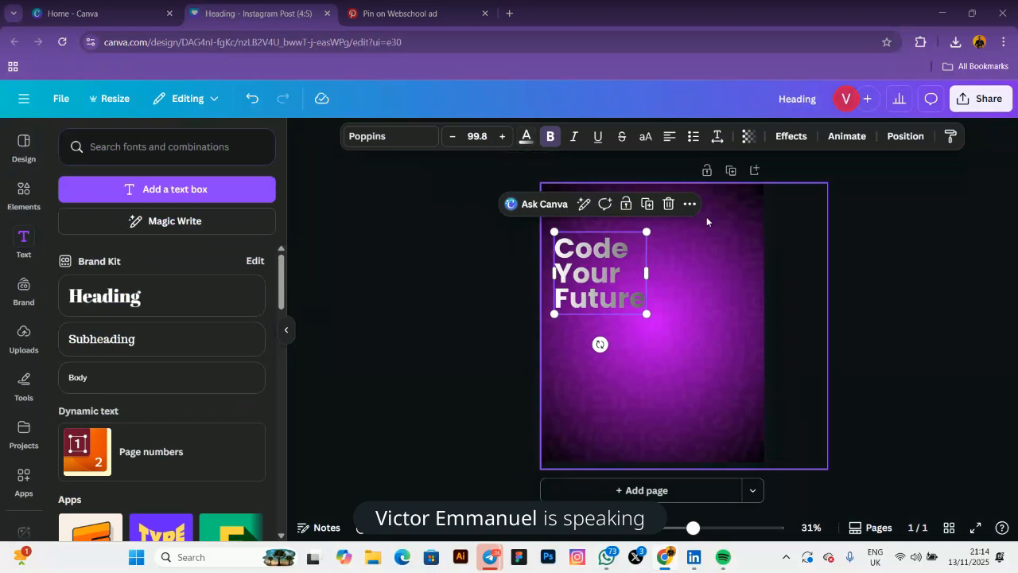
drag(707, 217, 822, 223)
click(694, 272)
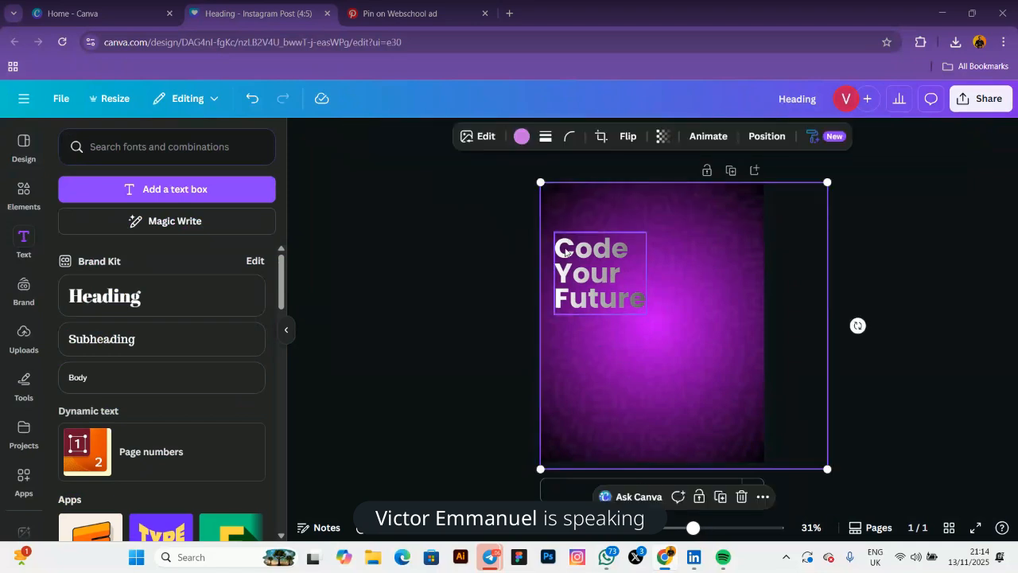
drag(666, 417, 668, 376)
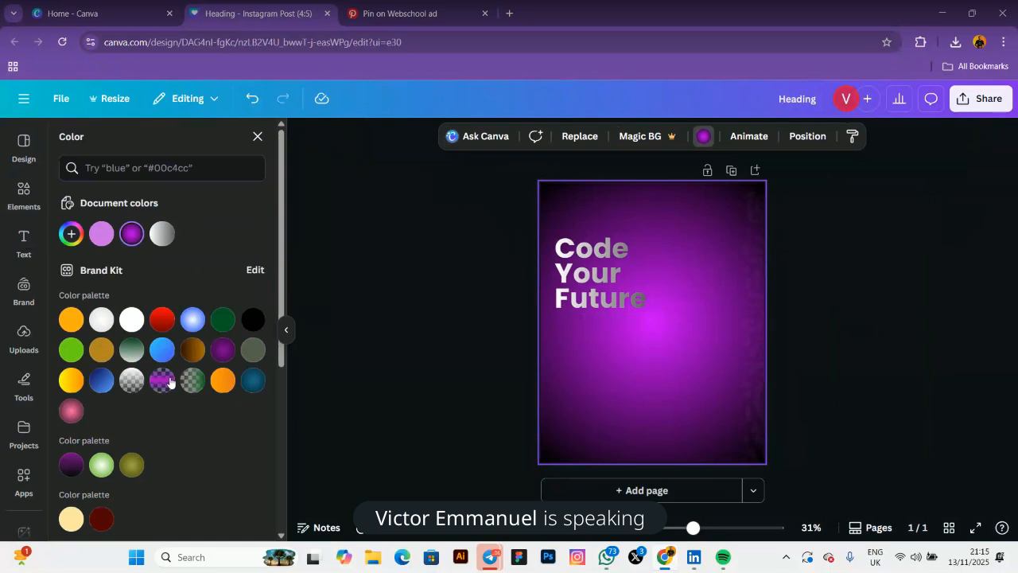
scroll(159, 366, down, 2)
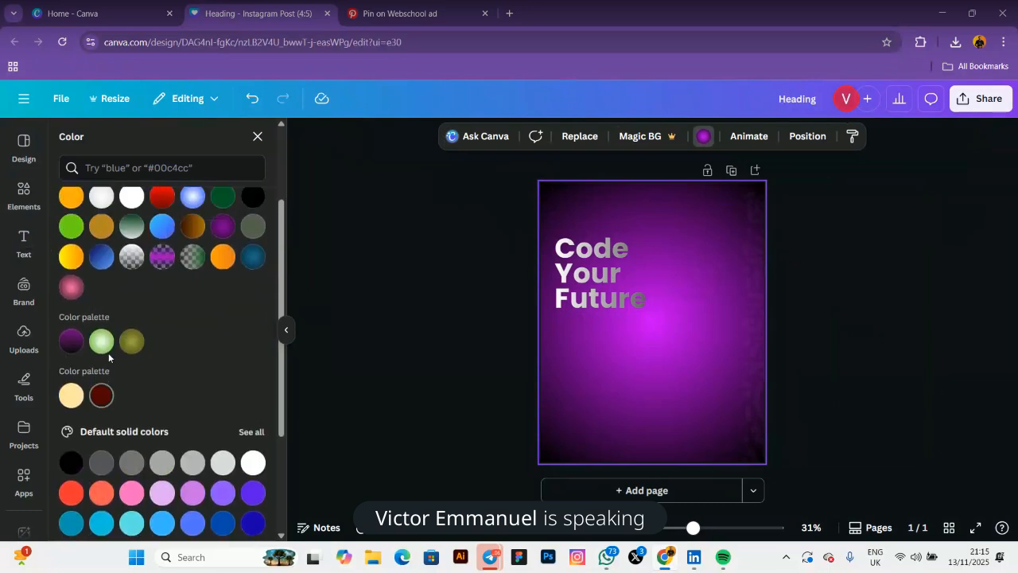
scroll(147, 337, up, 2)
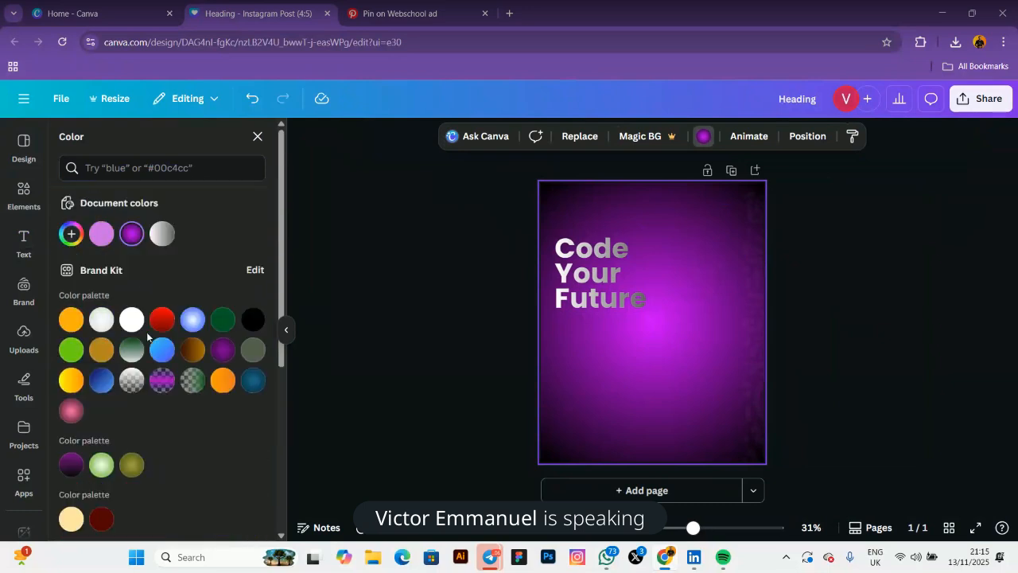
Apply a gradient to the page background and set its second stop to black
click(71, 233)
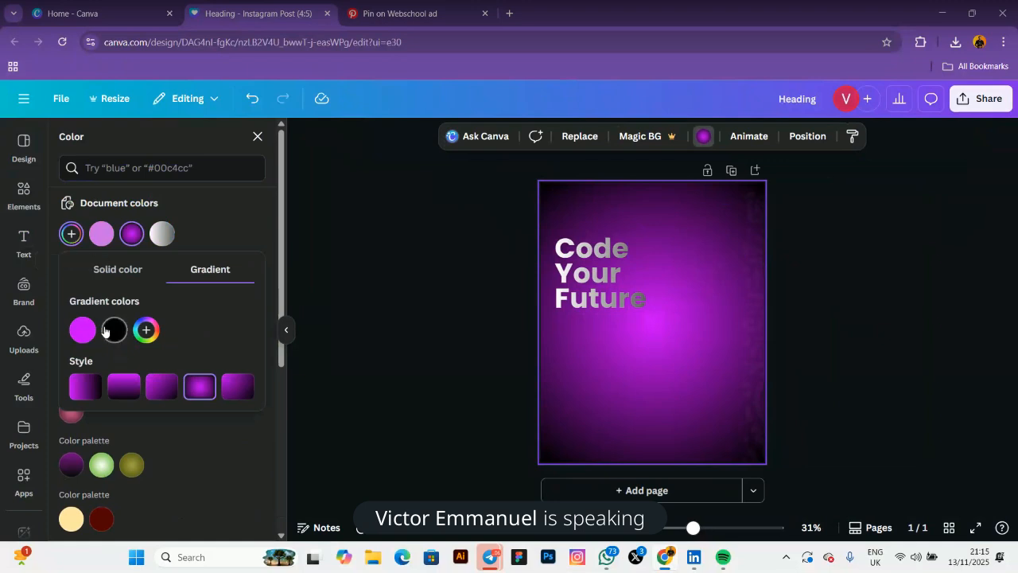
click(239, 228)
click(165, 235)
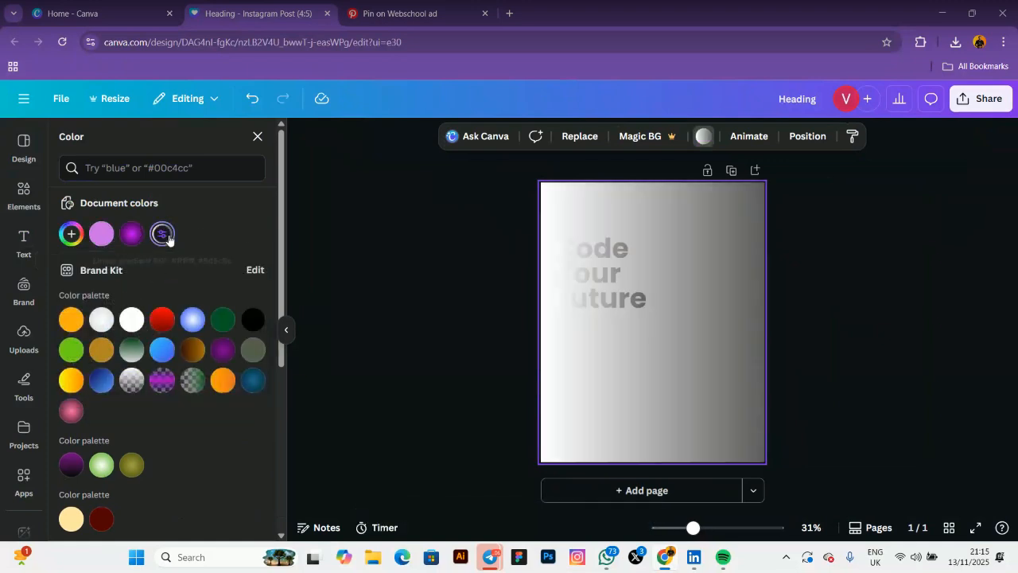
click(72, 236)
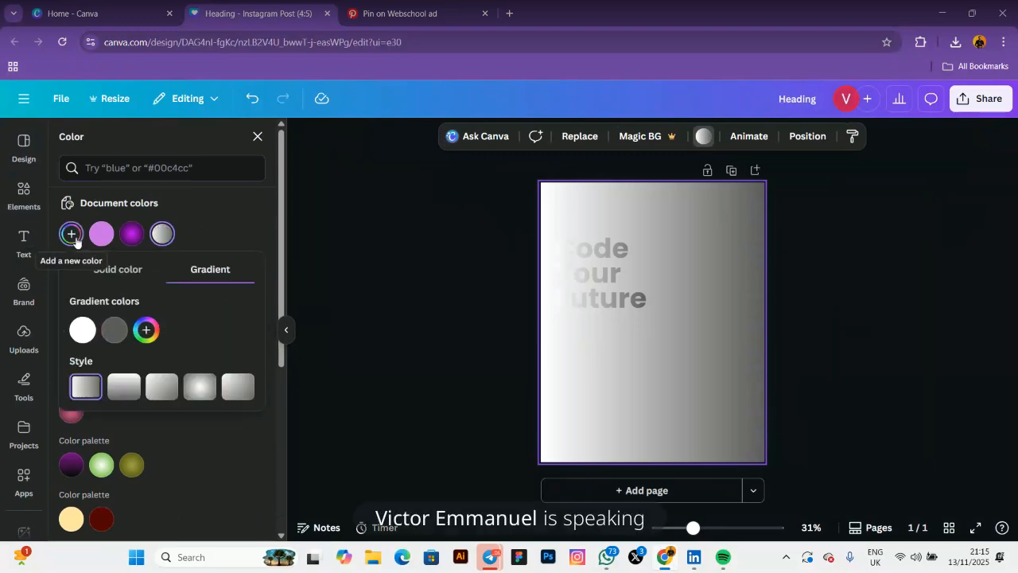
click(115, 329)
click(163, 445)
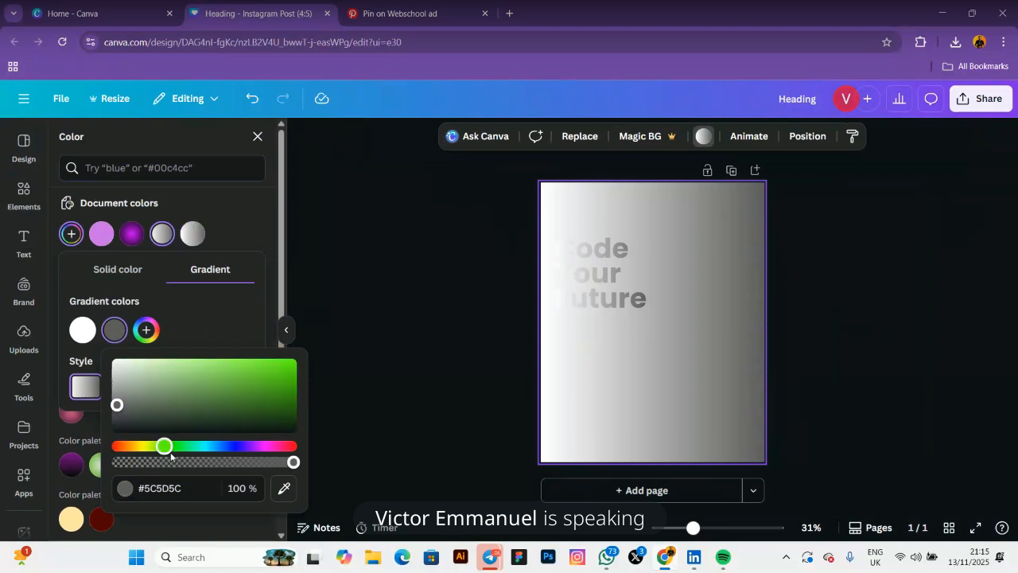
drag(278, 416, 295, 449)
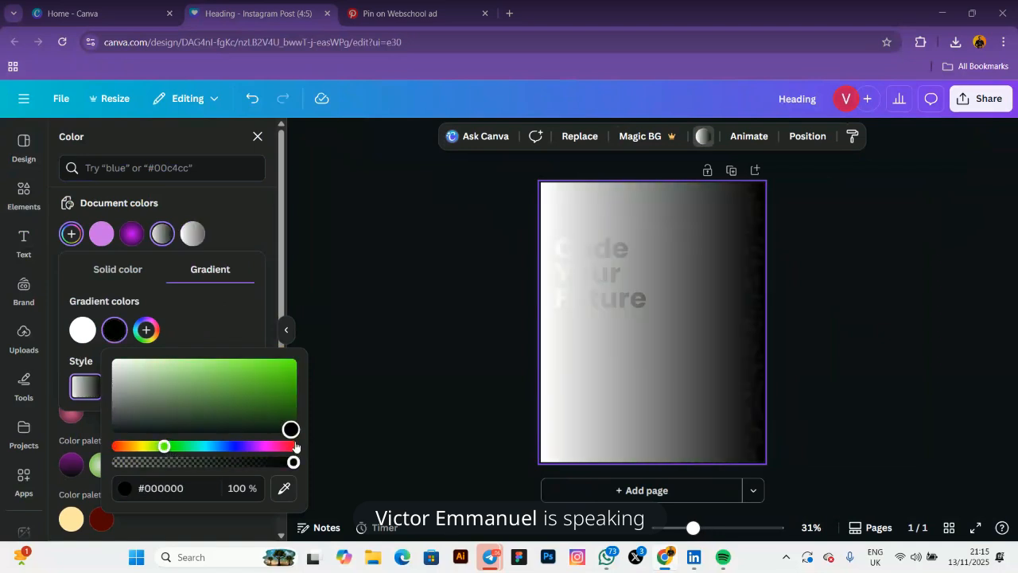
Set the first gradient stop to dark green #157007 and make the background gradient radial
click(82, 329)
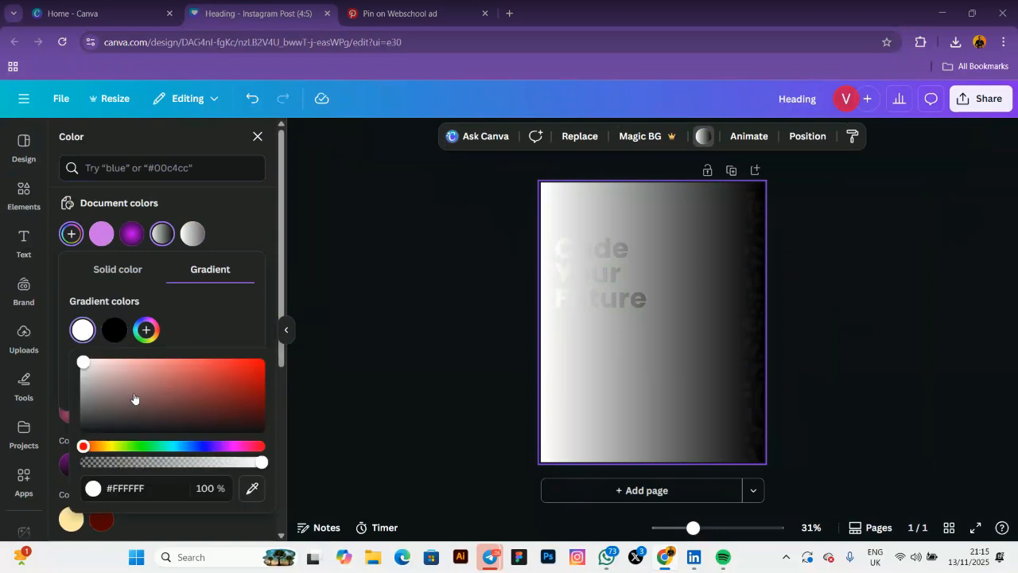
click(139, 445)
drag(246, 388, 253, 402)
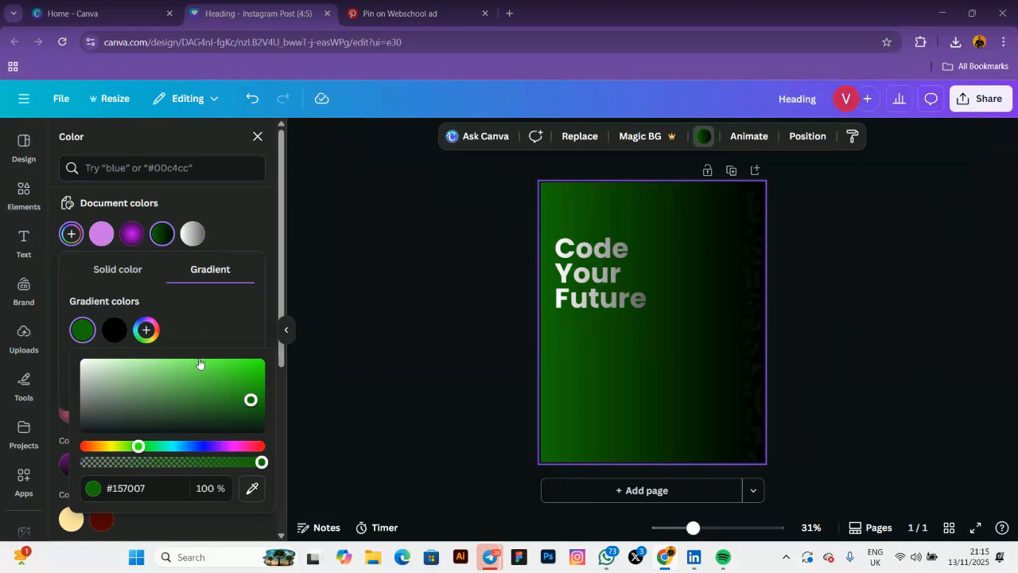
click(228, 307)
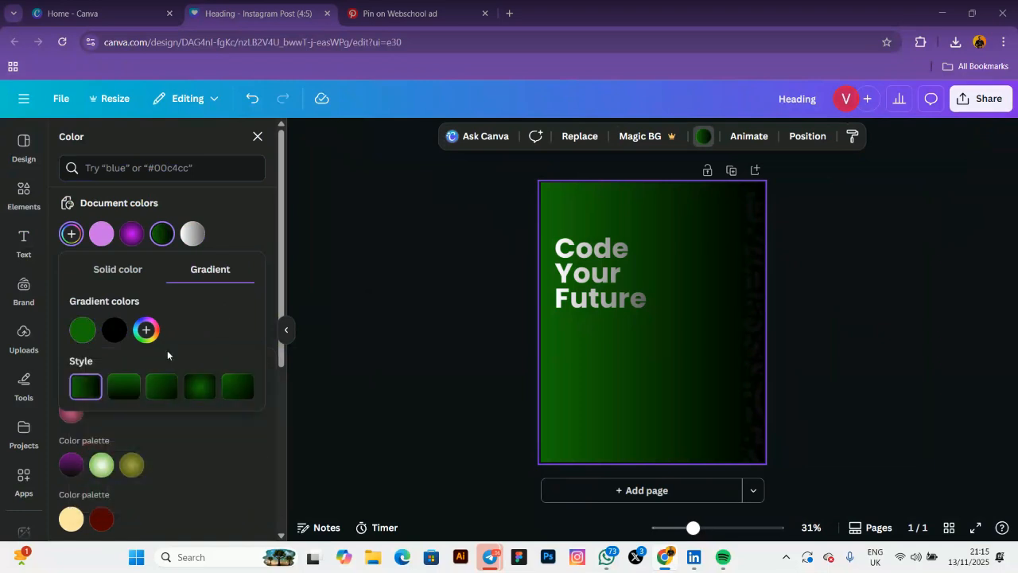
click(204, 389)
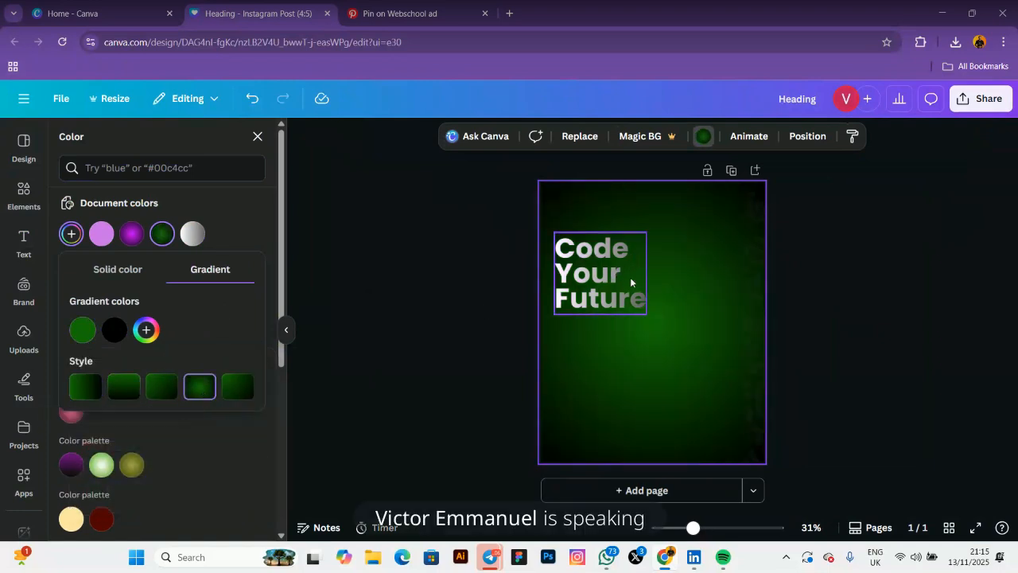
click(753, 296)
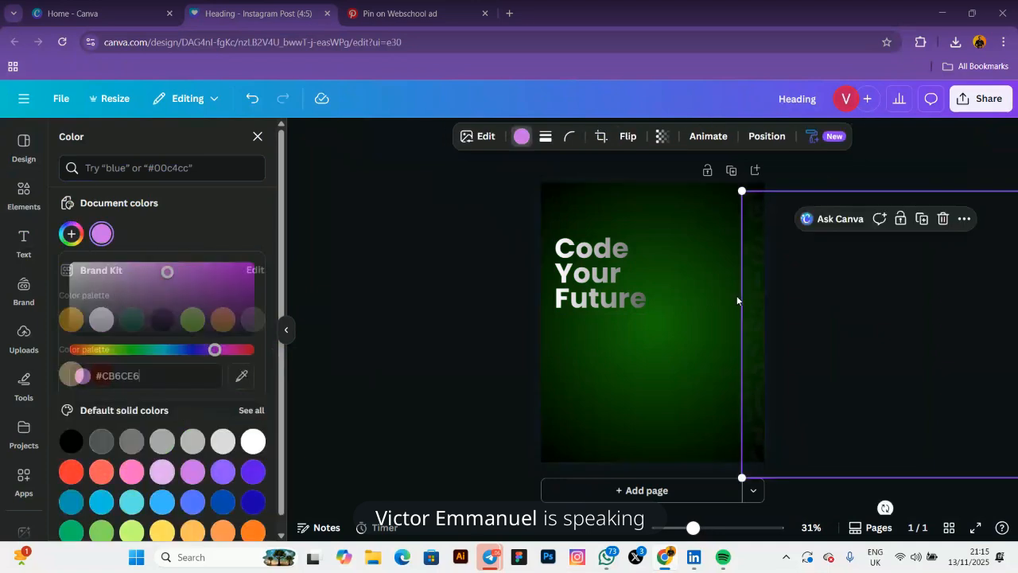
Drag the overlay shape onto the page's top-left and lower its transparency from 5 to 2
drag(736, 295, 550, 290)
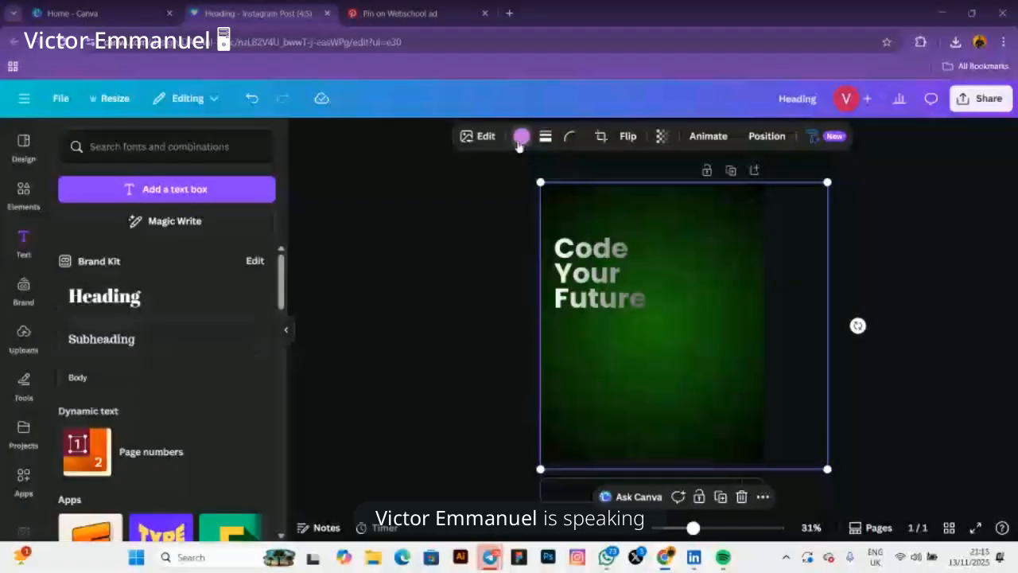
click(427, 280)
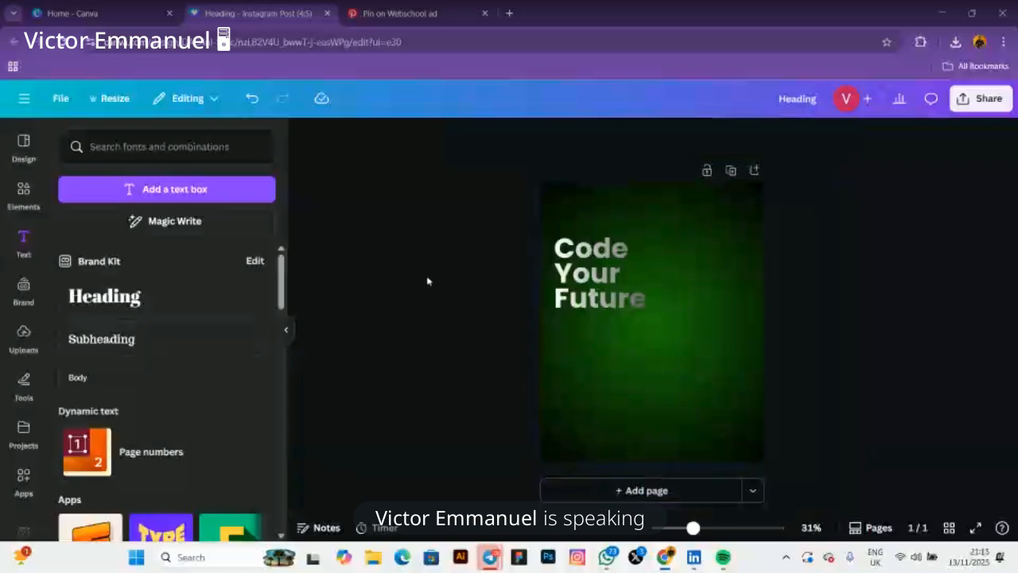
click(714, 209)
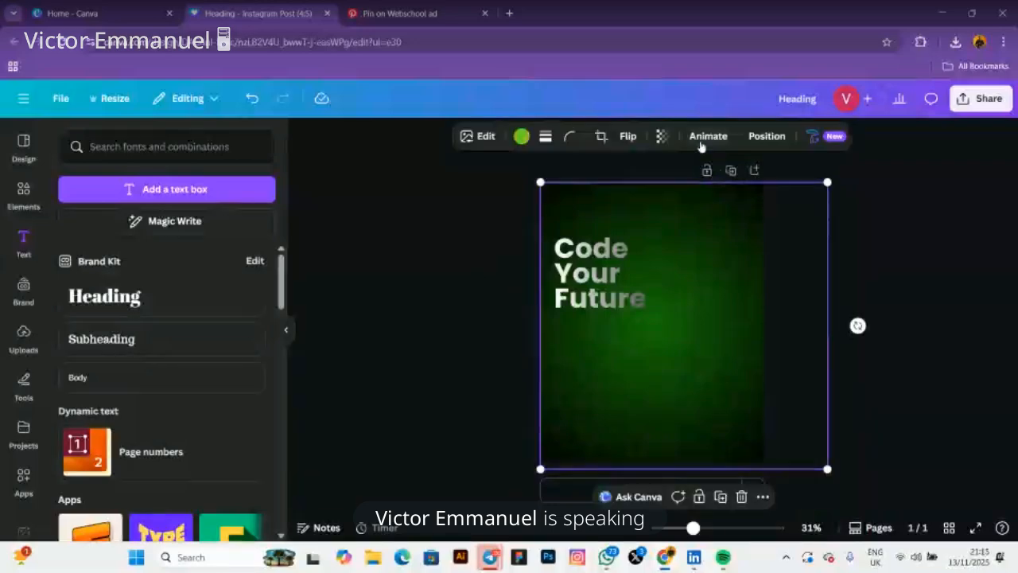
click(662, 136)
click(598, 191)
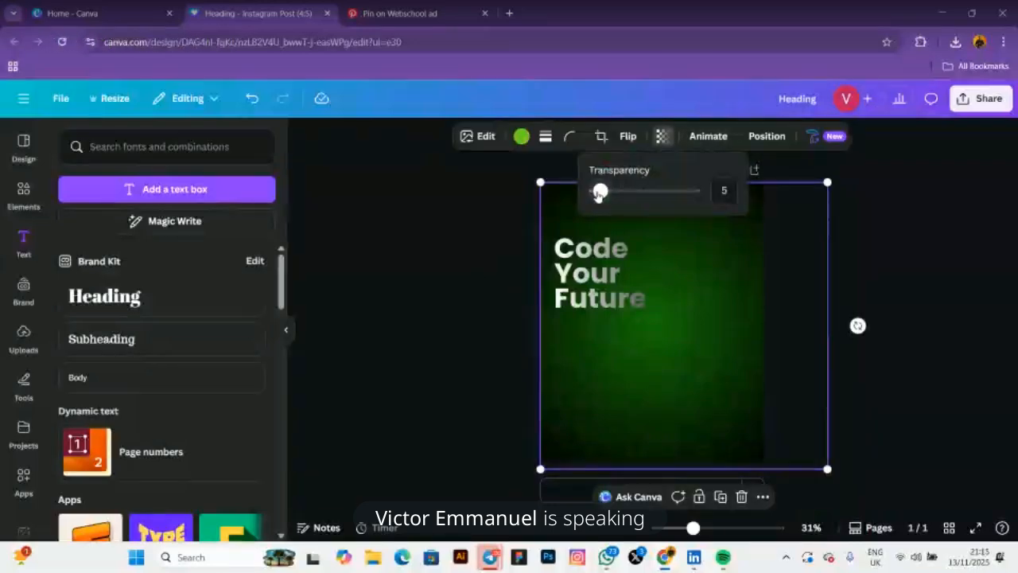
drag(599, 192, 598, 193)
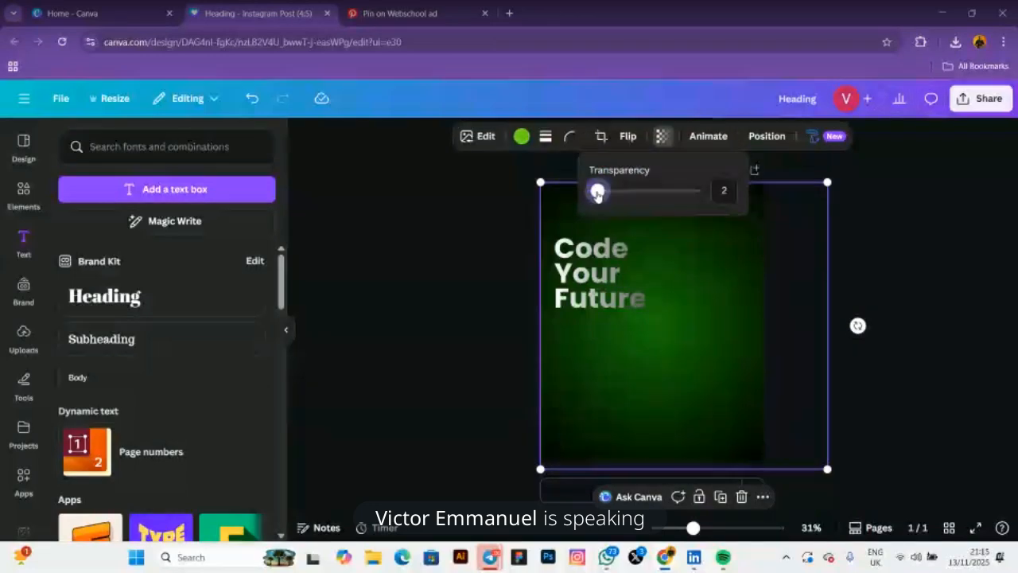
click(441, 266)
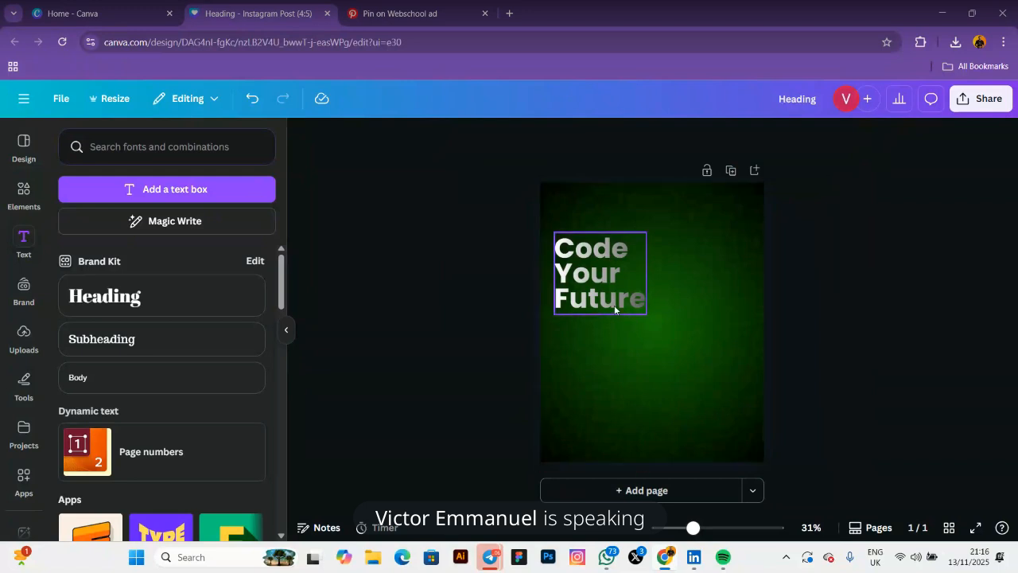
Apply the purple-to-black gradient swatch to the page background
drag(610, 404, 675, 407)
click(593, 396)
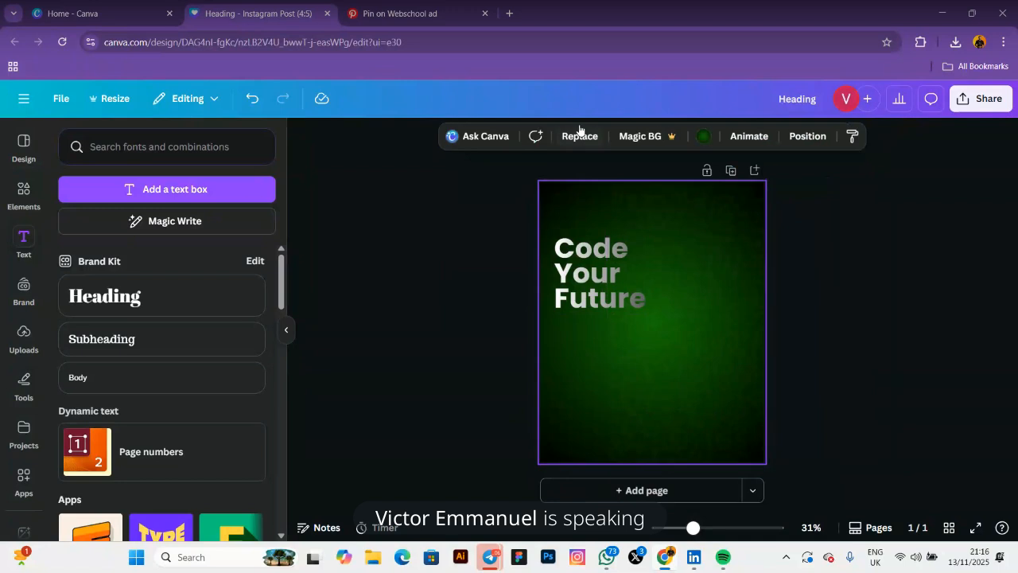
click(703, 136)
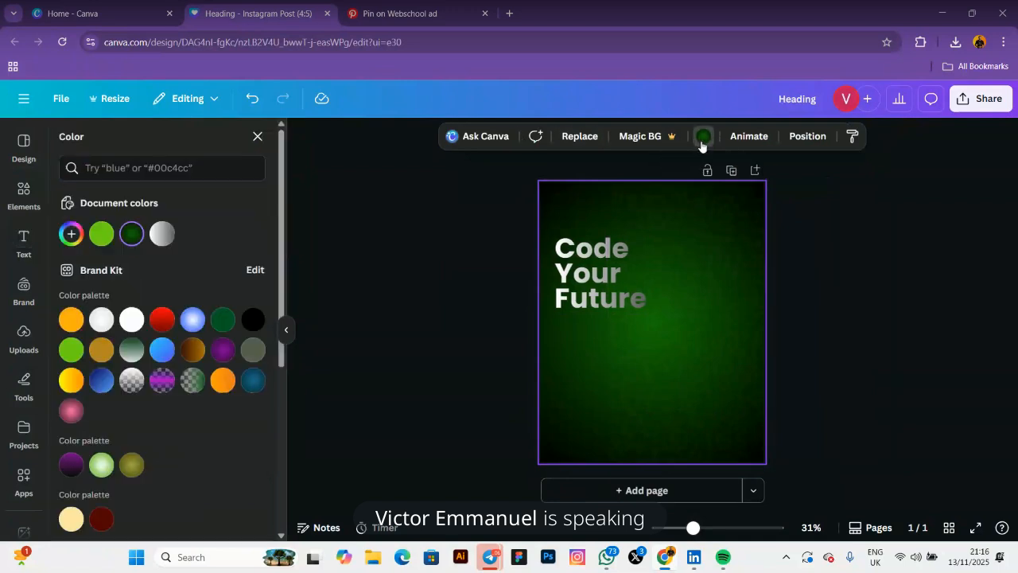
click(222, 349)
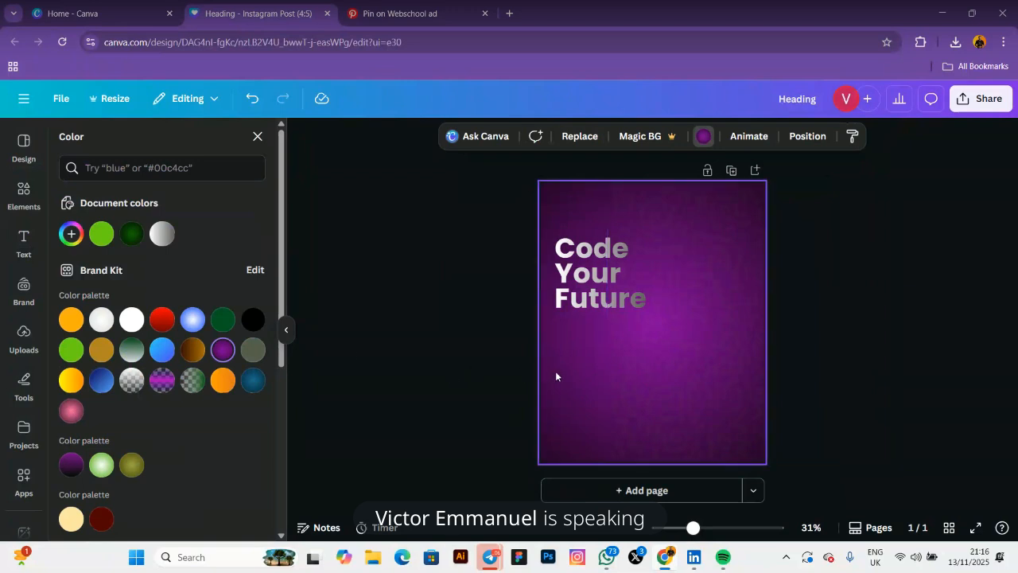
click(71, 465)
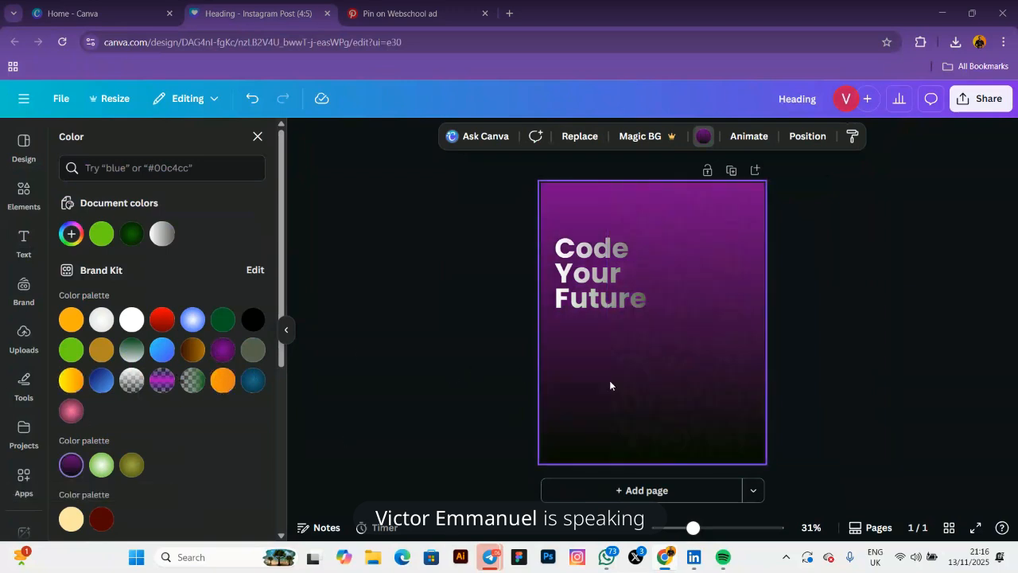
Reposition the overlay over the page and make the purple background gradient radial
click(651, 369)
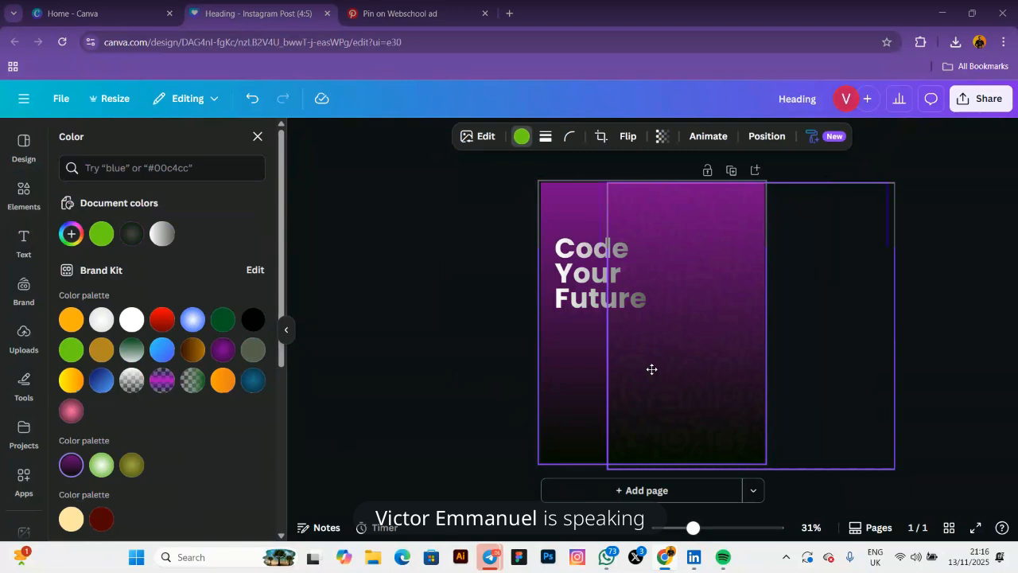
drag(652, 369, 592, 377)
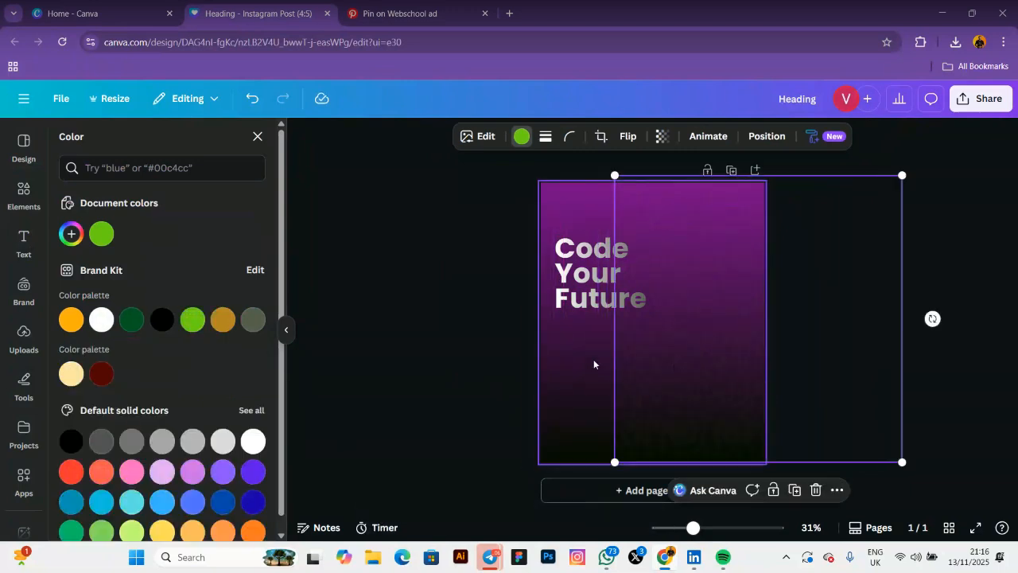
click(593, 364)
click(703, 136)
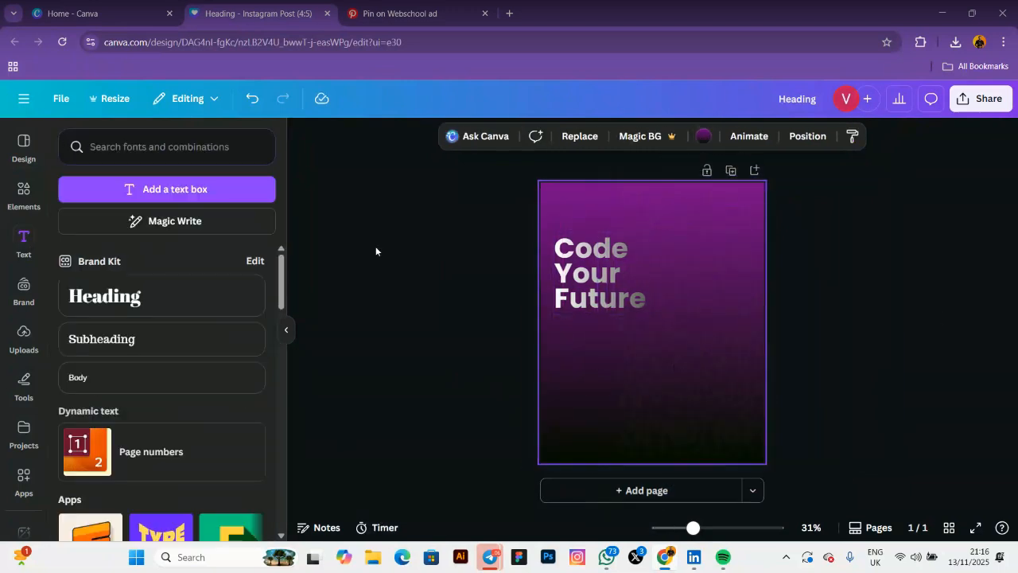
click(703, 137)
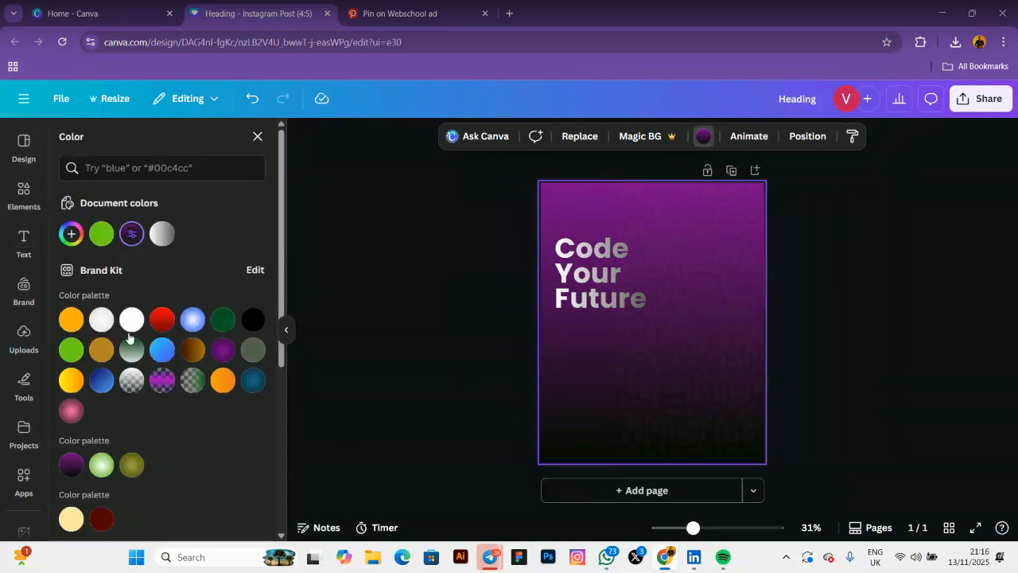
click(131, 233)
click(131, 233)
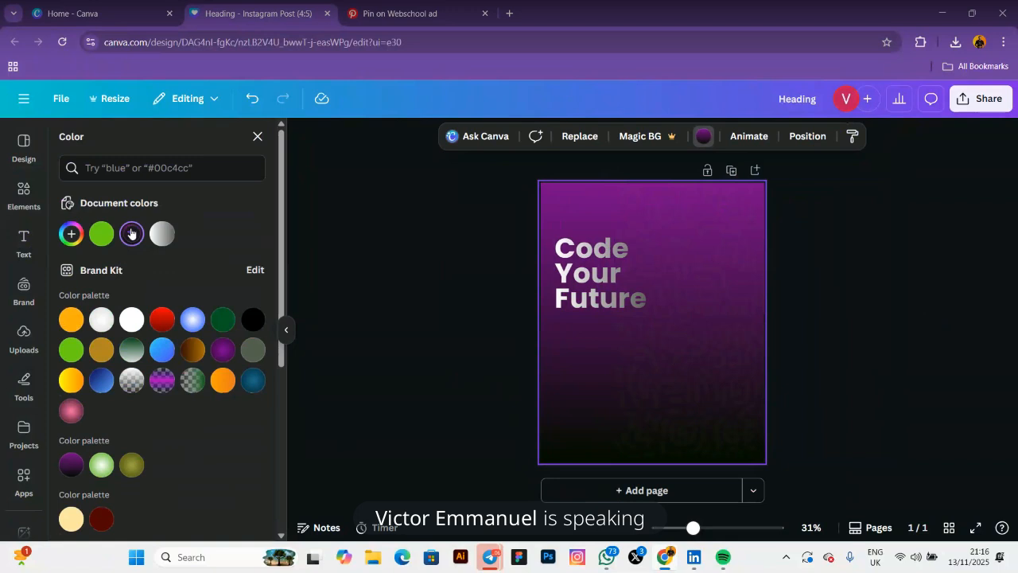
click(131, 233)
click(200, 387)
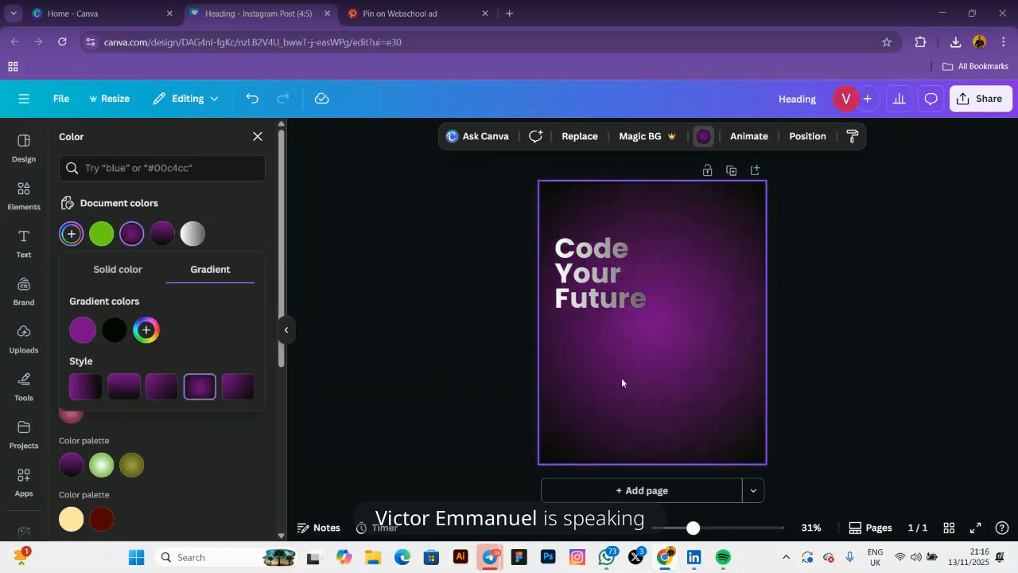
Tint the overlay element purple from the default solid colours
mouse_move(622, 377)
mouse_down()
mouse_move(690, 378)
mouse_move(619, 381)
mouse_up()
click(523, 138)
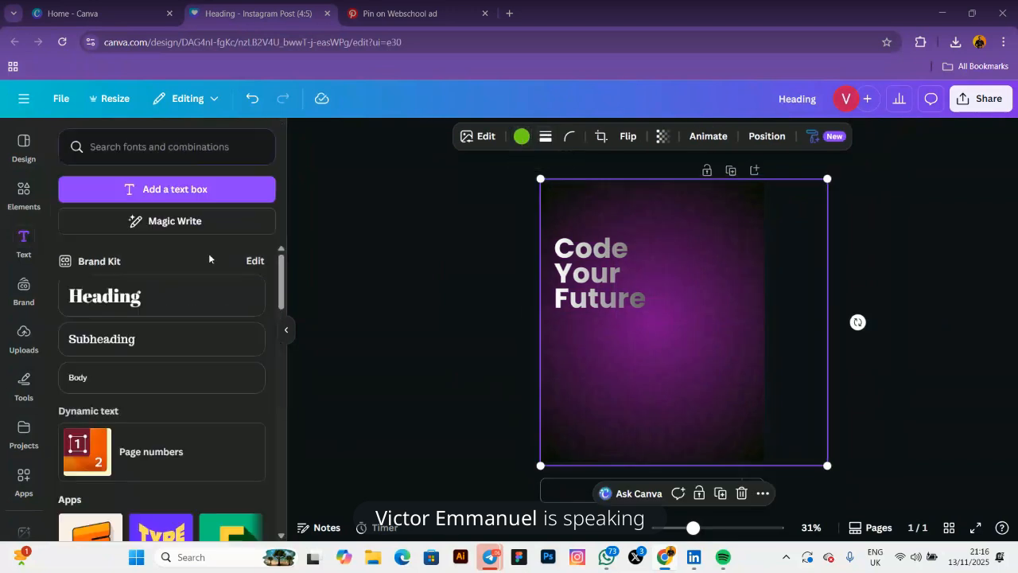
click(521, 137)
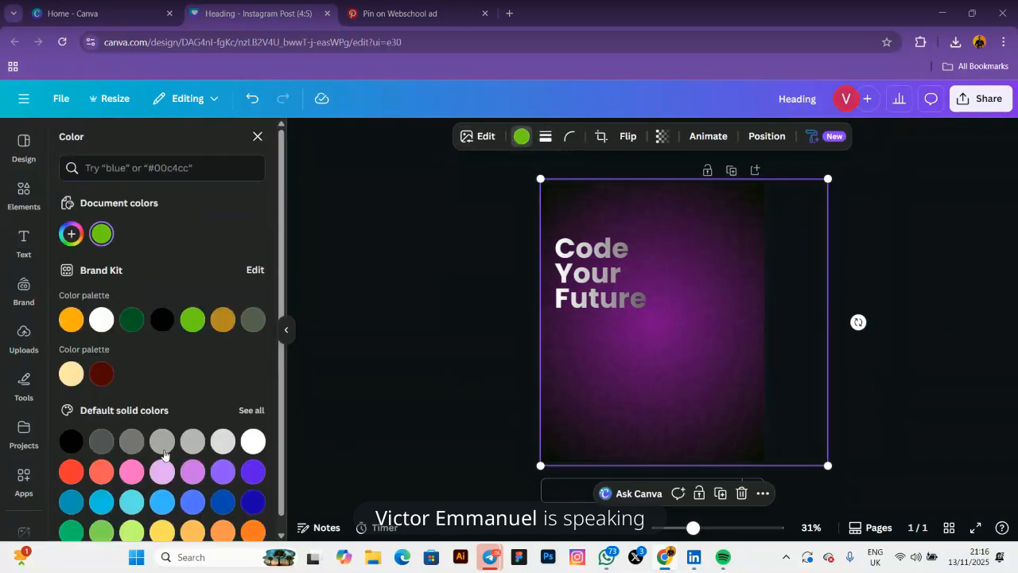
click(192, 471)
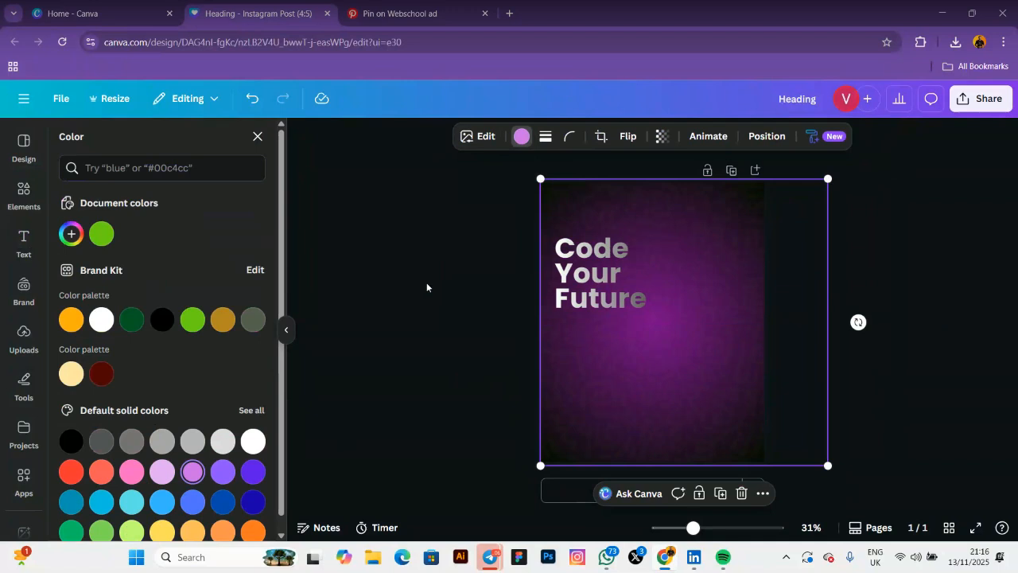
drag(427, 283, 608, 272)
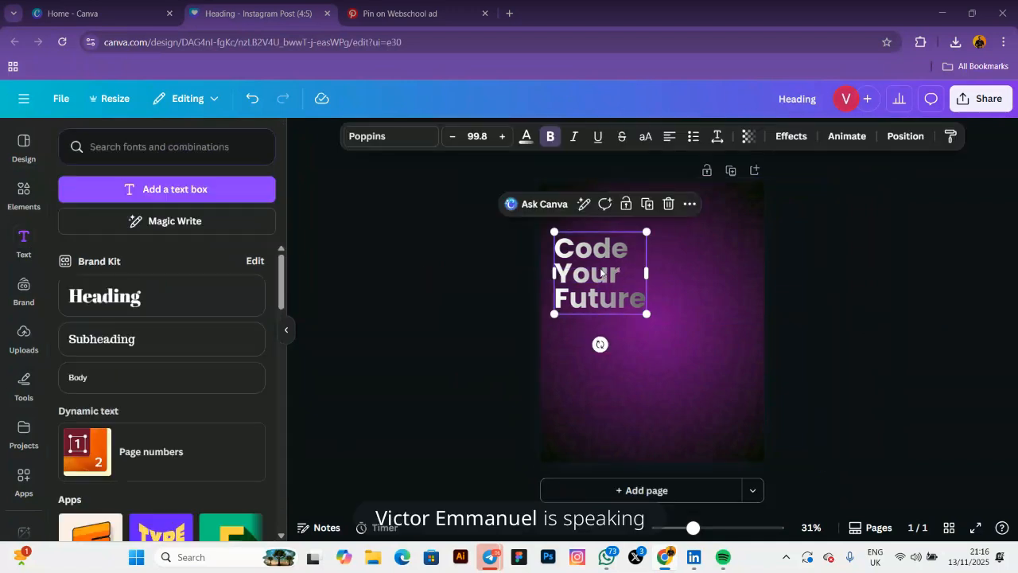
Try a lavender colour on the heading, then leave it plain white and deselect
click(526, 137)
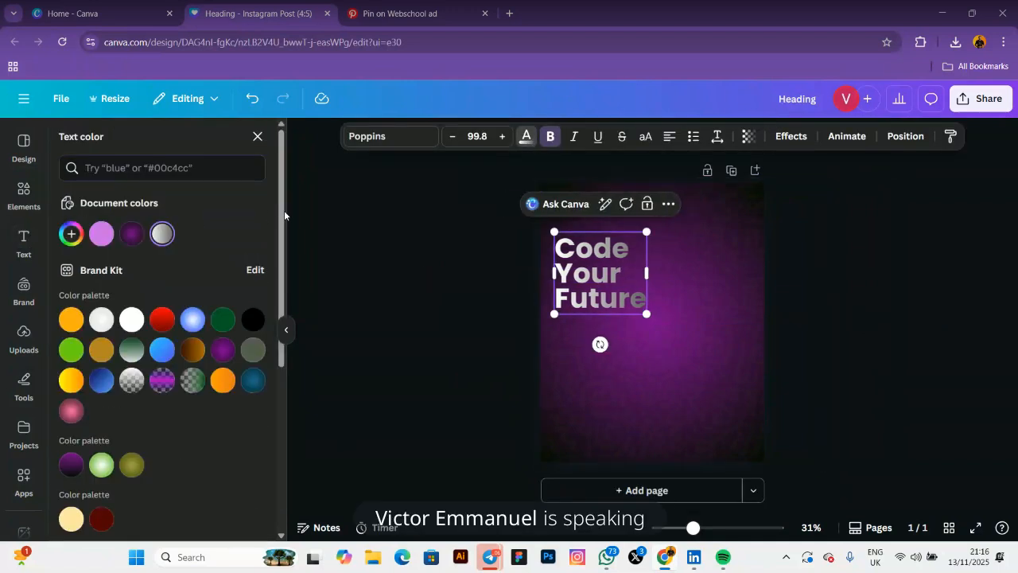
click(386, 285)
click(599, 259)
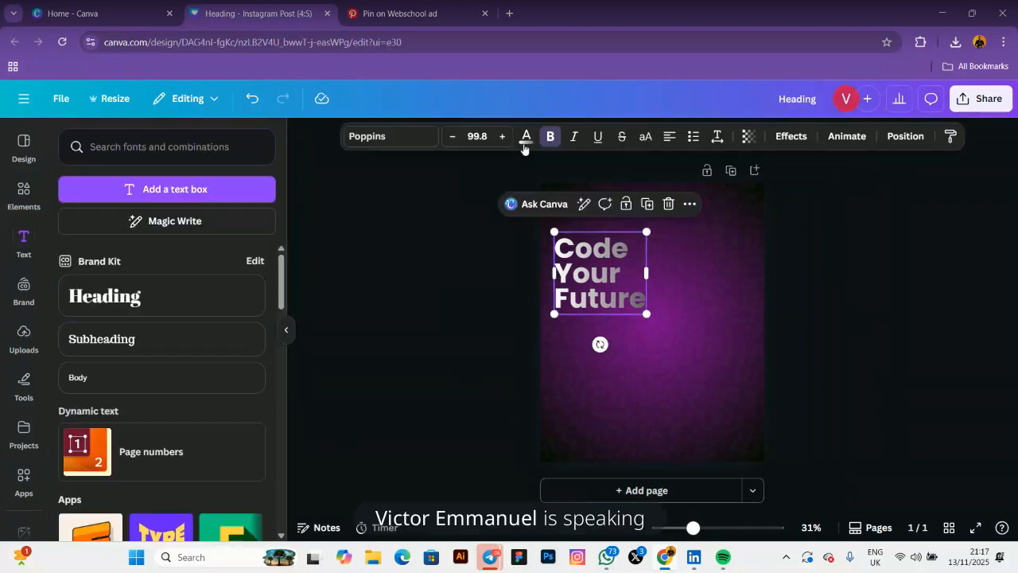
click(526, 137)
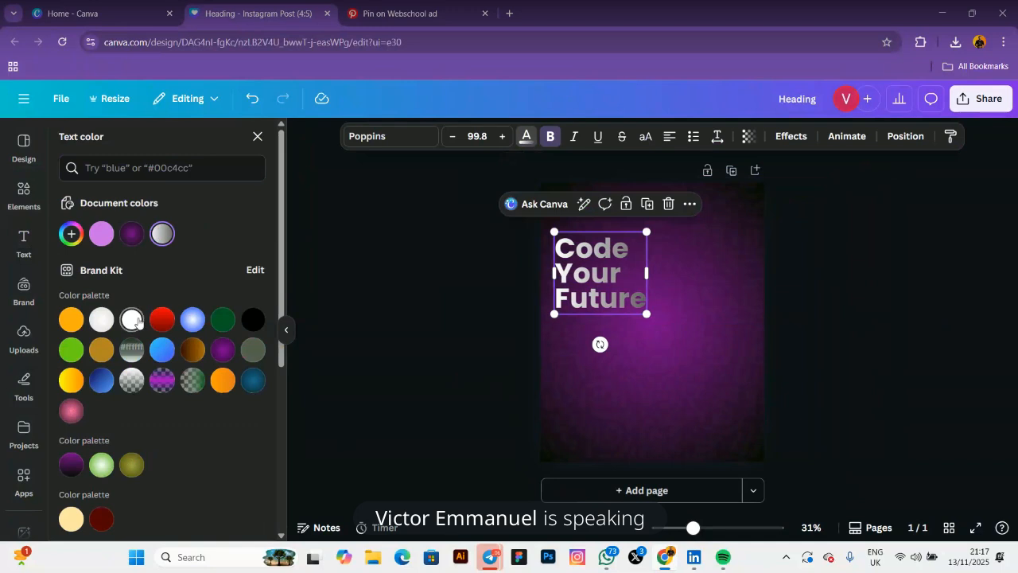
click(131, 319)
click(407, 267)
click(627, 273)
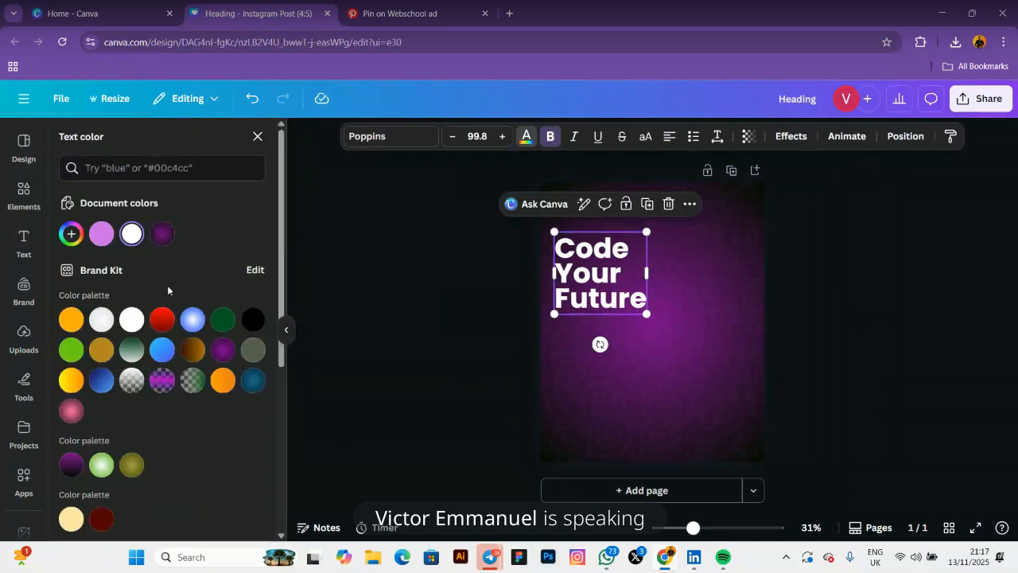
click(101, 233)
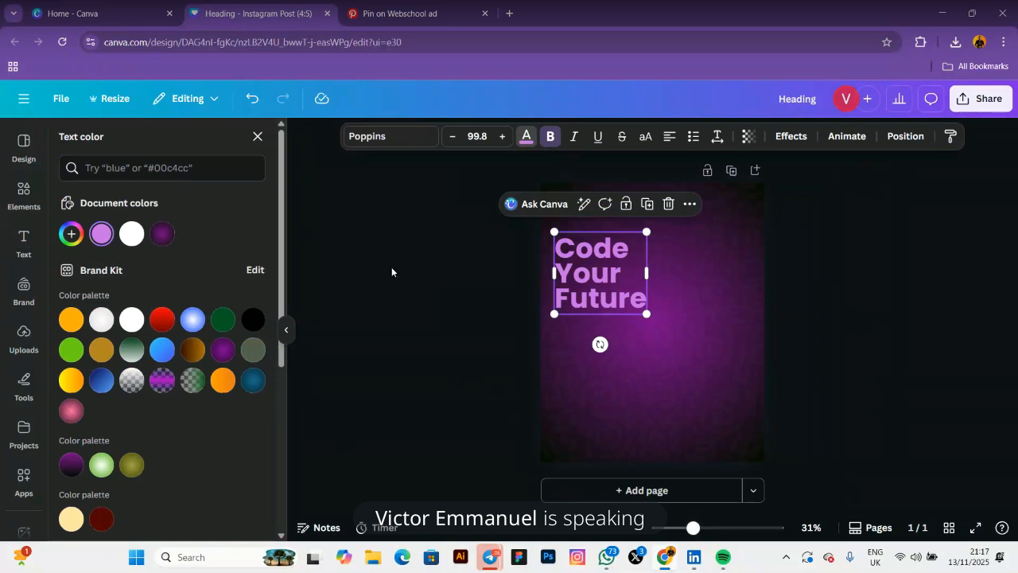
click(402, 272)
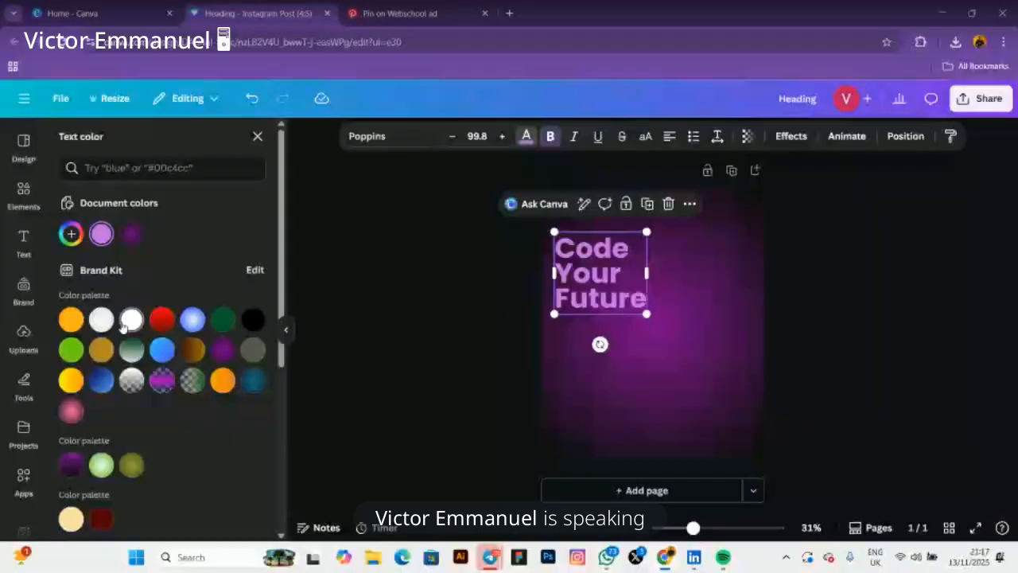
click(483, 278)
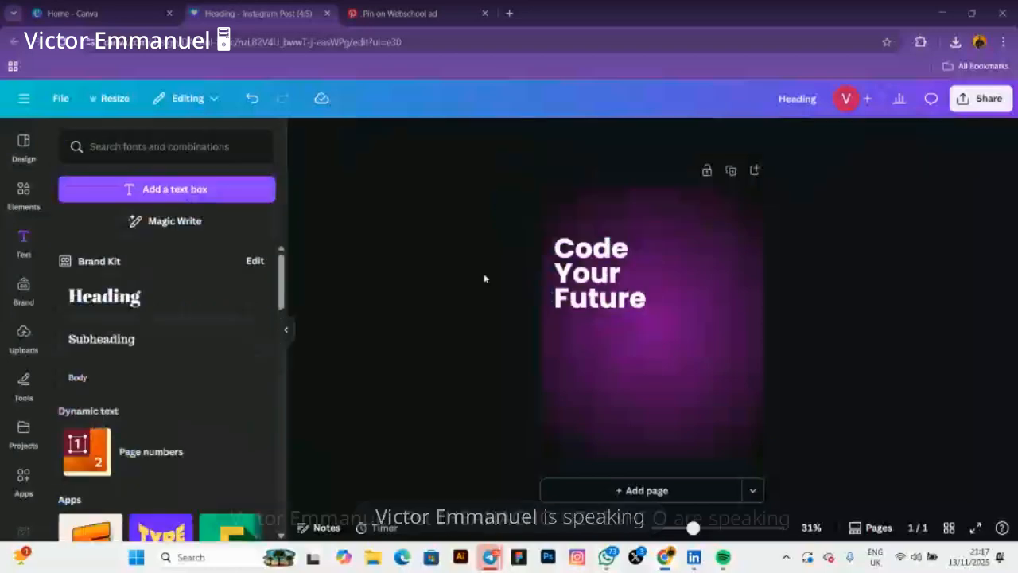
click(574, 277)
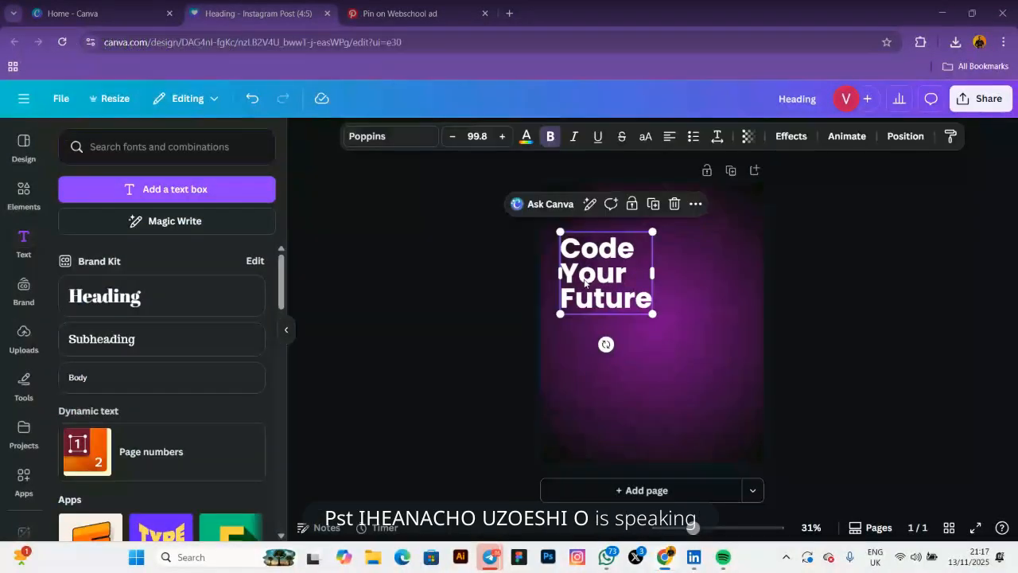
click(505, 299)
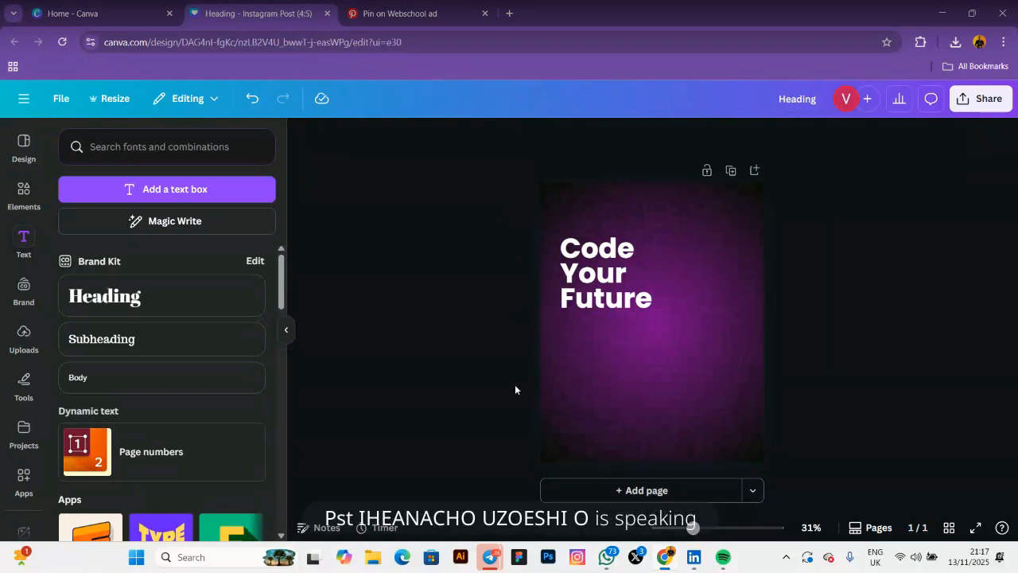
Try a white-to-grey gradient on the heading, then keep it solid #FFFFFF white
click(599, 295)
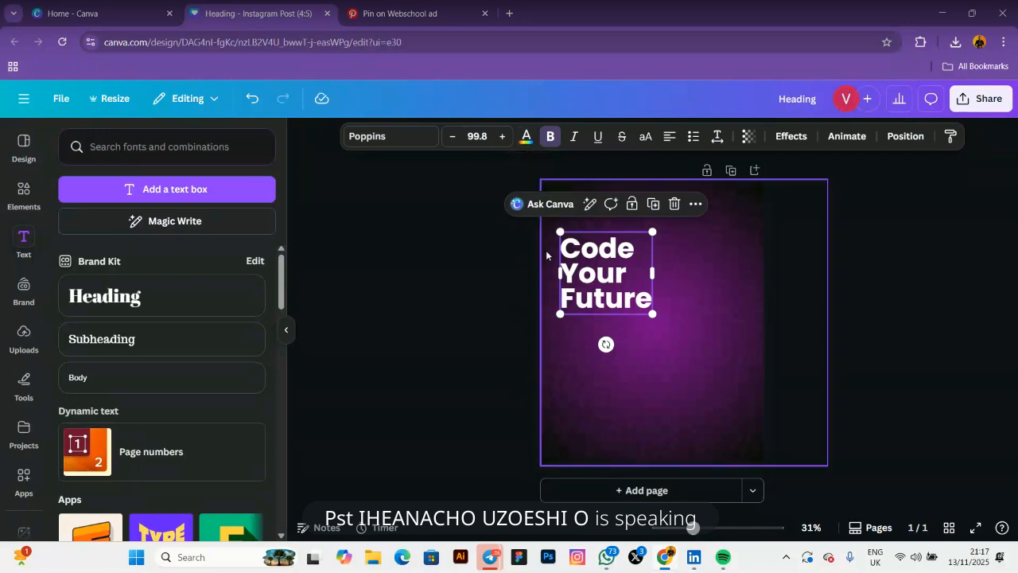
click(526, 140)
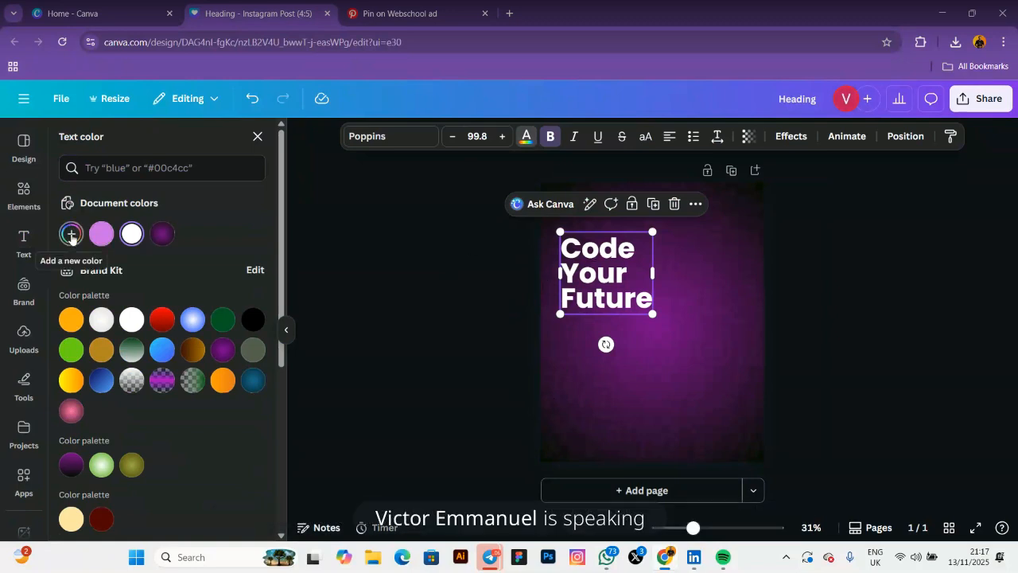
click(71, 236)
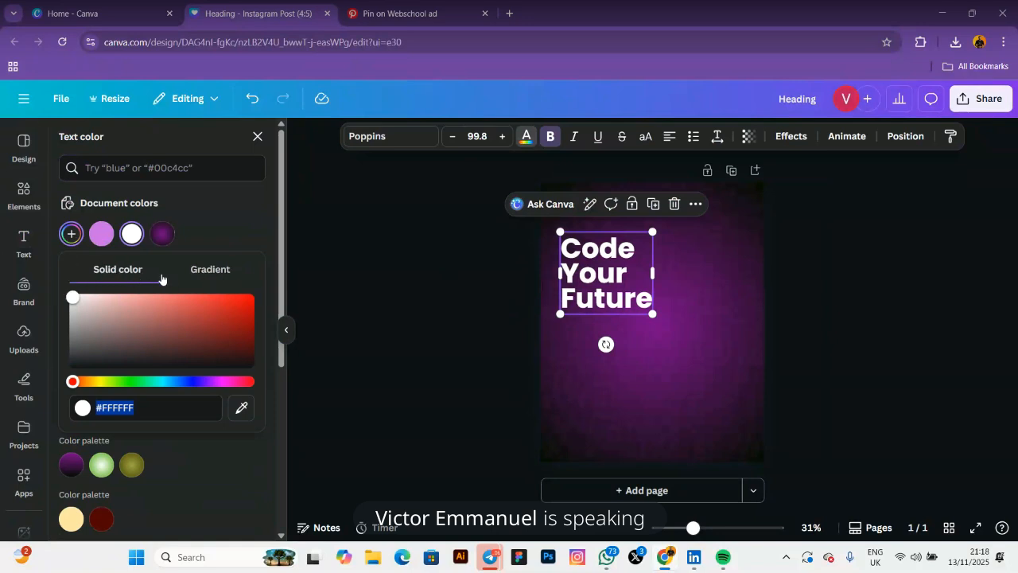
click(191, 277)
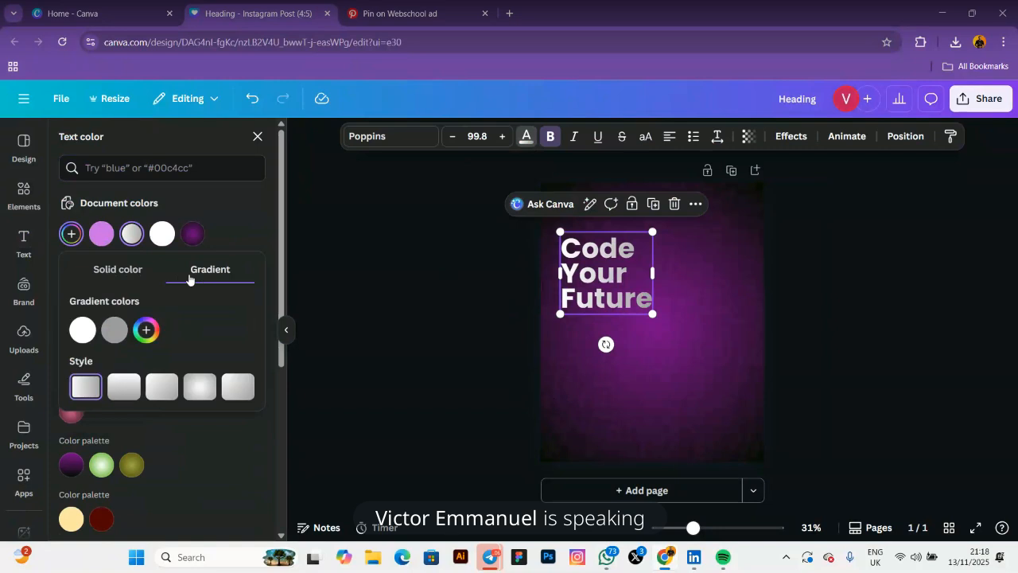
click(110, 275)
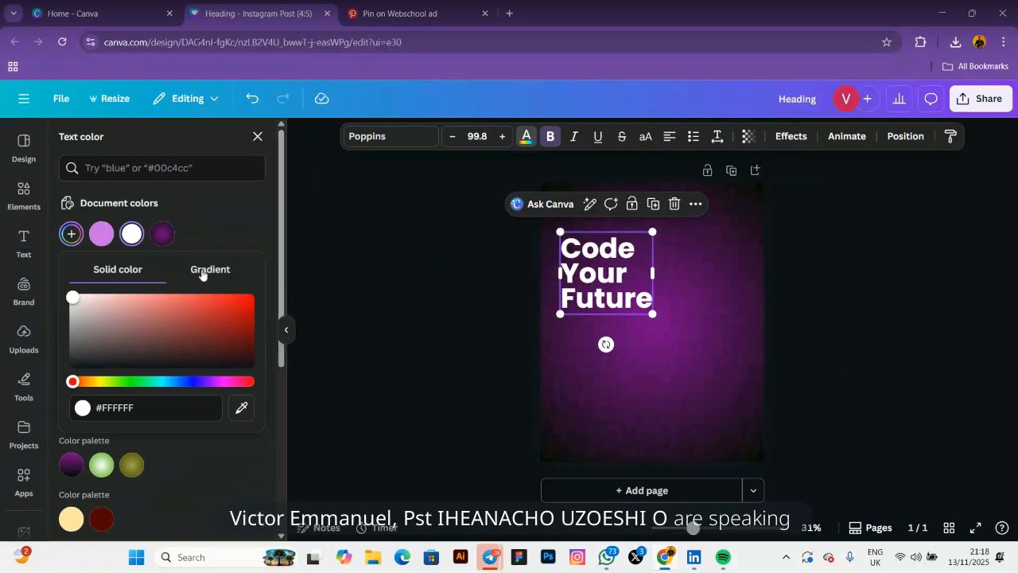
click(202, 272)
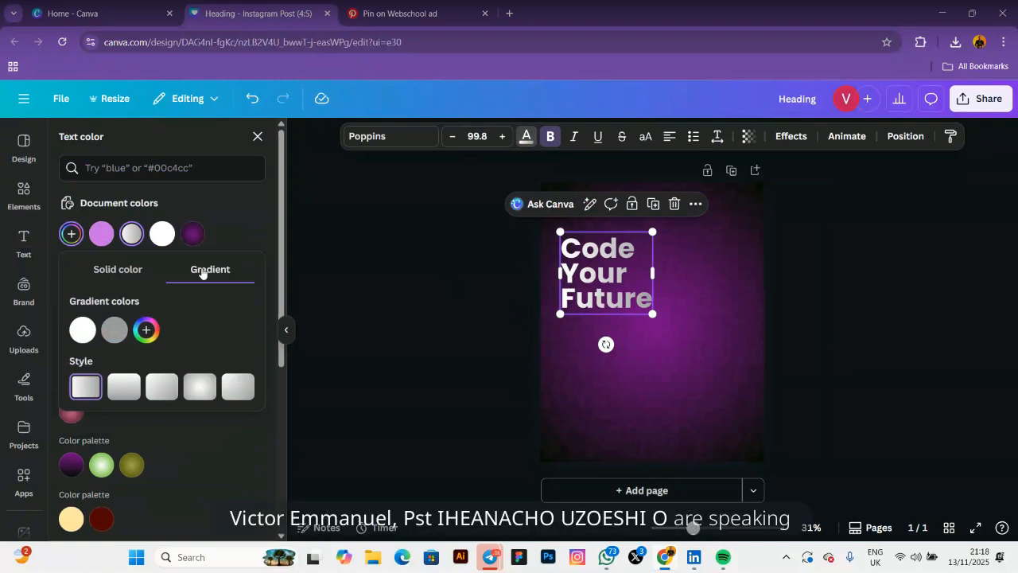
click(109, 275)
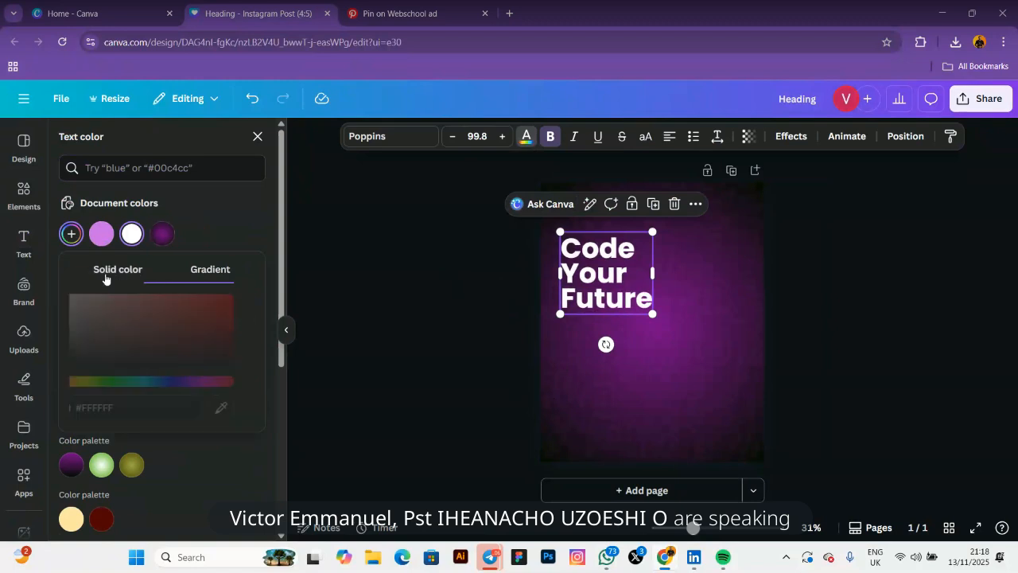
click(447, 279)
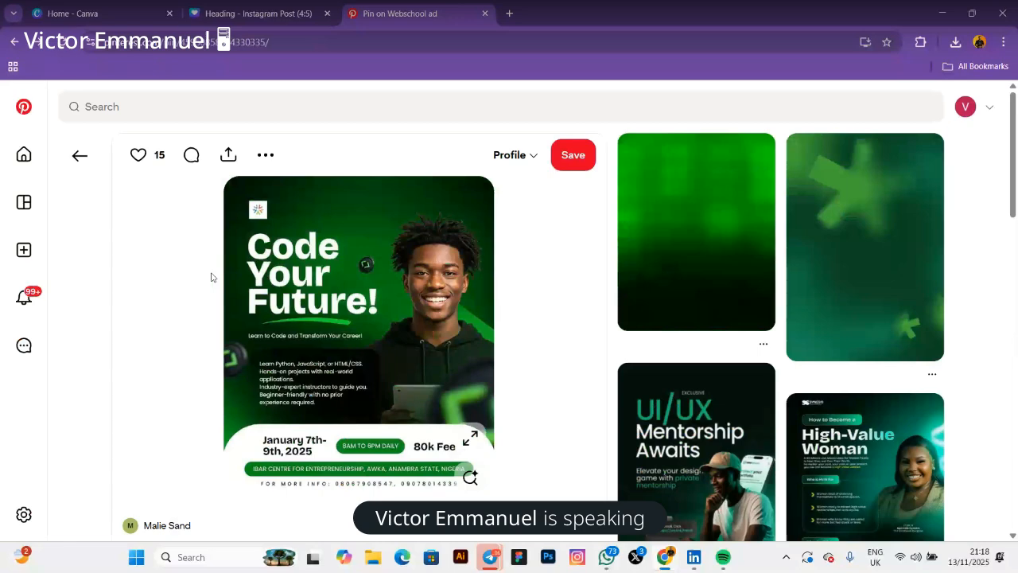
Add '!' after Future in the size-124 heading and compare it with the Pinterest reference flyer
key(ctrl+shift+Tab)
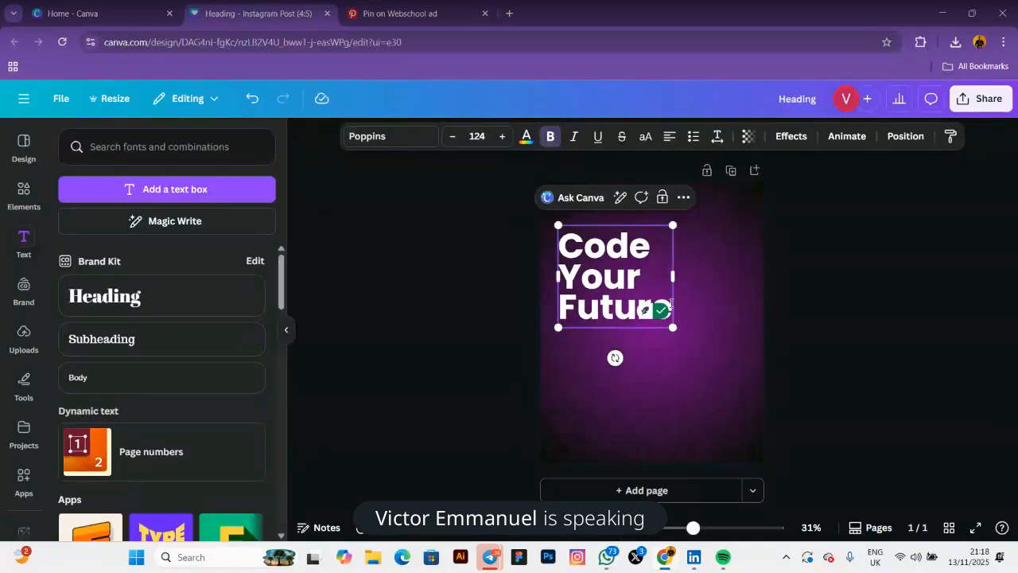
text(!)
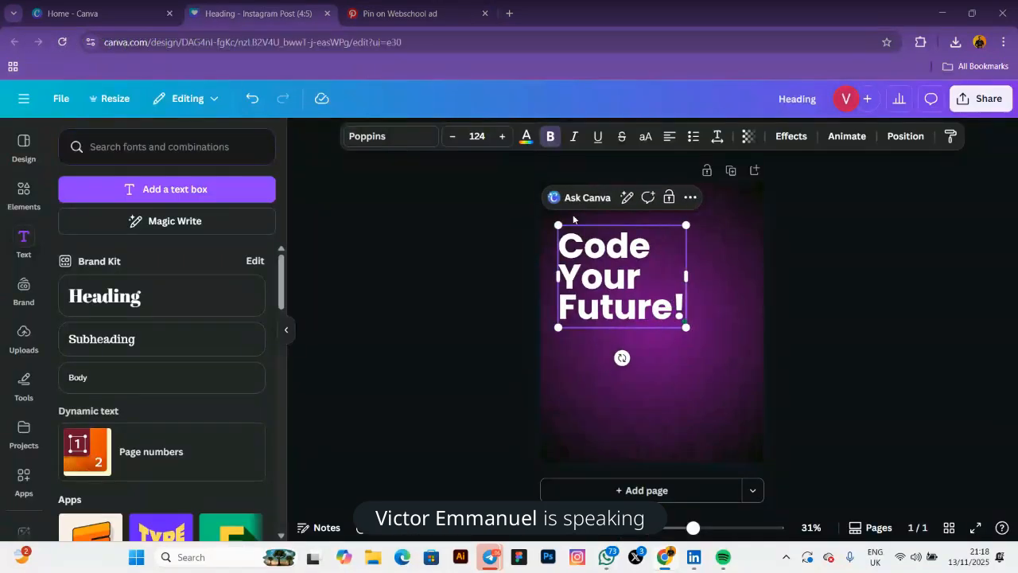
click(459, 285)
click(354, 11)
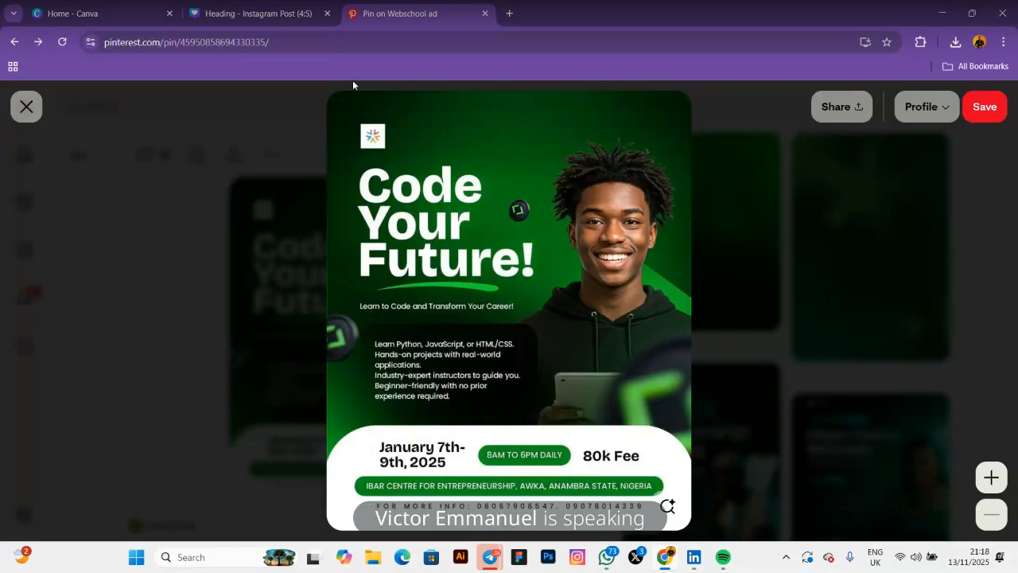
click(267, 16)
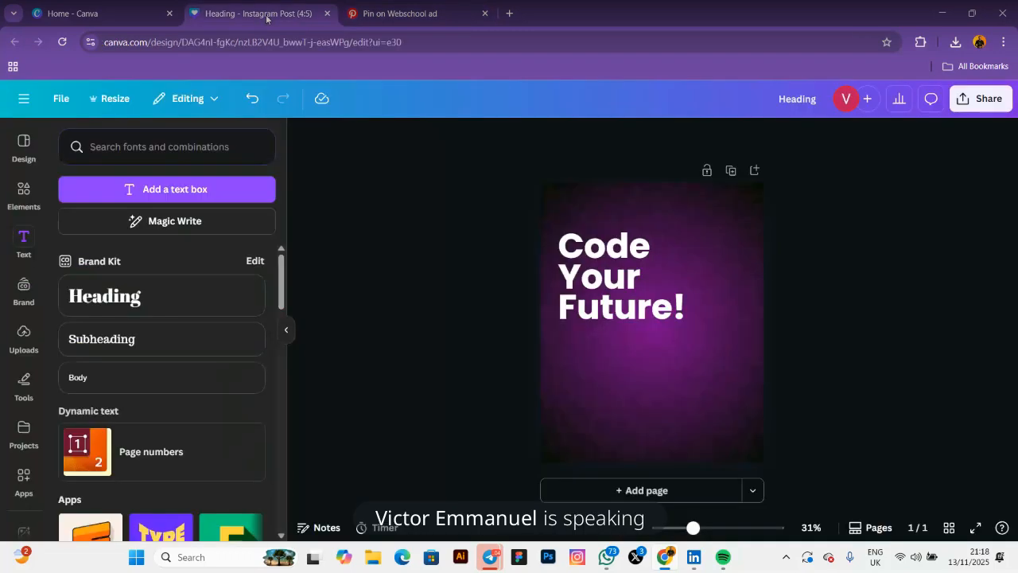
click(24, 193)
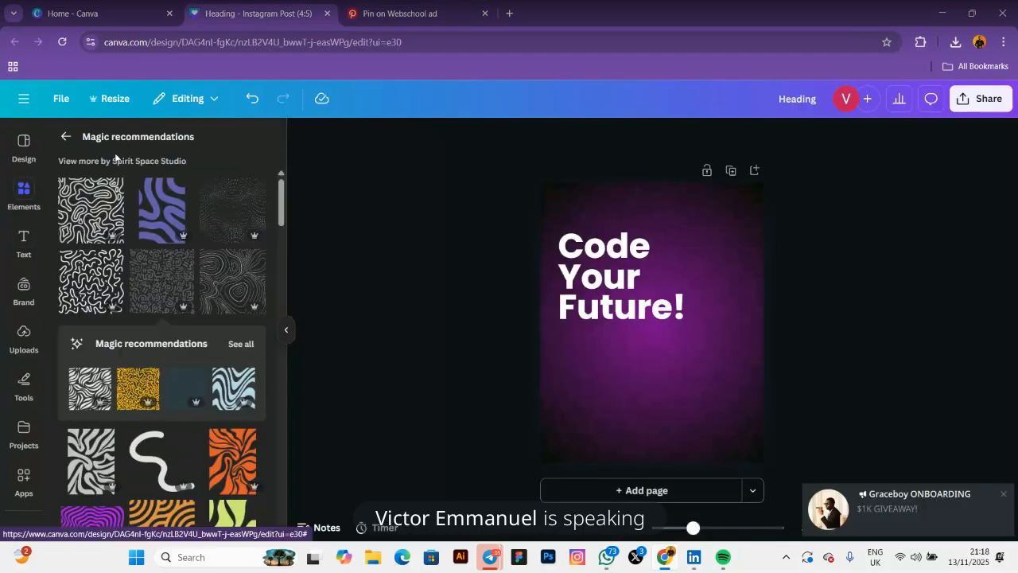
click(66, 139)
click(194, 159)
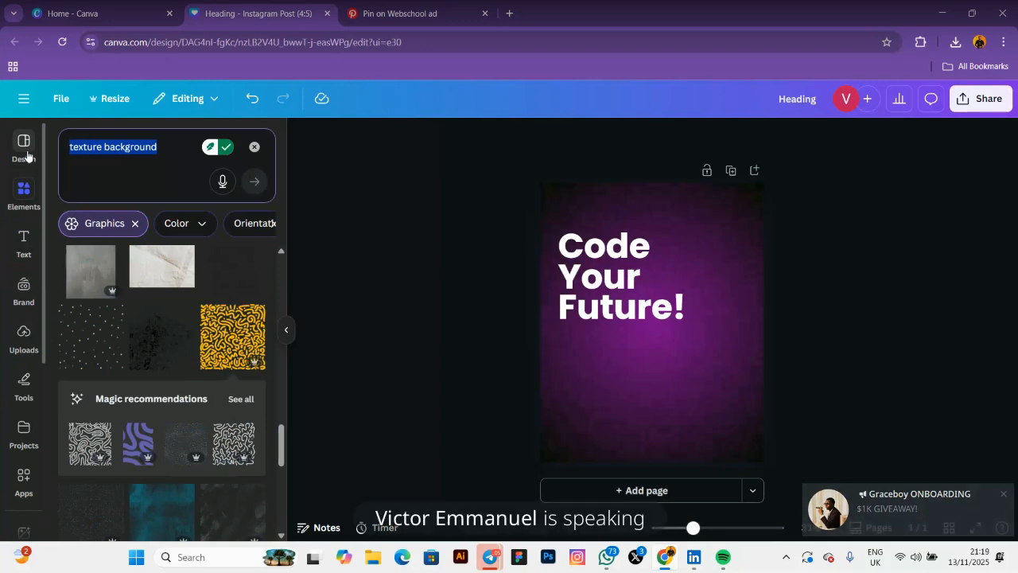
text(a)
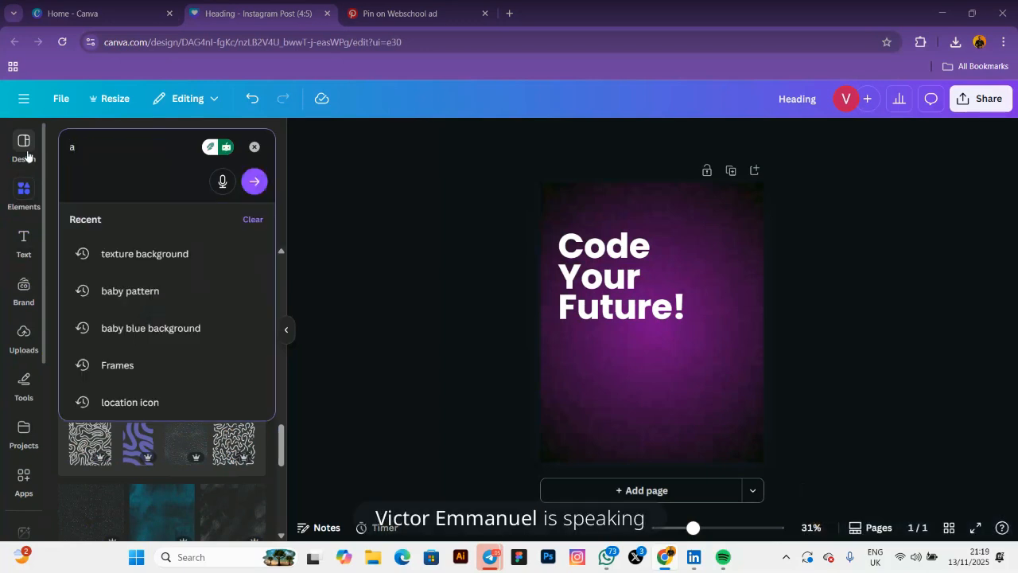
text(bst)
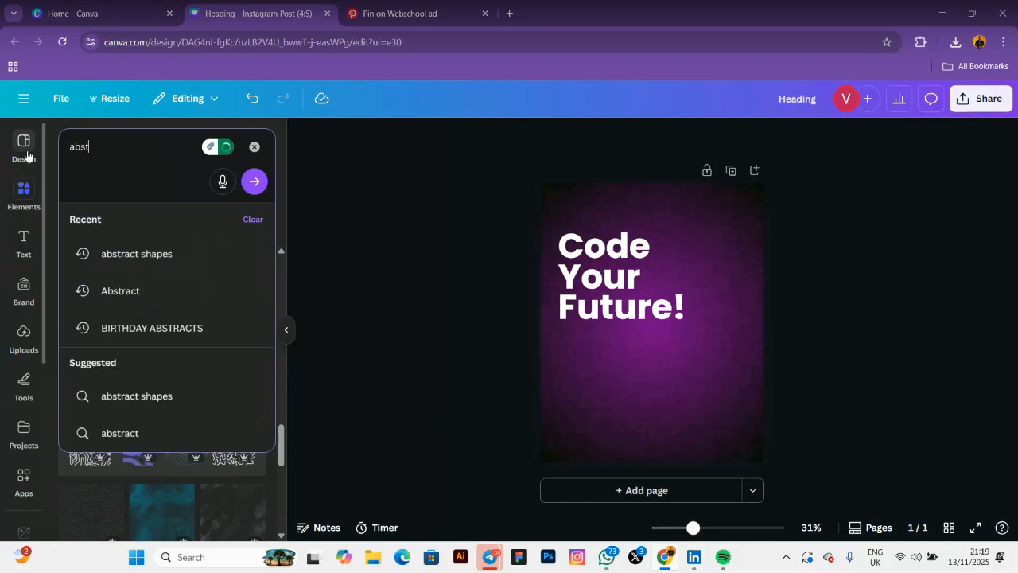
text(ract k)
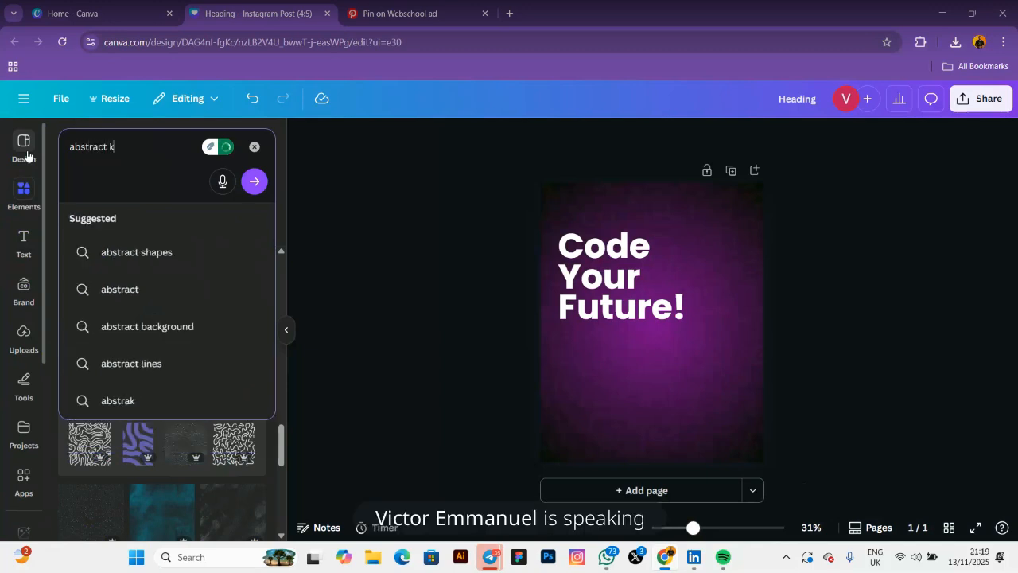
key(BackSpace)
text(lin)
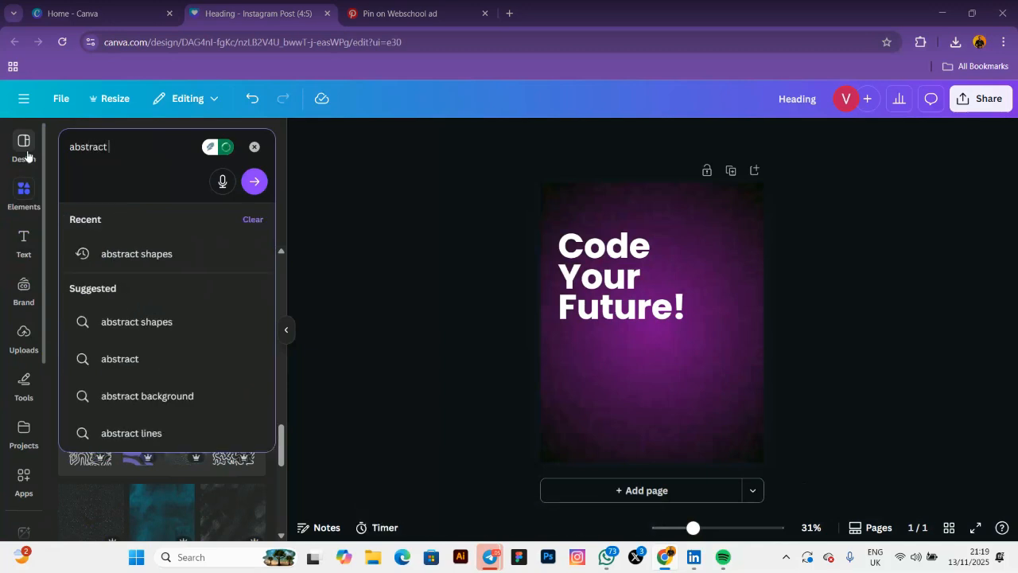
text(es)
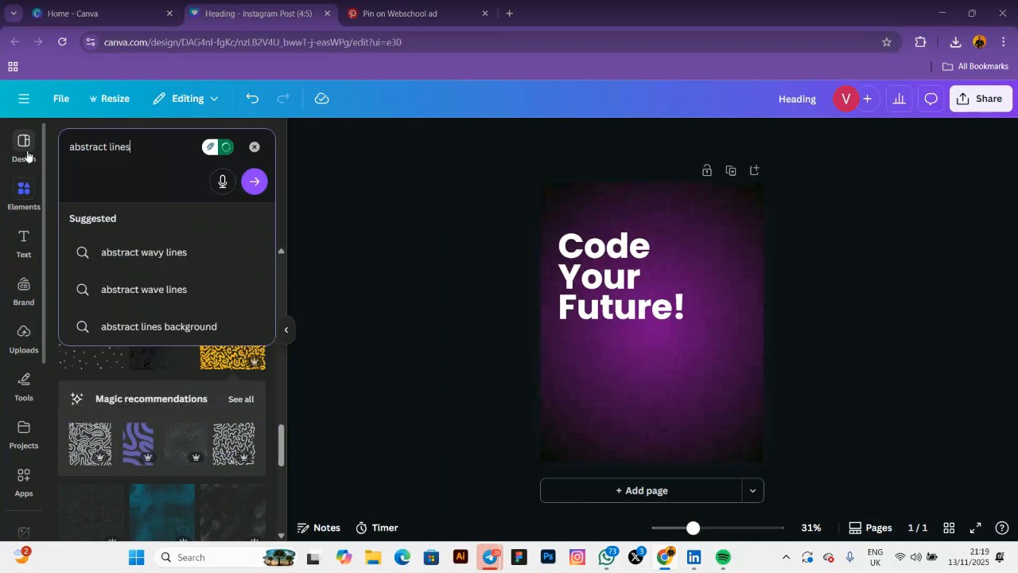
text(#)
key(Return)
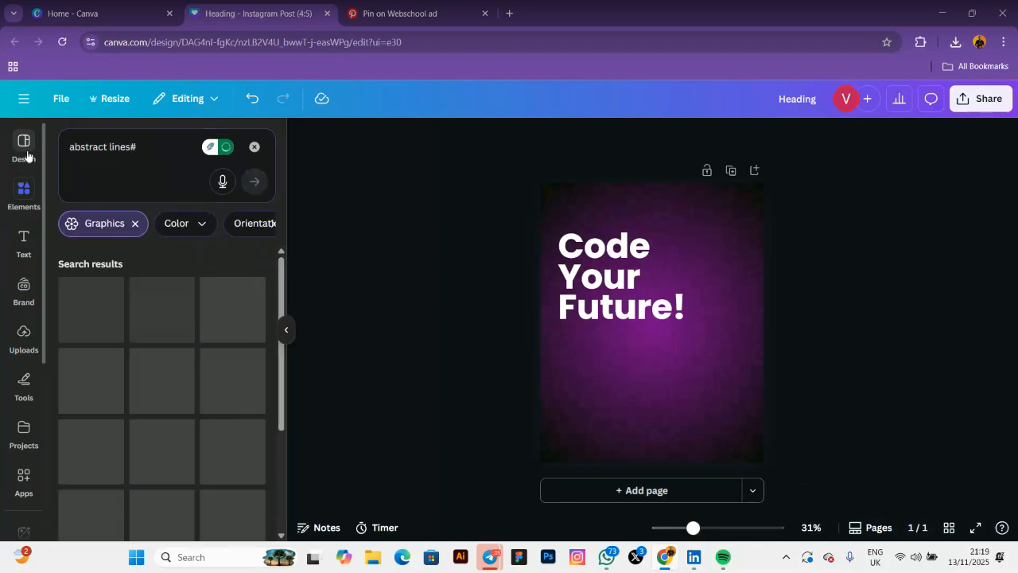
click(143, 144)
key(BackSpace)
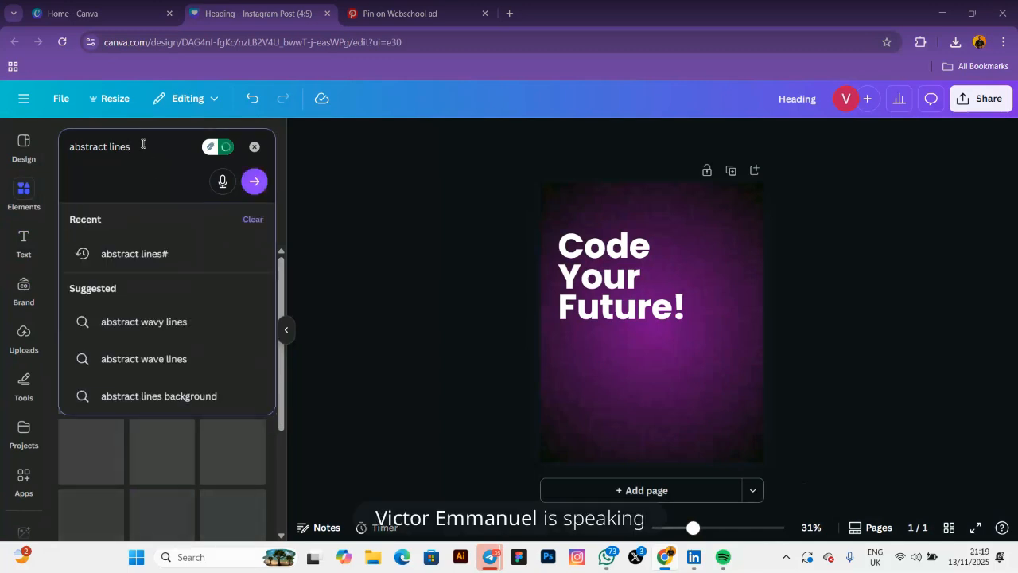
key(Return)
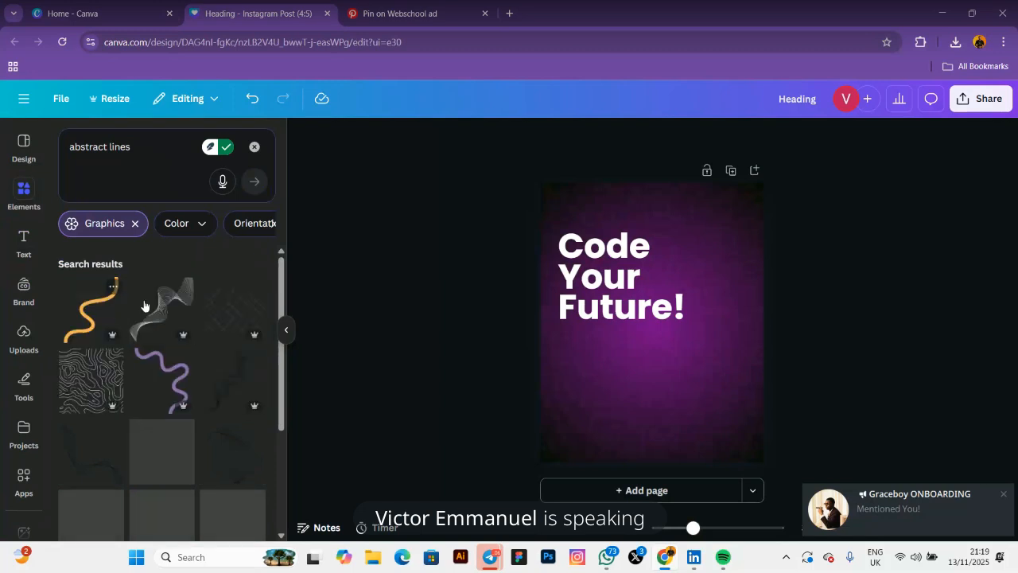
scroll(144, 306, down, 10)
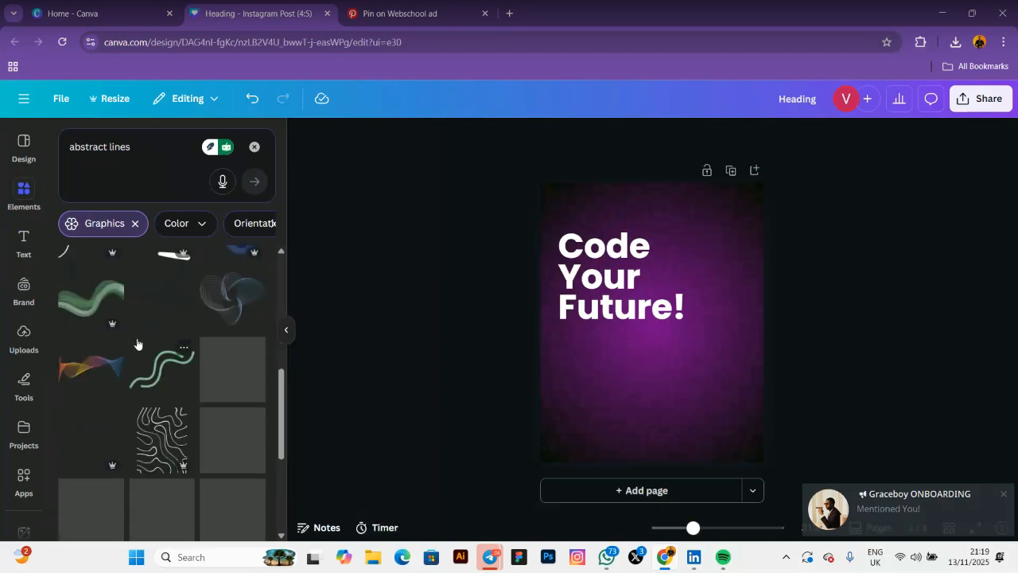
scroll(97, 297, down, 3)
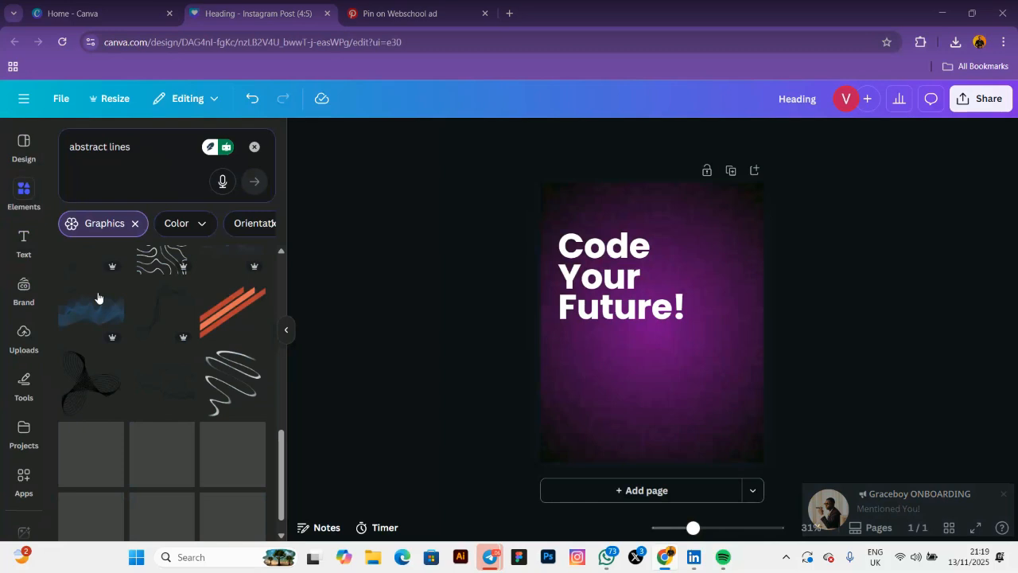
scroll(169, 305, up, 15)
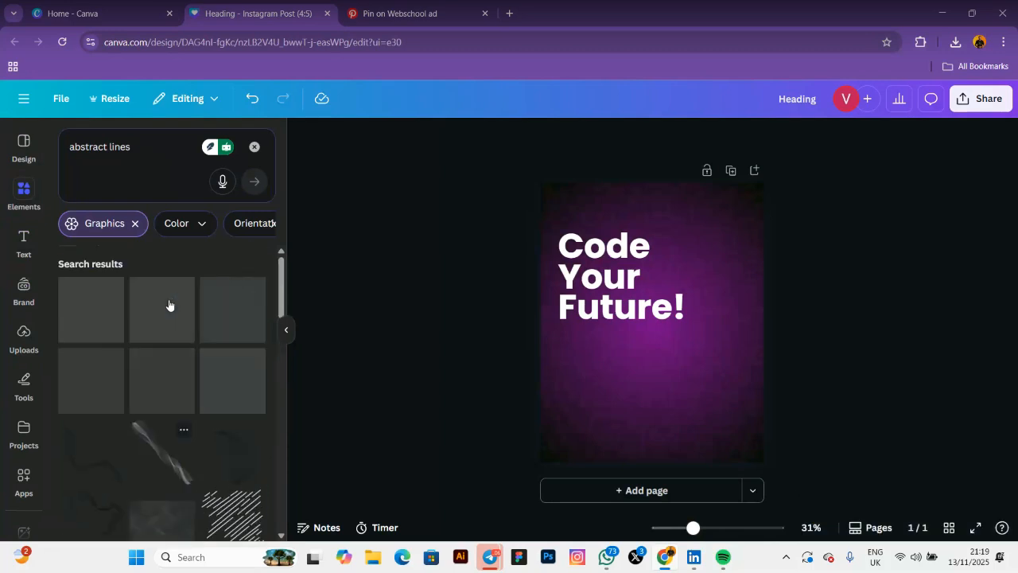
scroll(141, 312, down, 2)
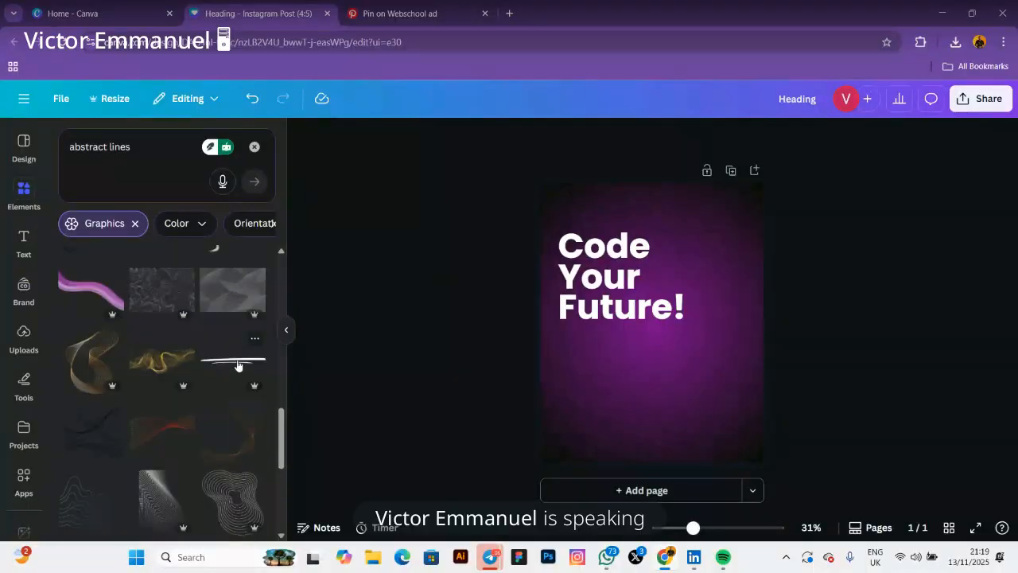
scroll(215, 366, down, 4)
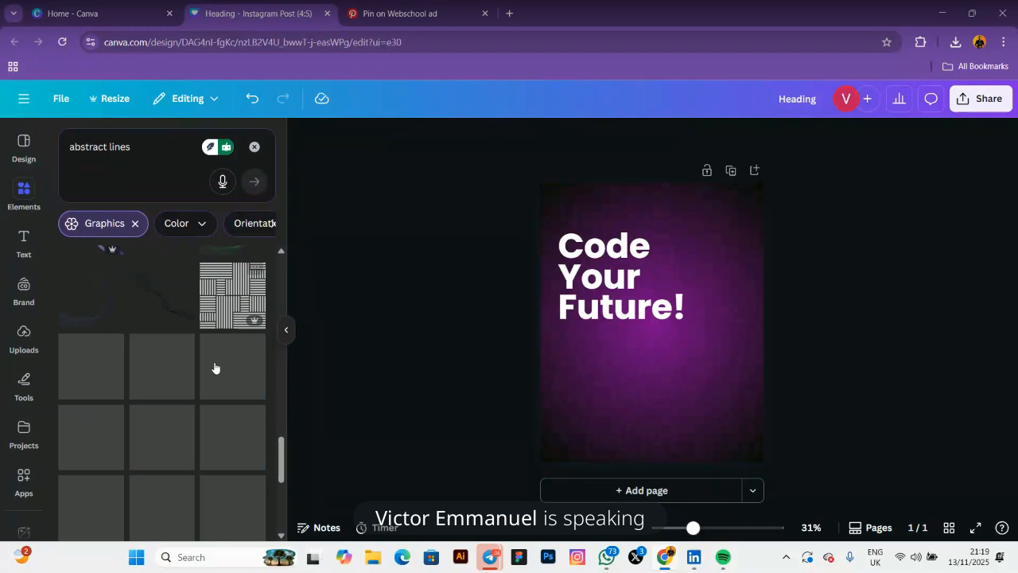
scroll(214, 366, up, 6)
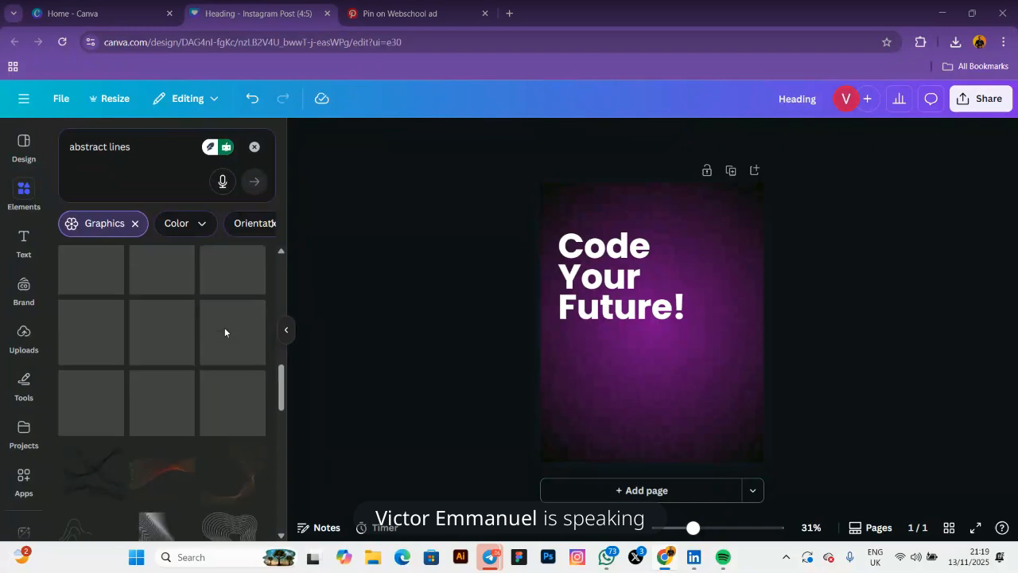
Place a thin dark line graphic from Magic recommendations under 'Future!', deleting the extra line
click(222, 401)
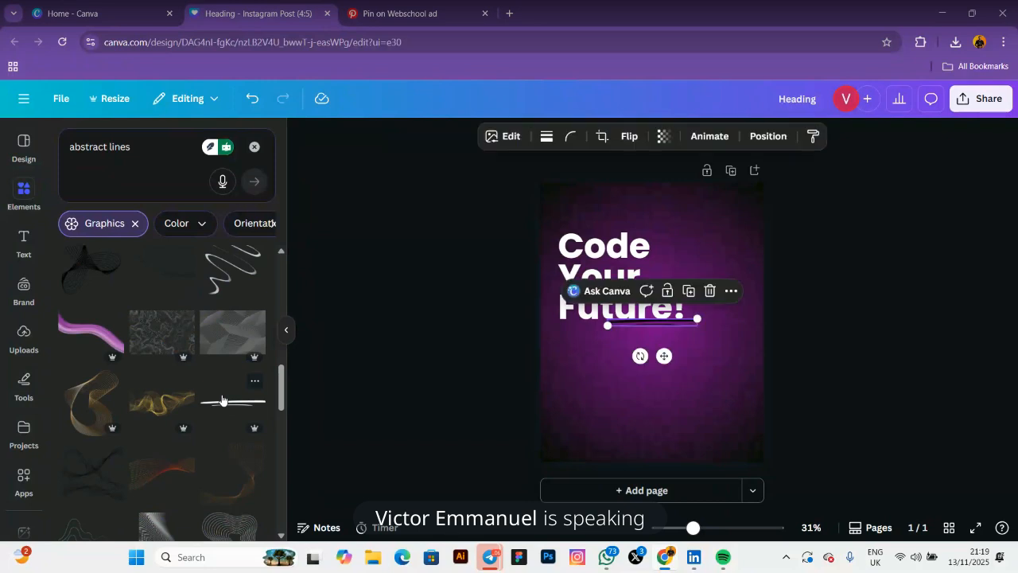
scroll(187, 362, down, 3)
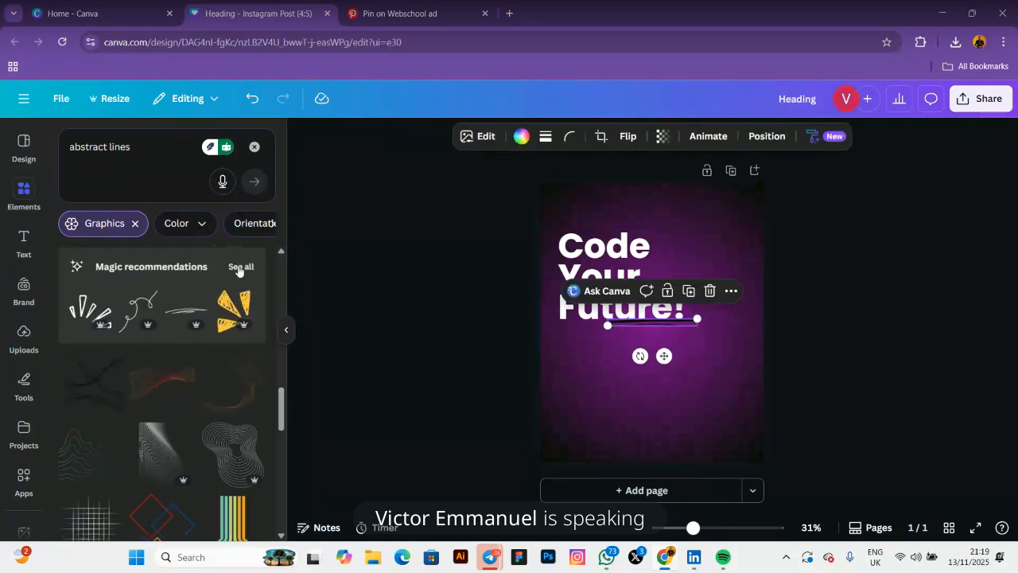
click(240, 266)
scroll(140, 322, down, 5)
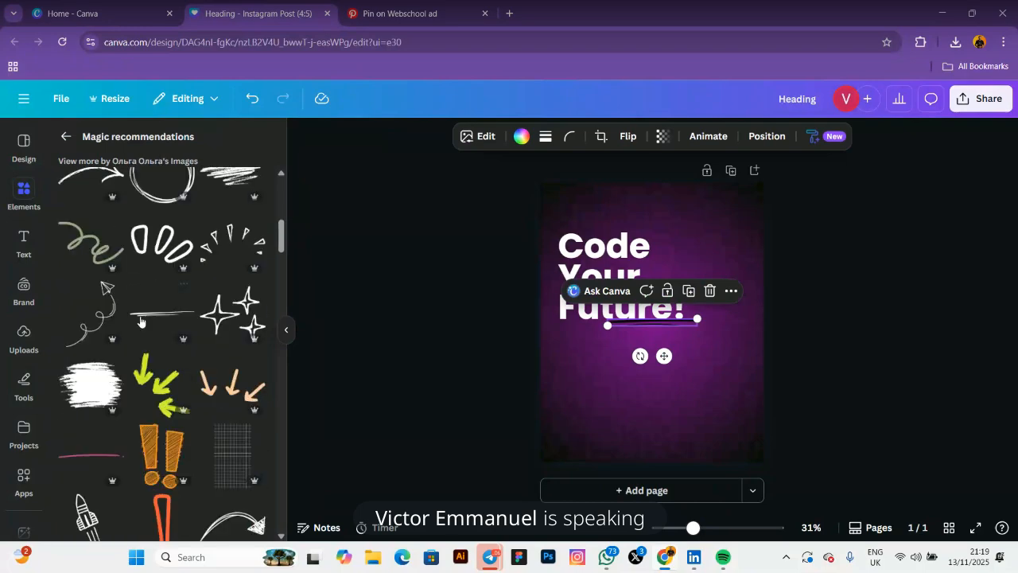
scroll(159, 342, down, 4)
scroll(159, 342, down, 3)
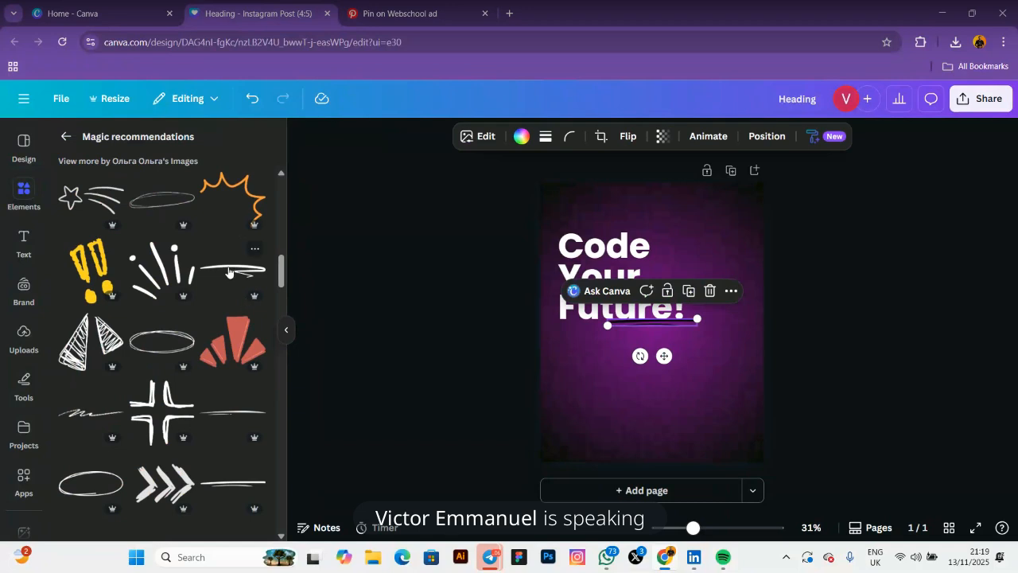
drag(214, 420, 603, 328)
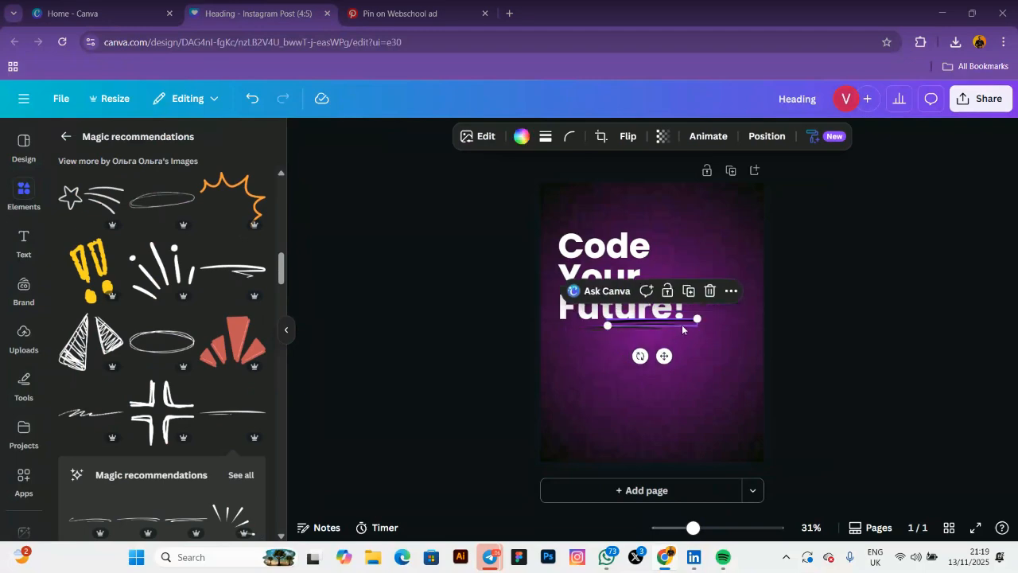
key(Delete)
click(612, 330)
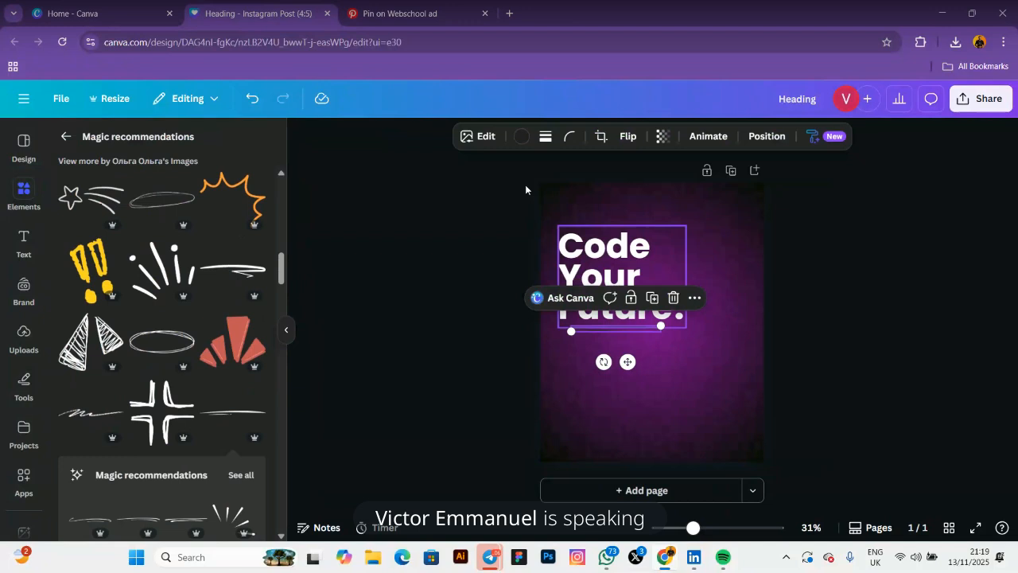
Make the underline purple and stretch it to span beneath 'Future!'
click(521, 139)
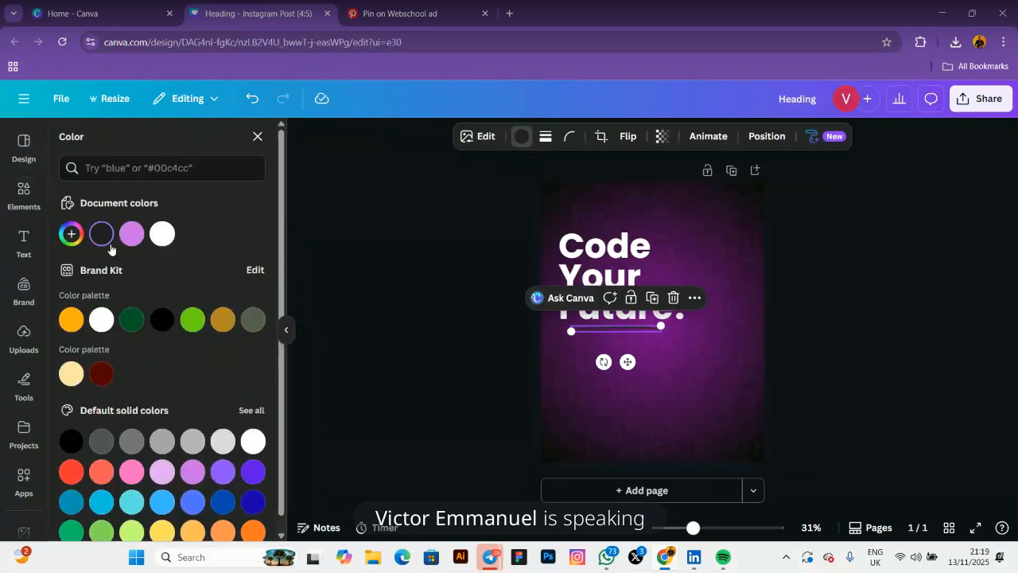
click(132, 234)
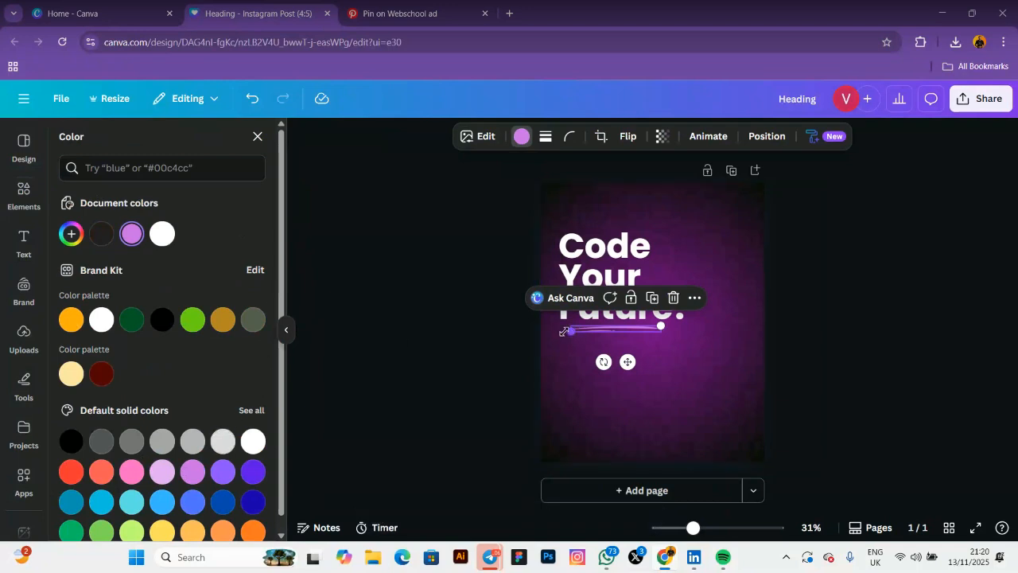
drag(563, 331, 592, 325)
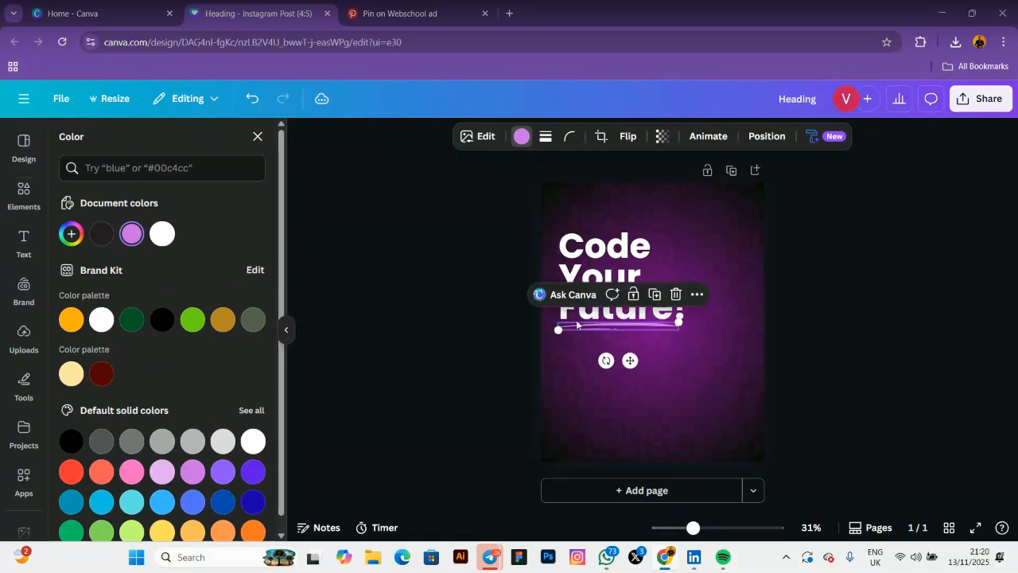
click(481, 309)
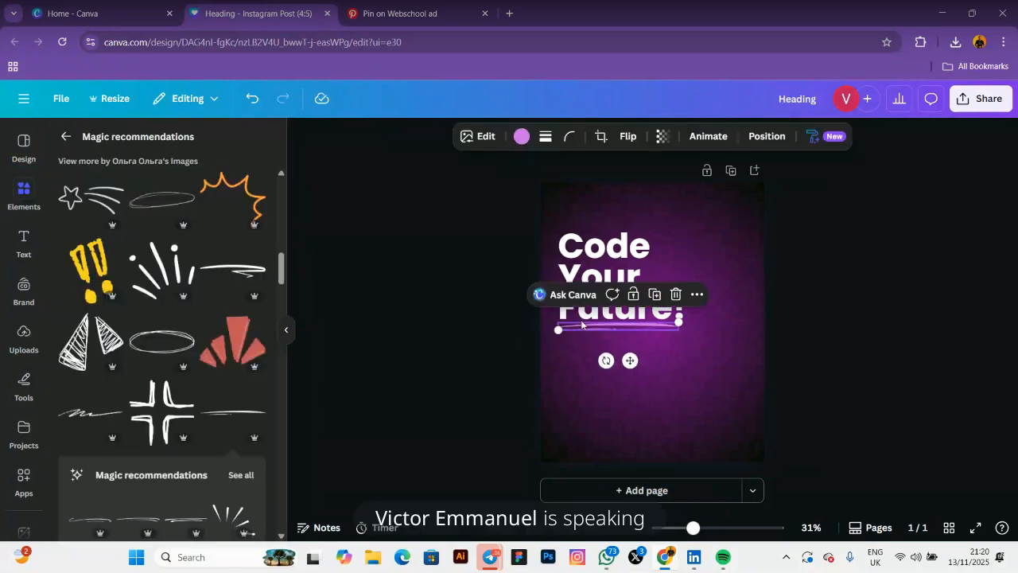
Try pink, then set a custom lavender #E484FF for the underline
click(521, 136)
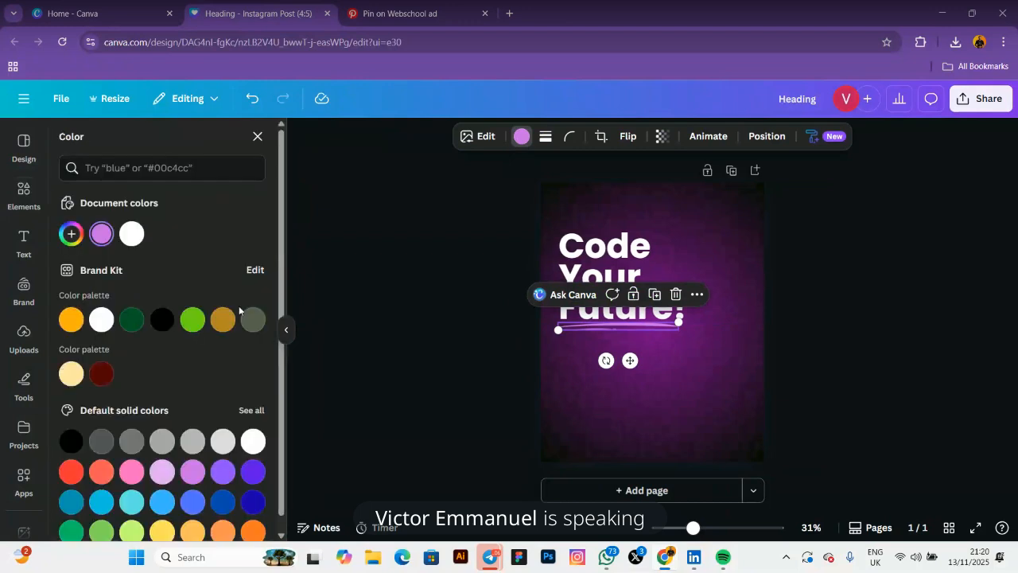
scroll(159, 413, down, 1)
click(132, 456)
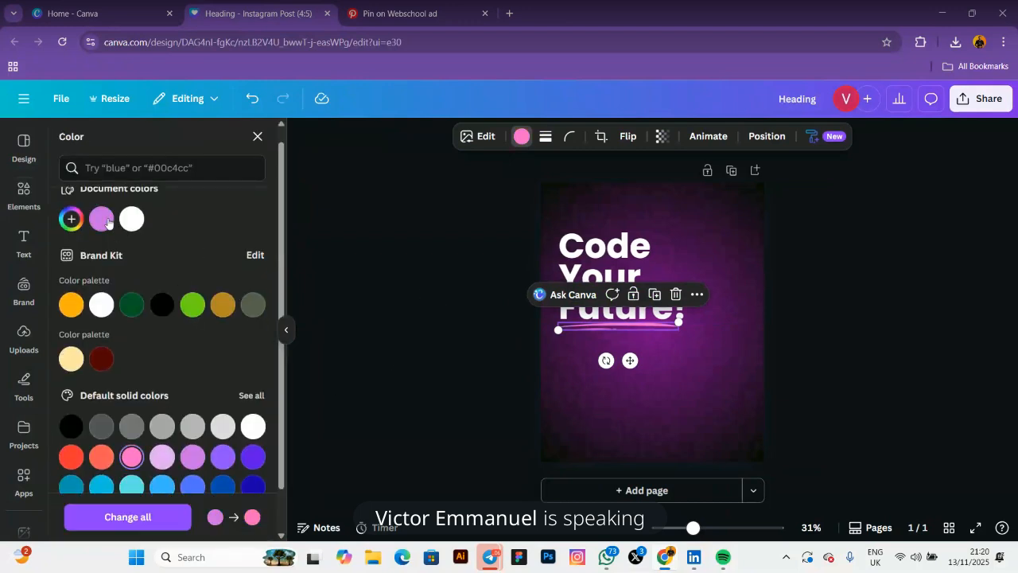
click(100, 220)
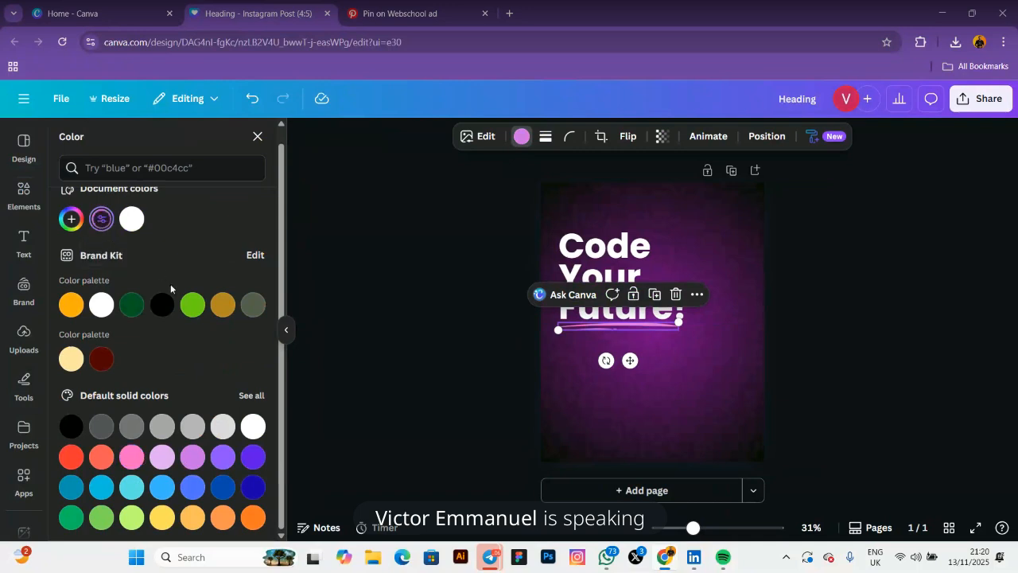
click(101, 220)
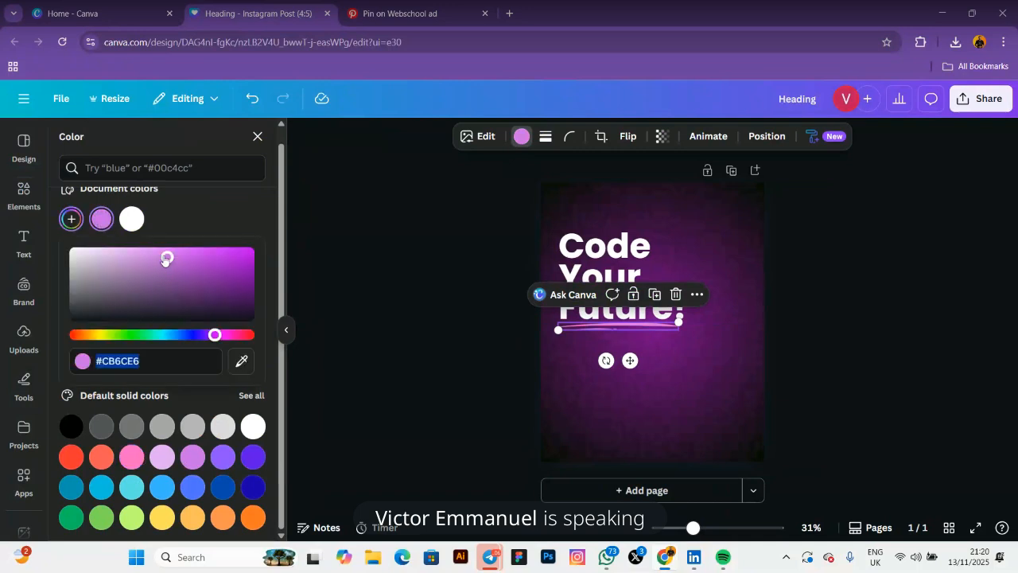
click(157, 254)
drag(157, 254, 159, 250)
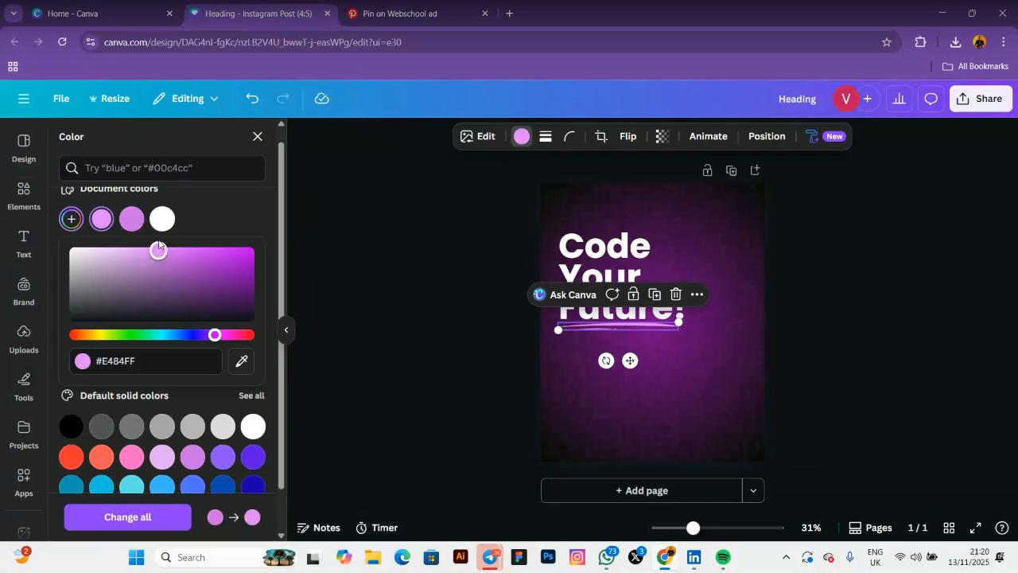
click(384, 258)
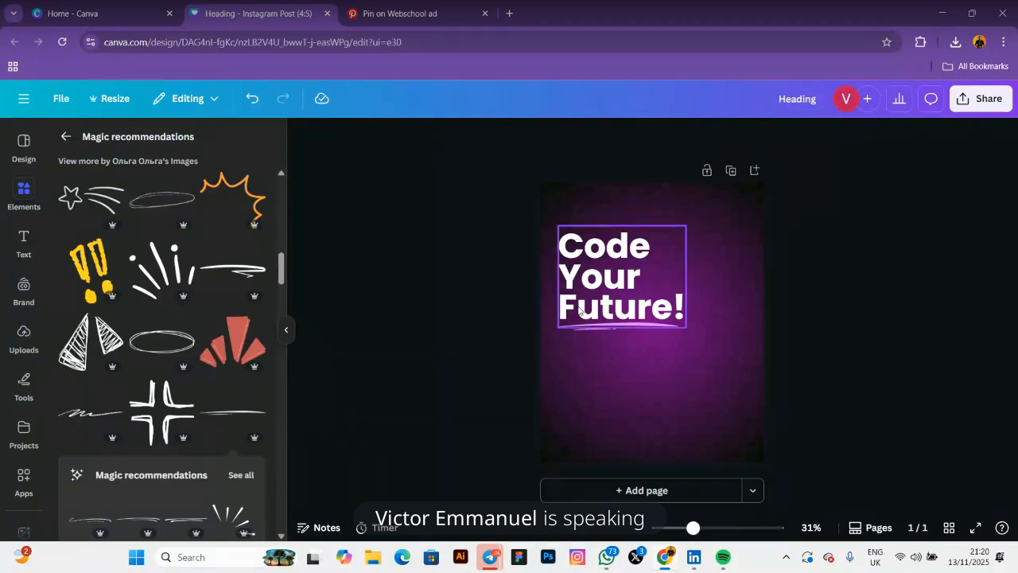
Open the Text panel in the left sidebar beside the flyer
click(24, 244)
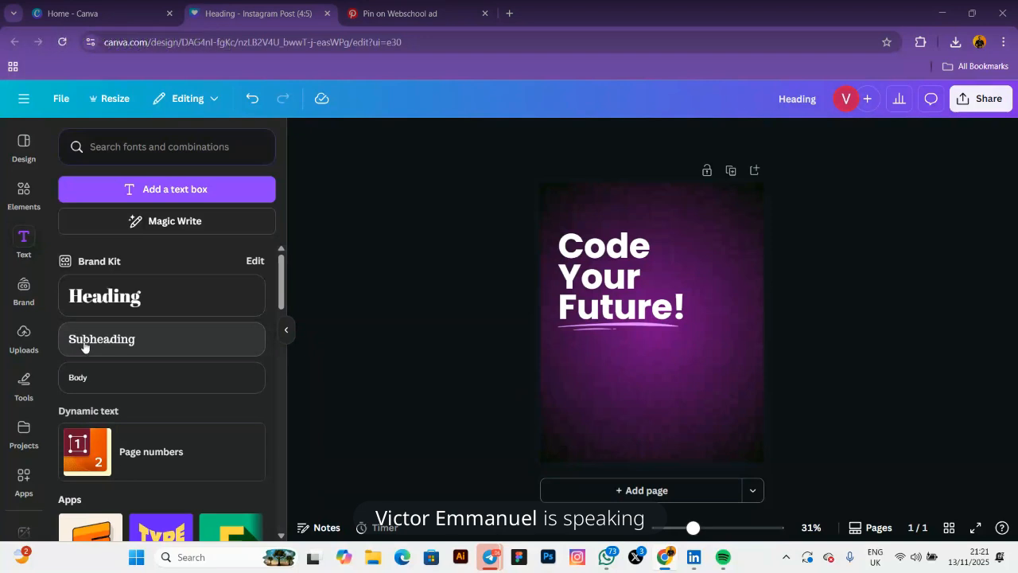
Add a subheading reading 'Code and transform your future' under the heading, widened onto one line
click(84, 346)
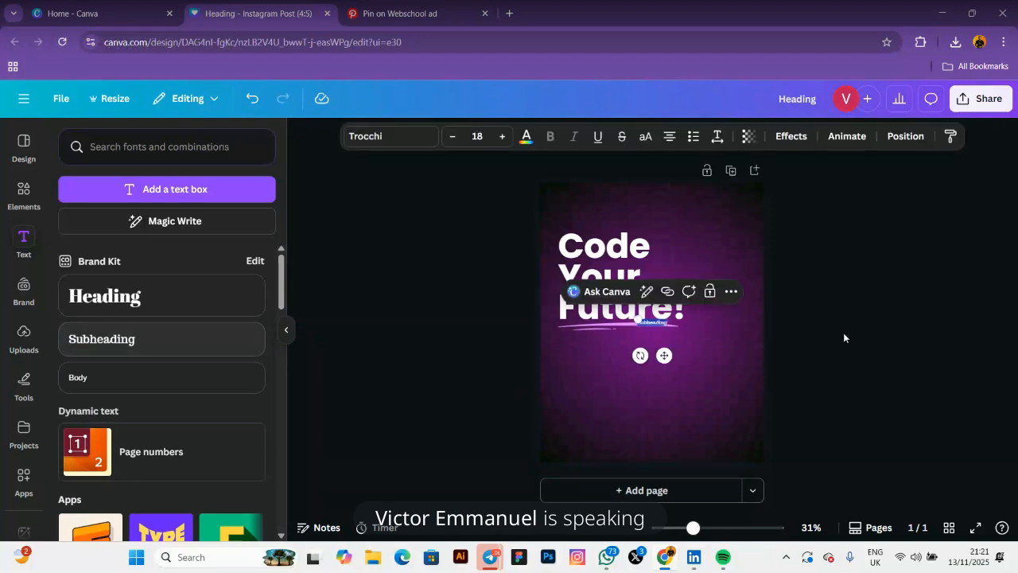
drag(642, 373, 588, 379)
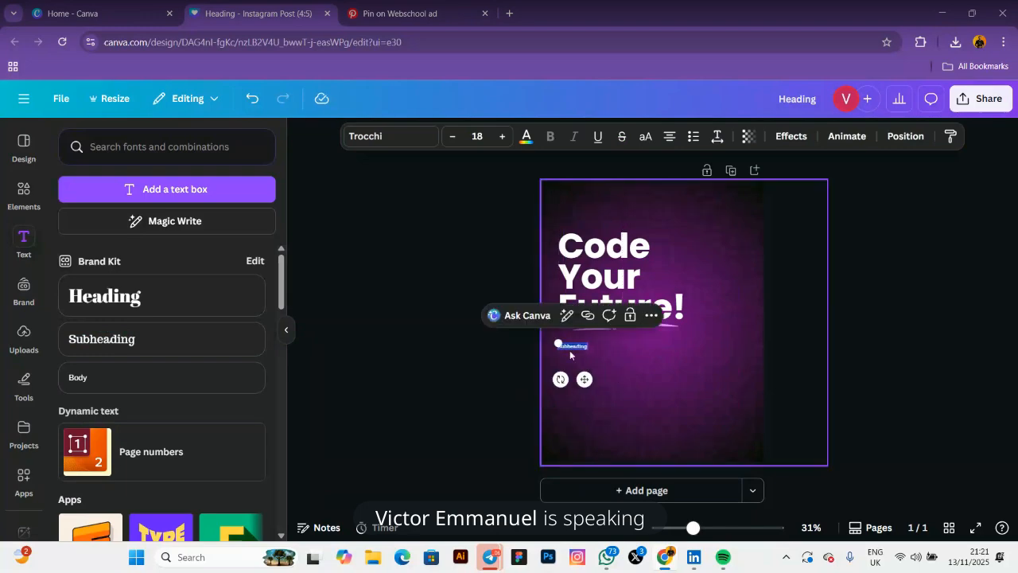
text(Code)
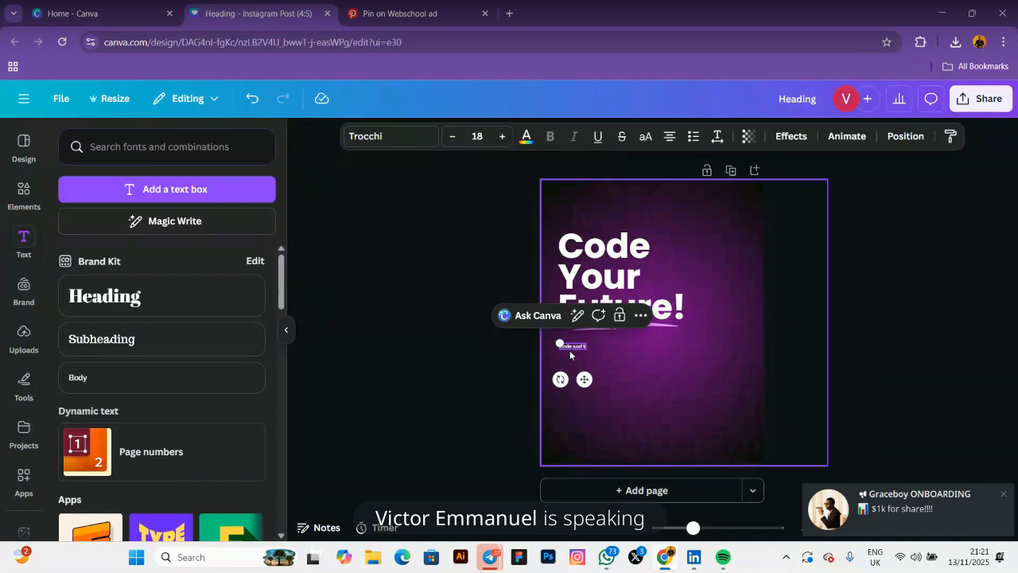
text(and trans)
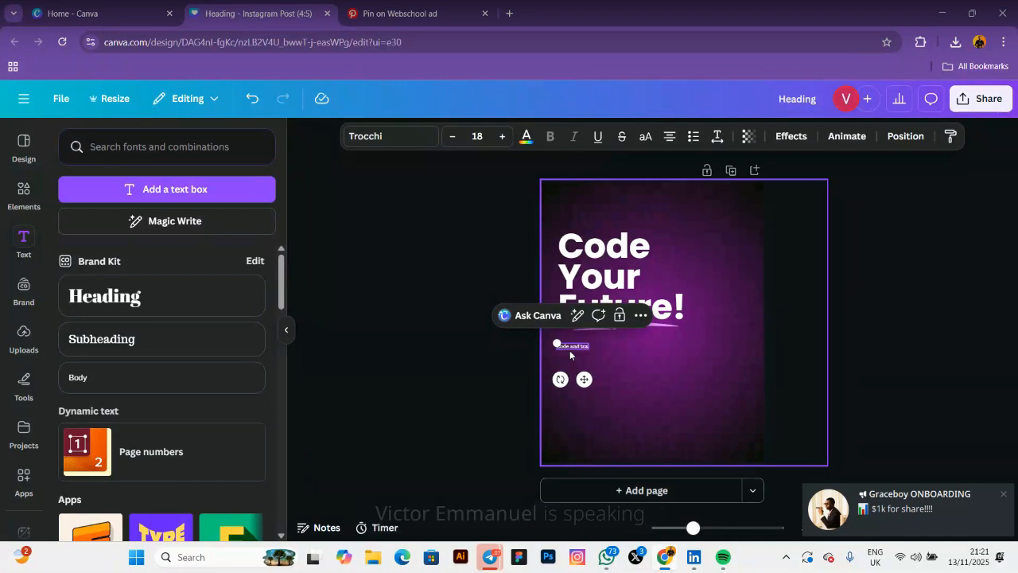
text(form)
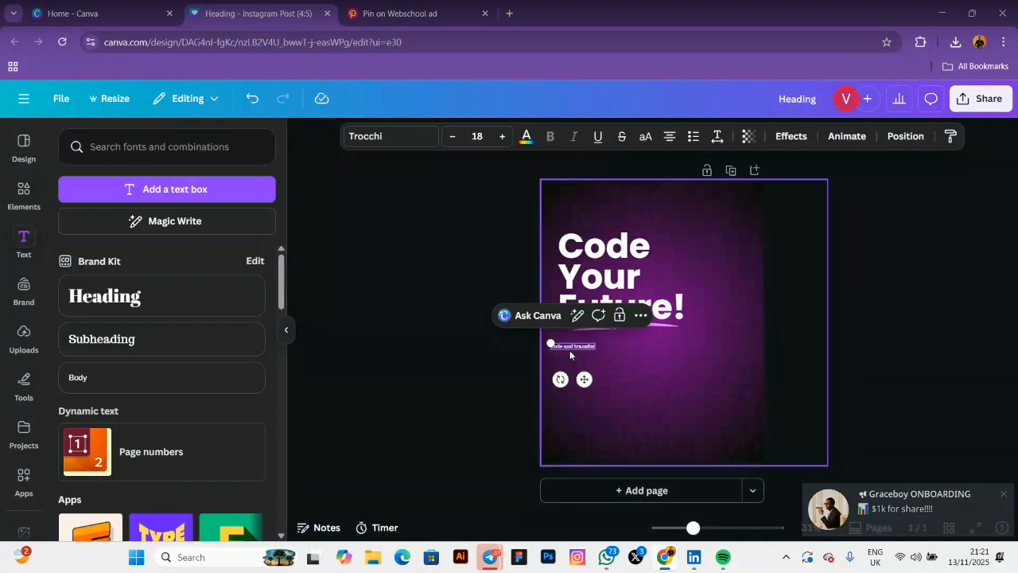
text( your)
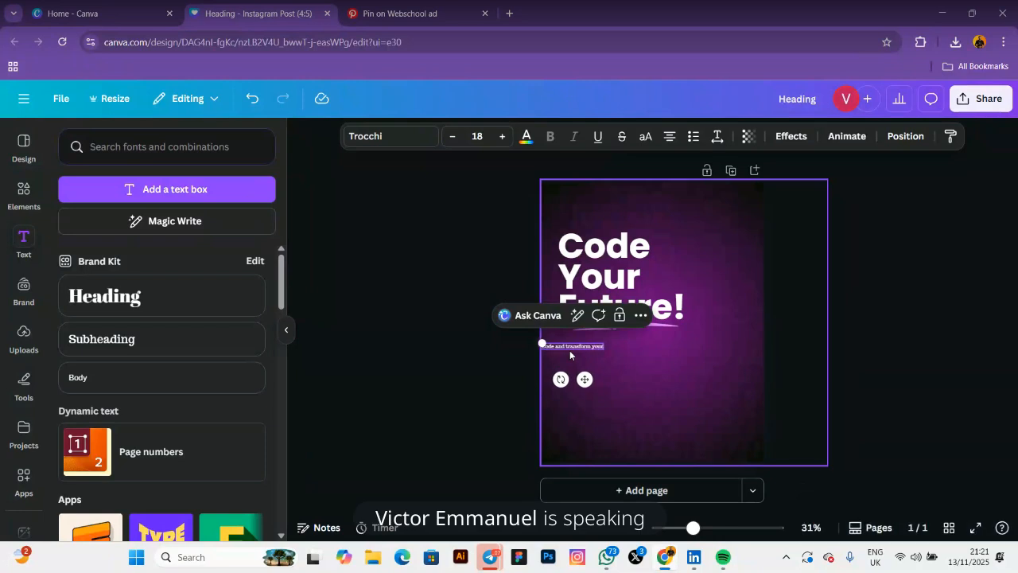
text( futu)
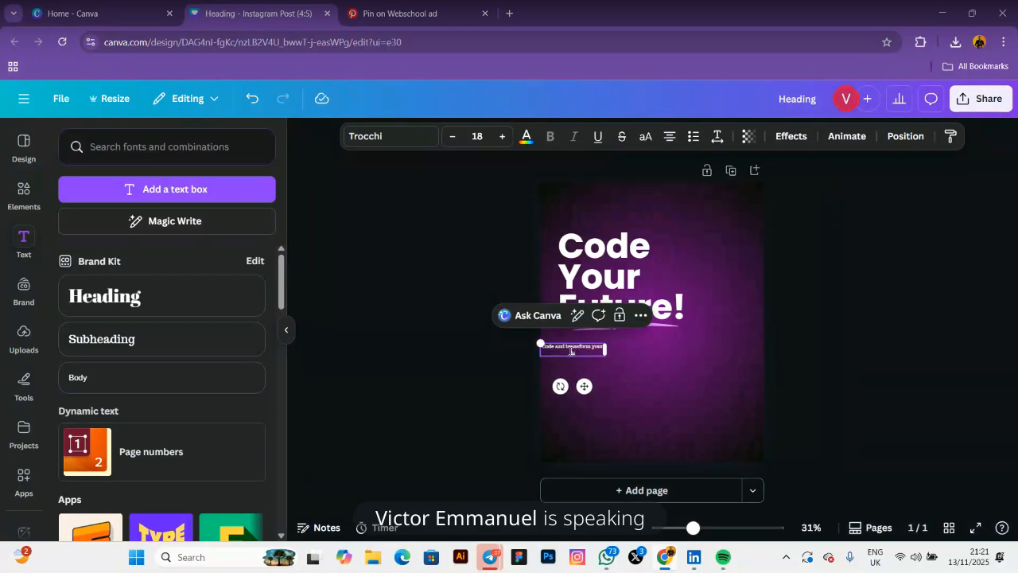
text(re)
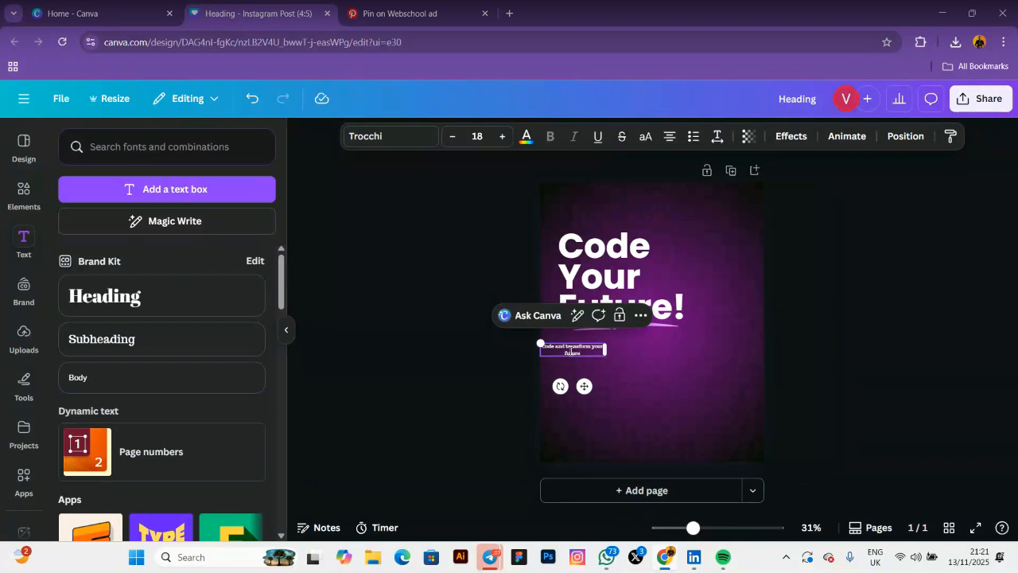
drag(604, 349, 623, 349)
Check the Pinterest reference, then widen the subheading and align it with the heading's left edge
click(422, 12)
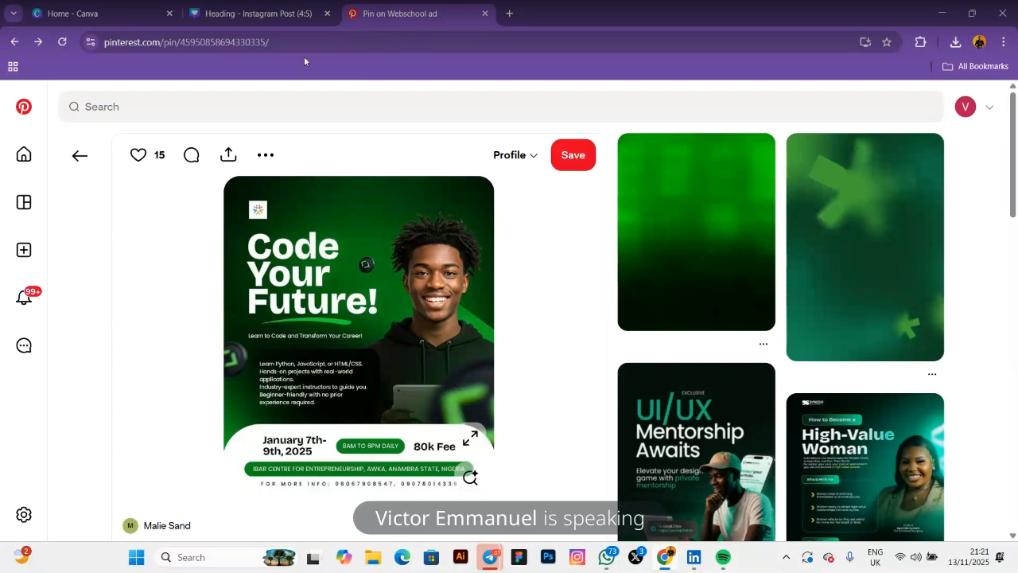
click(234, 11)
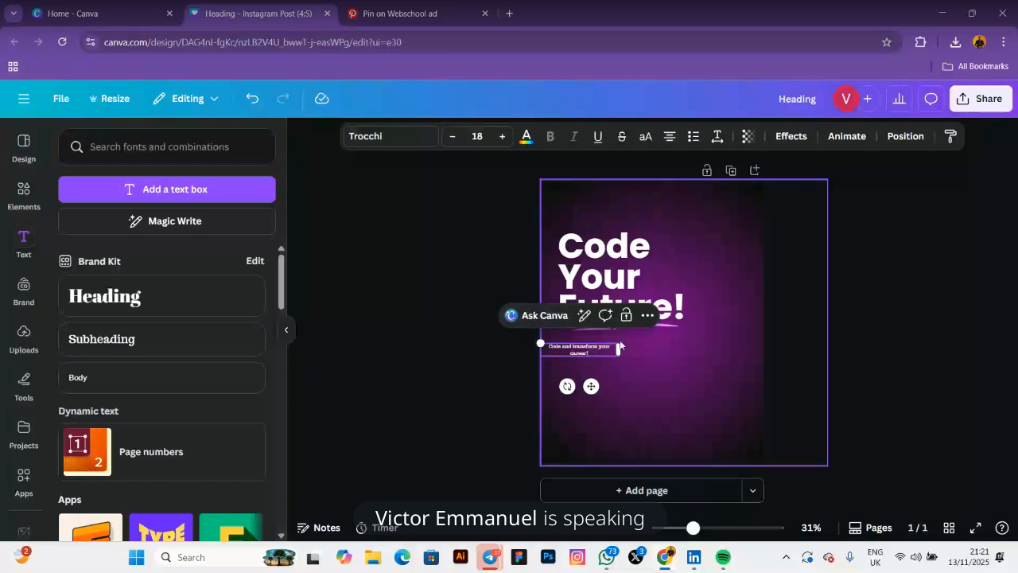
mouse_move(623, 354)
mouse_down()
mouse_move(646, 349)
mouse_move(630, 351)
mouse_up()
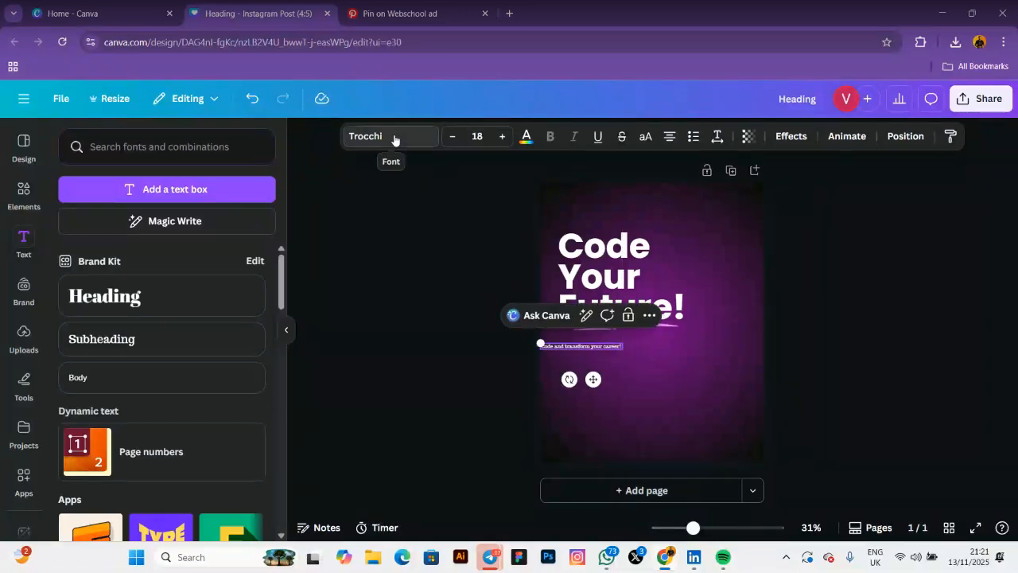
drag(591, 377, 607, 371)
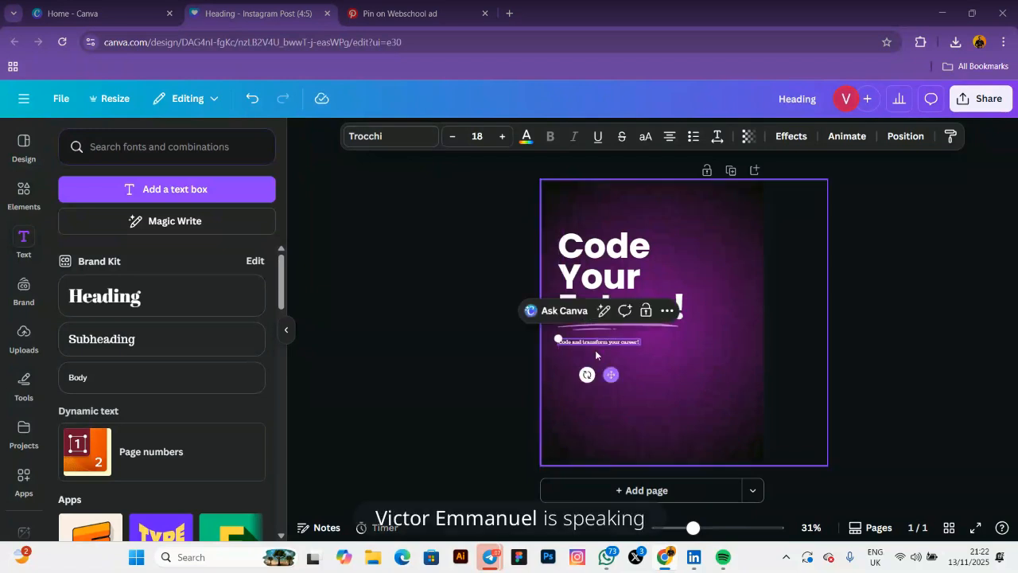
Switch the subheading font from Trocchi to Poppins, keeping it on one line
click(363, 138)
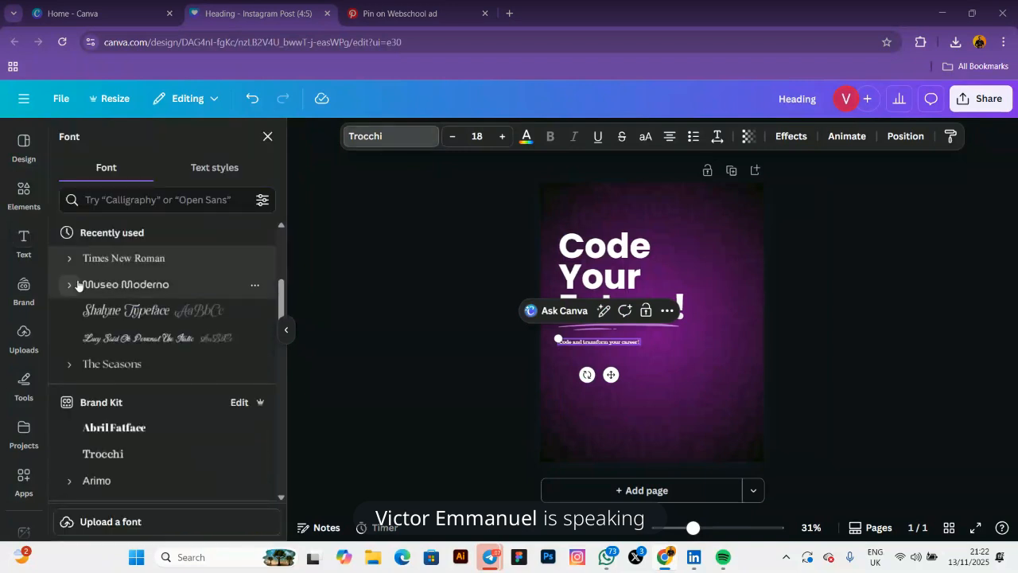
scroll(115, 373, down, 3)
scroll(115, 373, up, 4)
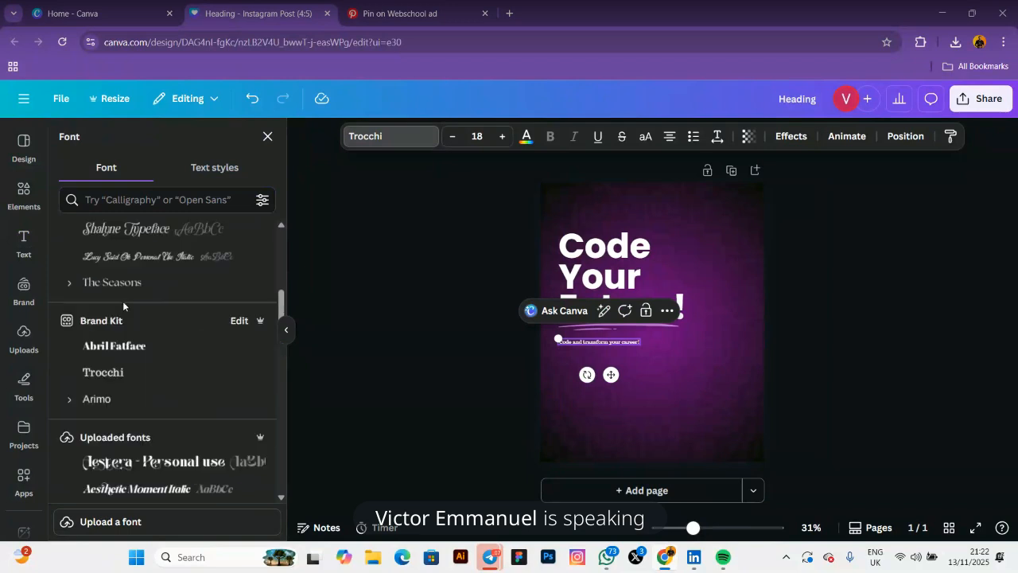
scroll(121, 331, down, 1)
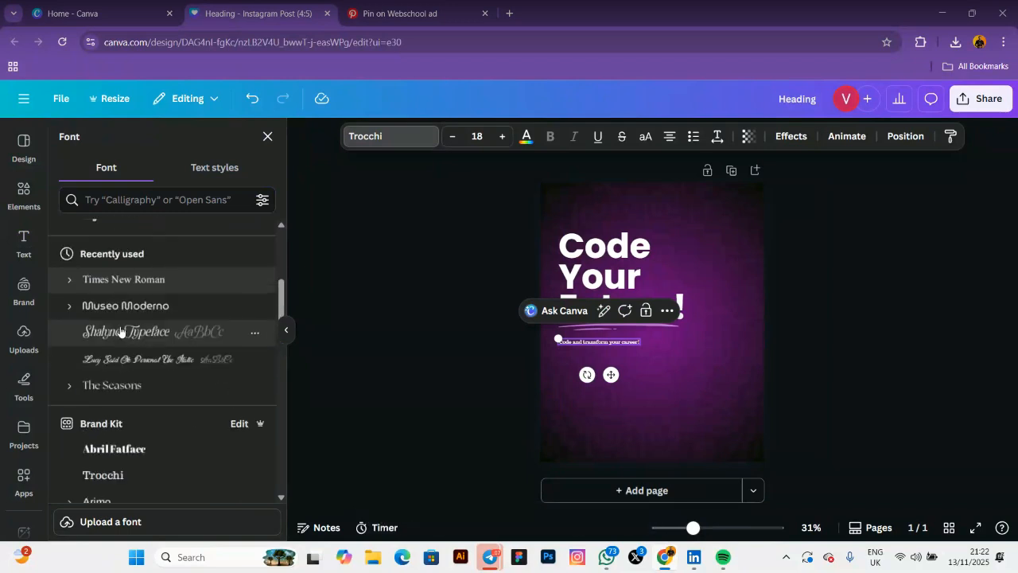
scroll(143, 323, up, 1)
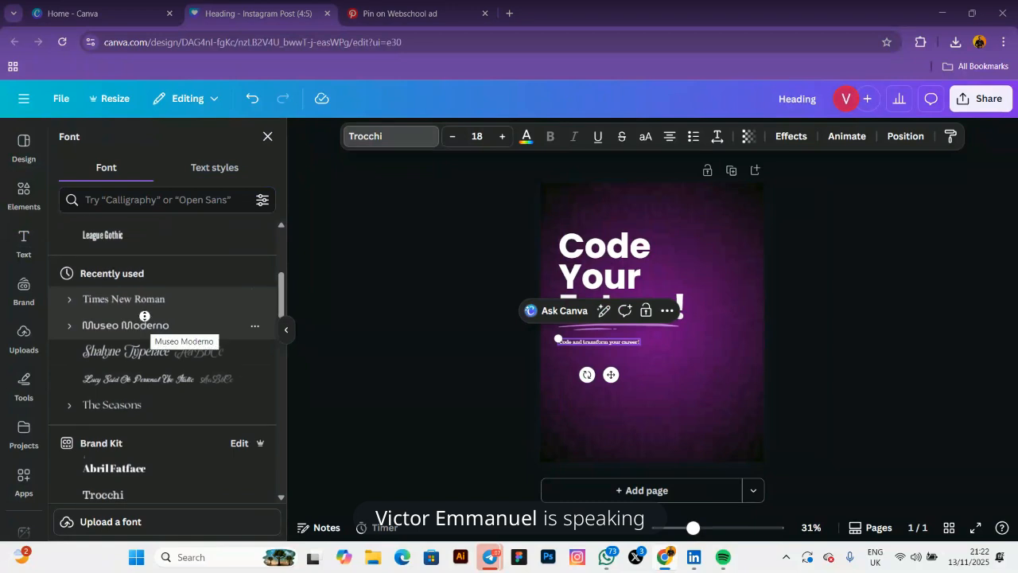
scroll(140, 310, up, 4)
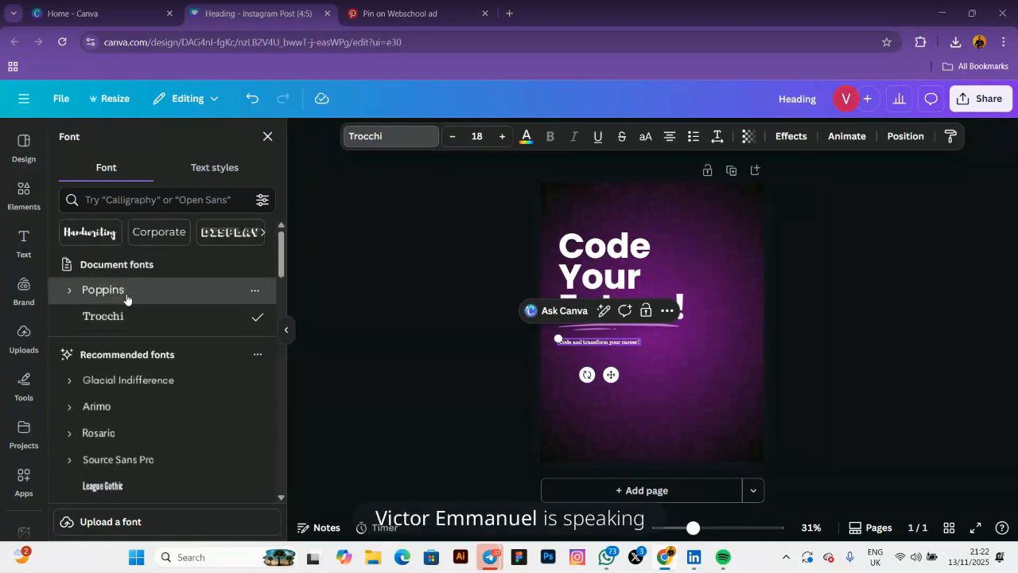
click(127, 296)
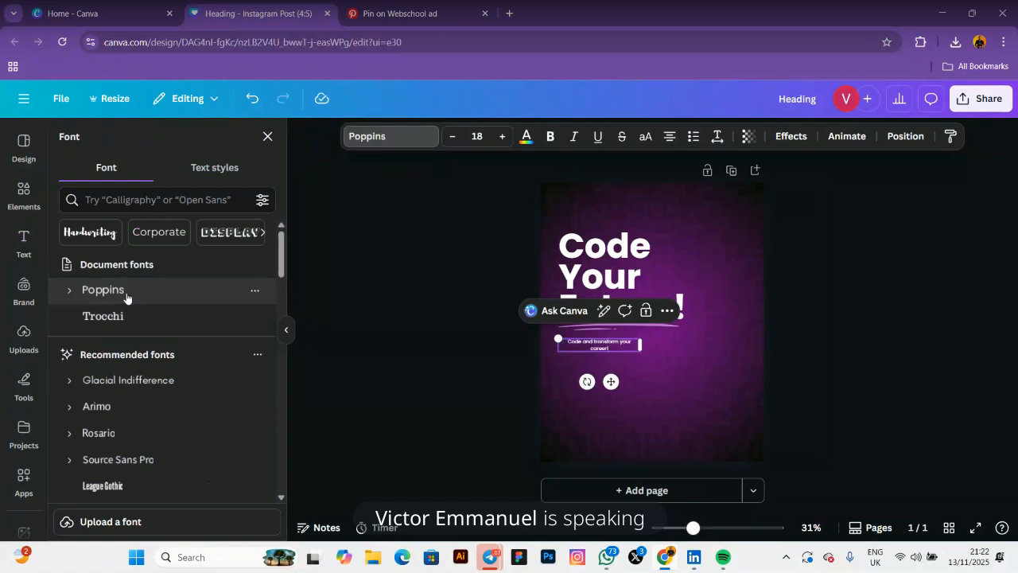
mouse_move(639, 345)
mouse_down()
mouse_move(656, 344)
mouse_move(646, 342)
mouse_up()
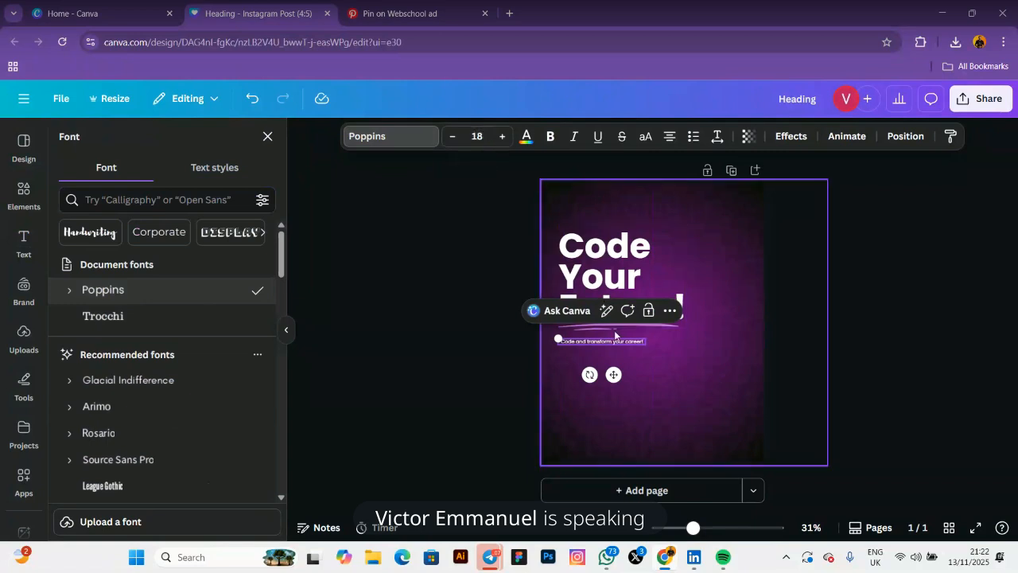
Increase the subheading font size from 18 to 25
click(606, 285)
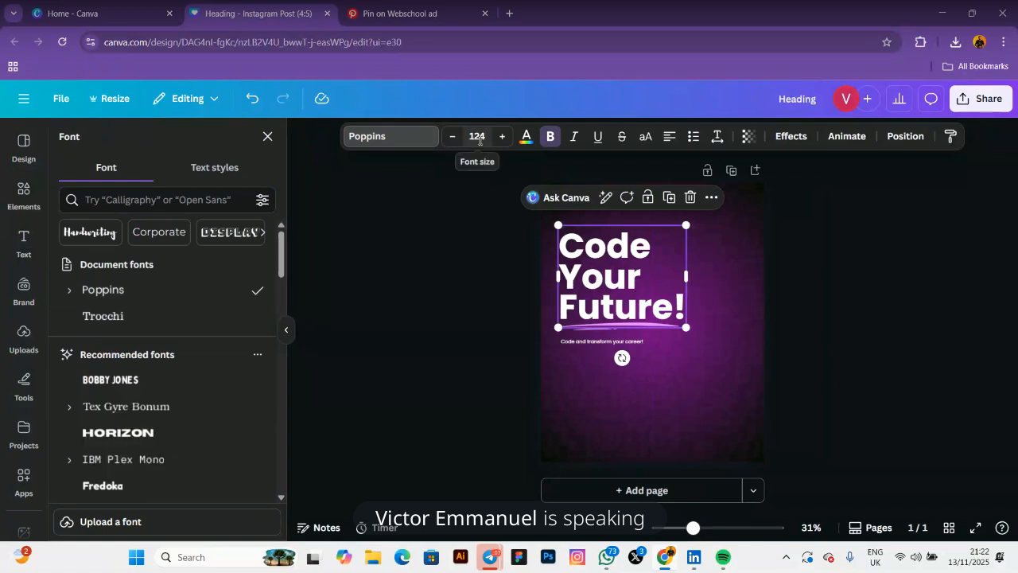
click(601, 343)
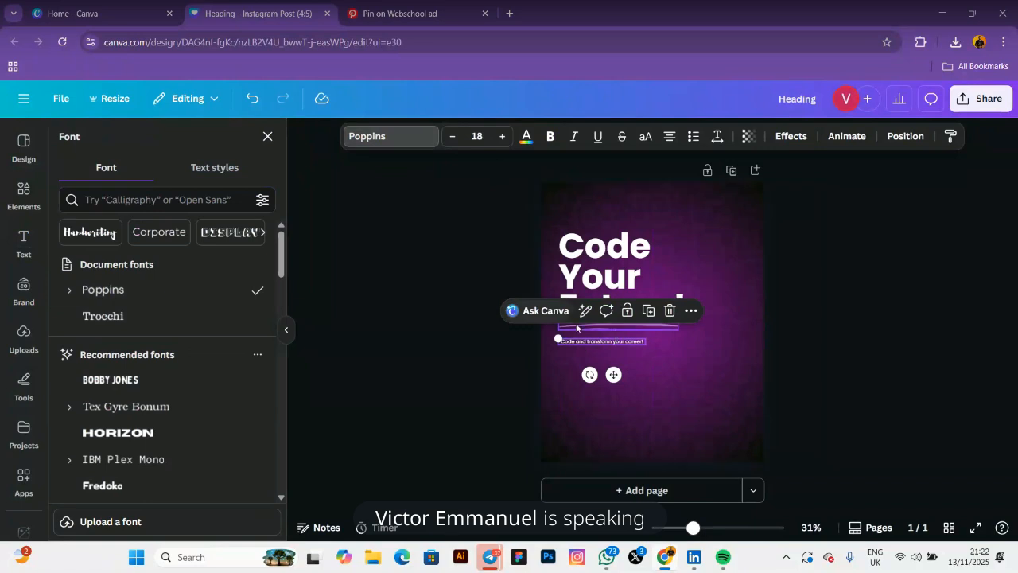
click(502, 136)
click(502, 136)
click(502, 136)
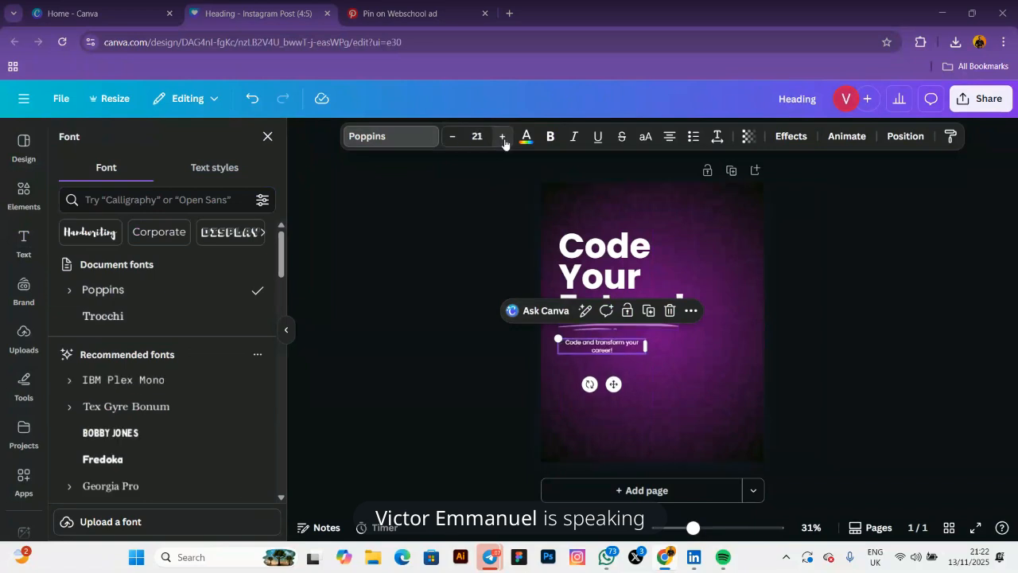
click(502, 136)
click(502, 136)
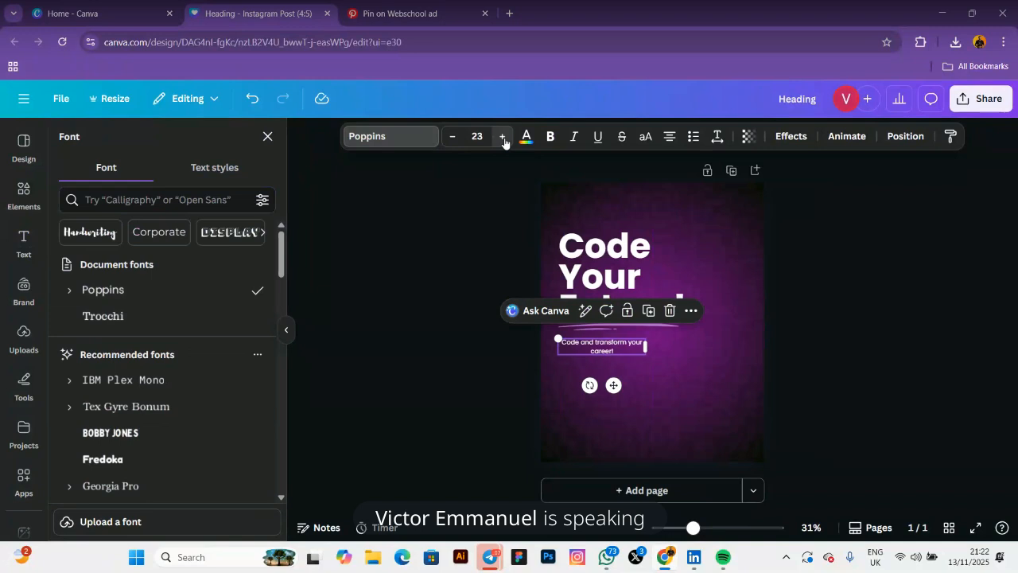
click(502, 136)
click(502, 136)
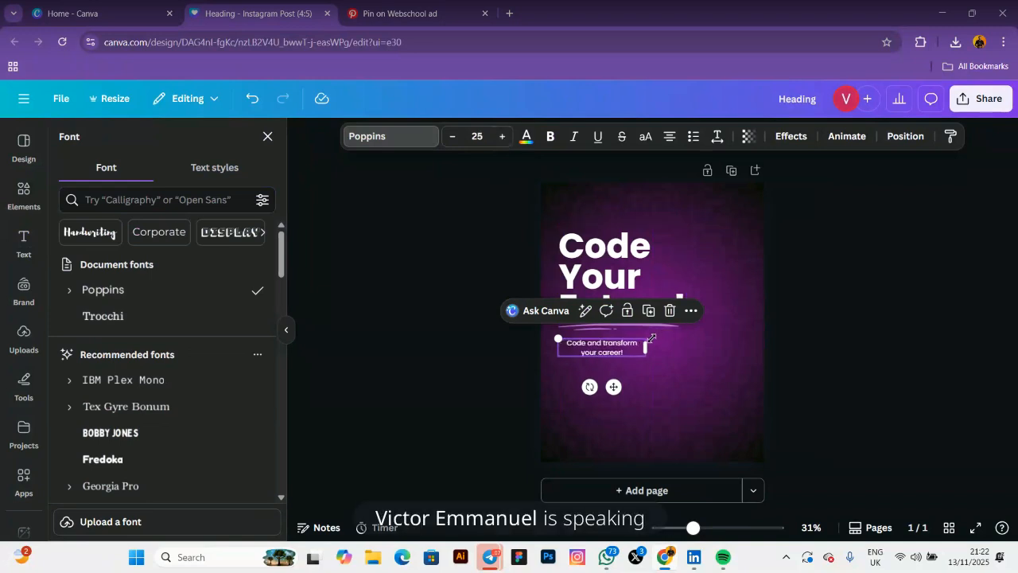
Widen the subheading back onto one line and nudge it up beneath the underline
drag(651, 338, 681, 342)
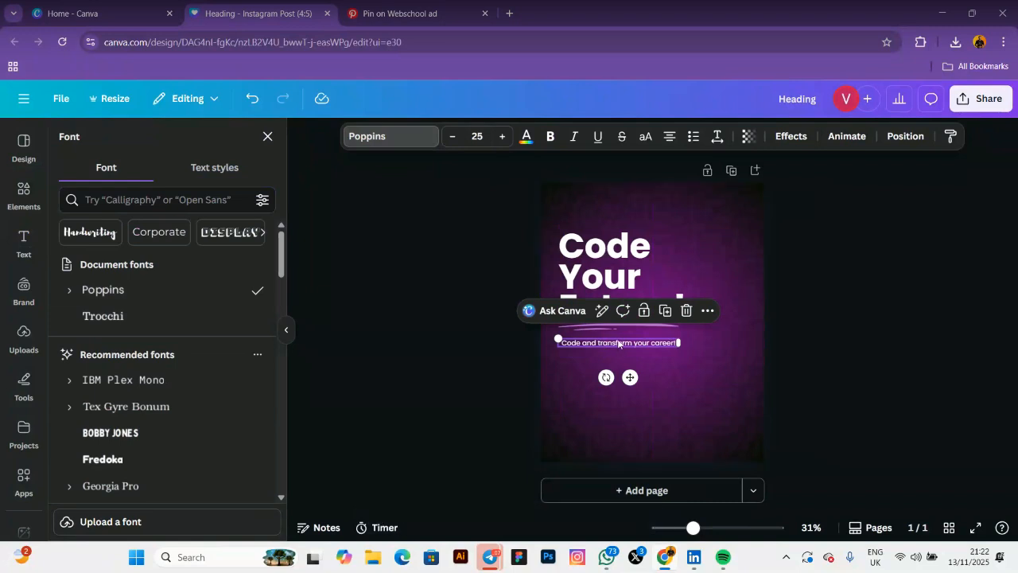
drag(618, 343, 618, 341)
click(450, 340)
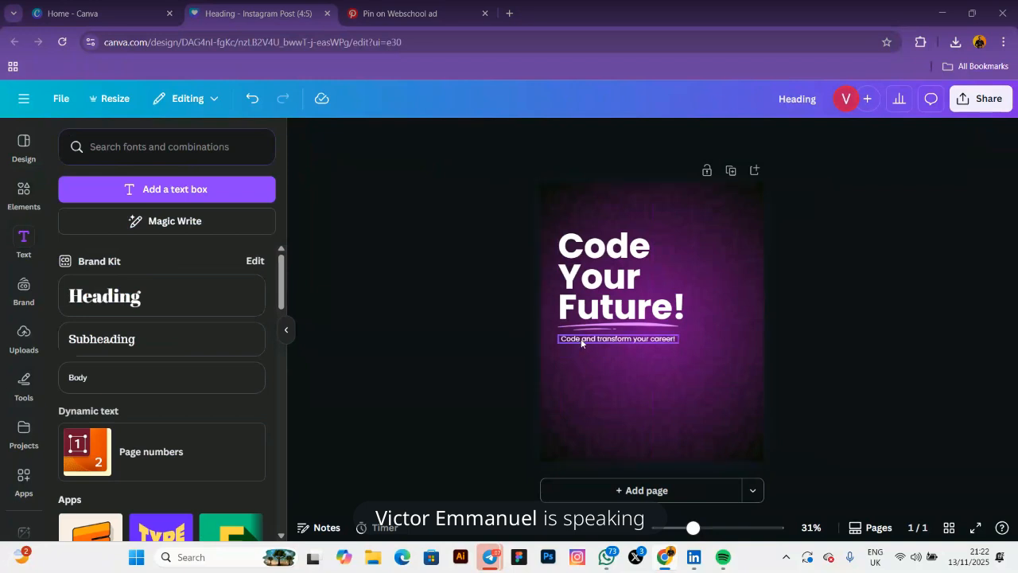
drag(586, 340, 582, 341)
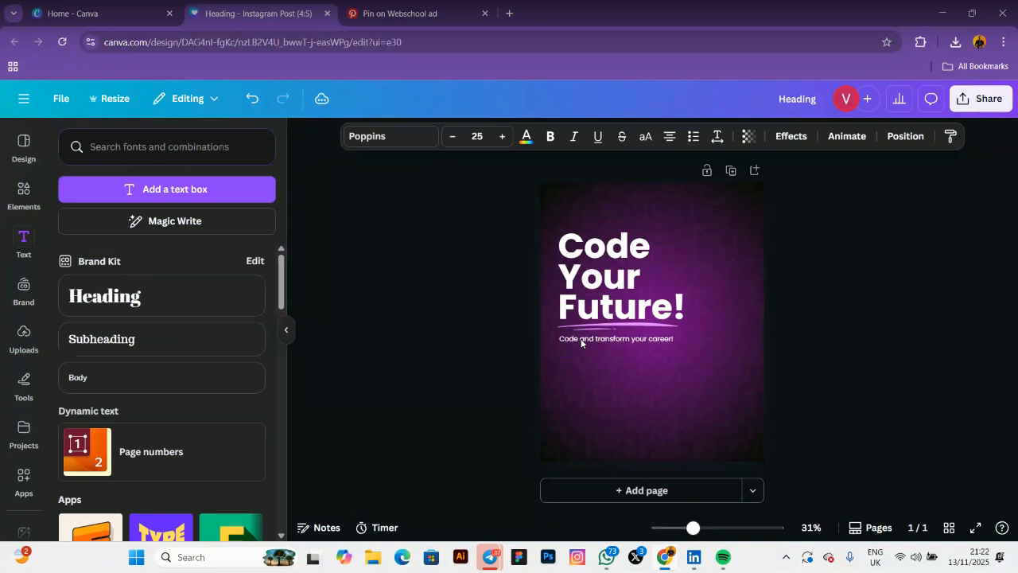
click(469, 321)
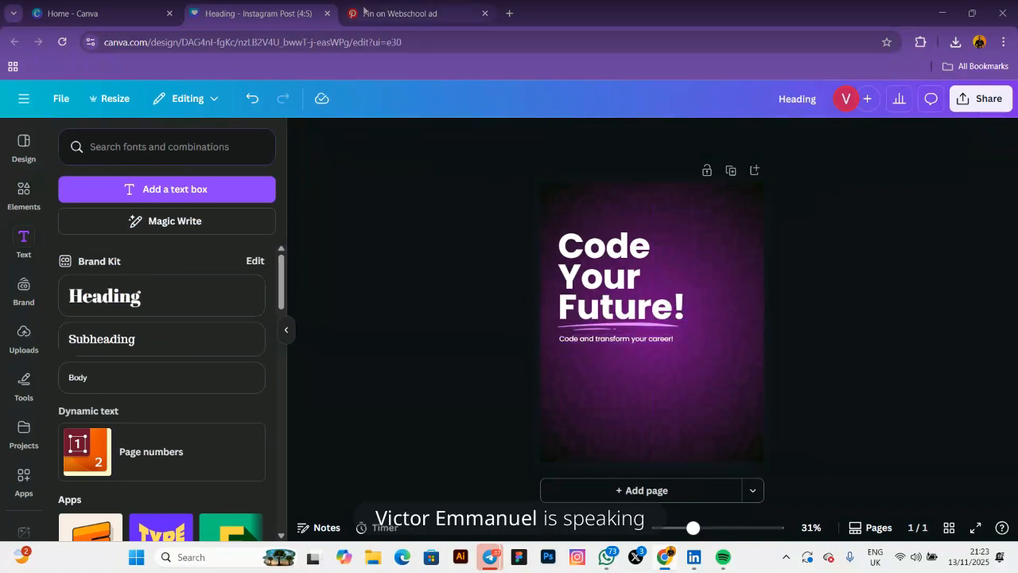
click(387, 13)
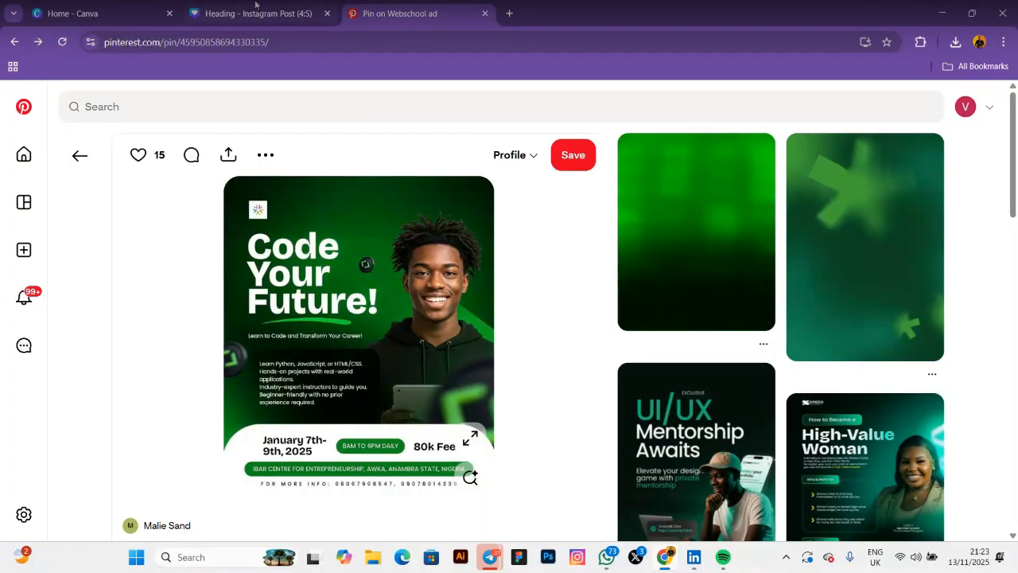
mouse_move(286, 18)
click(258, 15)
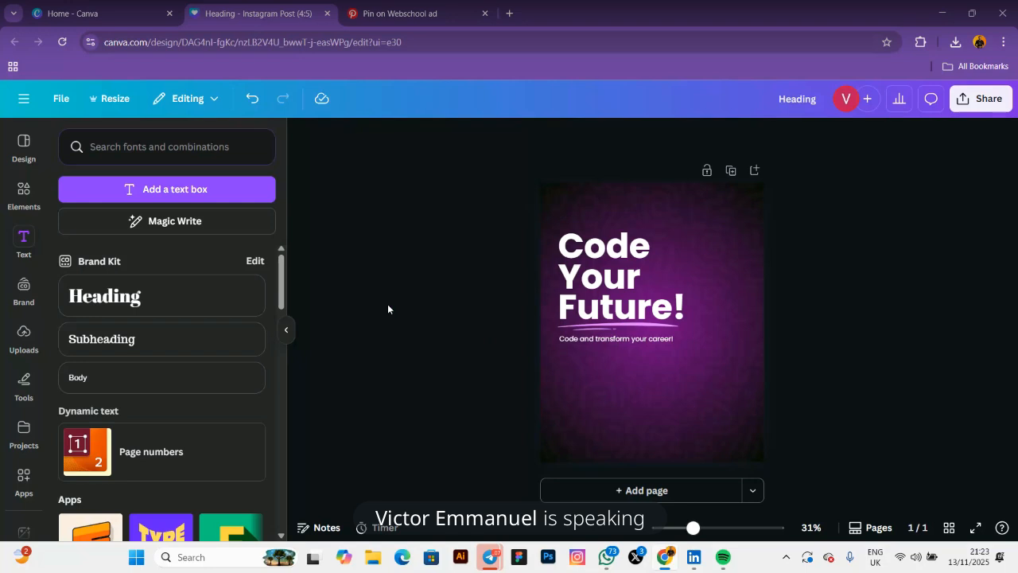
click(453, 17)
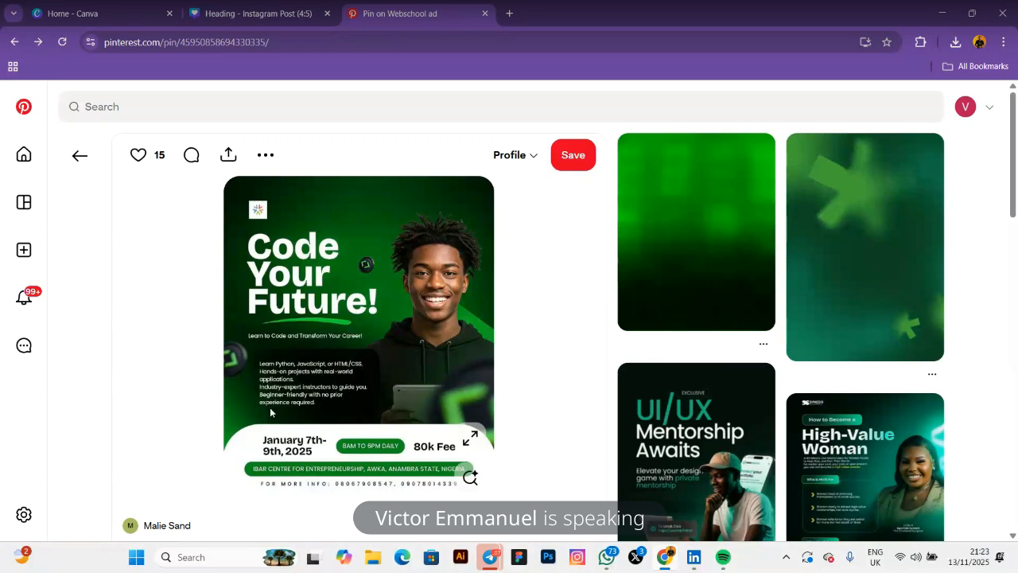
click(251, 17)
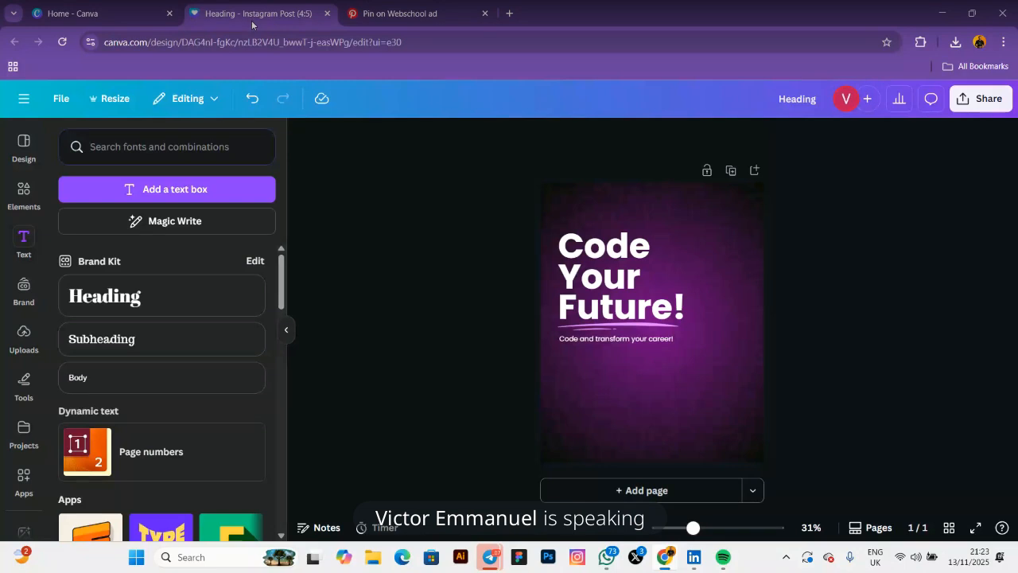
Open the Elements library and clear the earlier 'abstract lines' search
click(19, 193)
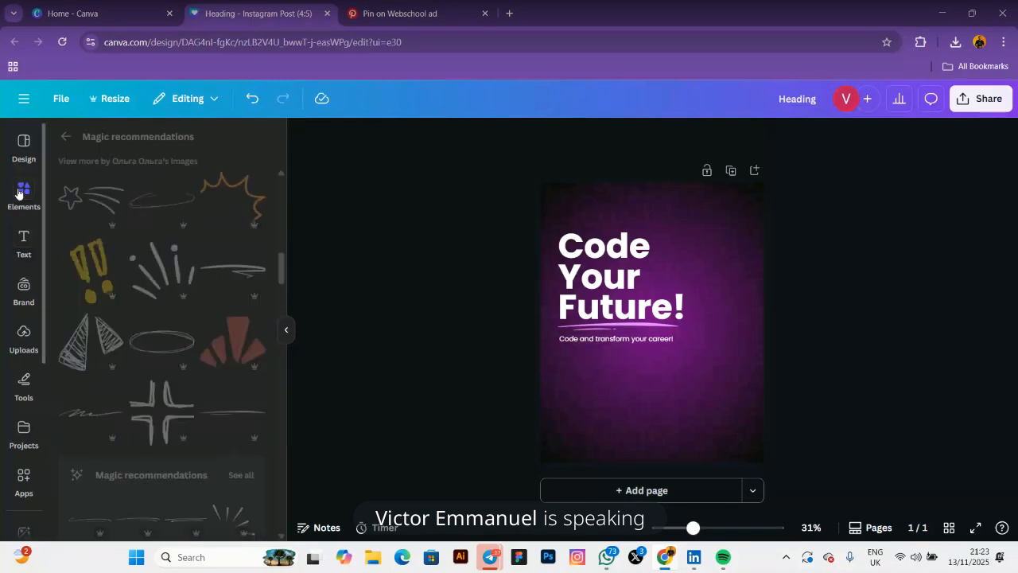
click(67, 136)
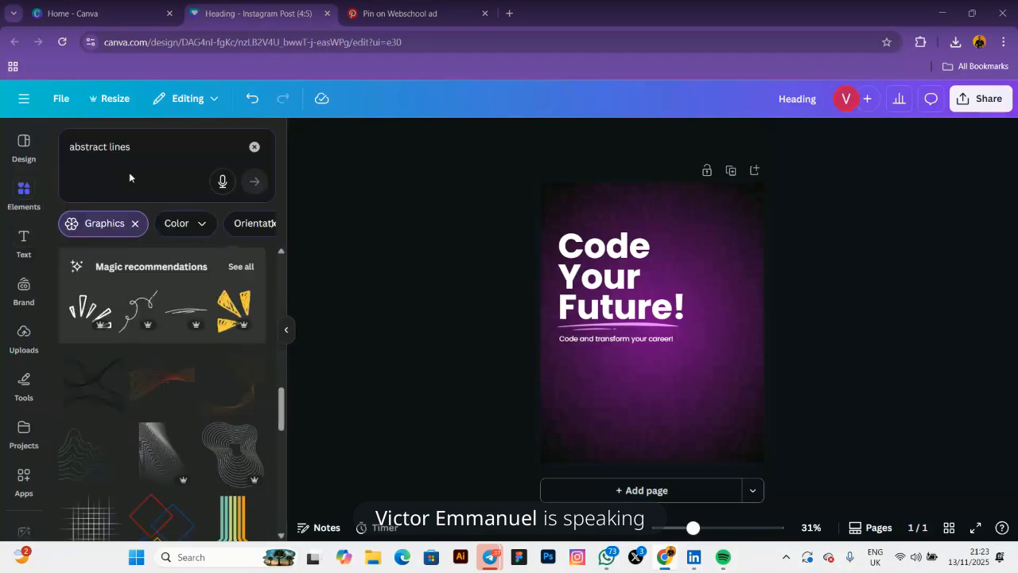
click(254, 148)
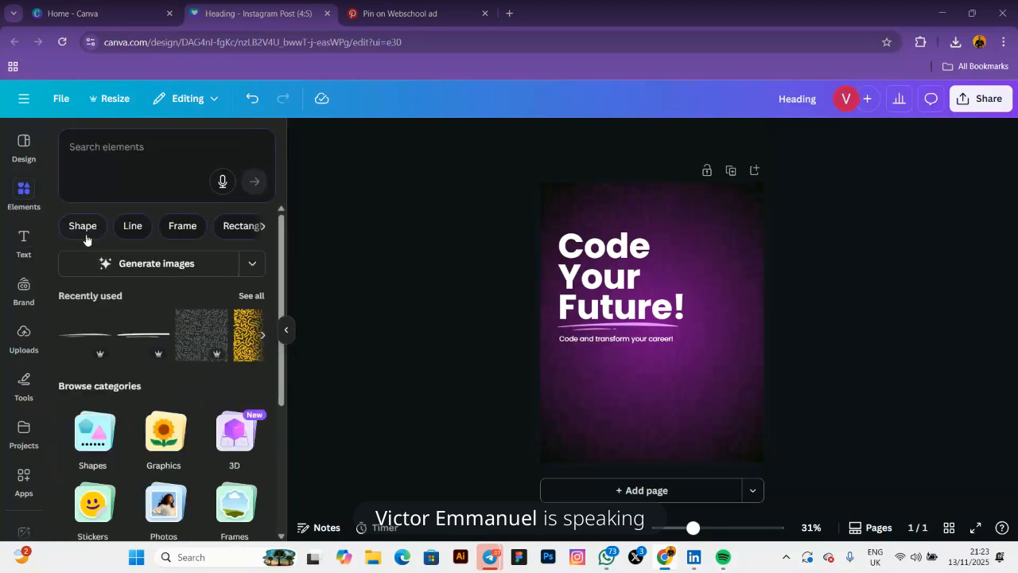
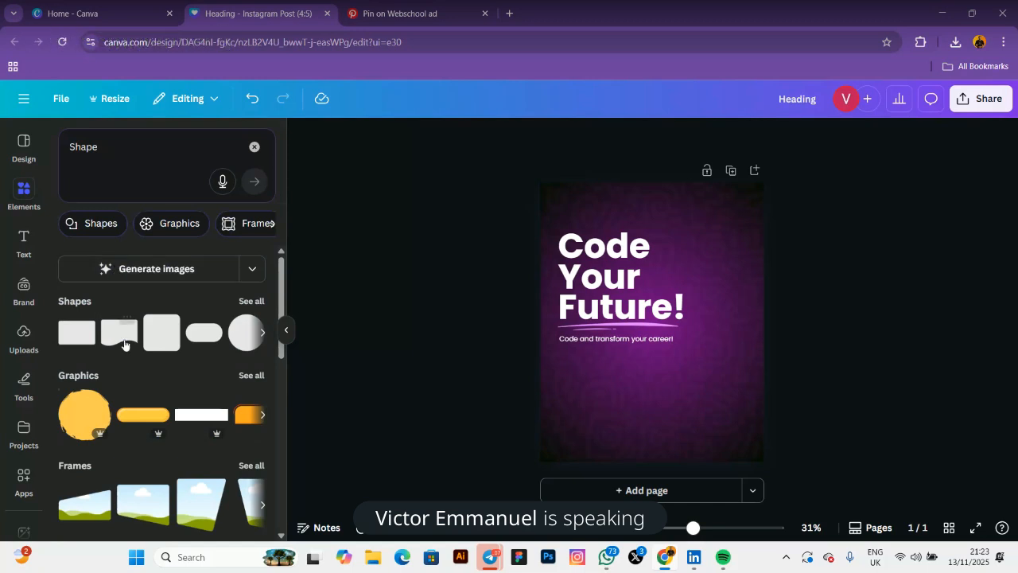
Add a rounded square from Shapes, move it below the subtitle and stretch it taller
click(251, 301)
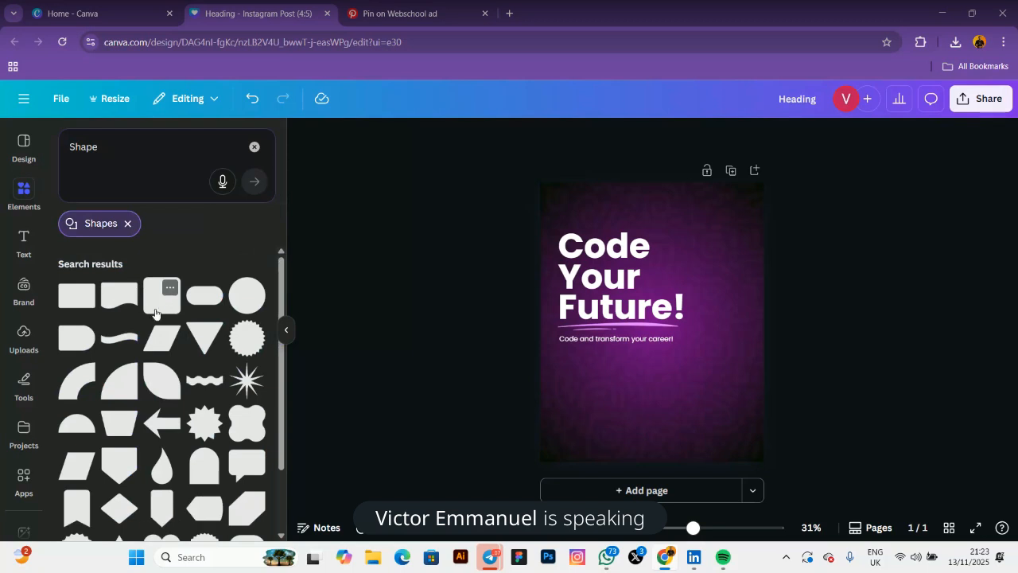
click(158, 304)
drag(653, 326, 685, 388)
drag(621, 417, 625, 425)
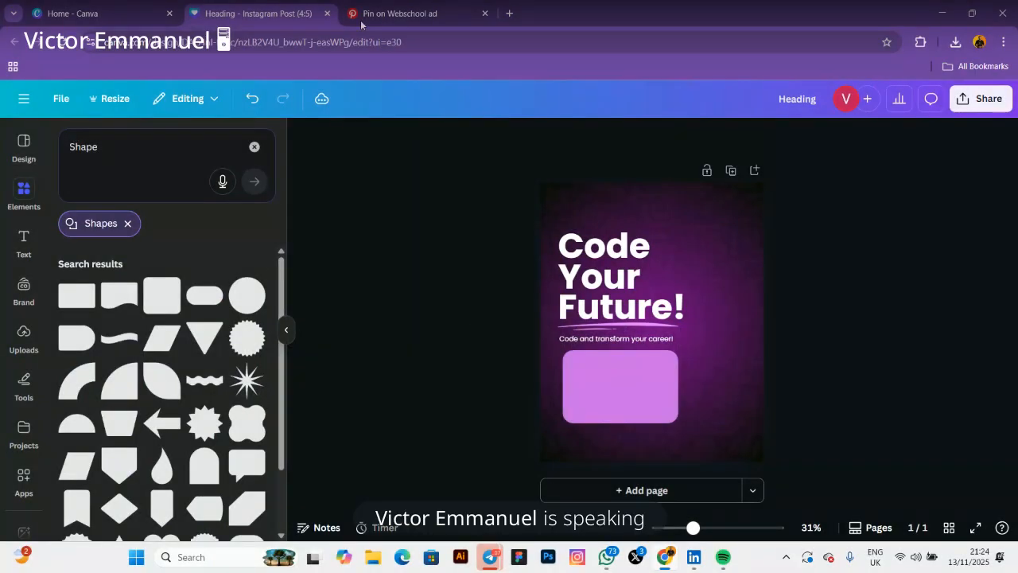
Check the Pinterest reference flyer, then reselect the purple rectangle in Canva
click(381, 14)
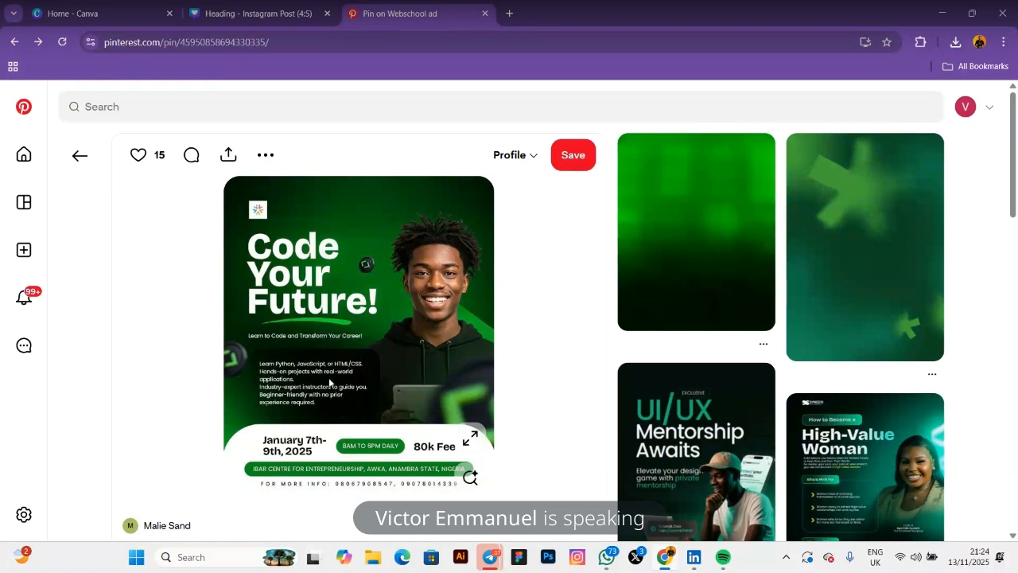
click(252, 15)
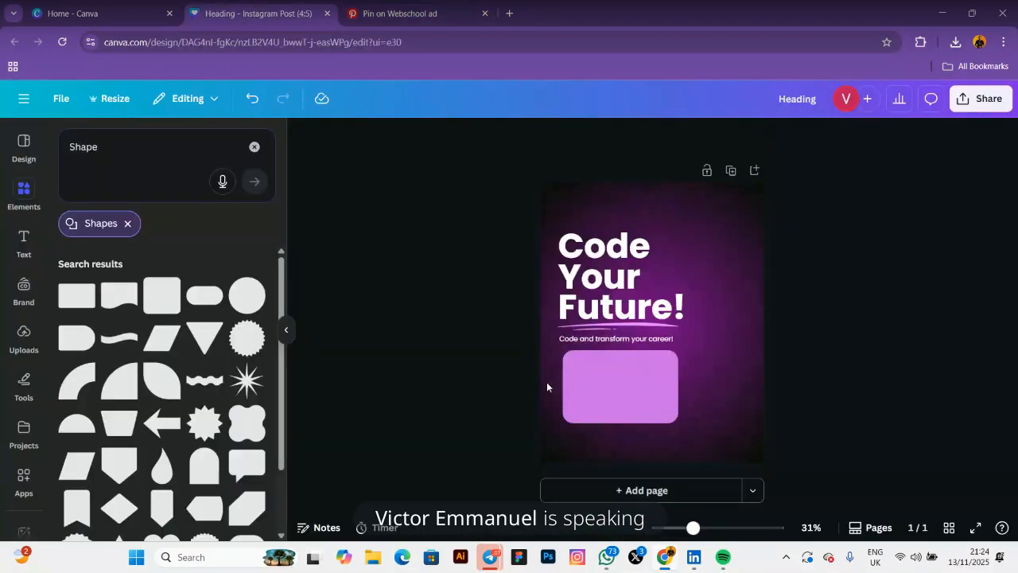
click(592, 399)
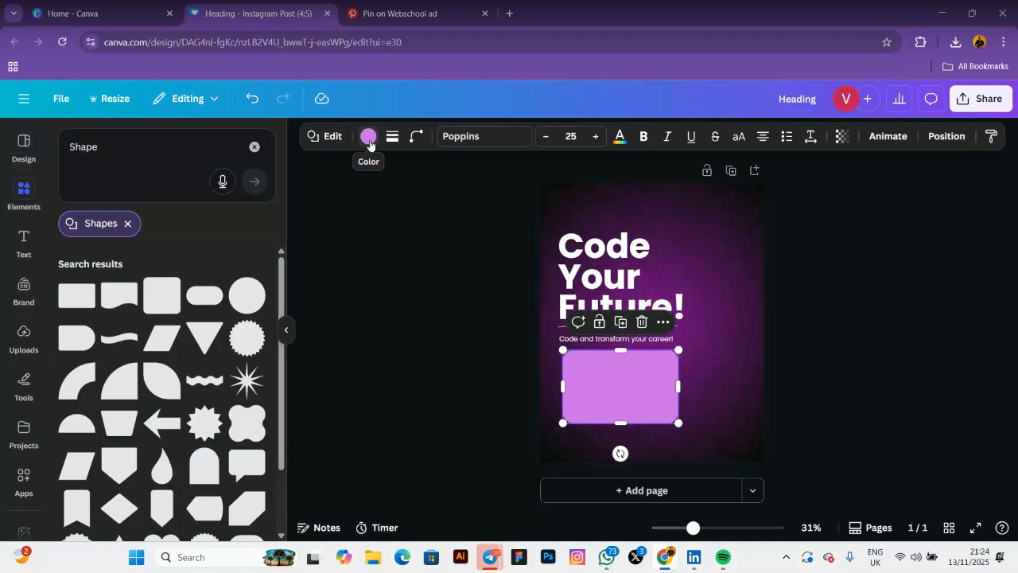
Give the rounded rectangle the default lilac-to-magenta gradient fill, #CB6CE6 to #AA0058
click(369, 137)
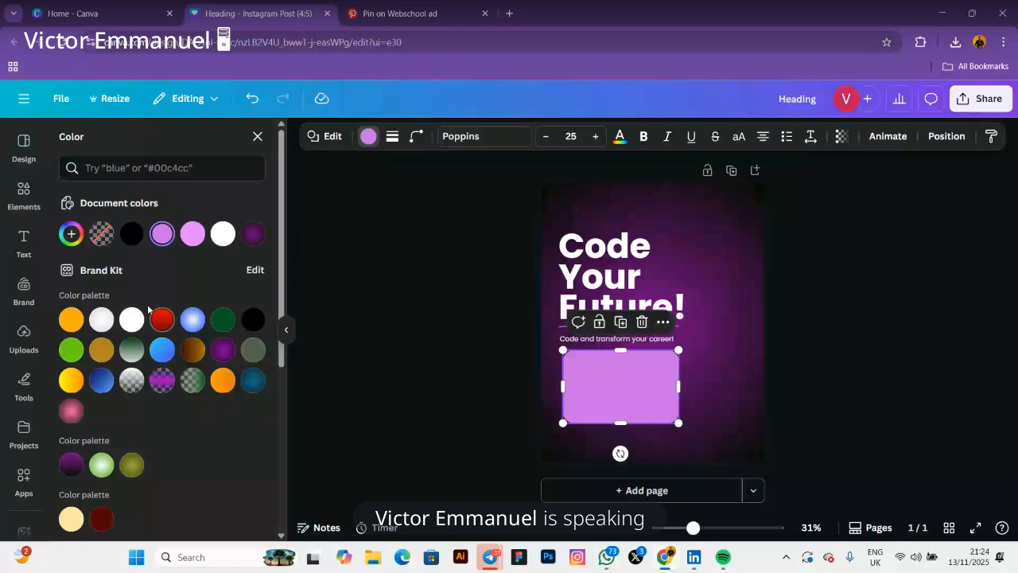
click(70, 235)
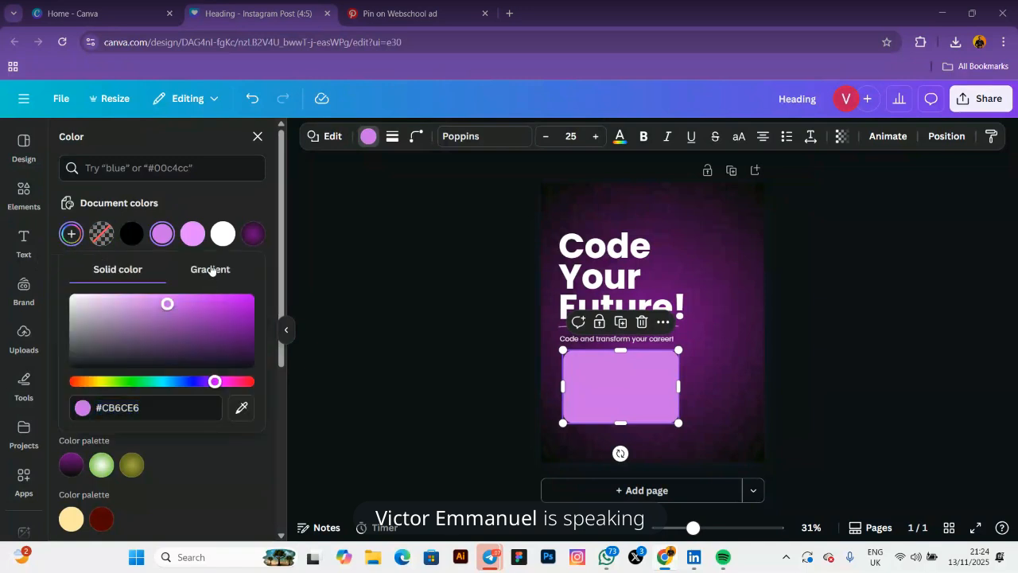
click(211, 270)
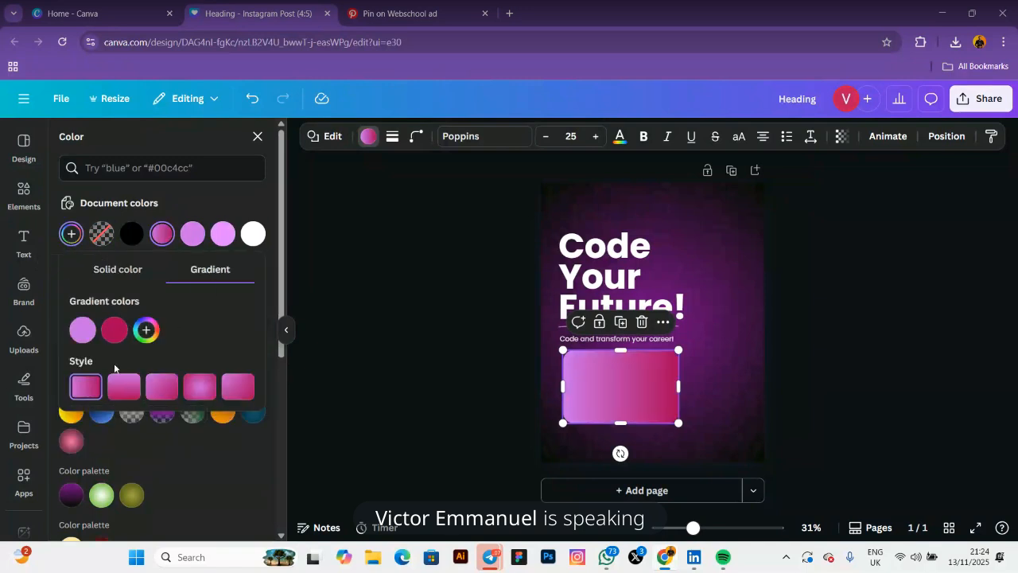
click(83, 330)
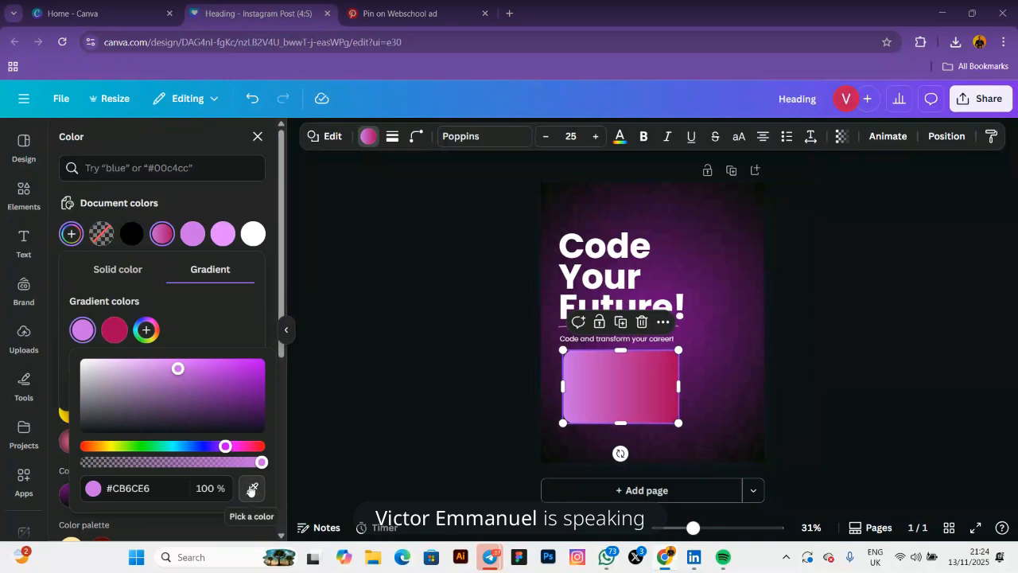
Set the gradient's first colour to the background's dark purple #330F39 and fade the second to 0% opacity
click(251, 490)
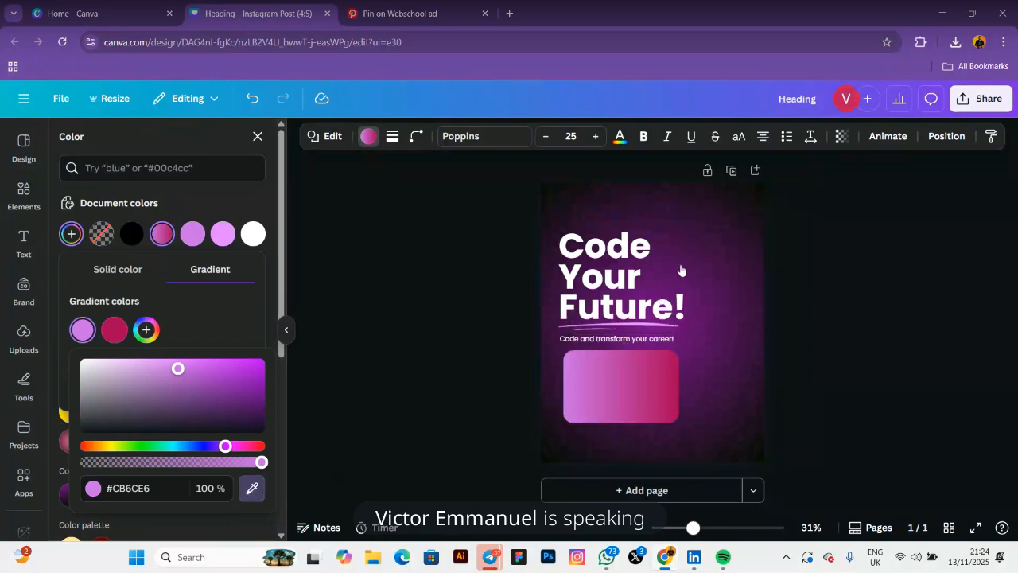
click(719, 231)
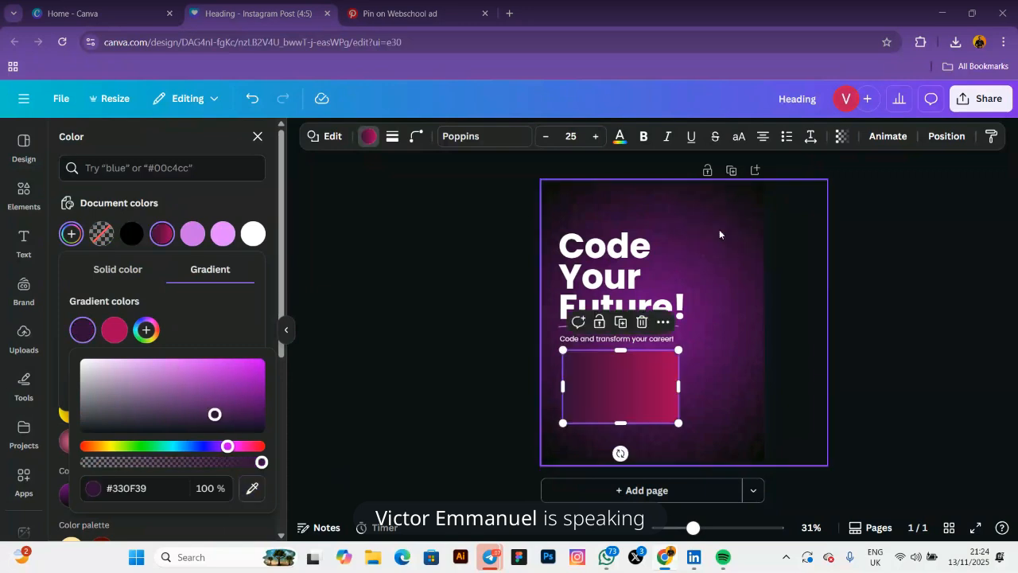
click(116, 329)
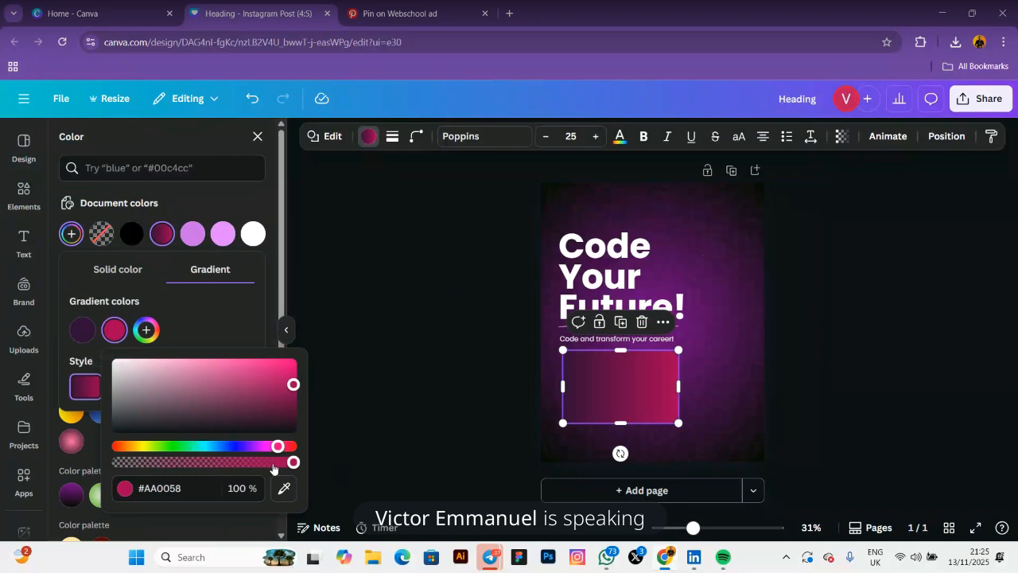
drag(292, 463, 244, 463)
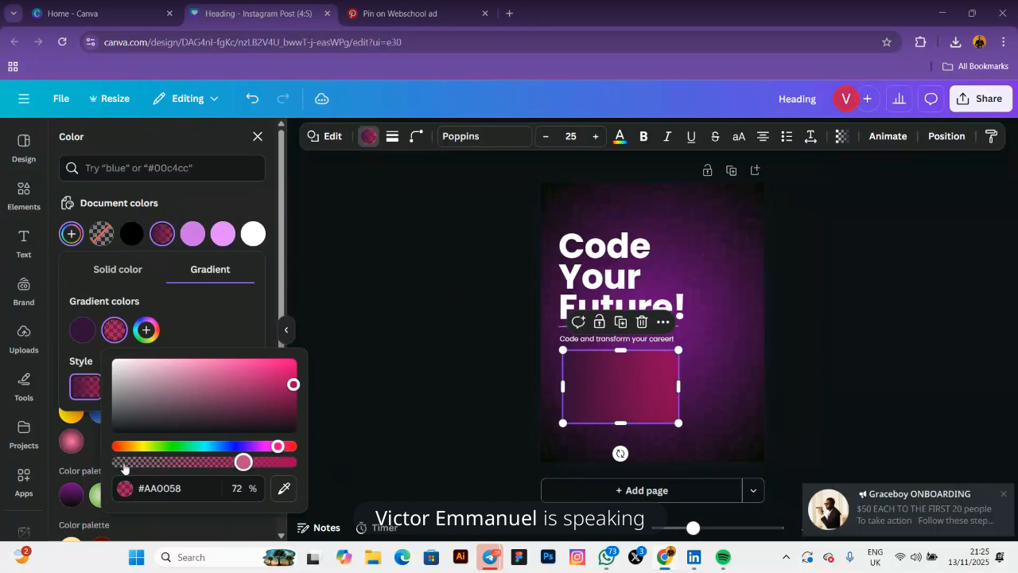
mouse_move(124, 467)
mouse_down()
mouse_move(275, 462)
mouse_move(112, 466)
mouse_up()
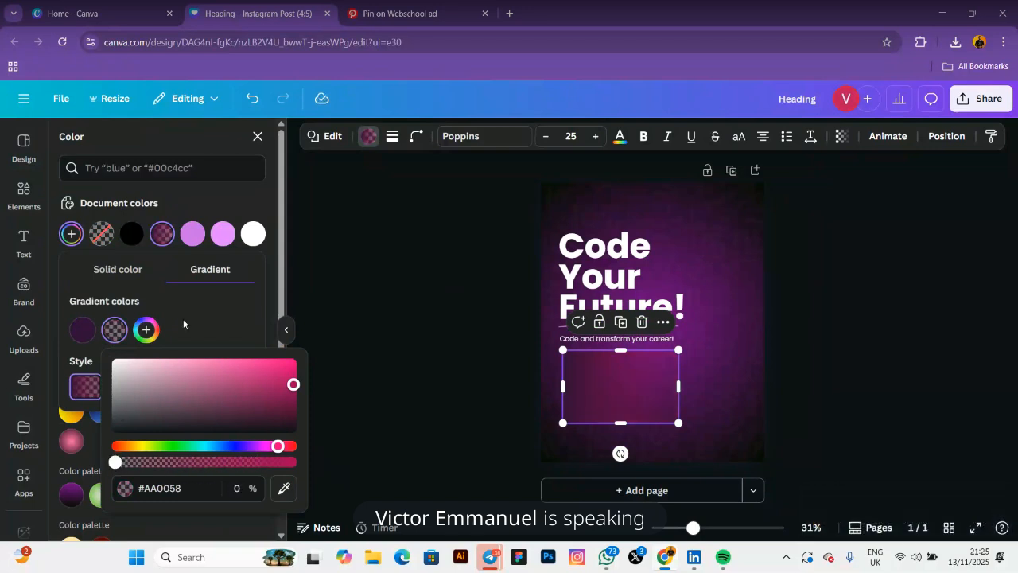
click(199, 314)
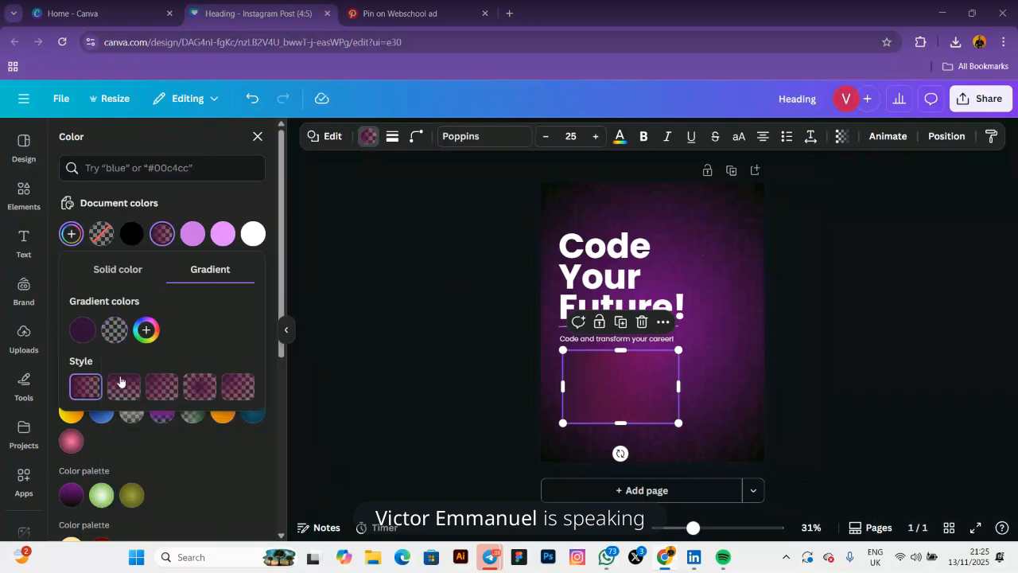
Keep the original gradient style and rotate the box about 180°
click(119, 388)
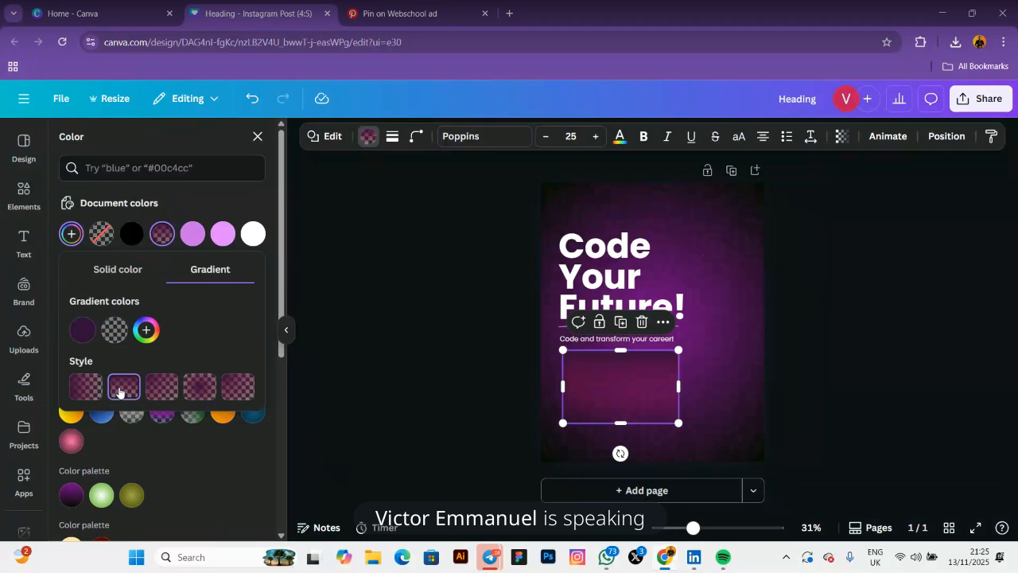
click(84, 388)
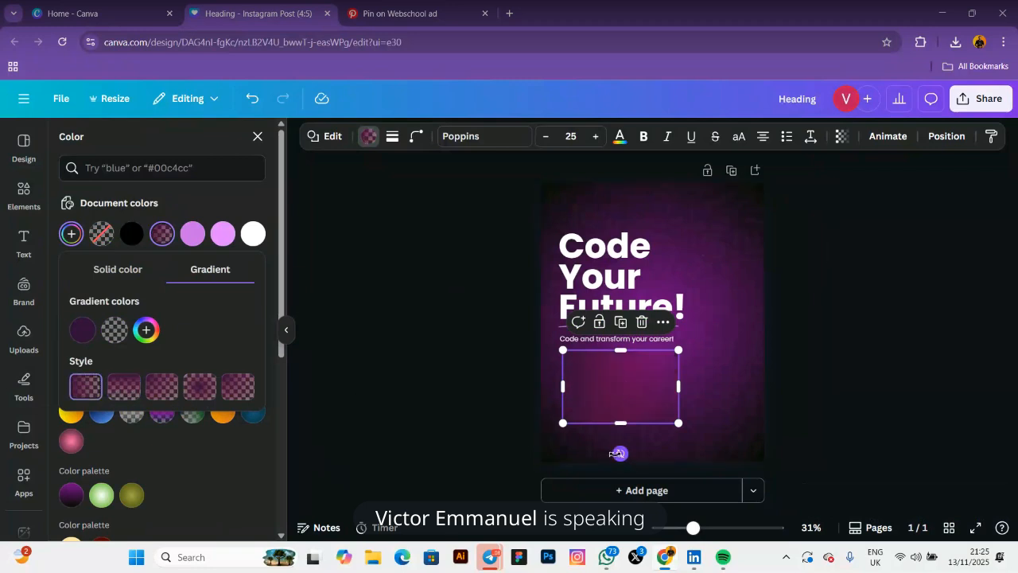
drag(621, 453, 619, 347)
drag(622, 343, 622, 345)
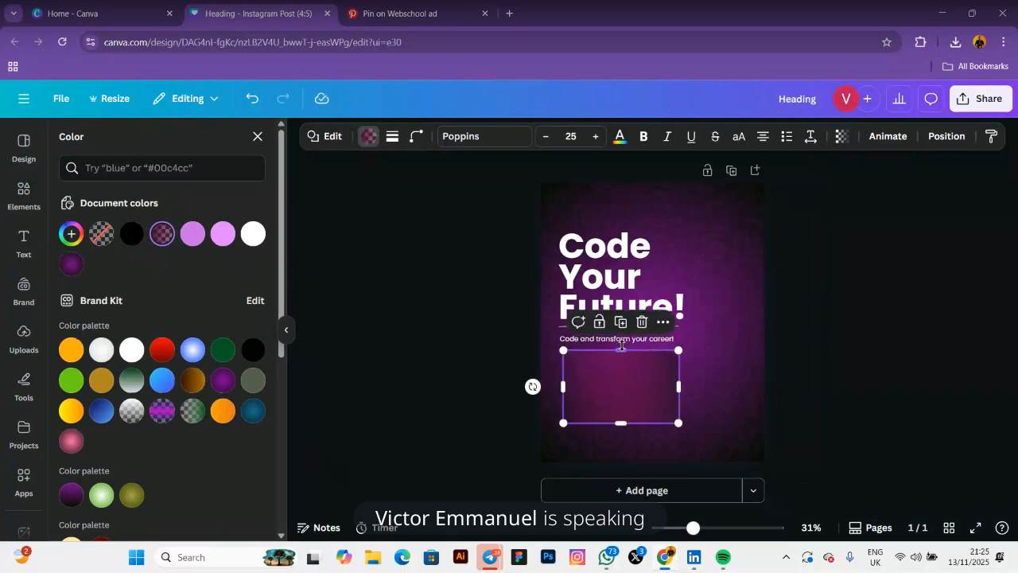
Close the colour settings, nudge the gradient box slightly, then deselect it
click(474, 364)
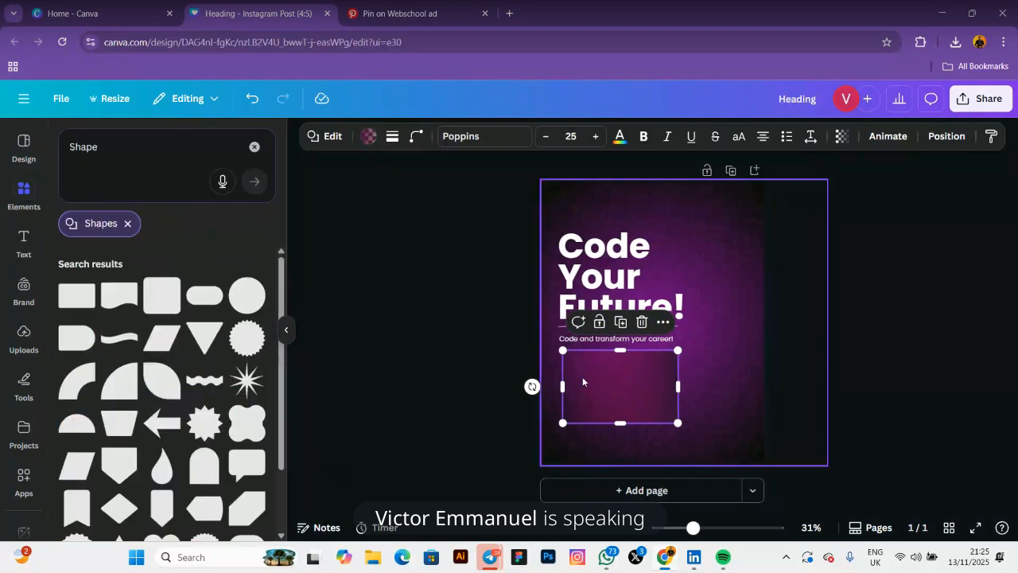
click(606, 386)
drag(606, 387, 608, 388)
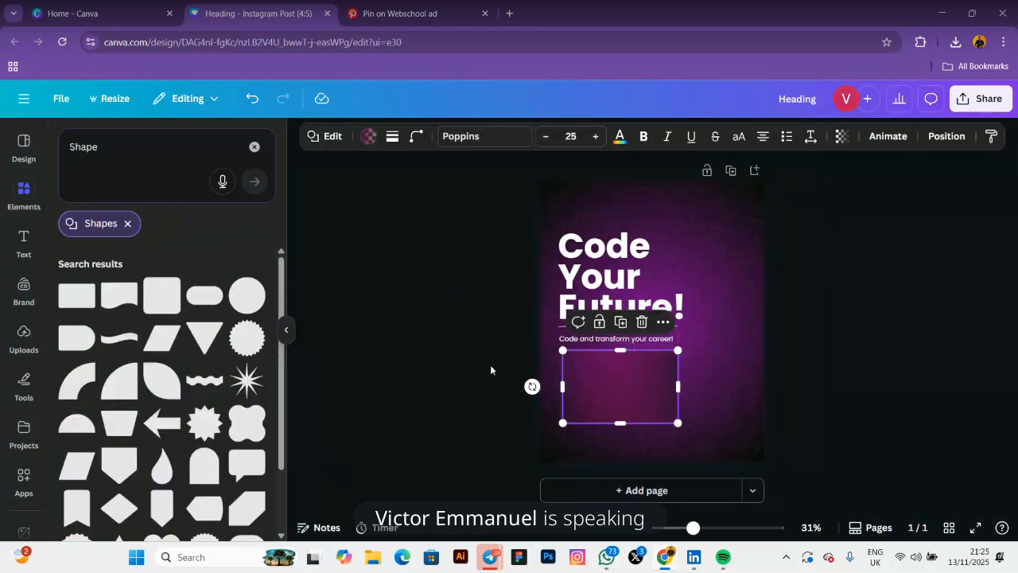
click(491, 367)
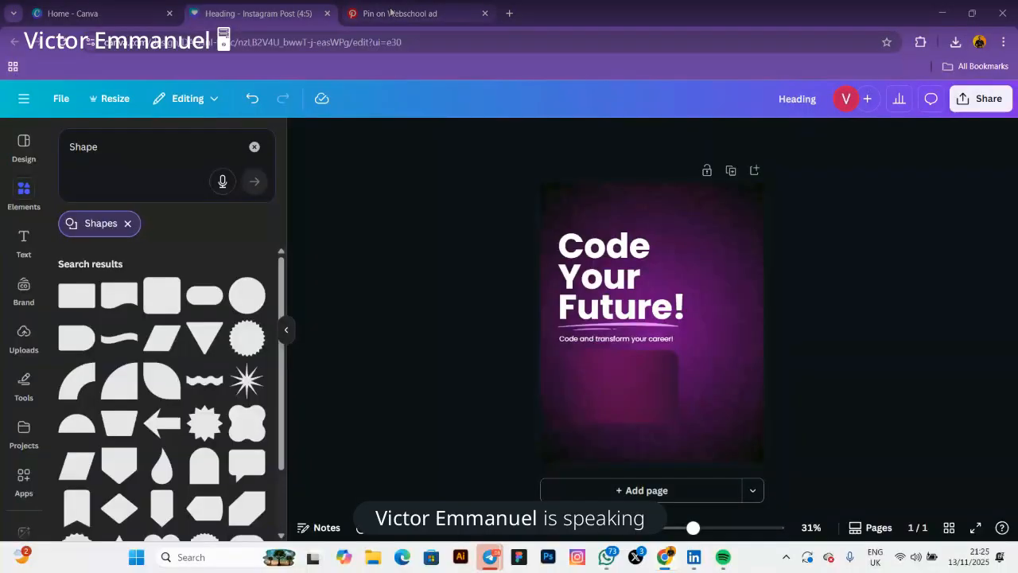
Compare the gradient box with the Pinterest reference flyer, ending on the reference pin
click(390, 13)
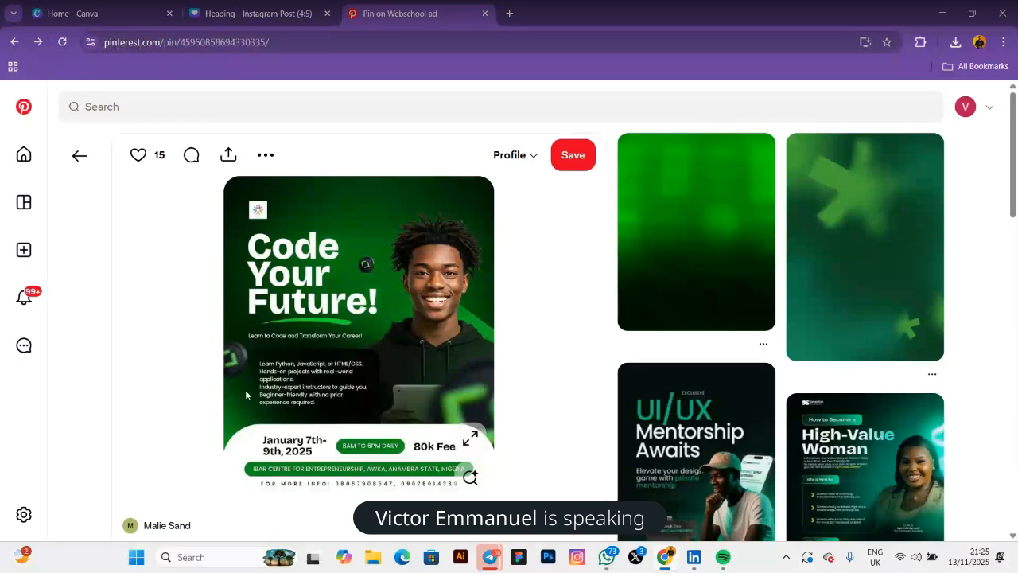
click(247, 22)
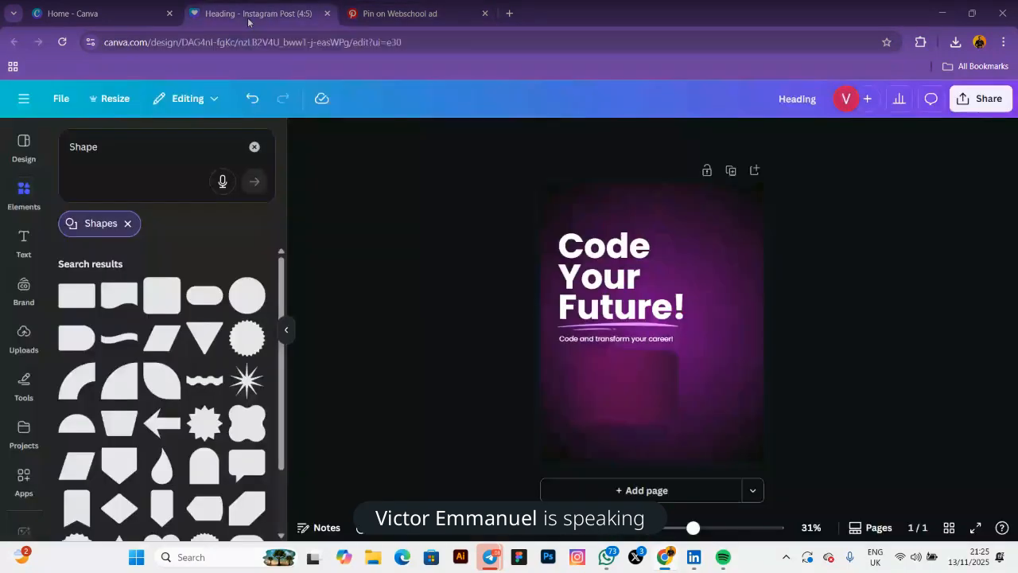
click(607, 394)
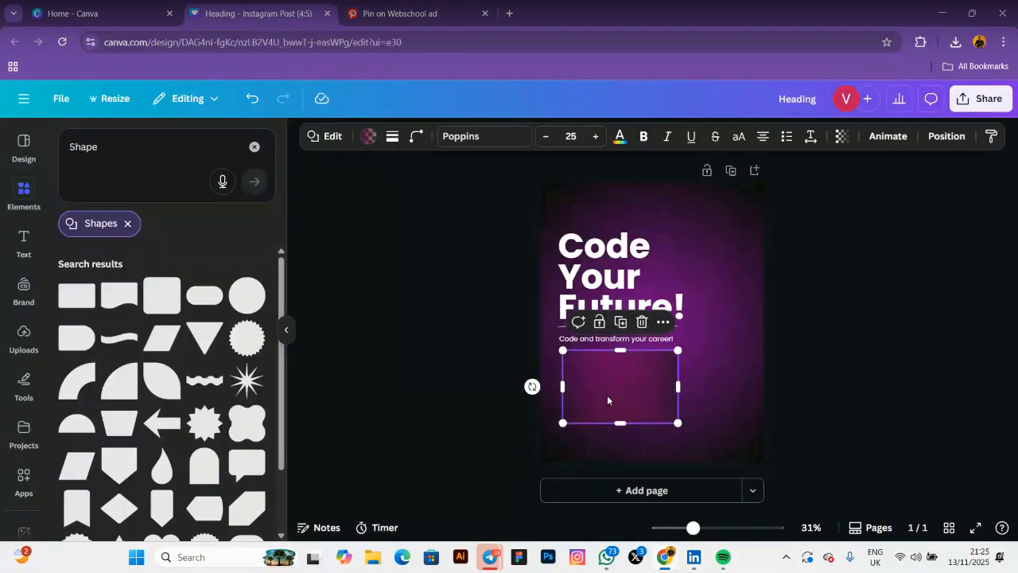
click(368, 137)
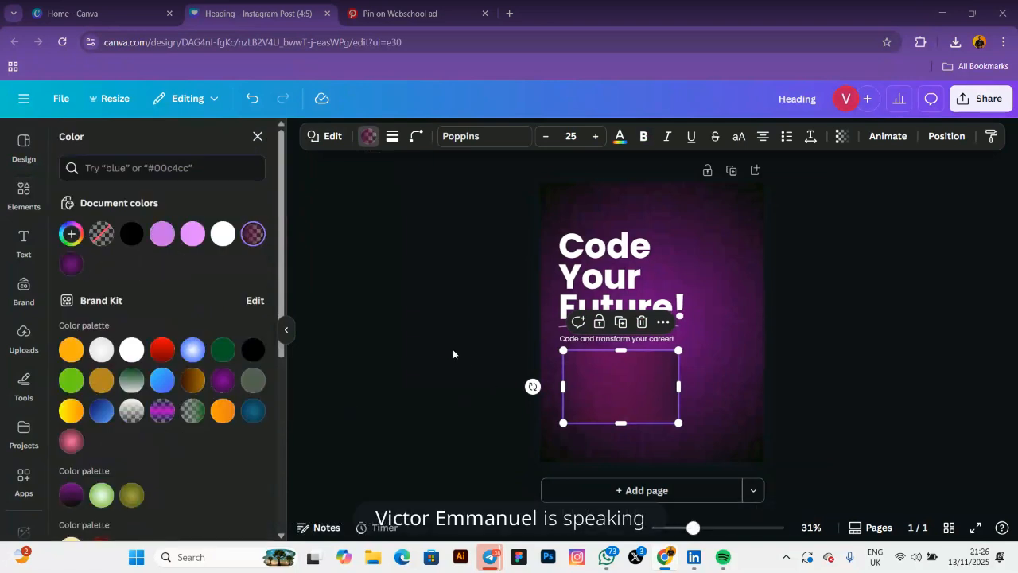
click(593, 375)
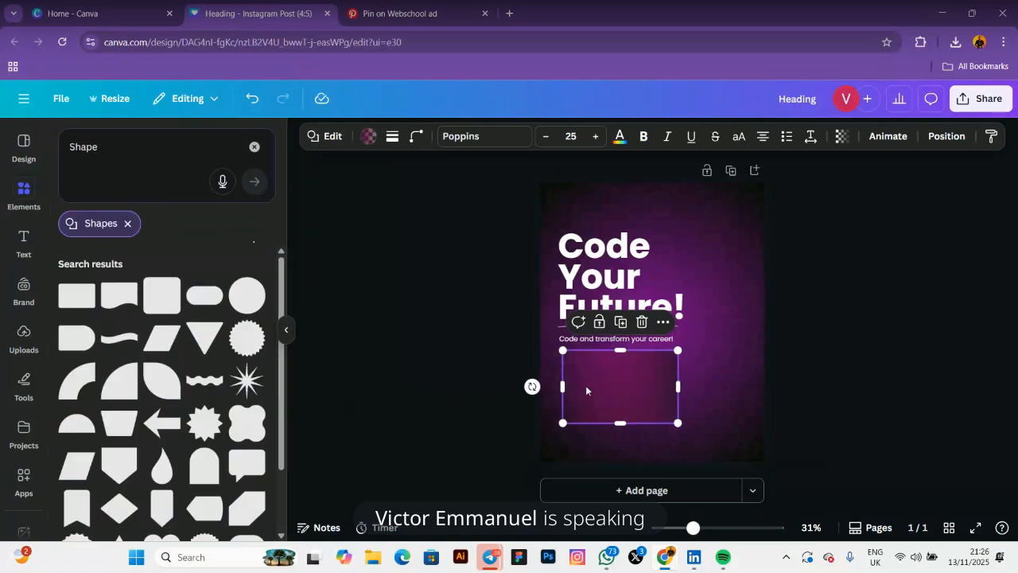
click(389, 354)
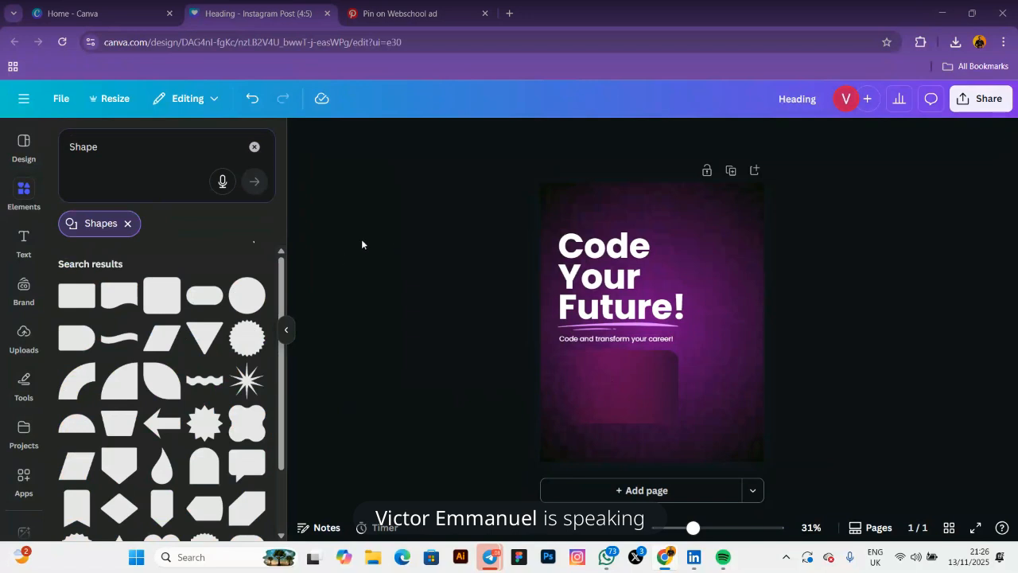
click(405, 15)
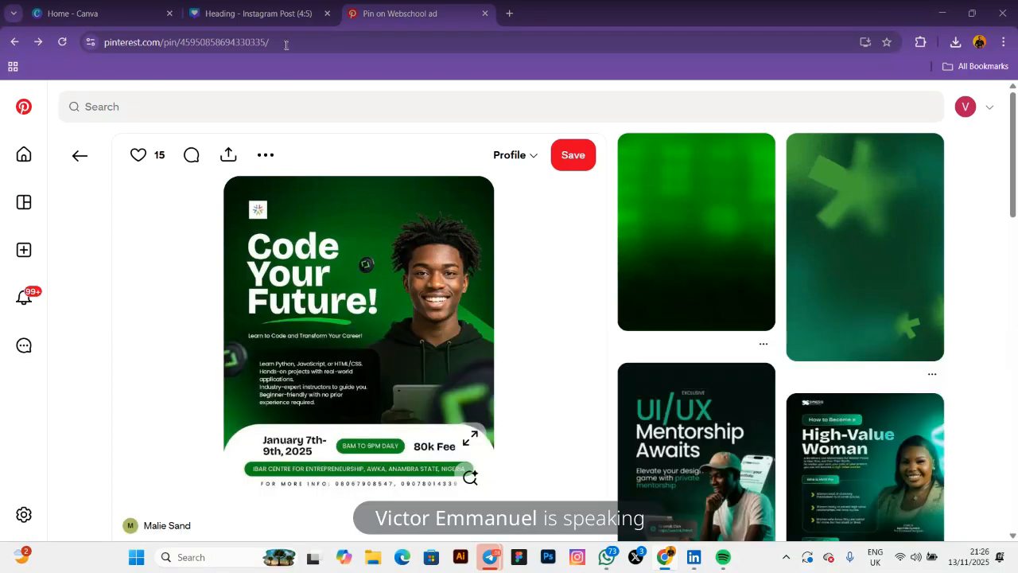
Search Google for 'coding' in a new browser tab
click(510, 14)
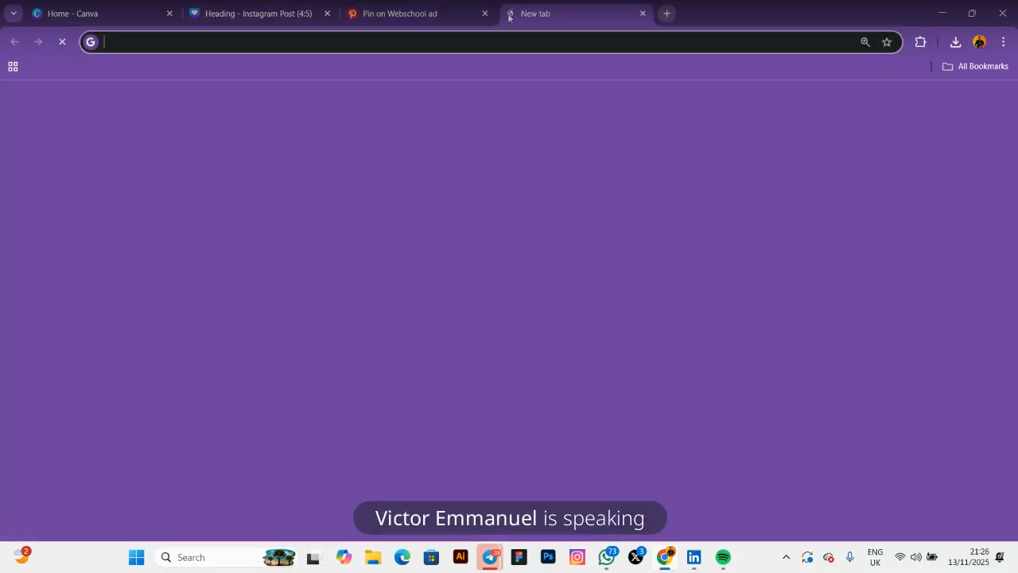
click(317, 291)
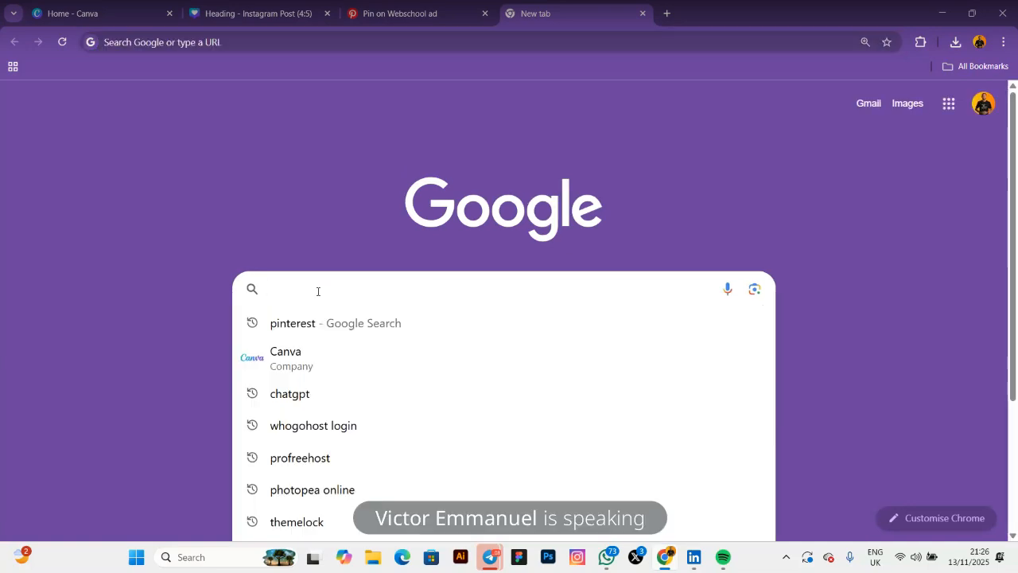
text(co)
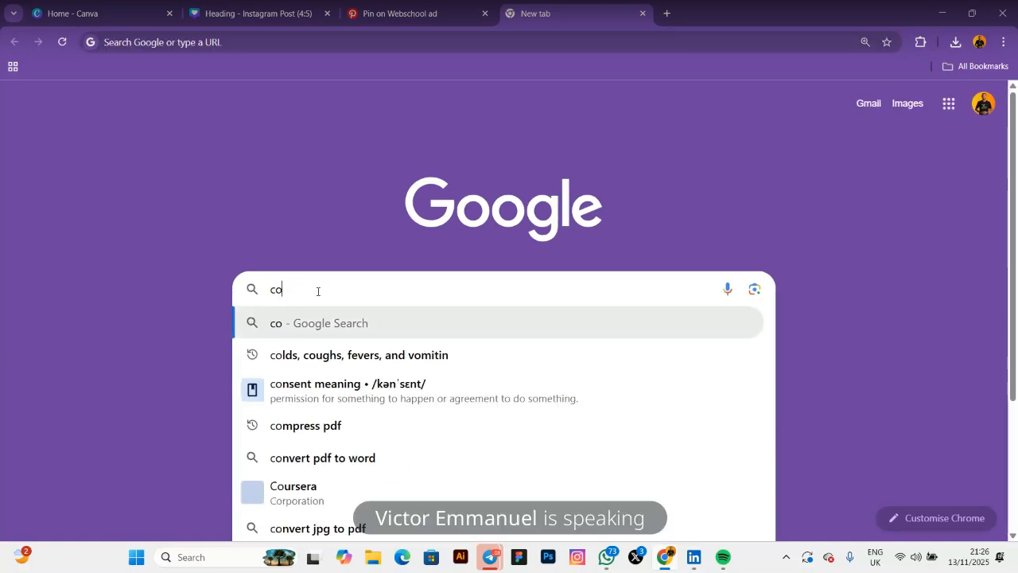
text(rd)
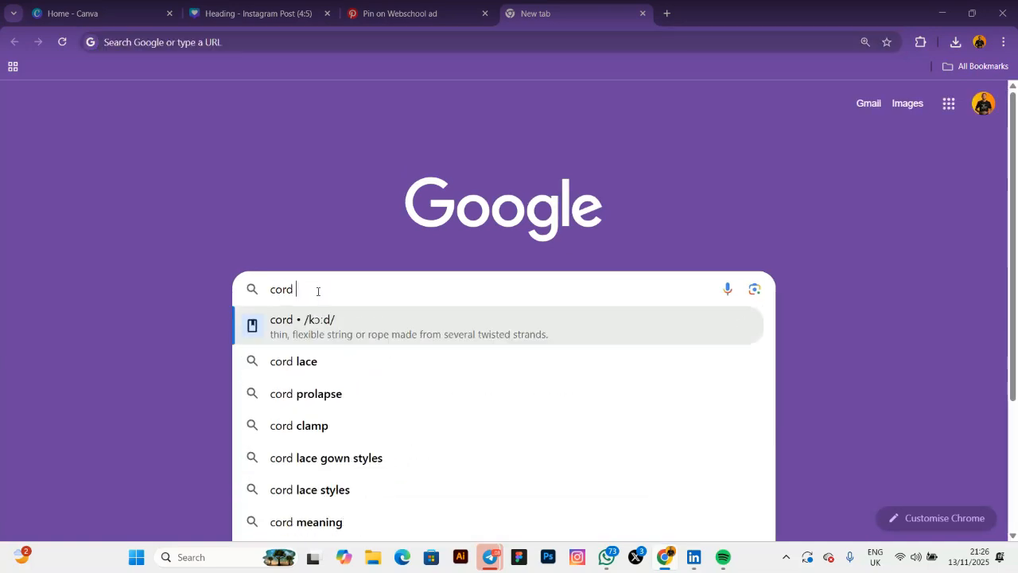
key(BackSpace)
key(BackSpace)
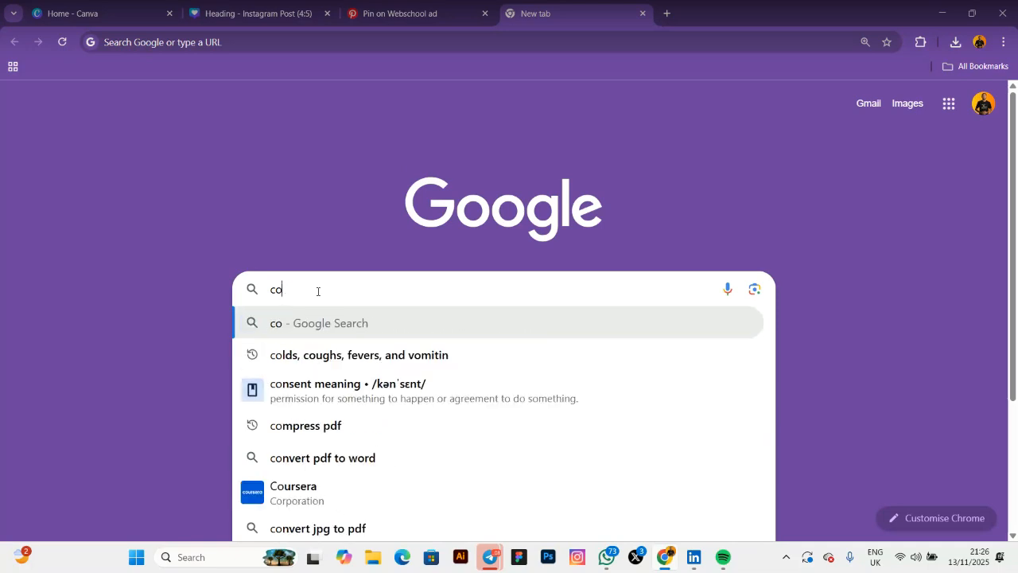
text(d)
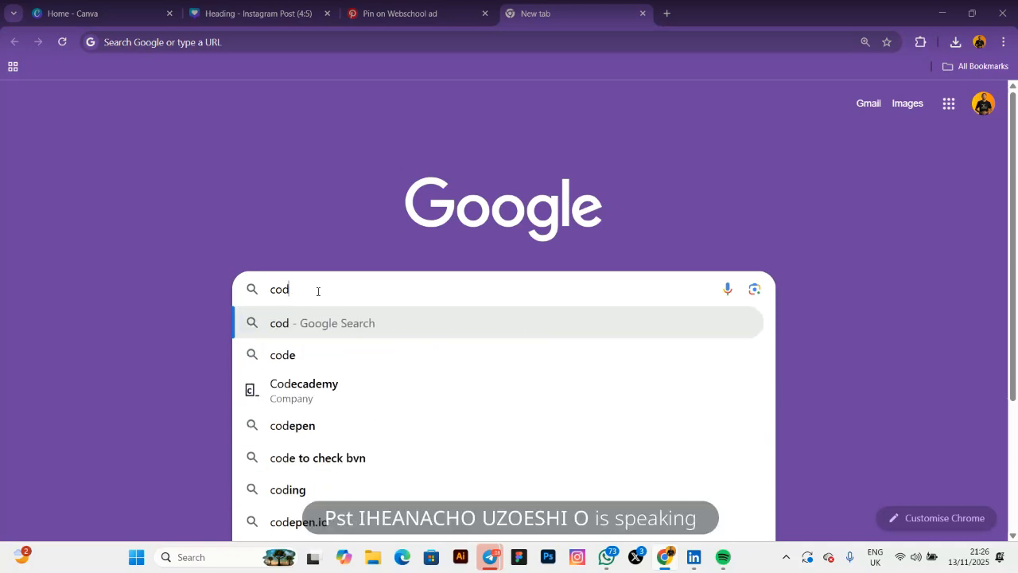
text(ing)
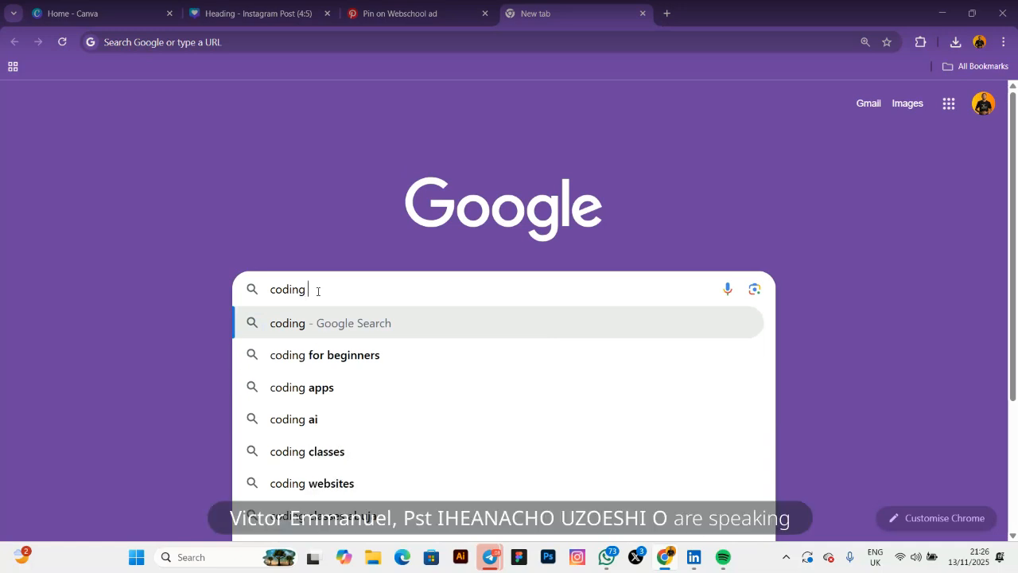
text( se)
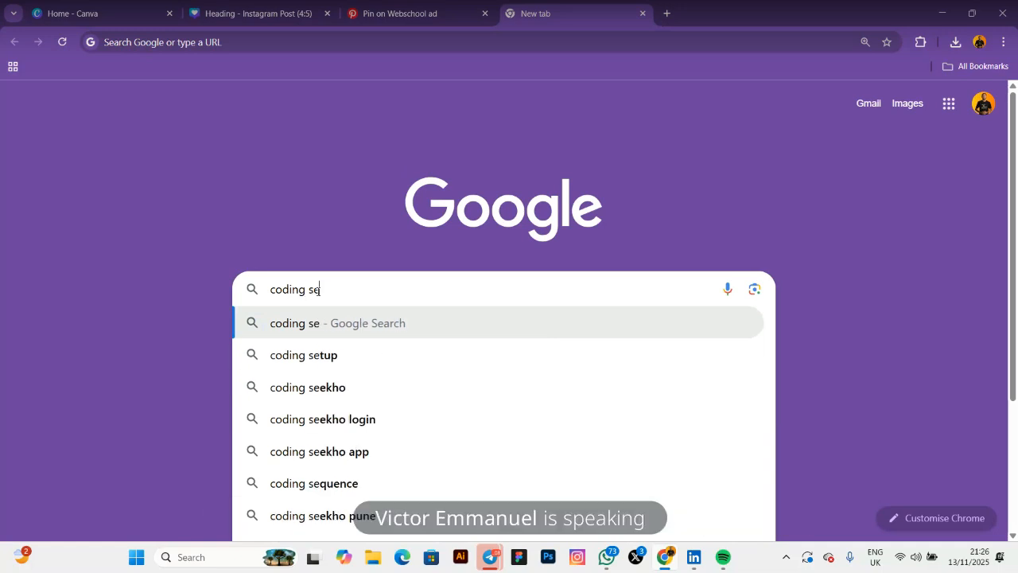
key(BackSpace)
key(BackSpace)
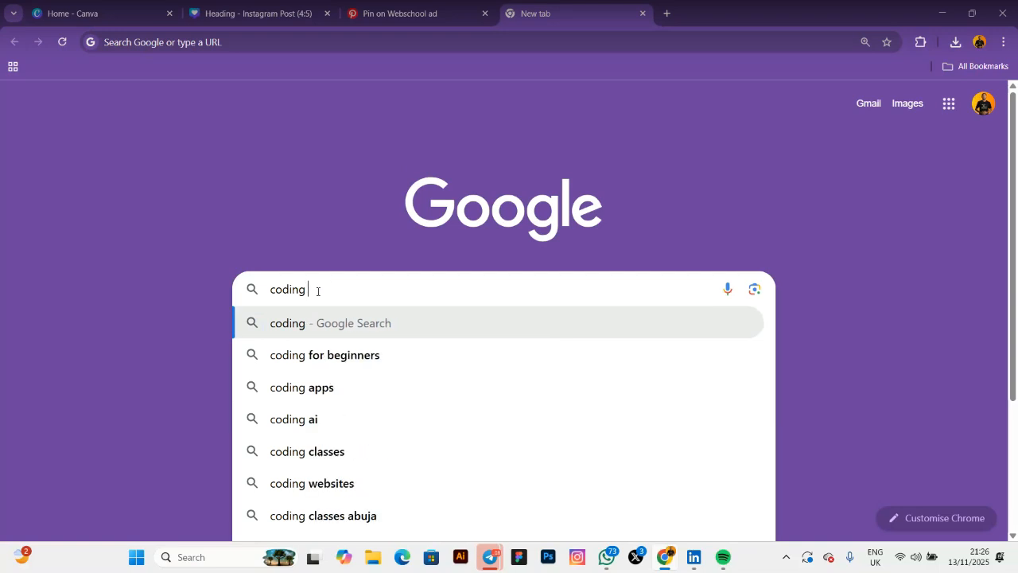
text(tes)
key(BackSpace)
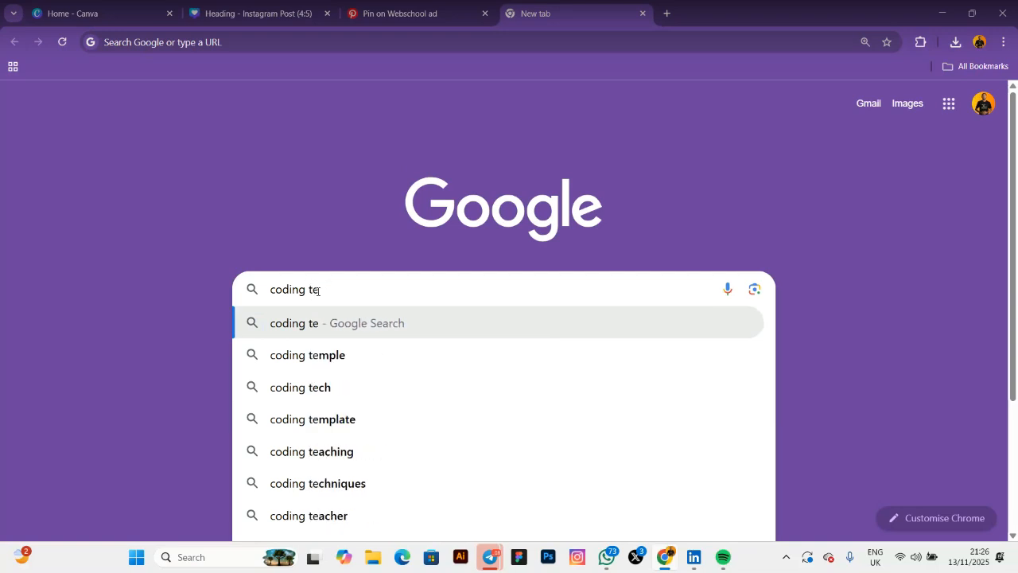
key(F12)
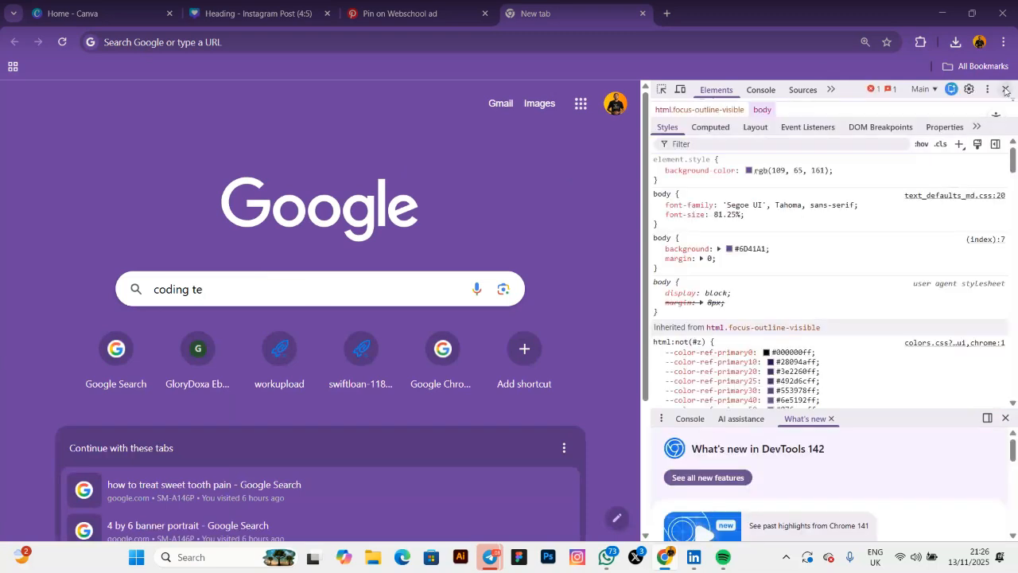
click(1005, 89)
key(BackSpace)
key(BackSpace)
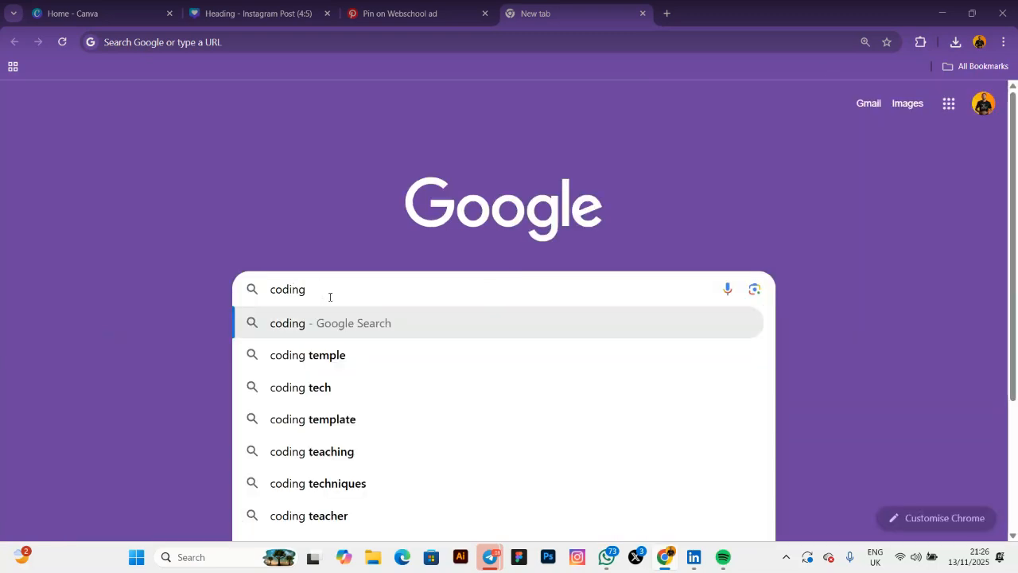
key(BackSpace)
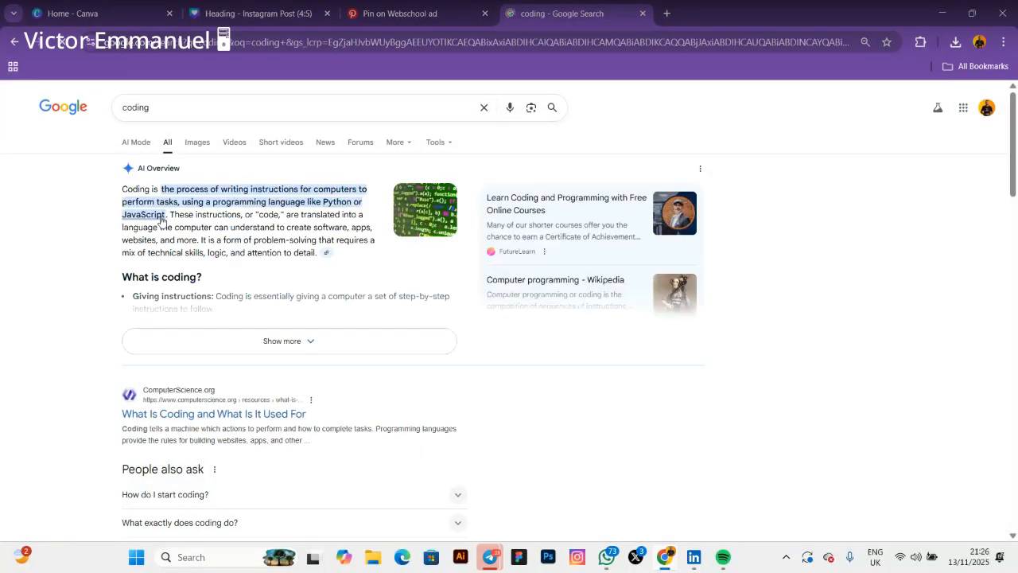
Copy the AI Overview definition of coding, through 'JavaScript', and return to Canva
drag(162, 220, 163, 187)
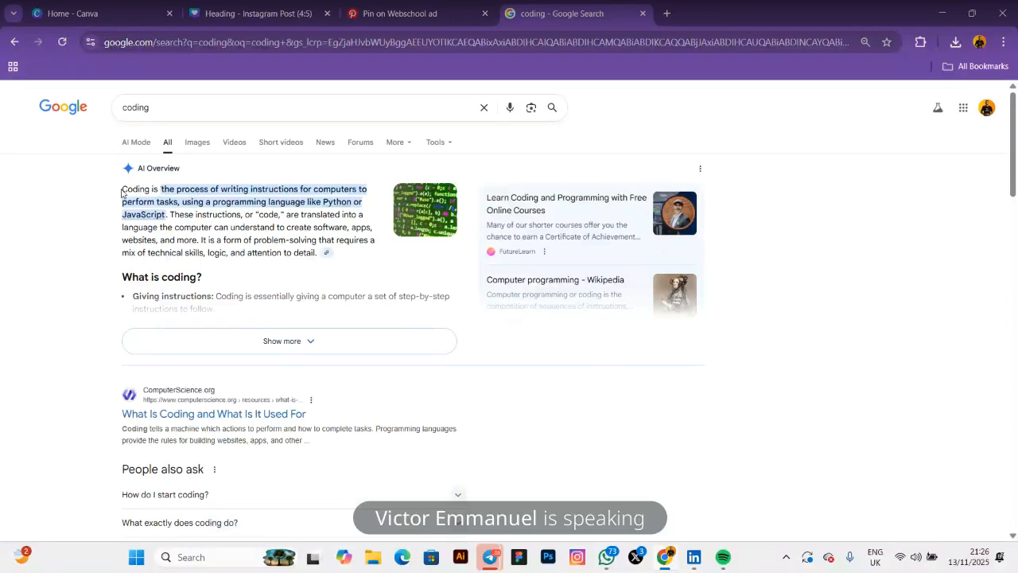
drag(124, 187, 165, 214)
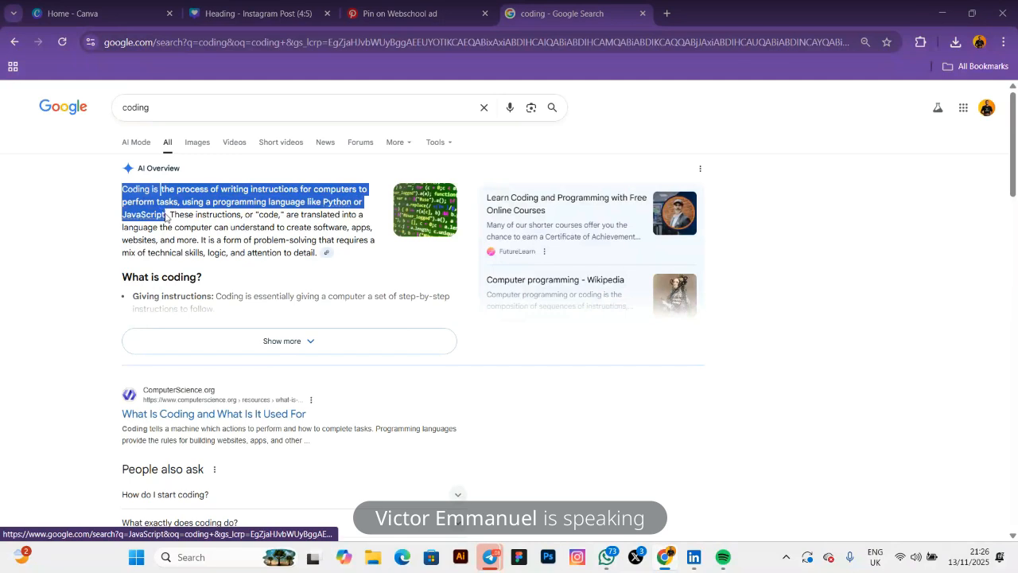
right_click(156, 215)
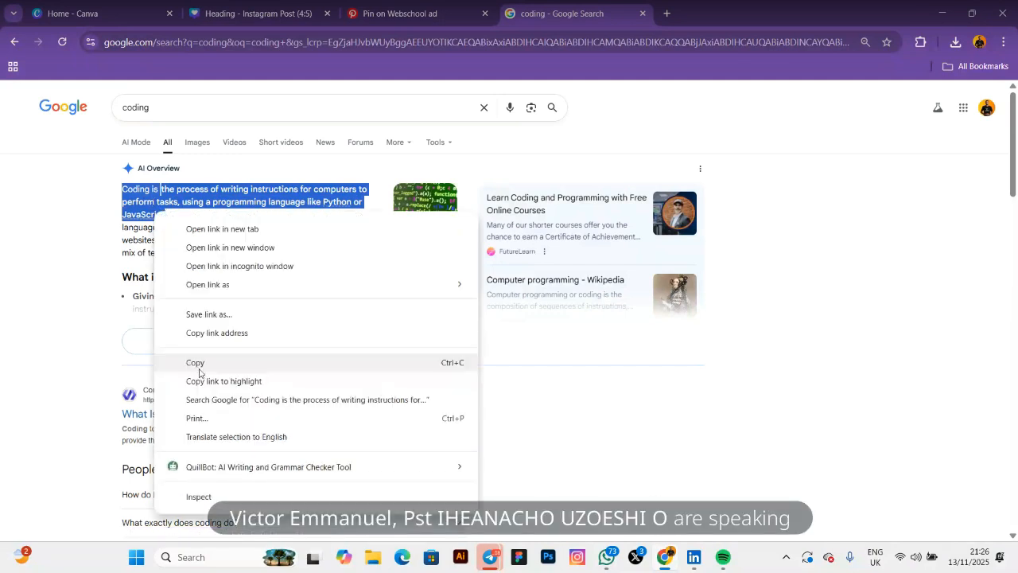
click(199, 366)
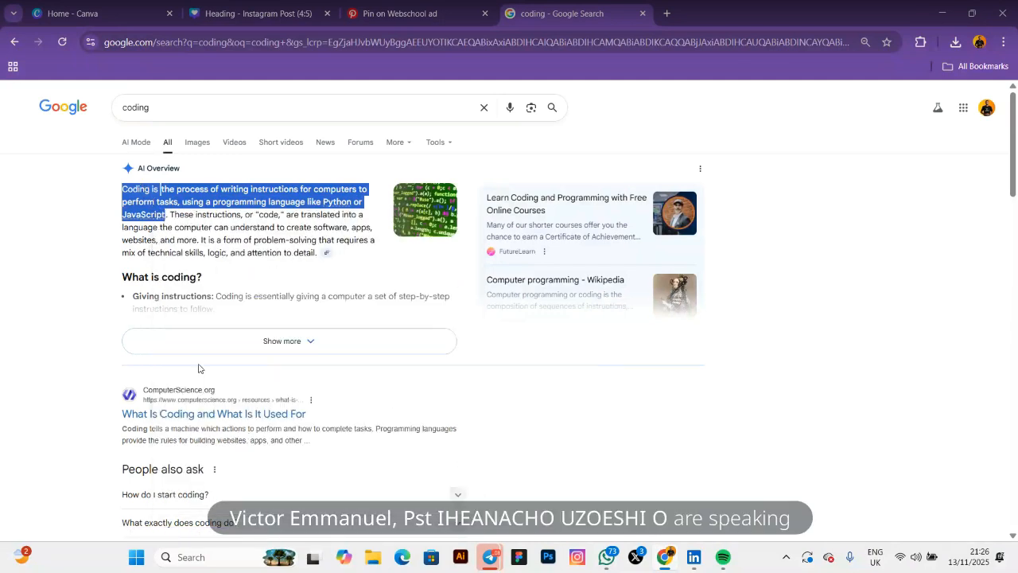
scroll(199, 368, down, 5)
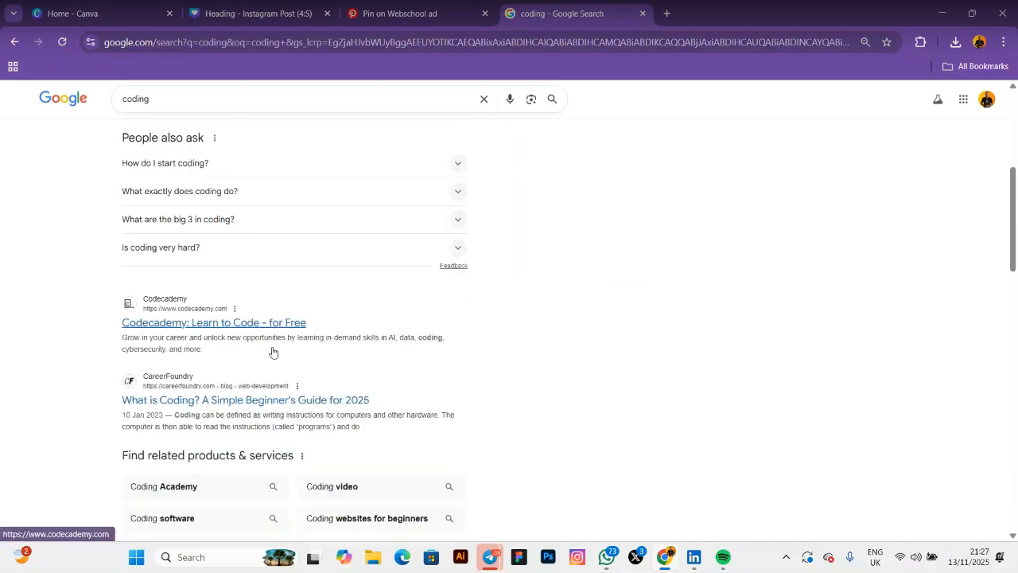
scroll(486, 105, up, 5)
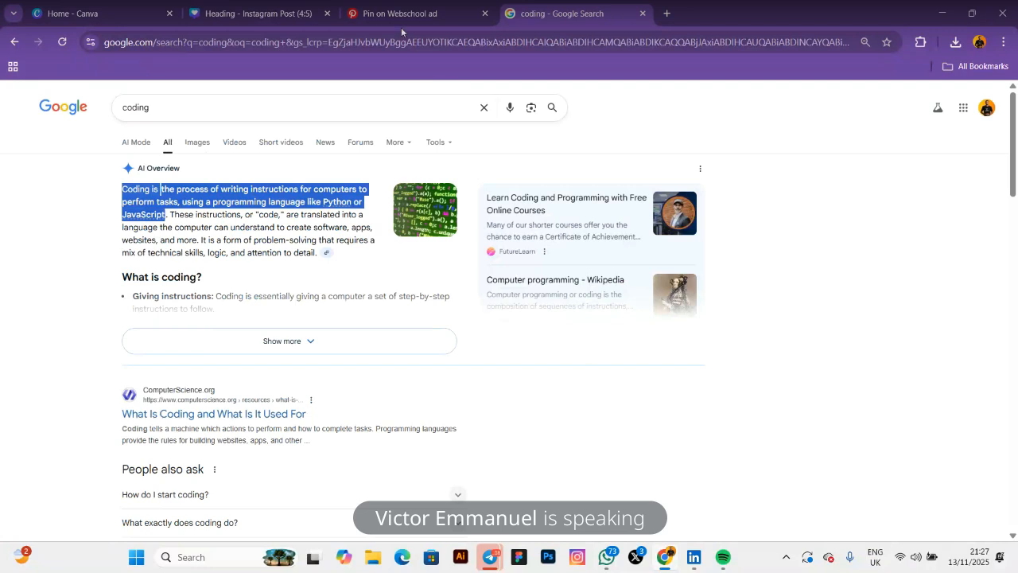
click(239, 14)
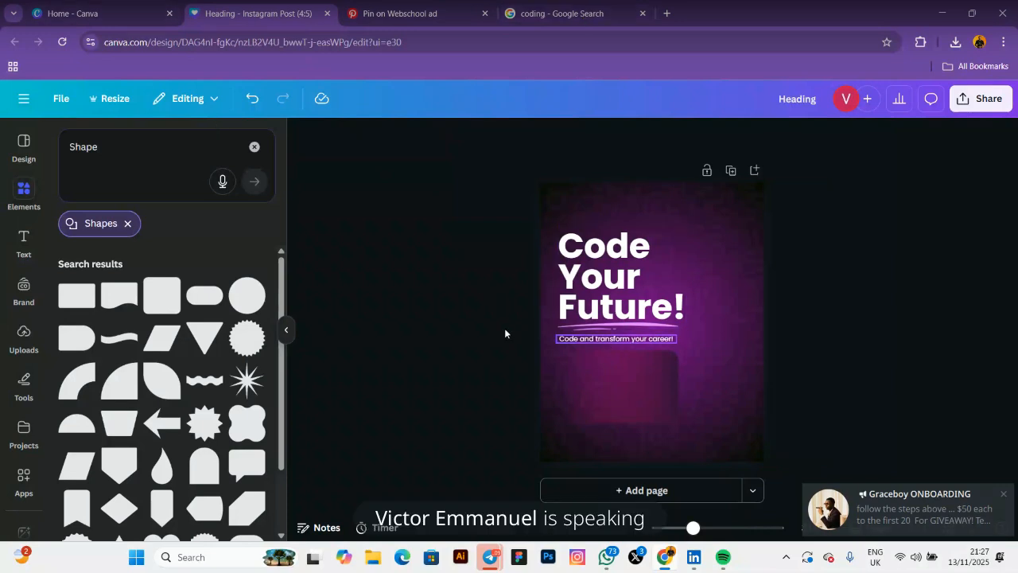
Paste the coding definition into a new body text box, narrowed and placed below the subtitle
click(23, 238)
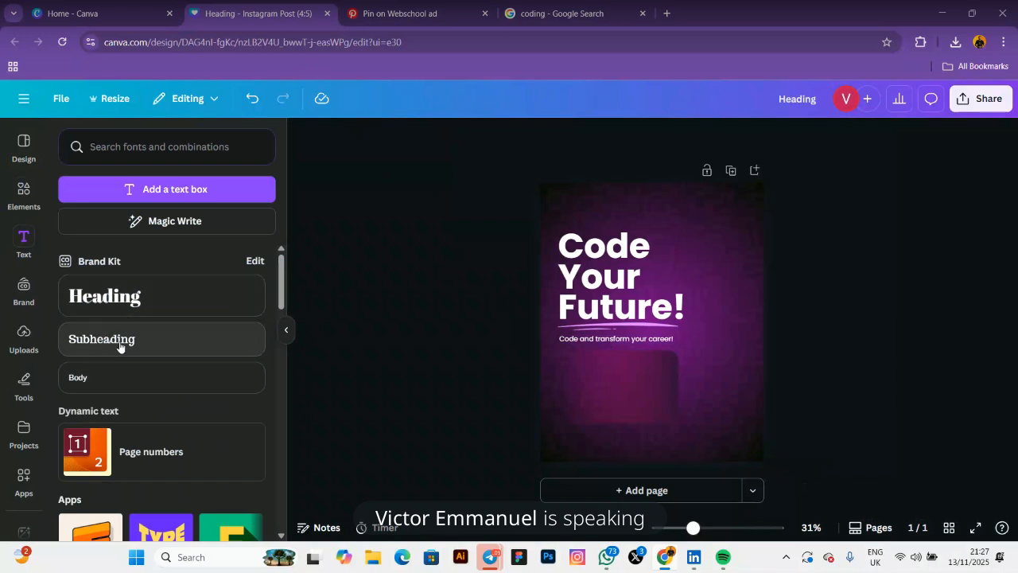
click(100, 387)
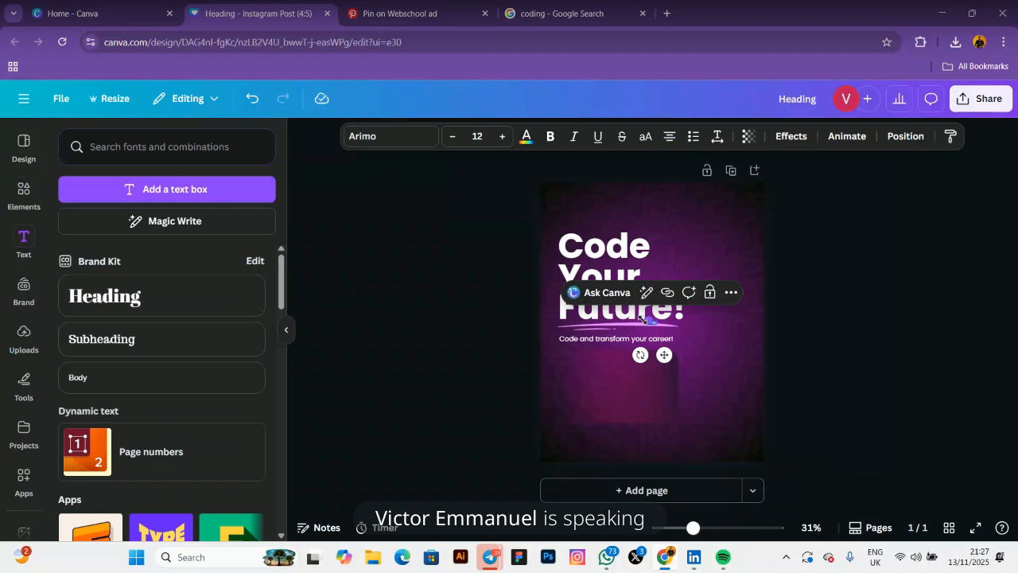
drag(668, 353, 597, 397)
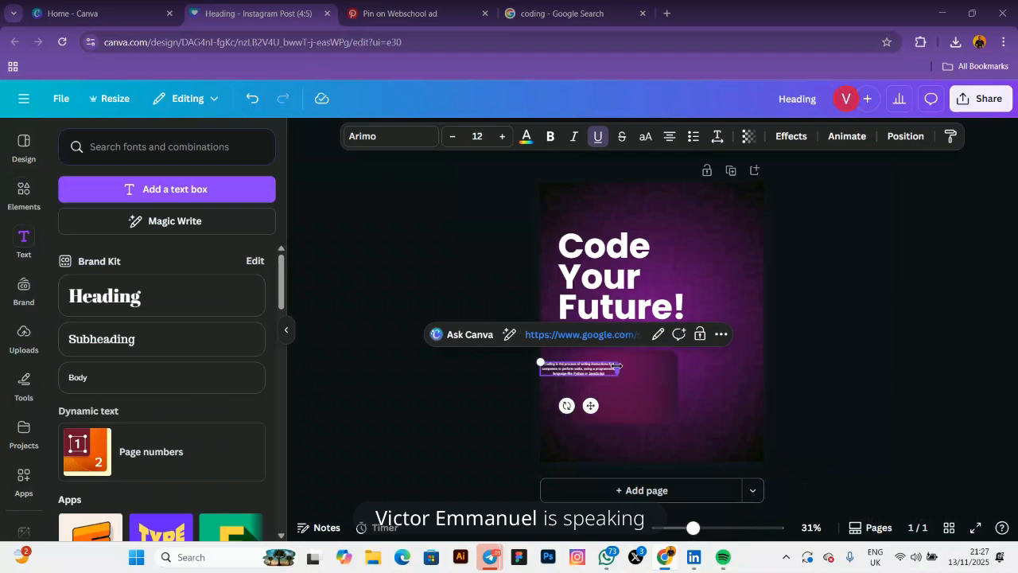
drag(617, 365, 602, 366)
drag(583, 408, 610, 414)
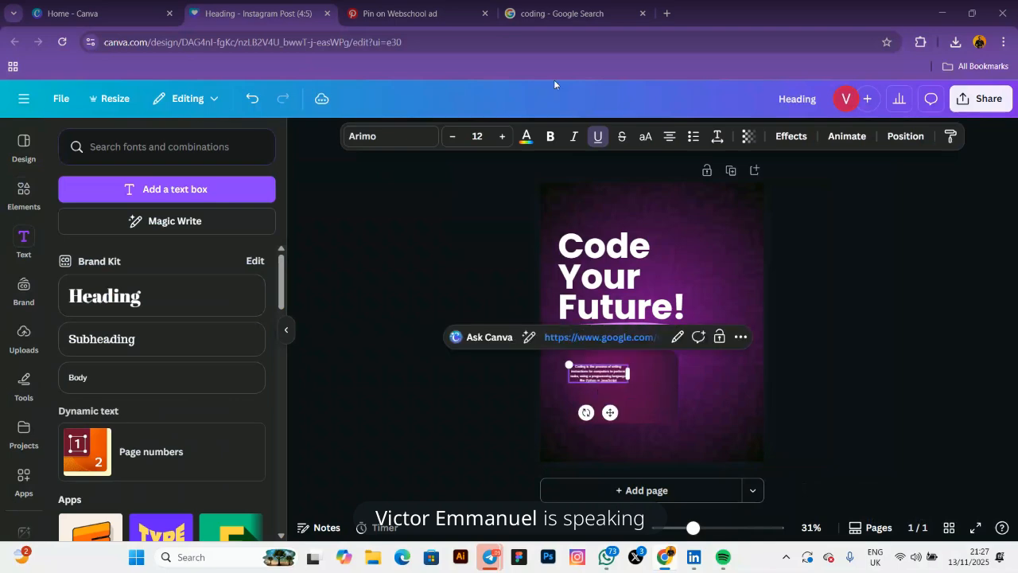
click(400, 9)
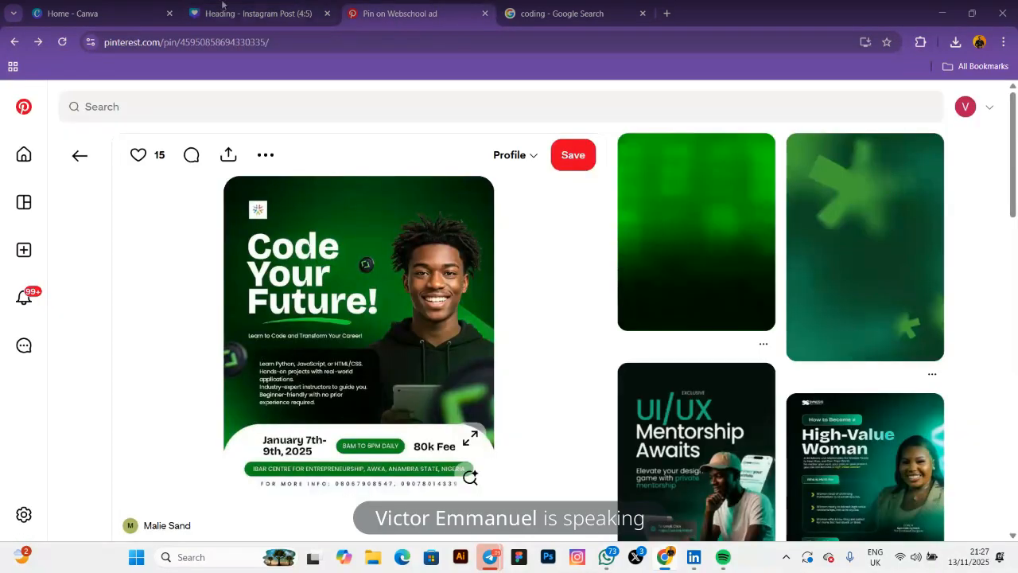
Scroll through the Google 'coding' results, then go back to the Canva design
click(557, 11)
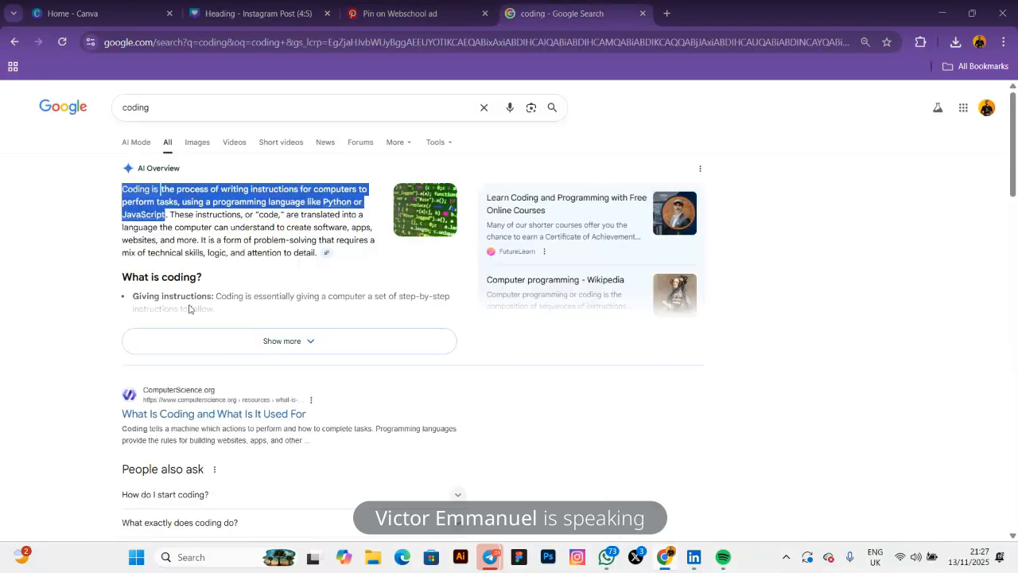
scroll(139, 314, down, 3)
scroll(142, 321, down, 1)
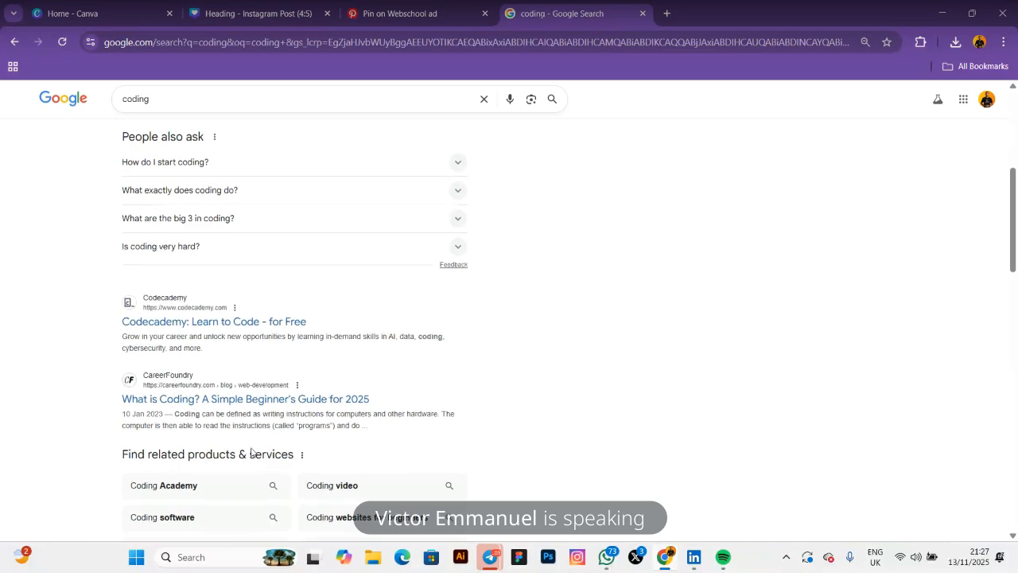
scroll(212, 398, down, 3)
scroll(183, 381, down, 3)
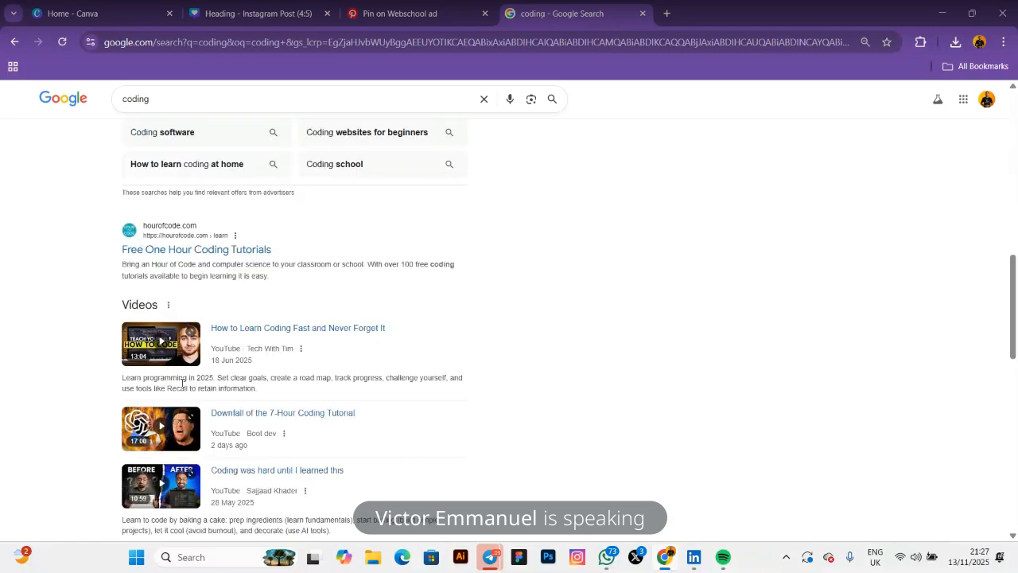
scroll(202, 298, up, 9)
scroll(204, 277, up, 2)
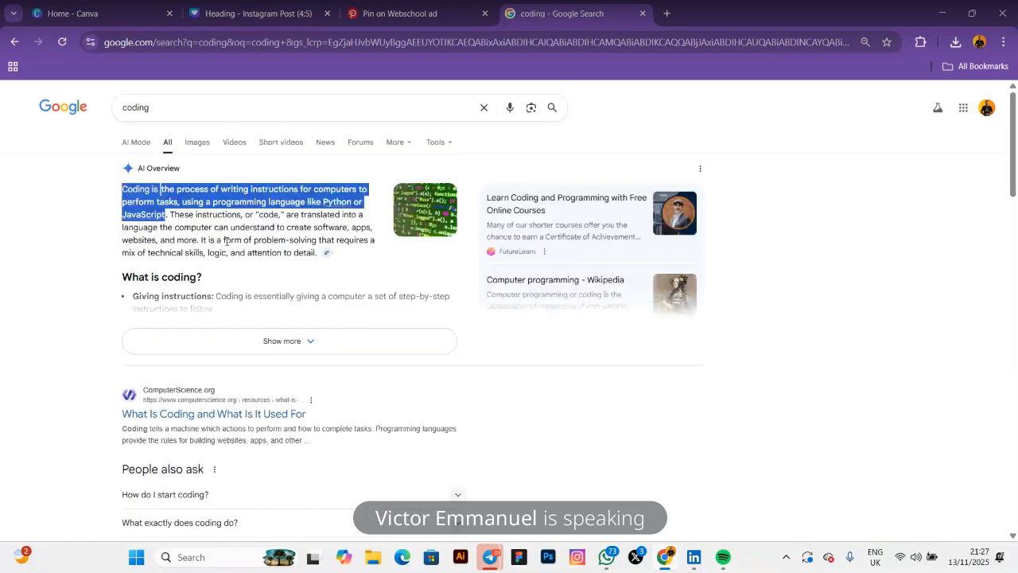
click(255, 13)
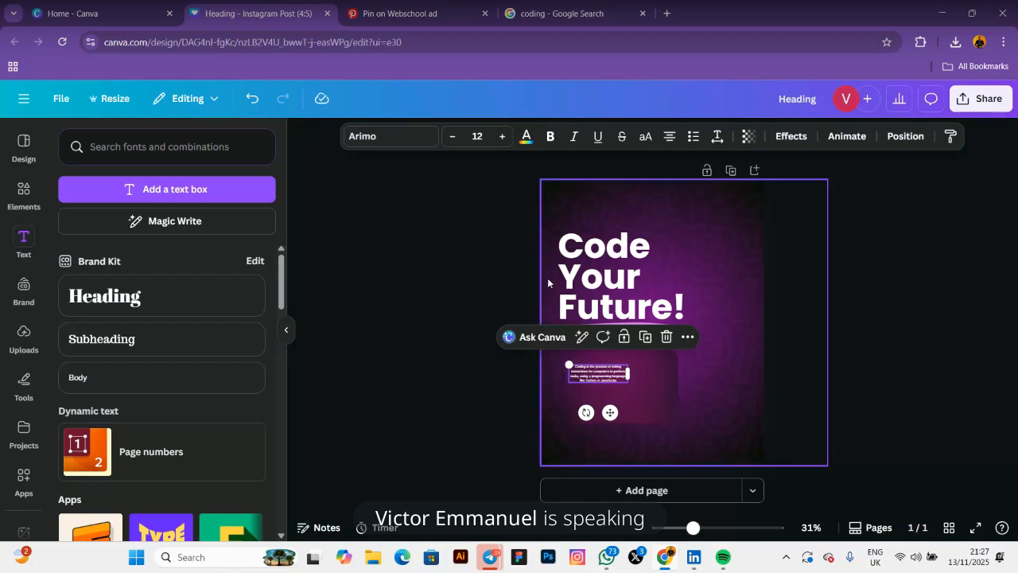
Set the coding definition to size 21 and widen its text box
click(478, 136)
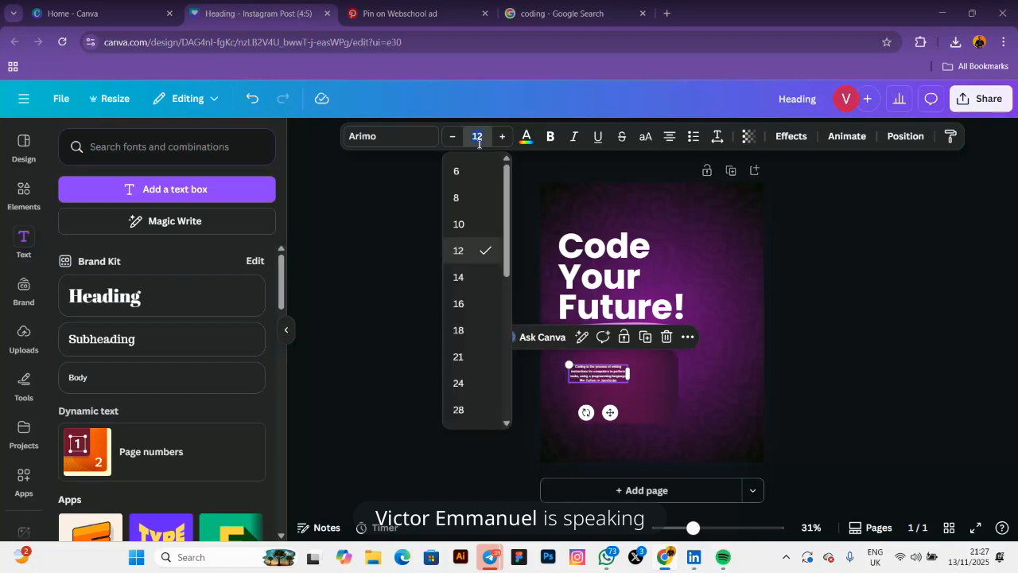
click(391, 350)
click(597, 339)
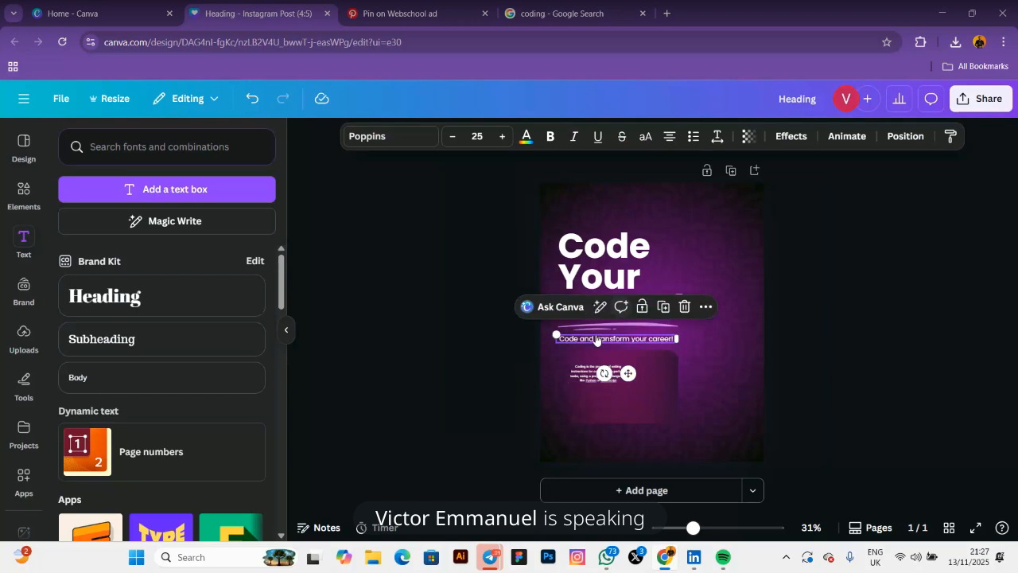
click(588, 388)
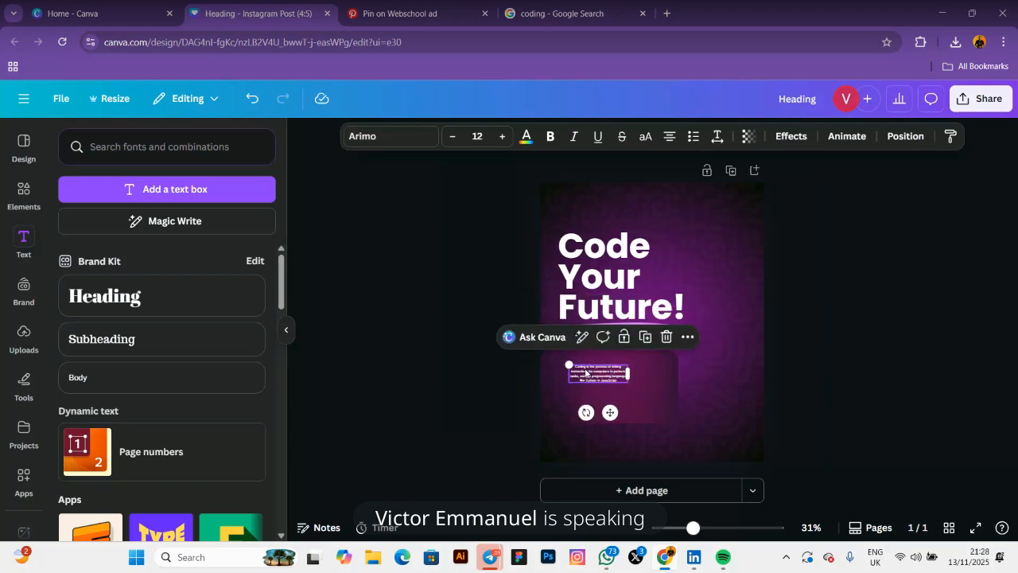
click(471, 135)
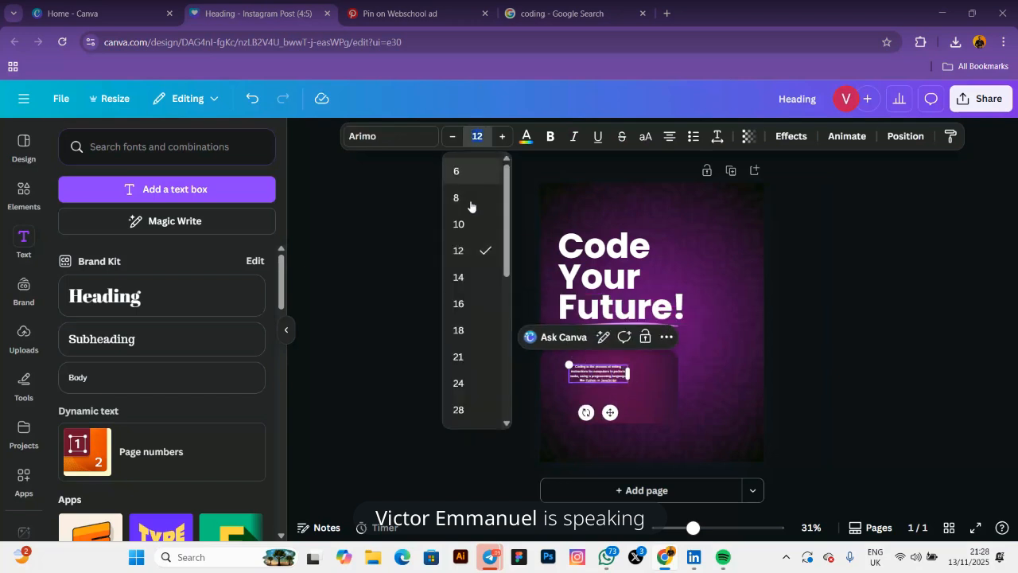
click(457, 357)
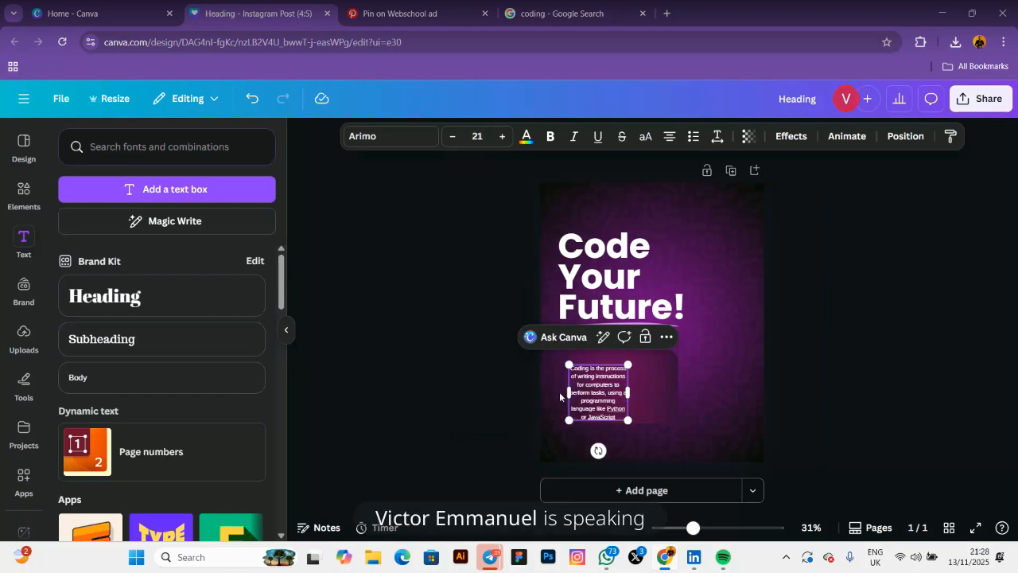
drag(627, 392, 658, 384)
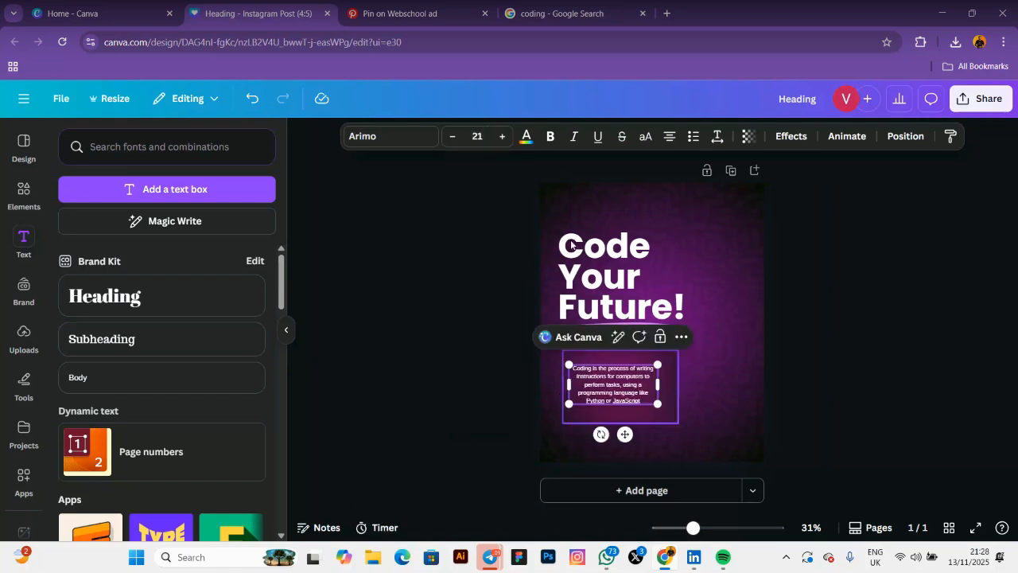
Justify the coding paragraph and widen its box to about 472 px
click(671, 138)
click(671, 138)
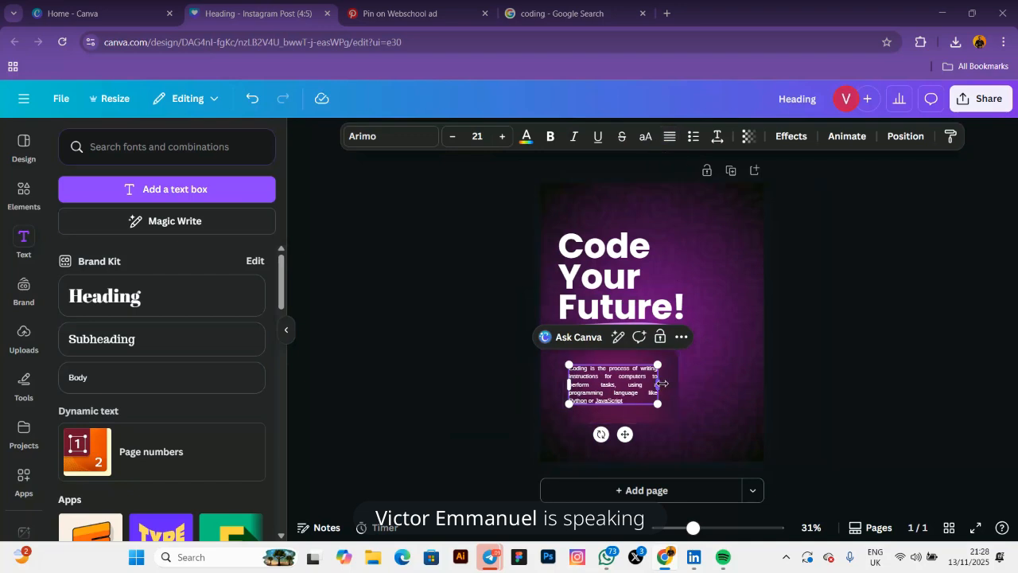
mouse_move(657, 385)
mouse_down()
mouse_move(676, 377)
mouse_move(667, 383)
mouse_up()
Nudge the coding paragraph up and place a duplicate beneath it
click(463, 390)
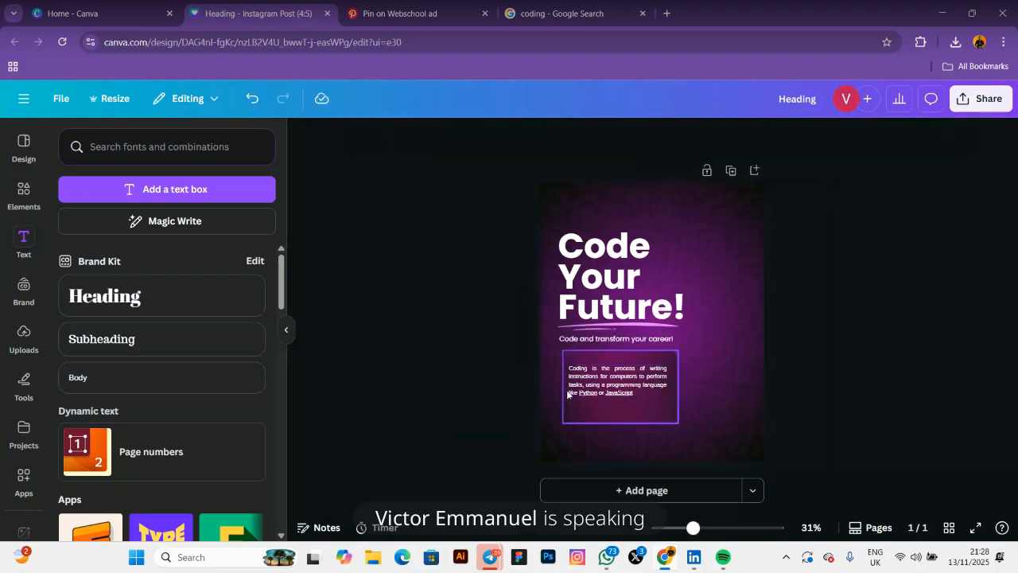
click(621, 377)
drag(621, 377, 618, 362)
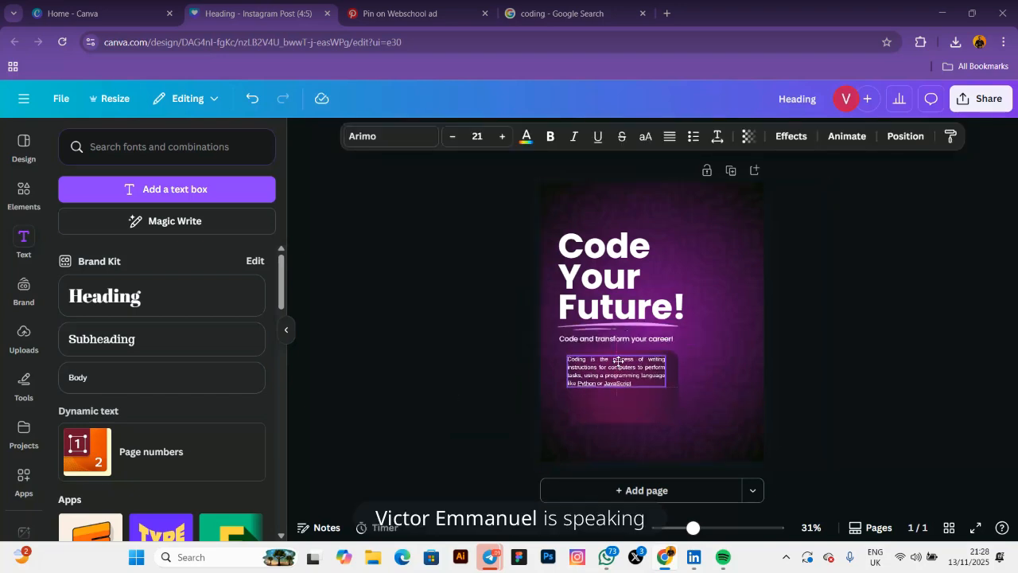
click(667, 330)
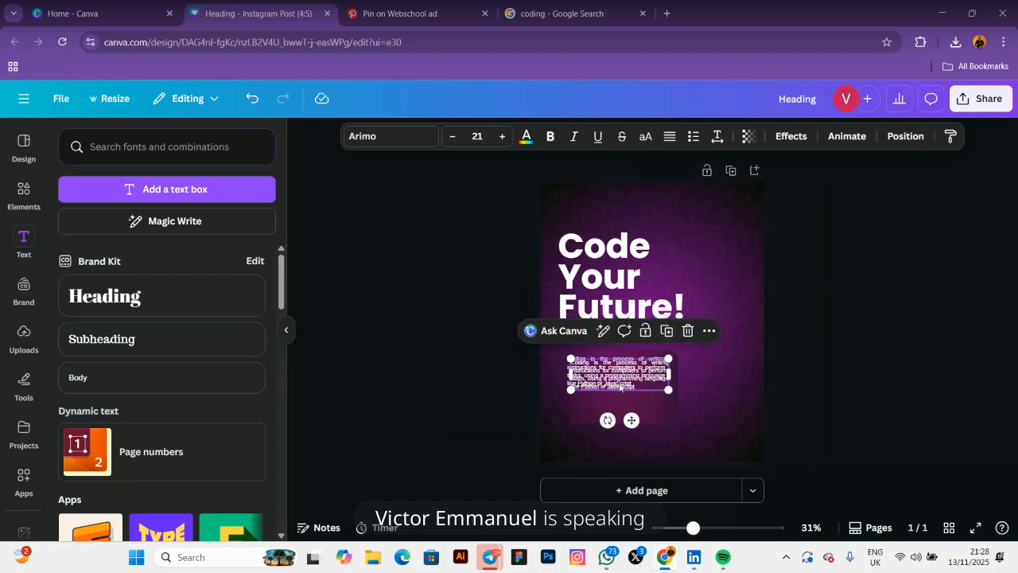
drag(620, 387, 614, 416)
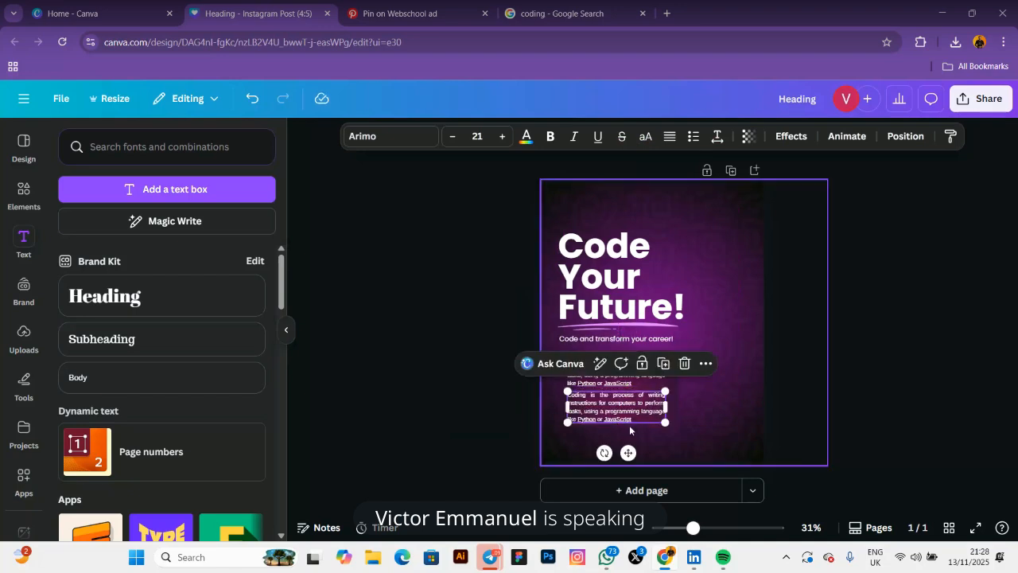
Delete the last two lines of the copy, leaving a two-line paragraph
click(637, 420)
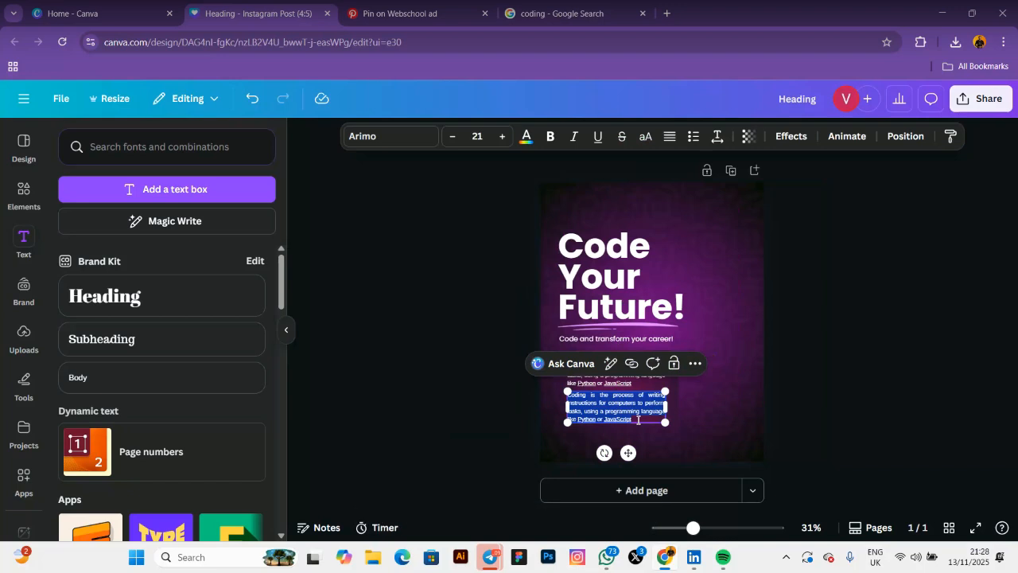
drag(638, 420, 567, 409)
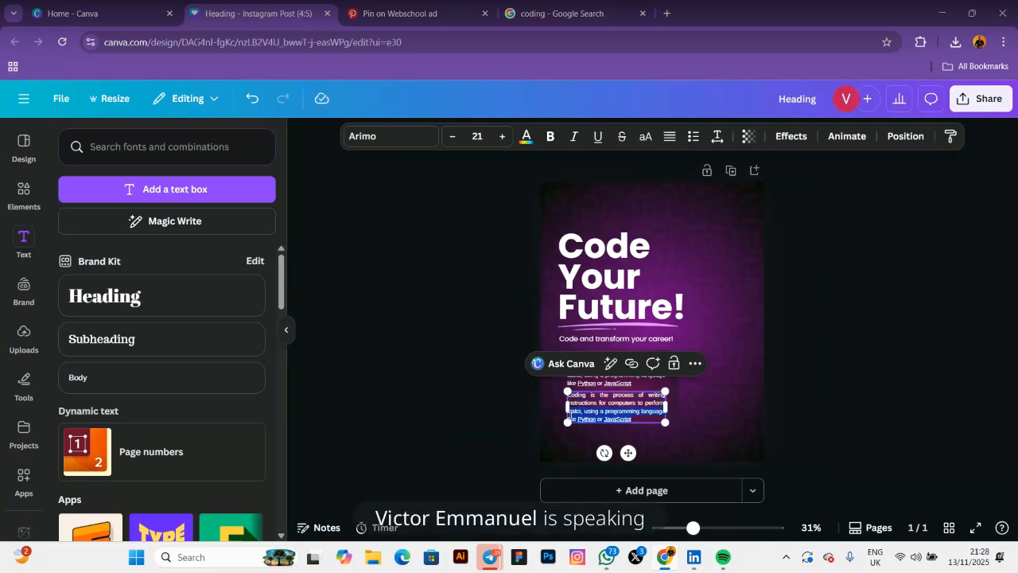
key(BackSpace)
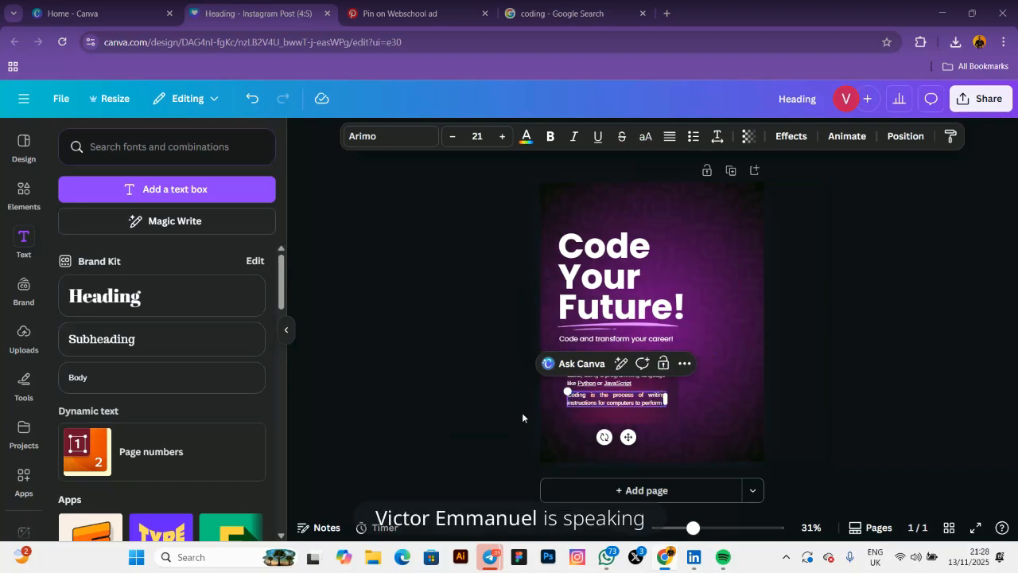
click(482, 387)
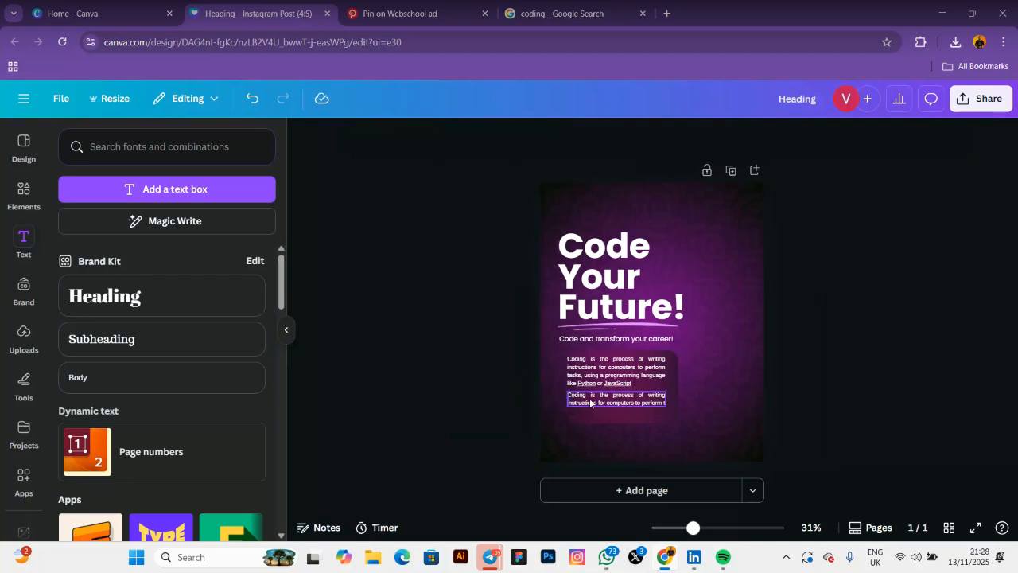
click(590, 403)
click(589, 403)
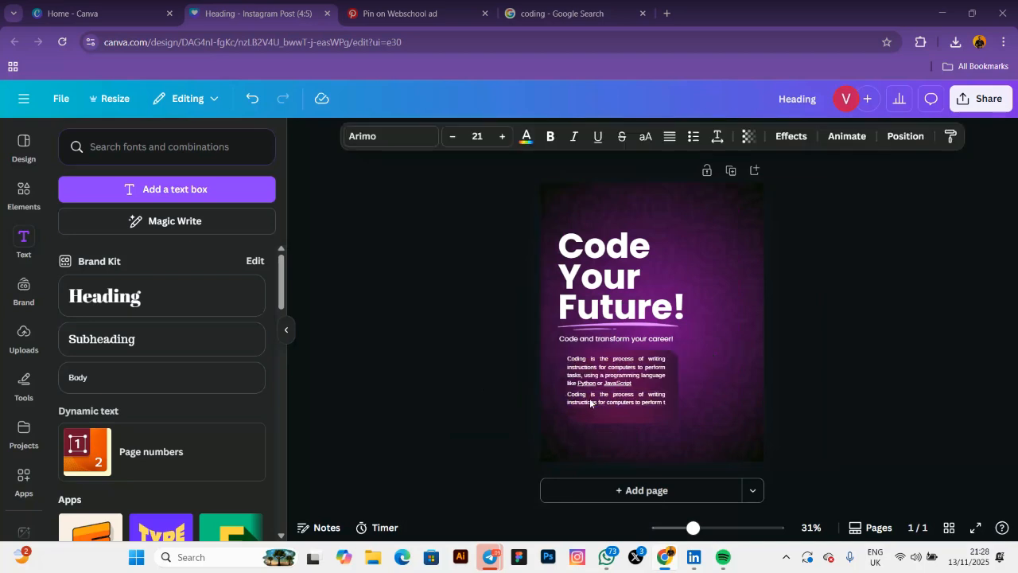
click(594, 410)
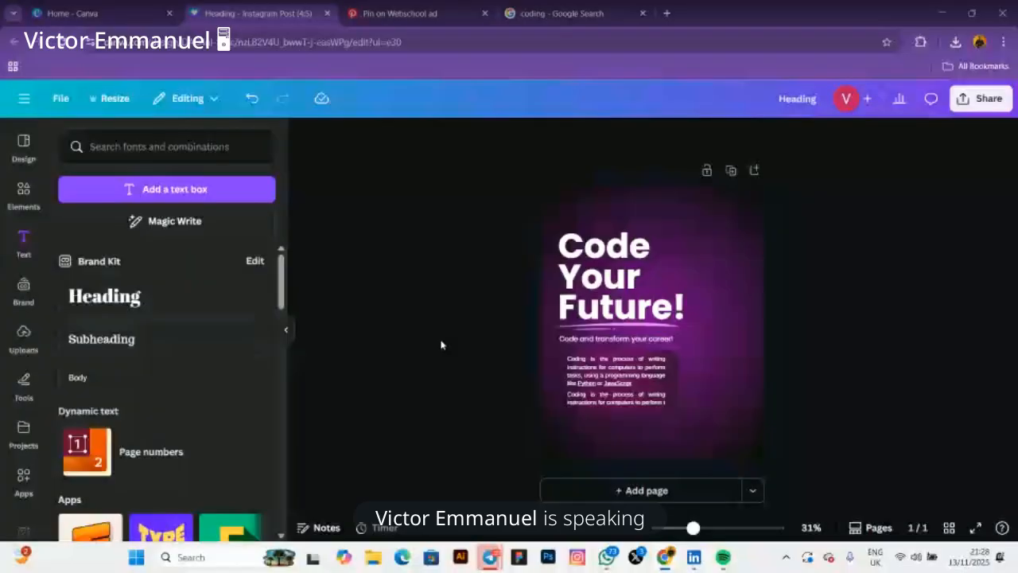
click(597, 368)
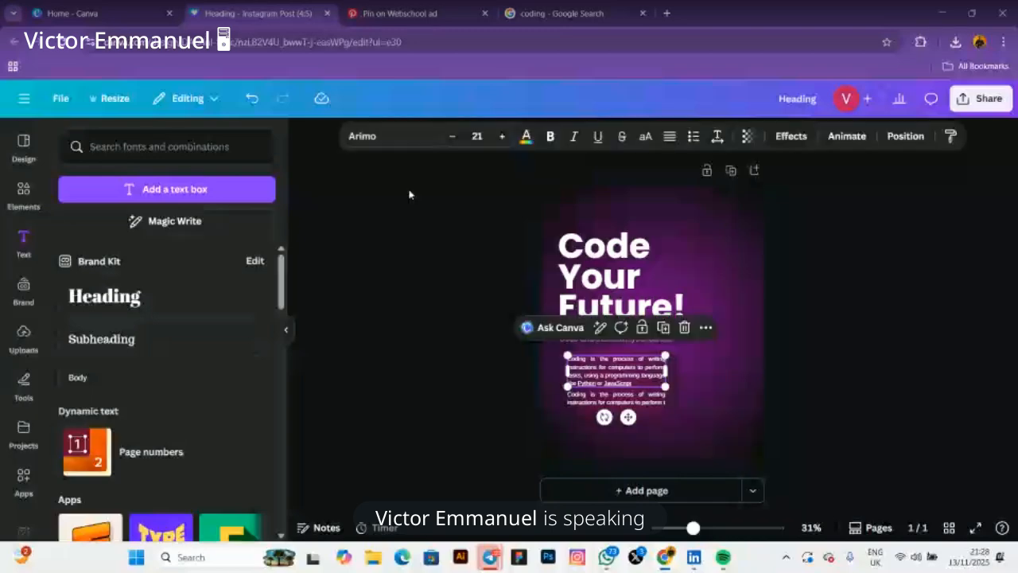
Set the paragraph to Poppins size 20, remove the two-line copy, and widen the box
click(379, 140)
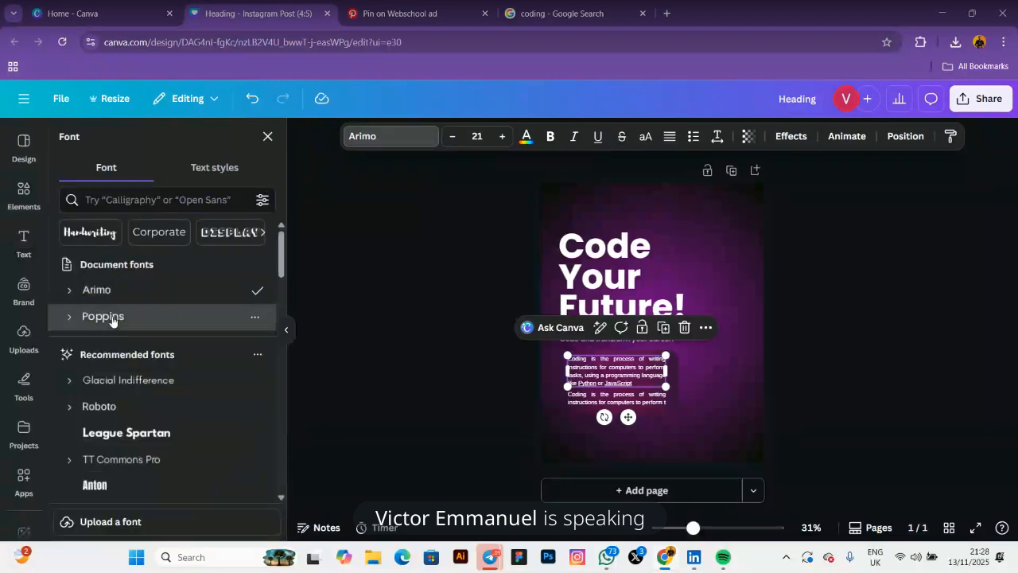
click(109, 318)
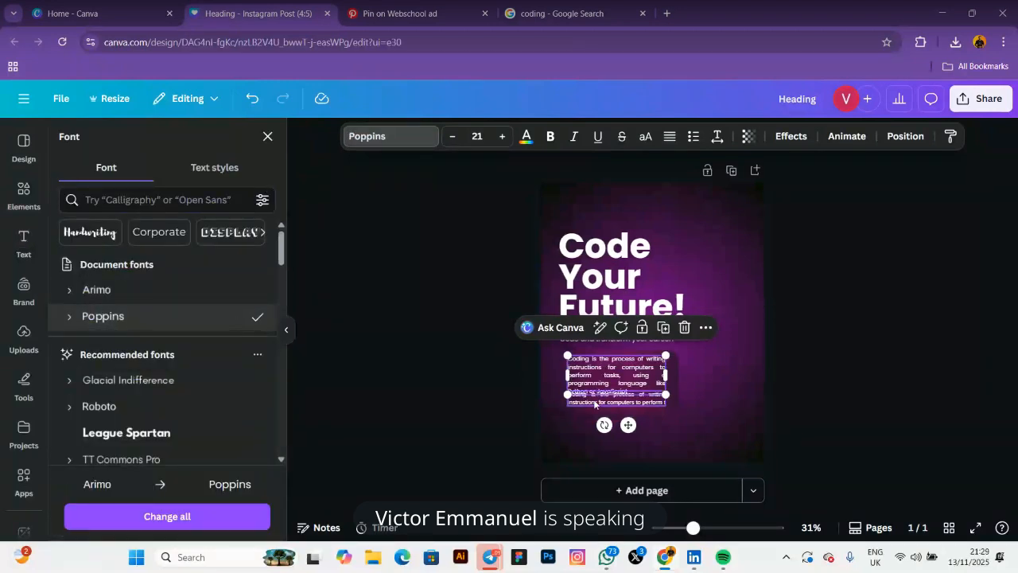
key(ctrl+z)
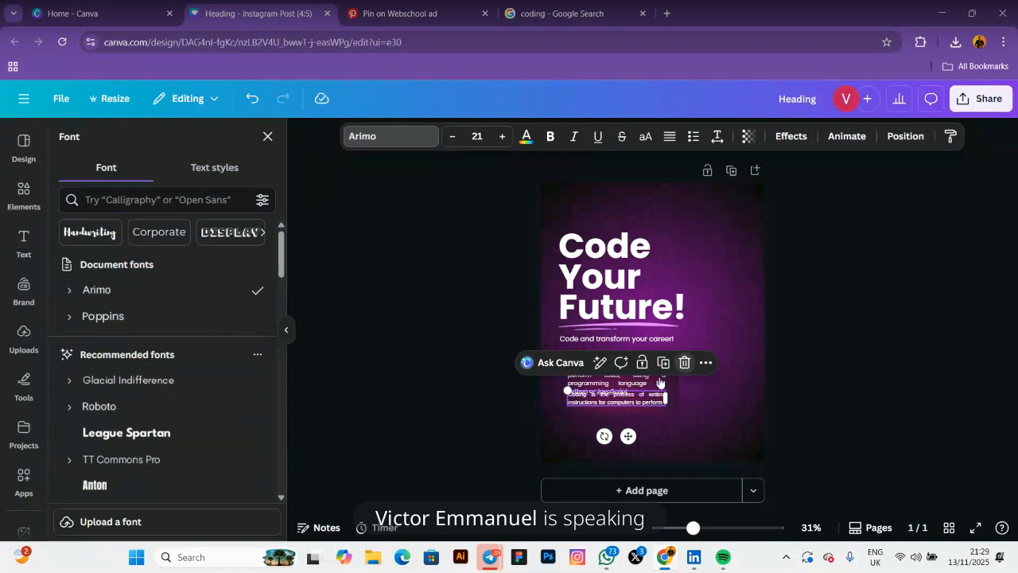
click(684, 363)
click(645, 381)
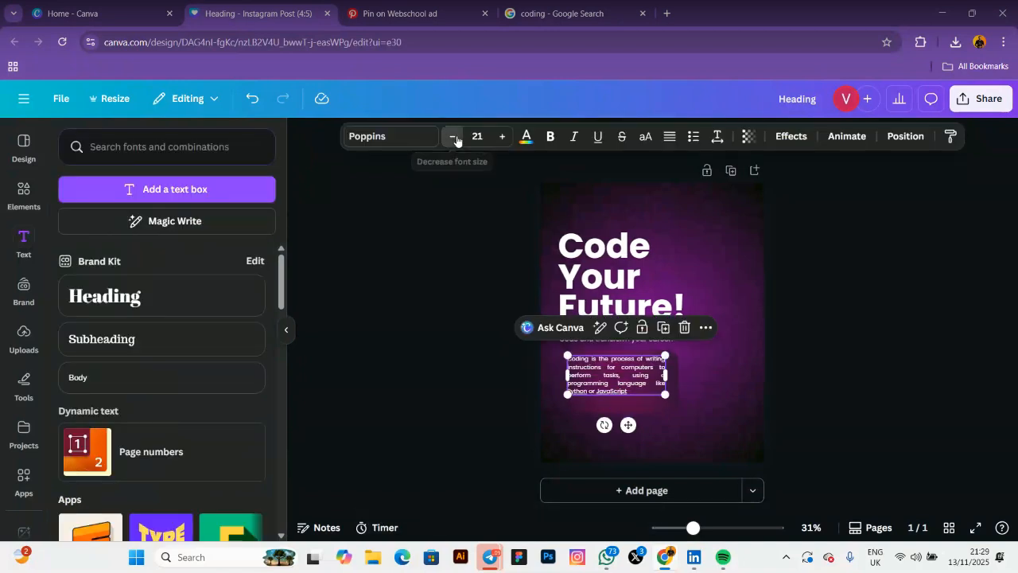
click(455, 139)
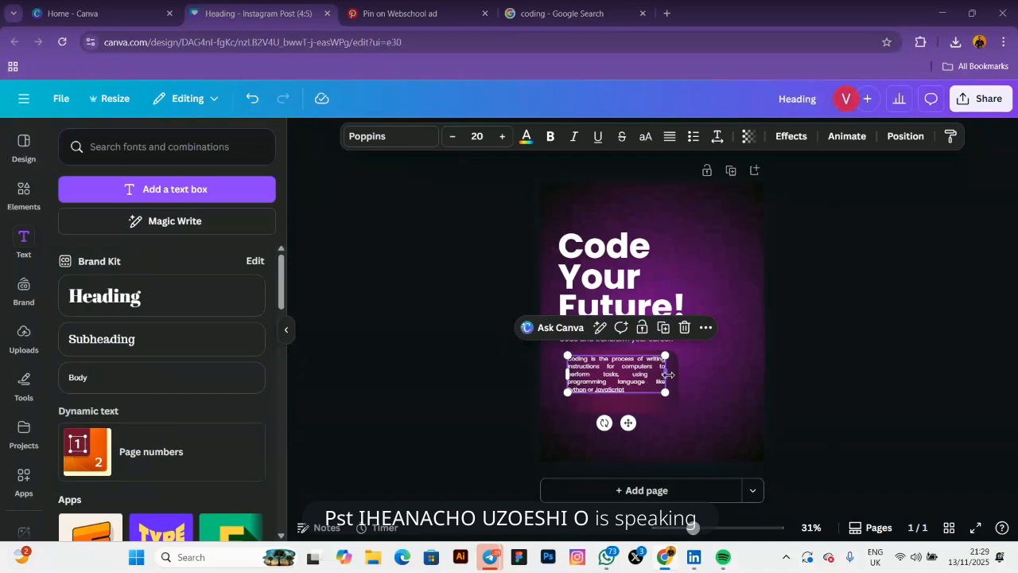
drag(665, 374, 675, 379)
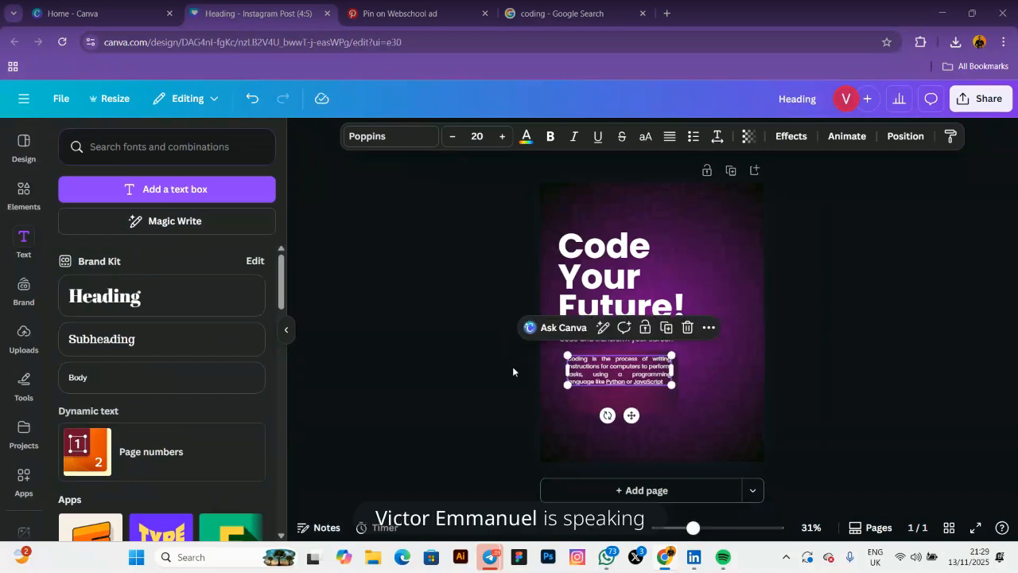
click(492, 379)
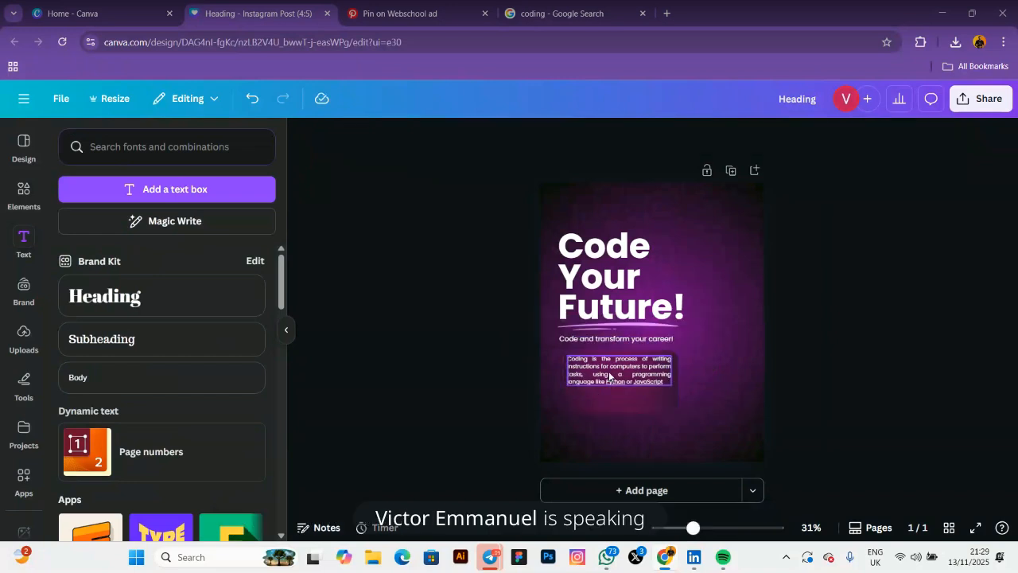
click(610, 378)
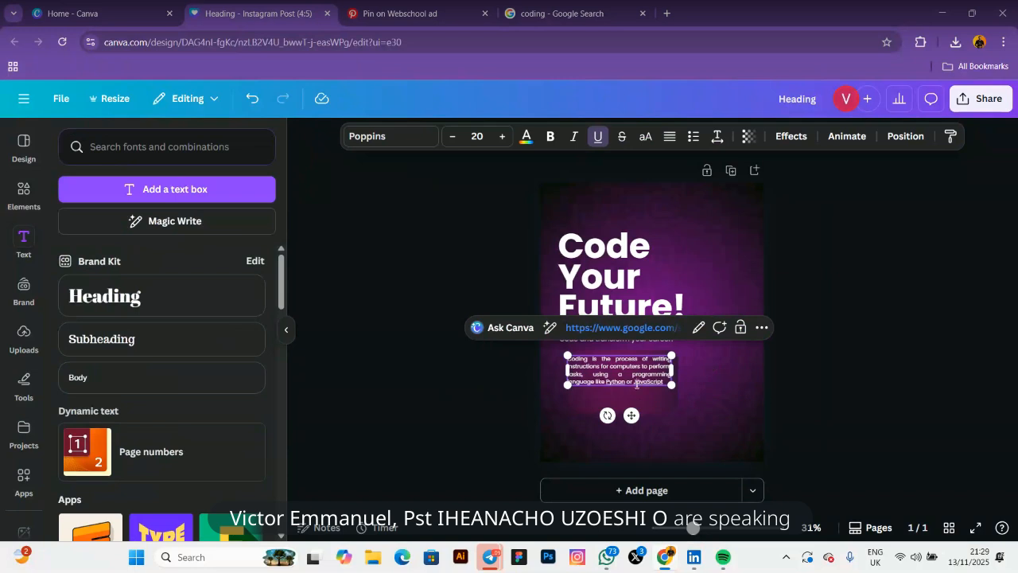
Remove the paragraph's underline and test underlining the words JavaScript and Python
click(598, 136)
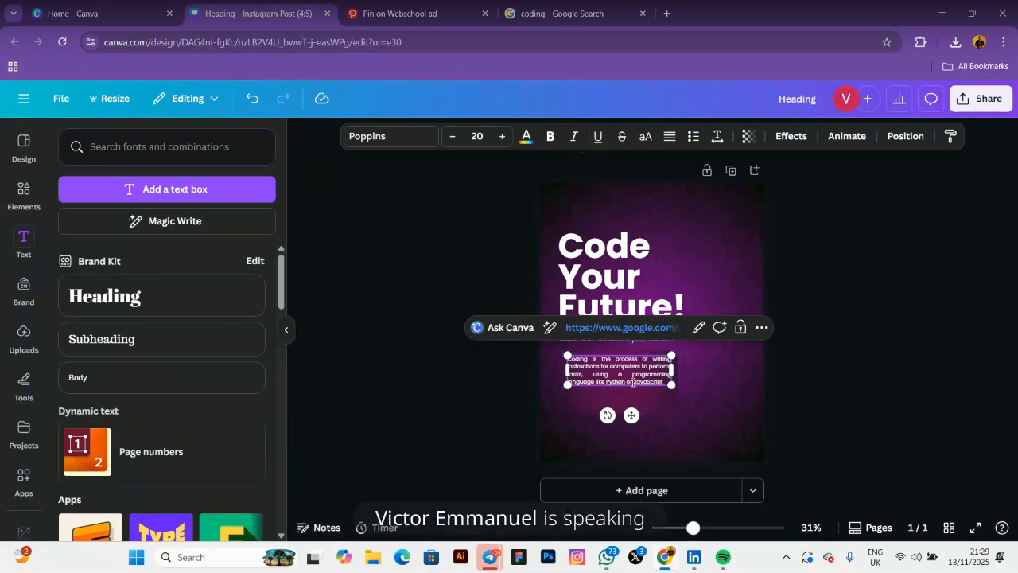
drag(633, 382, 665, 383)
click(597, 137)
click(598, 137)
double_click(614, 382)
click(596, 136)
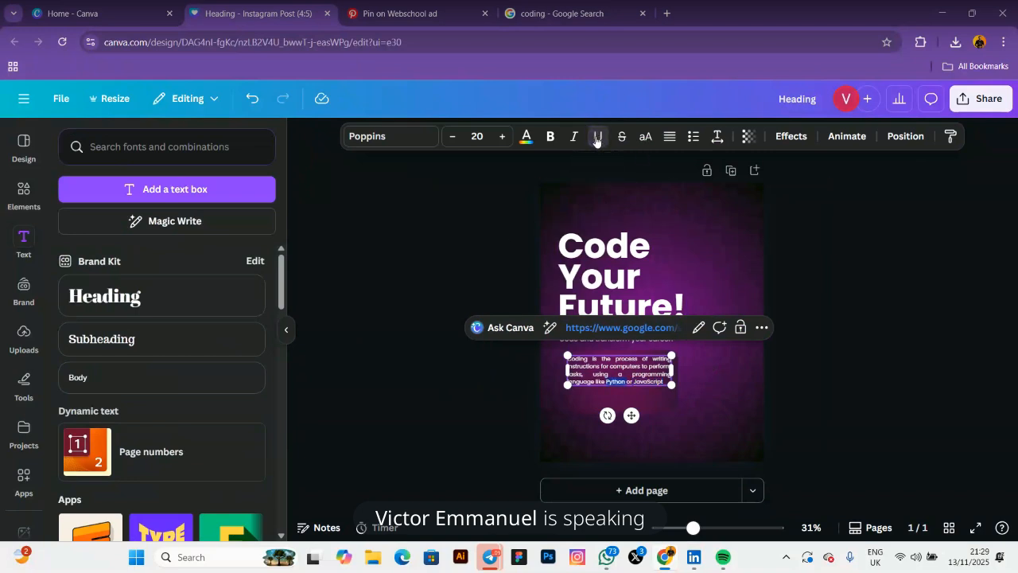
click(497, 262)
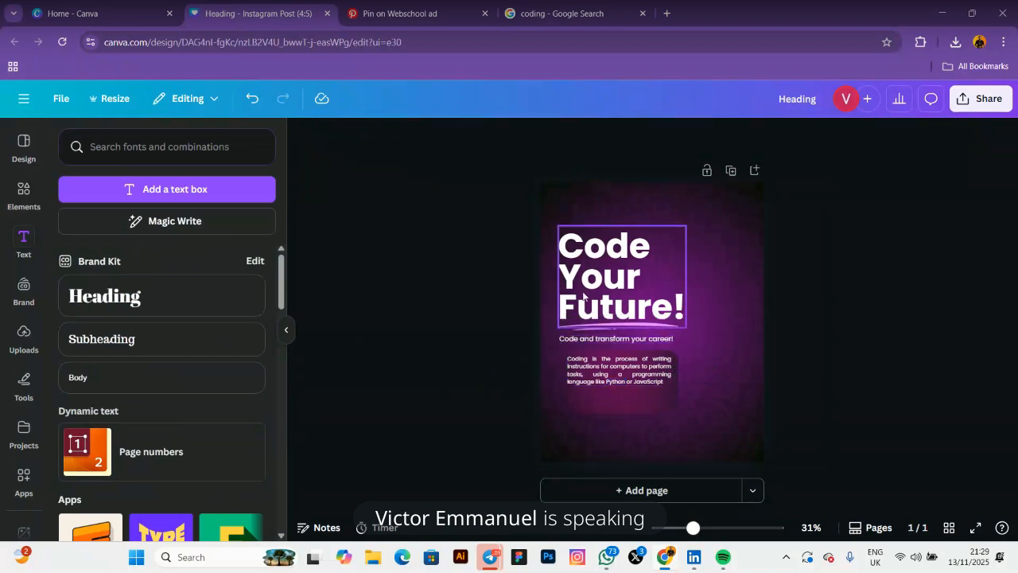
click(601, 371)
click(667, 327)
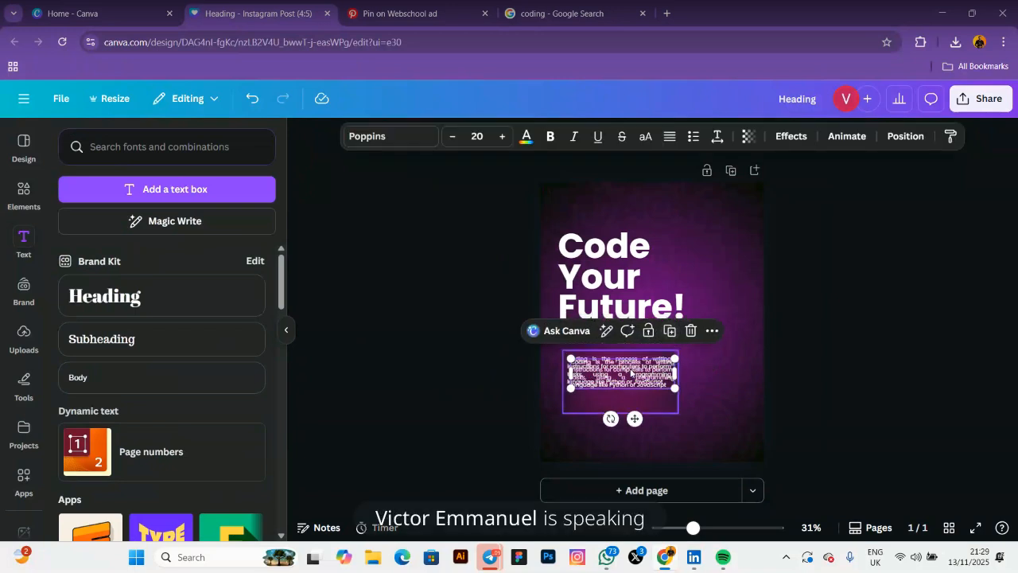
drag(631, 374, 630, 405)
double_click(636, 414)
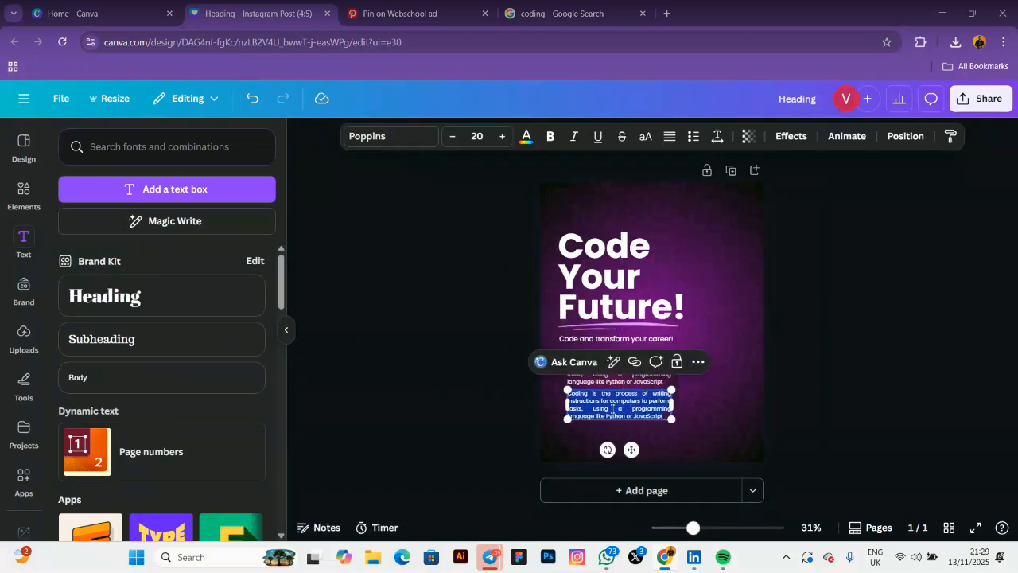
click(577, 408)
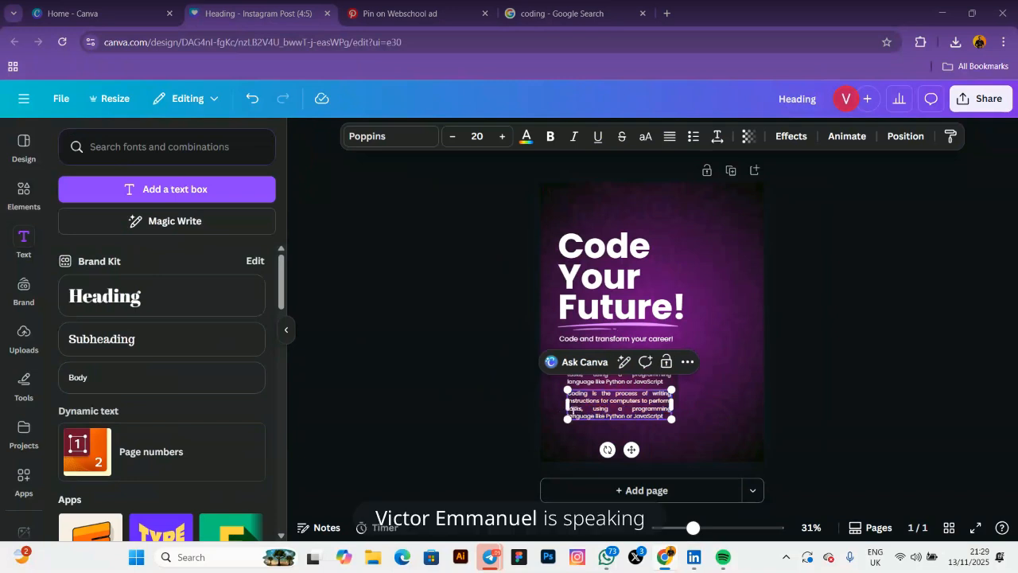
drag(570, 408, 665, 415)
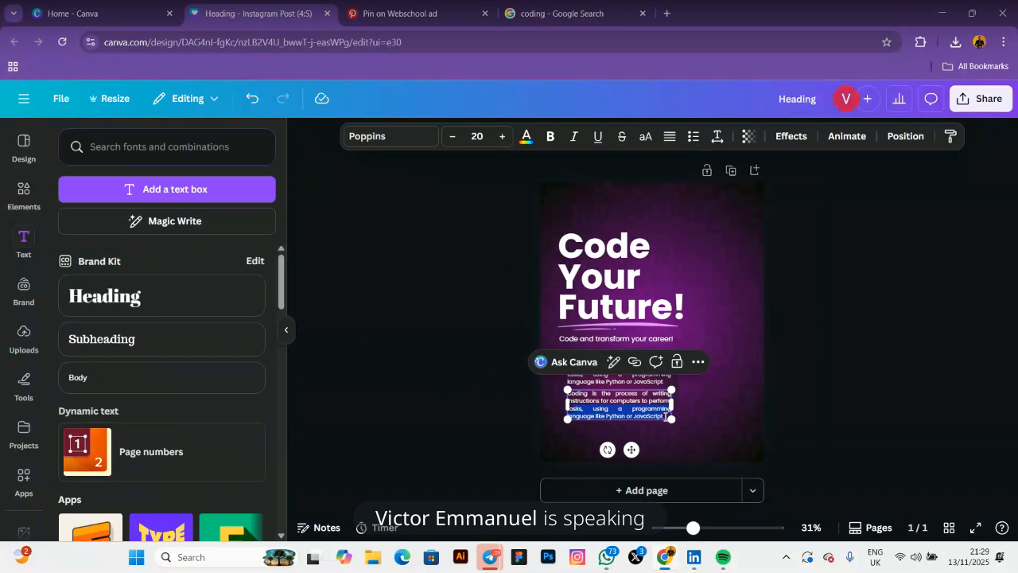
key(BackSpace)
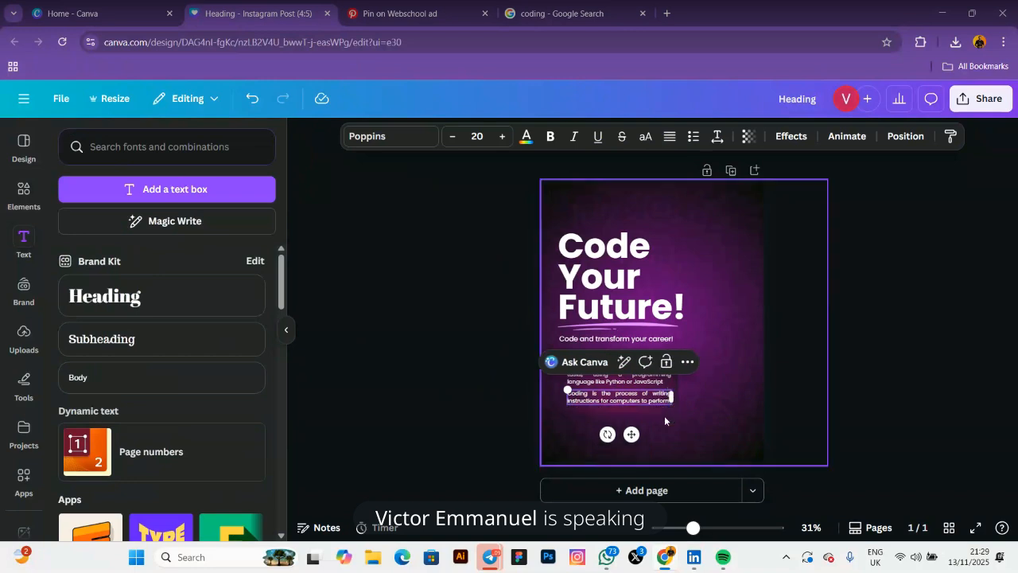
key(Escape)
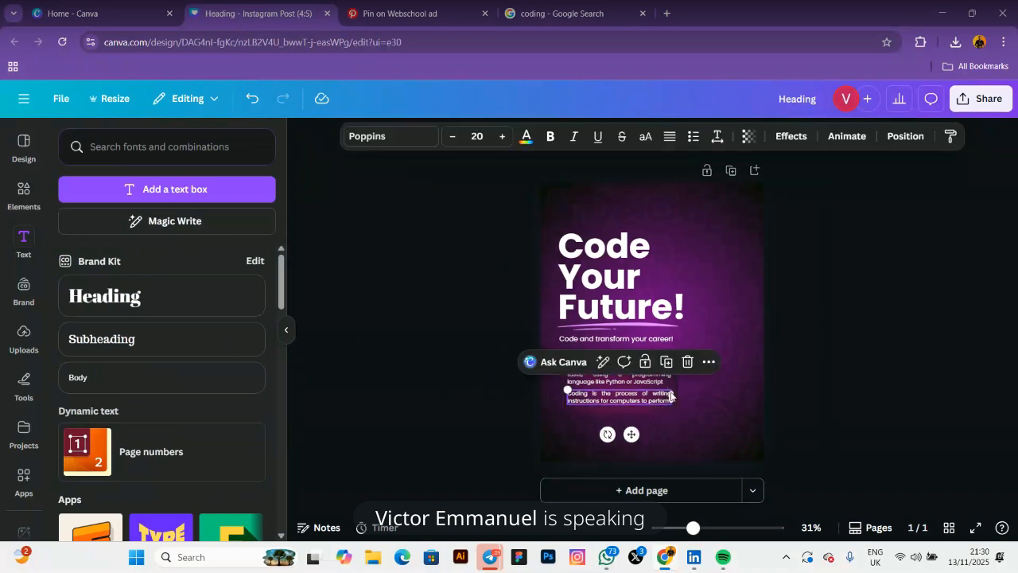
click(669, 136)
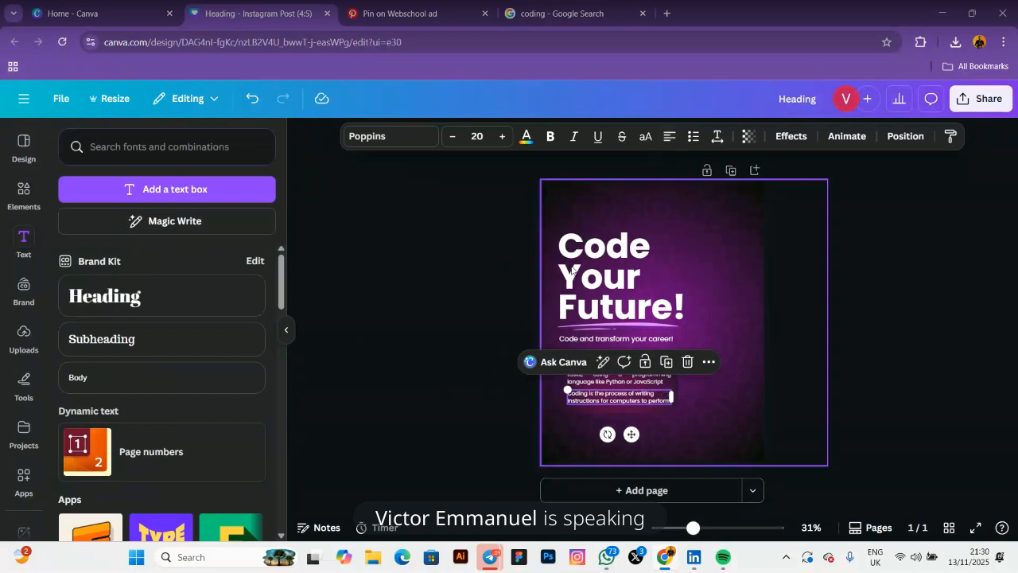
click(611, 381)
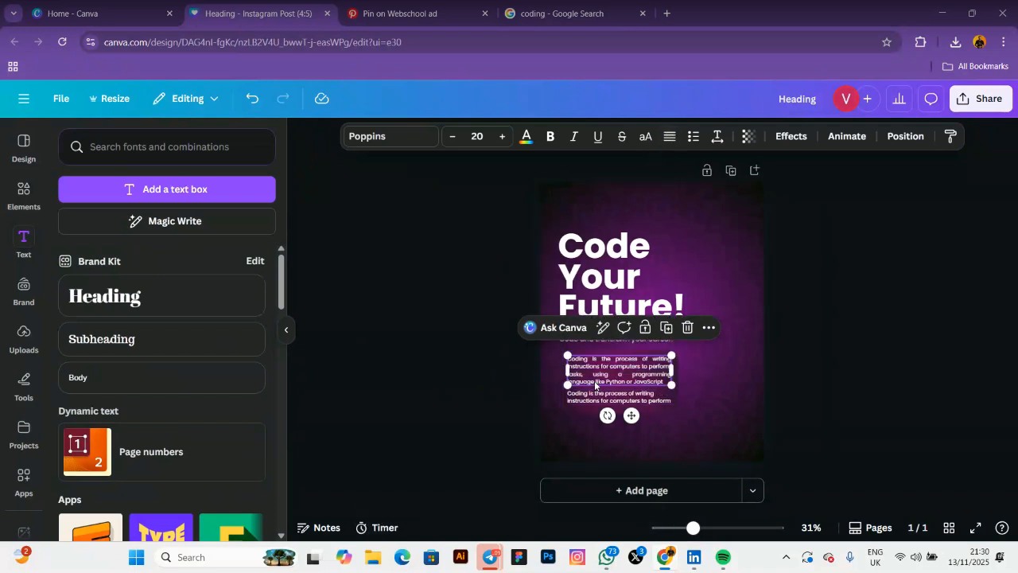
click(670, 136)
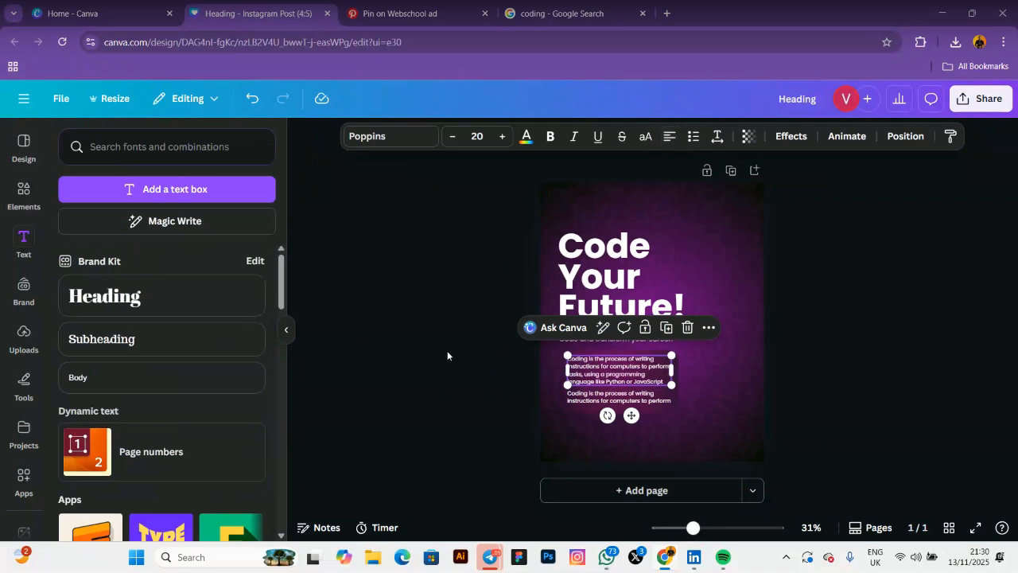
click(430, 346)
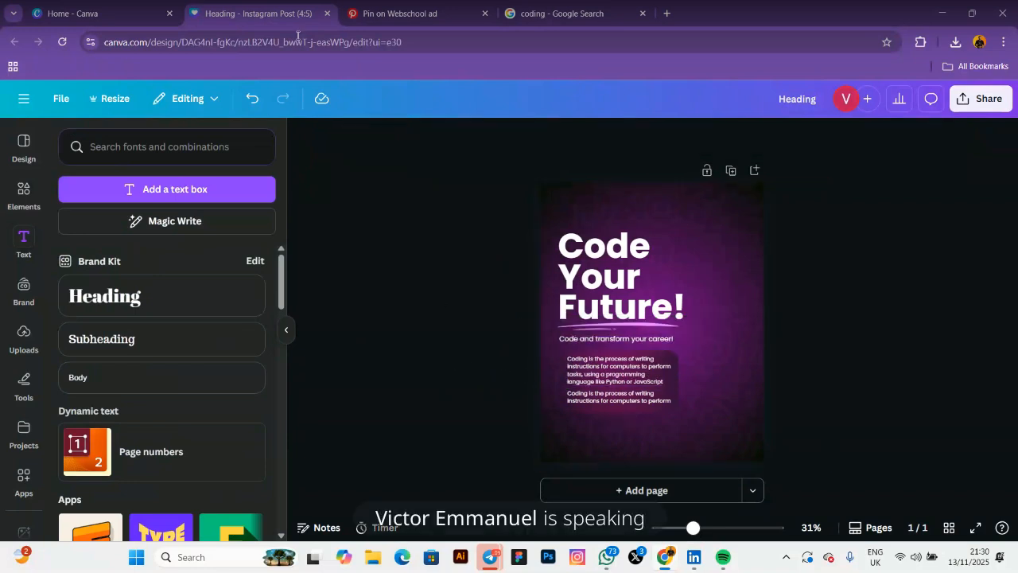
click(398, 14)
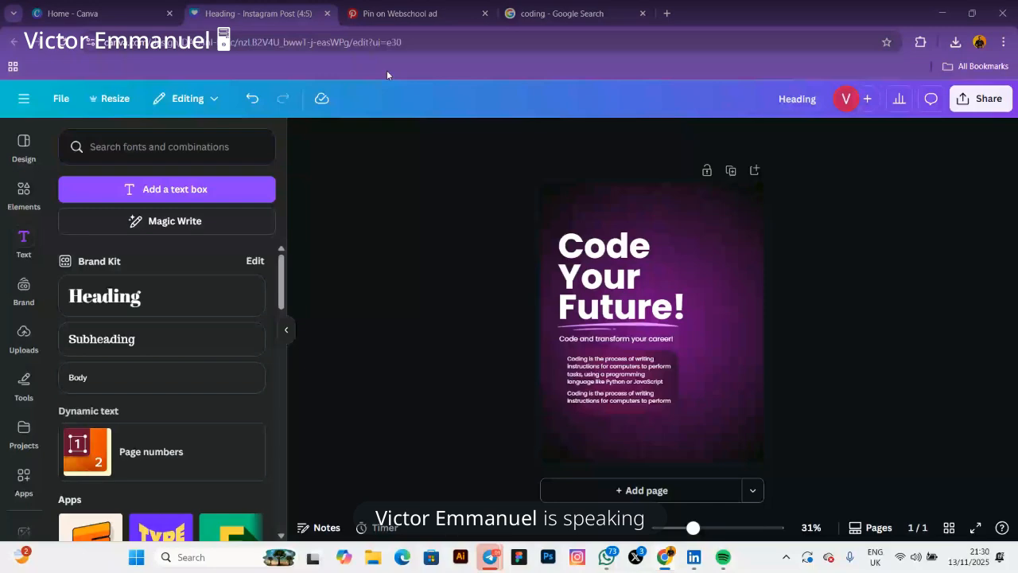
Review the green Pinterest reference pin, then back in Canva clear the old Shape search in Elements
click(407, 13)
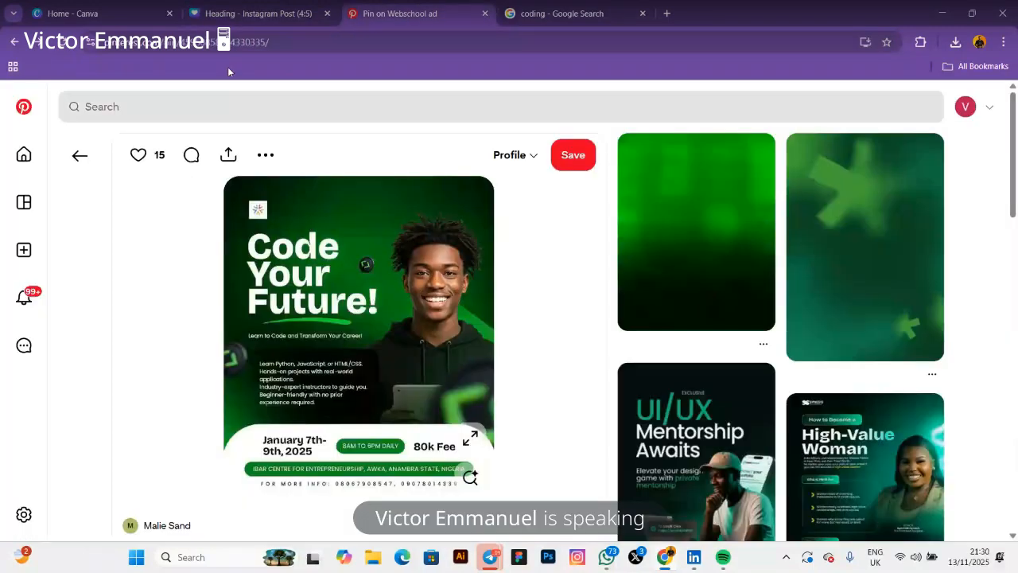
click(259, 8)
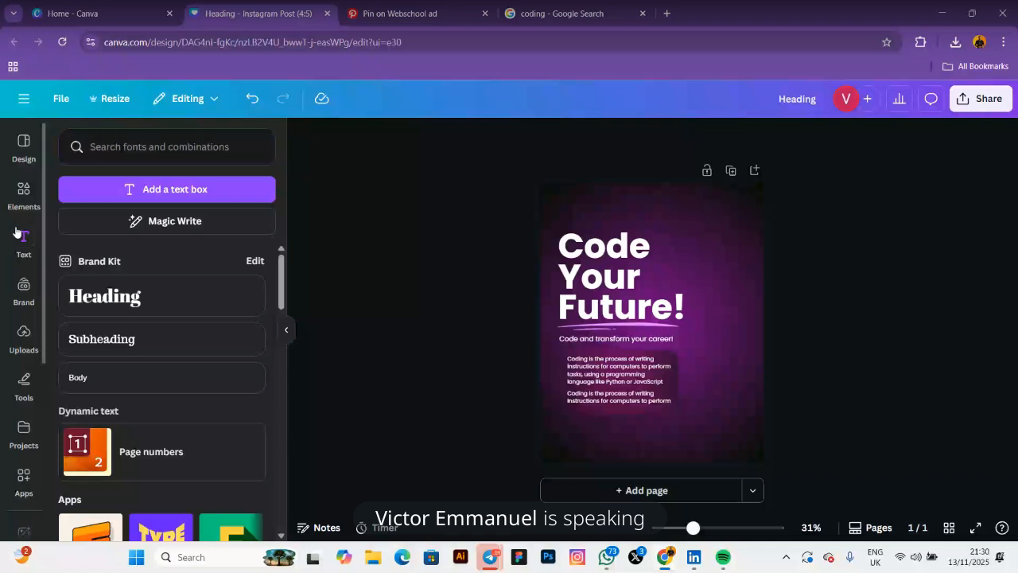
click(24, 191)
click(101, 159)
key(BackSpace)
key(BackSpace)
key(BackSpace)
key(BackSpace)
key(BackSpace)
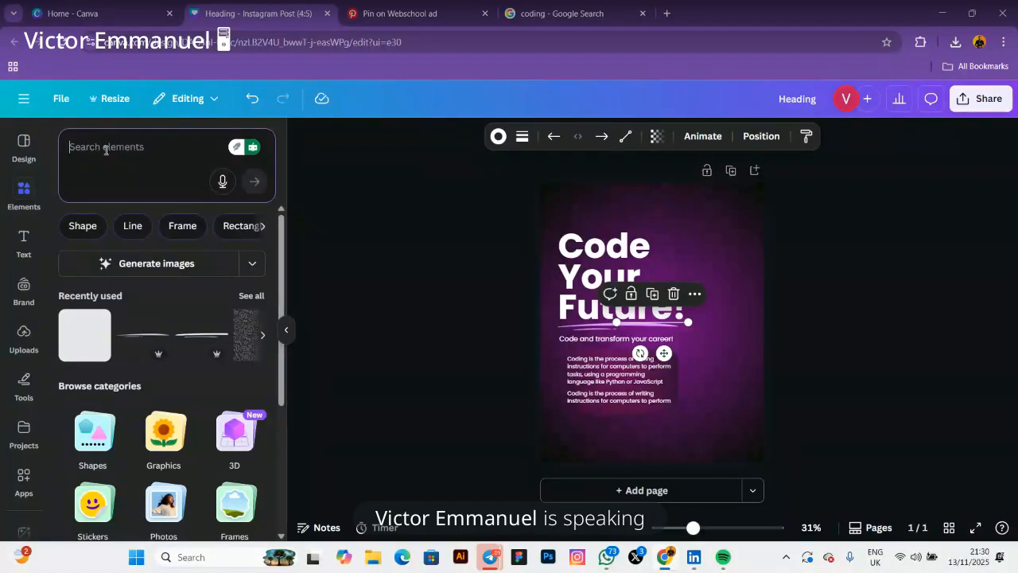
Search Elements graphics for 'logo' and place a small white M logo above the heading
text(logo)
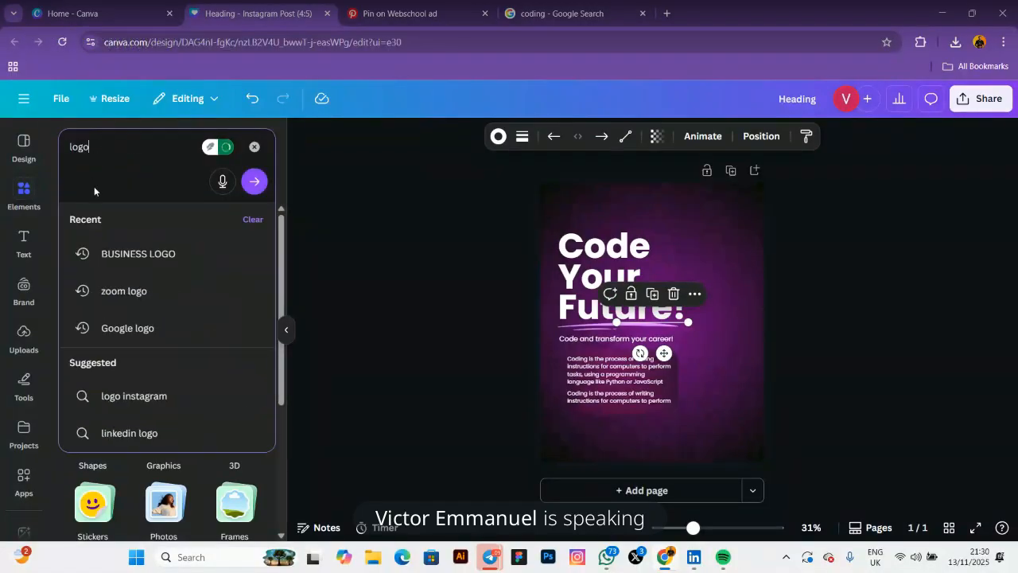
key(Return)
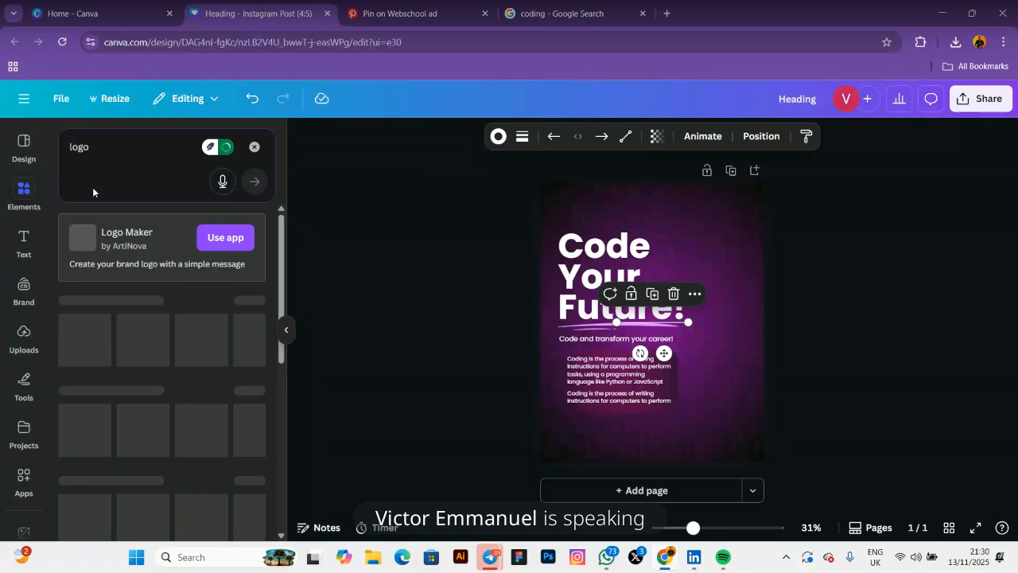
click(251, 247)
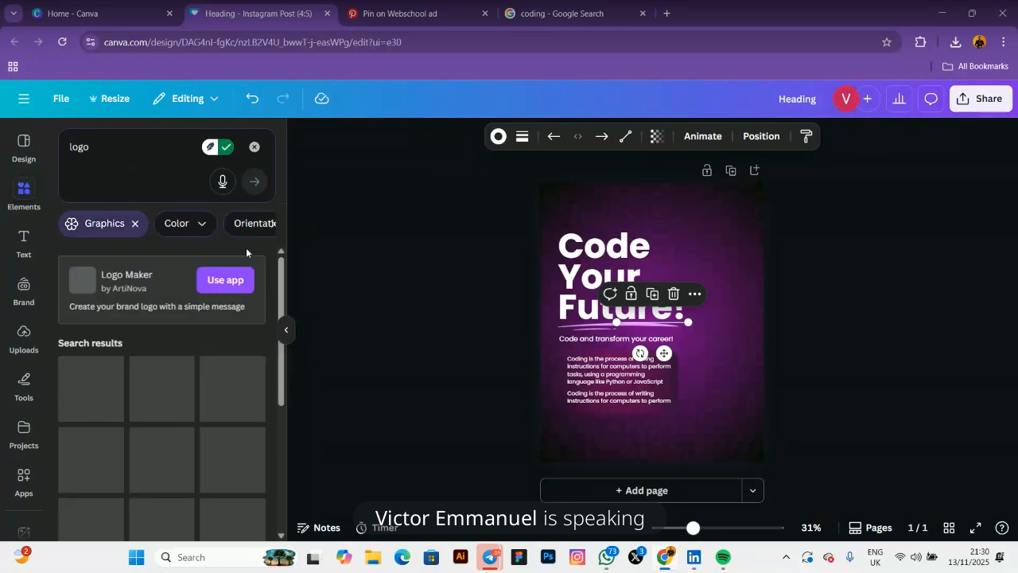
scroll(230, 332, down, 5)
click(231, 333)
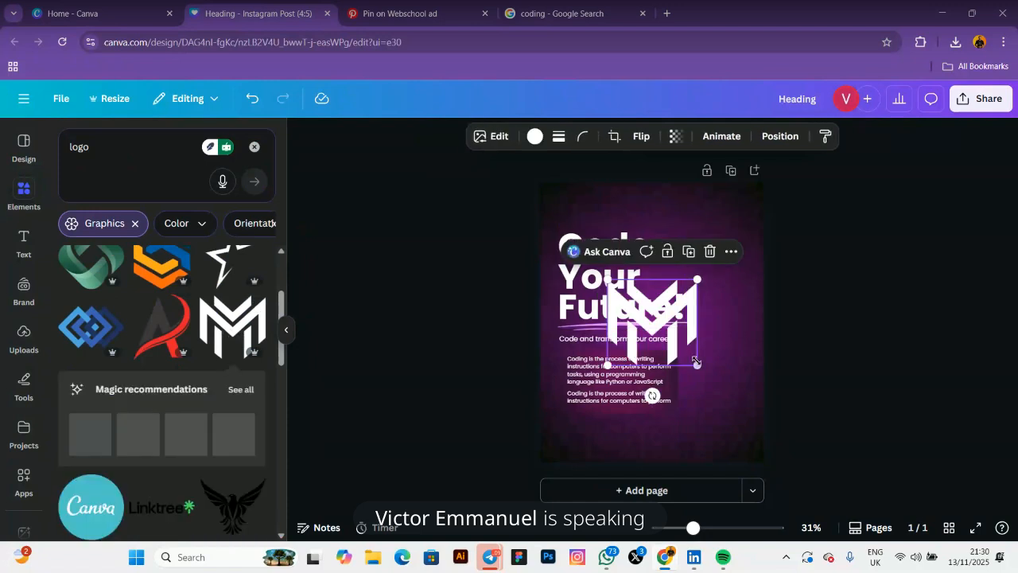
drag(697, 365, 589, 253)
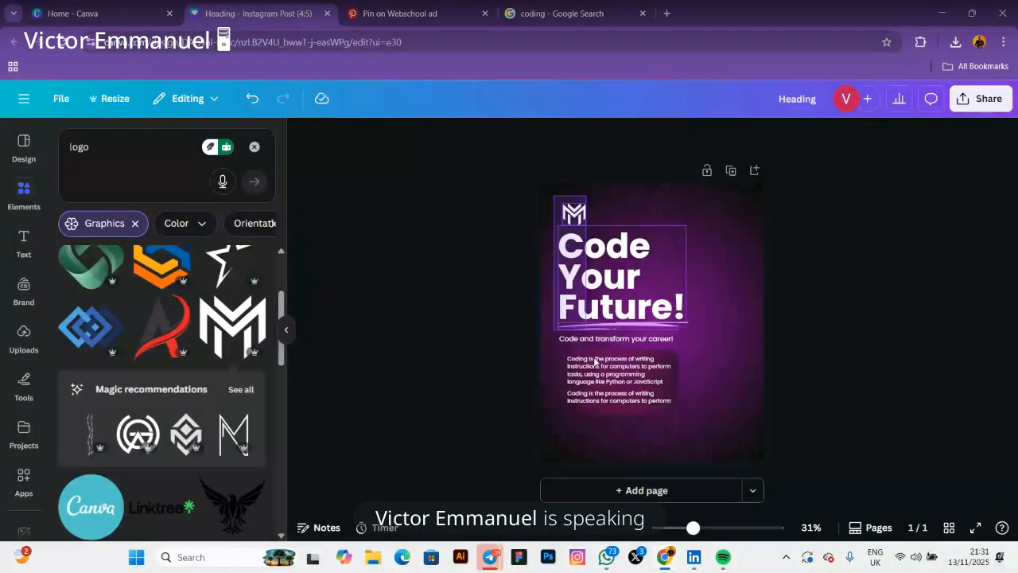
Shrink the grouped logo and text block slightly, then view the Pinterest reference pin
click(690, 416)
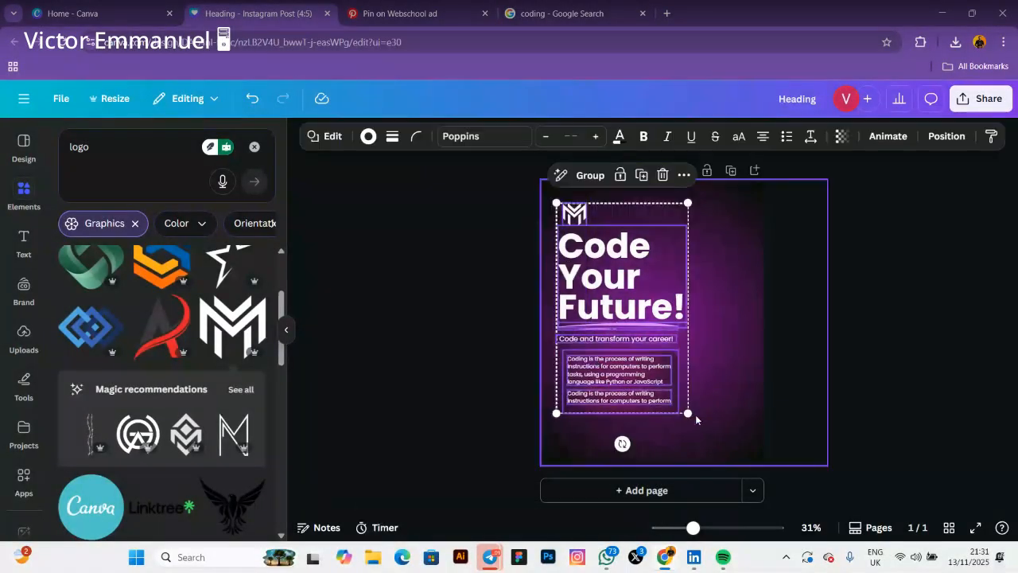
drag(689, 415, 673, 390)
click(467, 331)
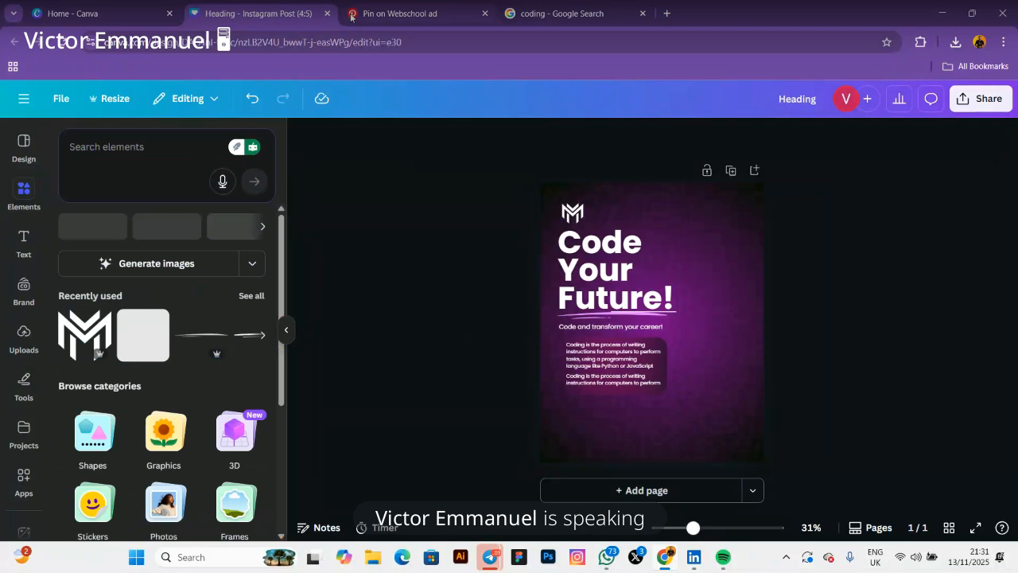
click(351, 16)
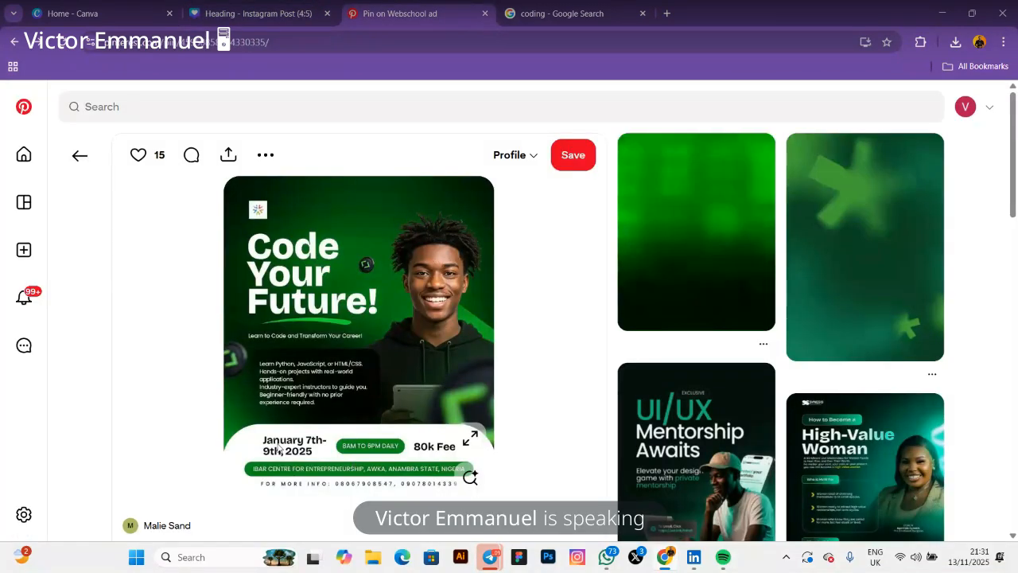
From the full shapes library, add a purple pill shape, enlarge it and move it to the page bottom
click(220, 13)
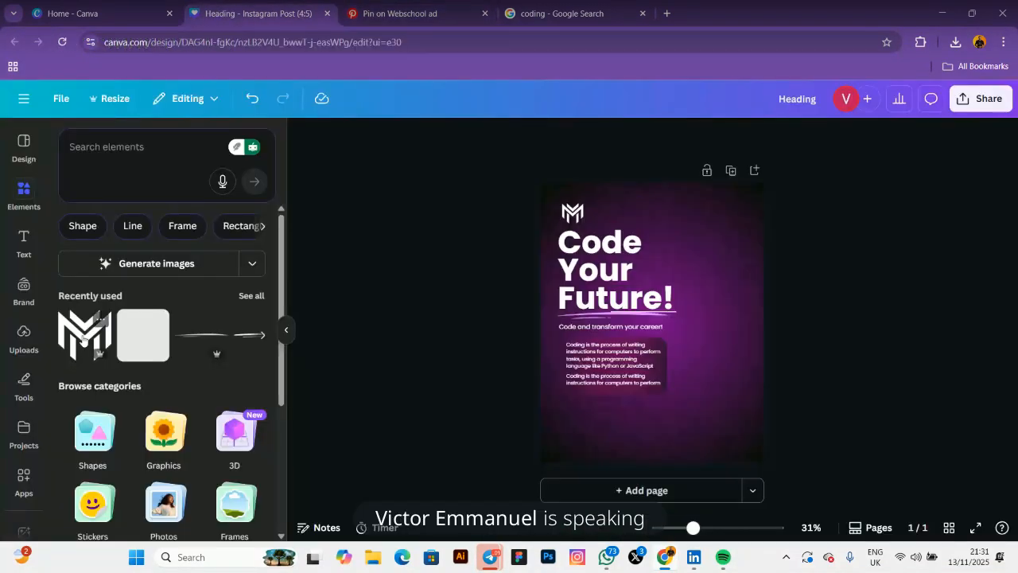
click(82, 228)
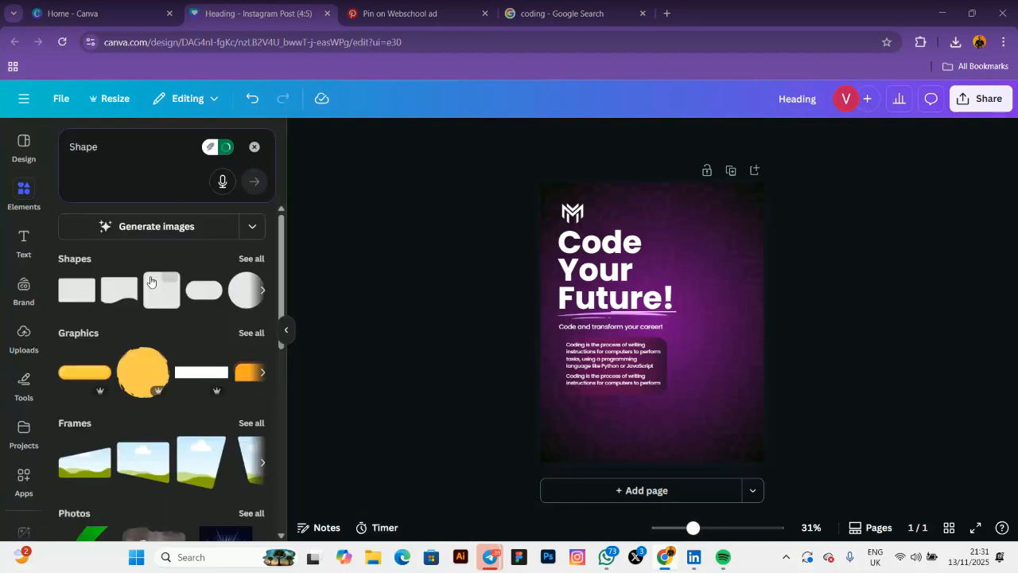
click(246, 300)
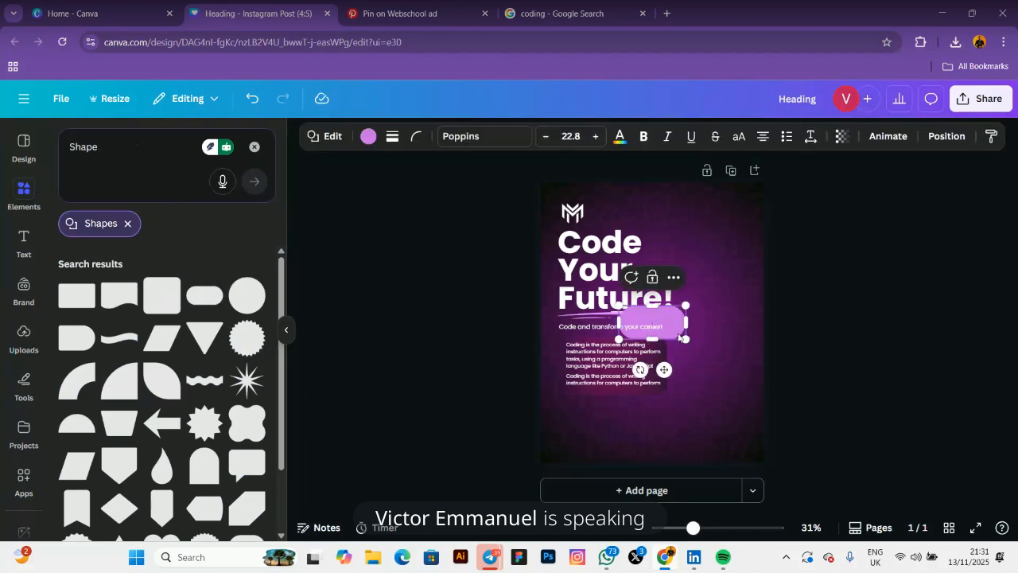
drag(687, 340, 881, 436)
drag(676, 420, 597, 506)
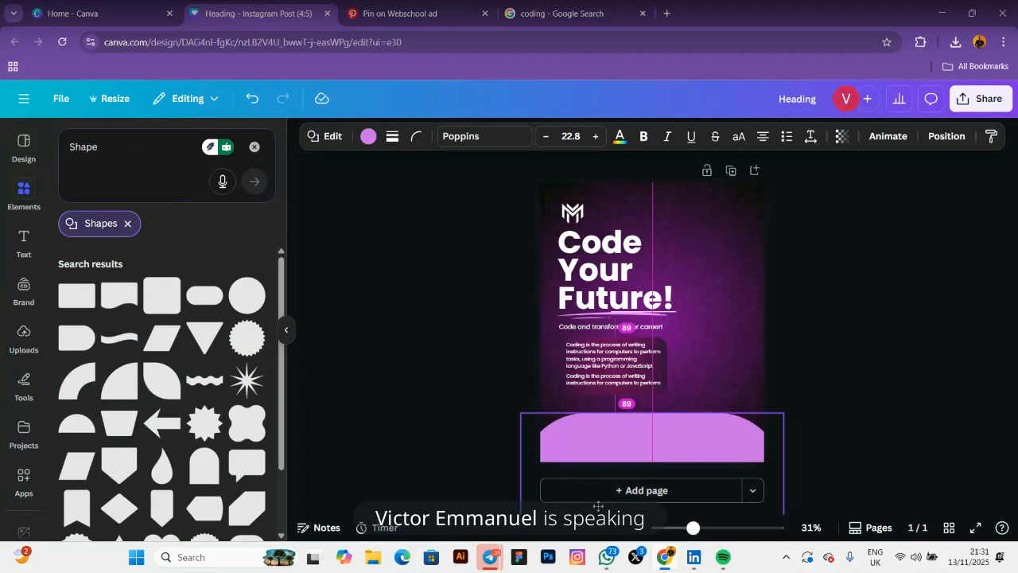
drag(598, 506, 598, 506)
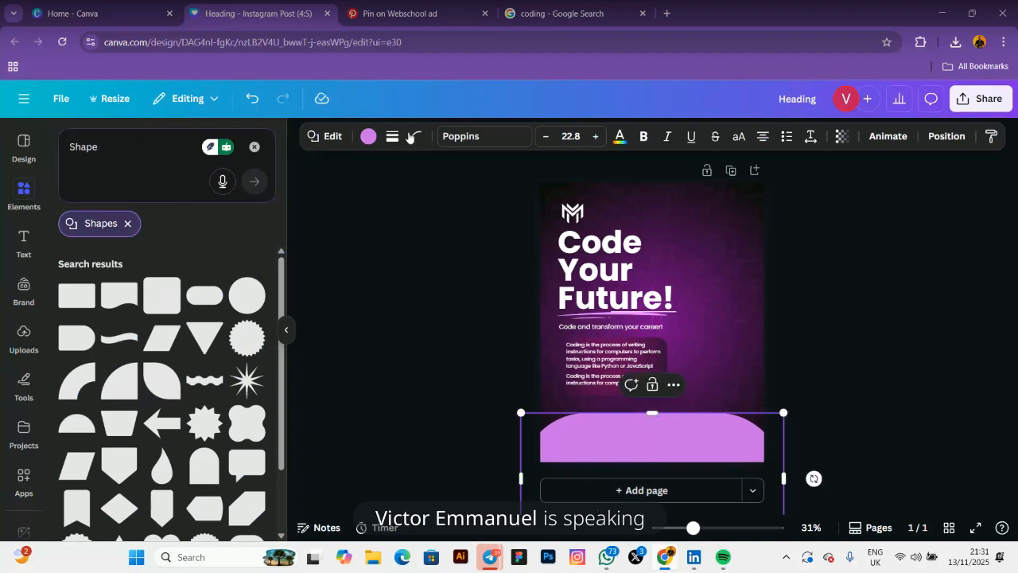
Compare with the Pinterest pin, try the shape's corner rounding, then delete the trial purple shape
click(414, 11)
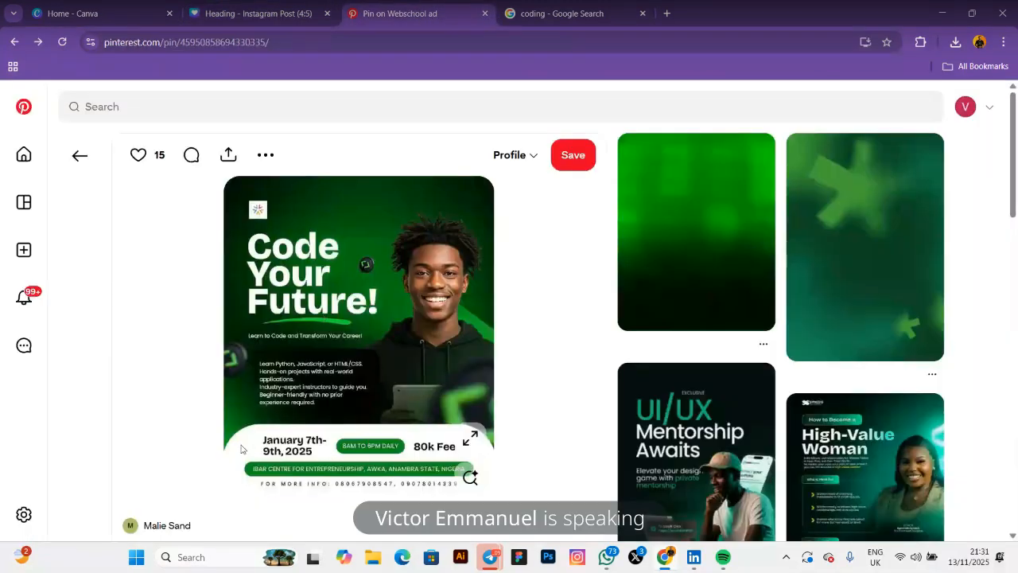
click(239, 12)
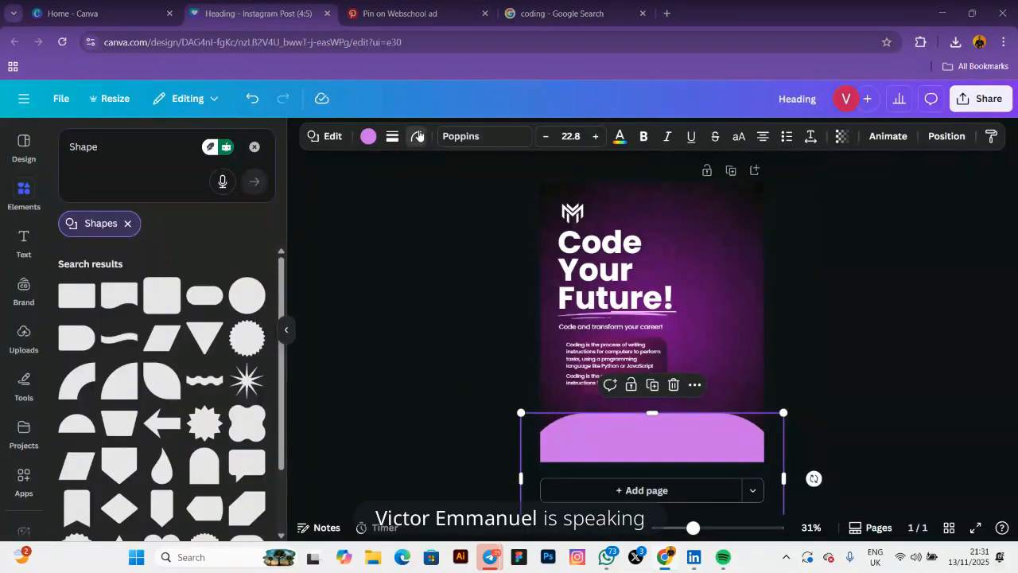
click(416, 136)
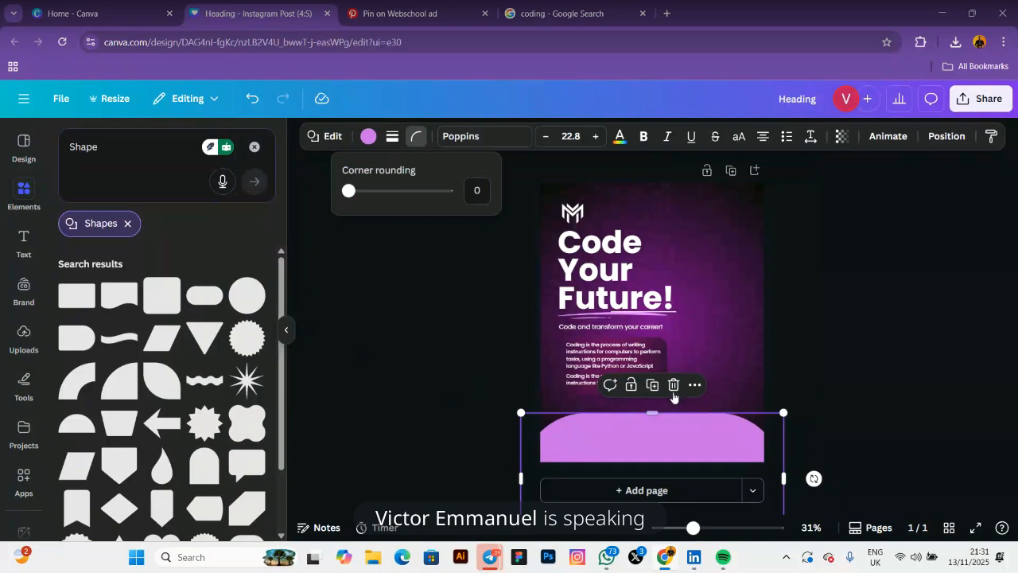
click(674, 388)
click(674, 386)
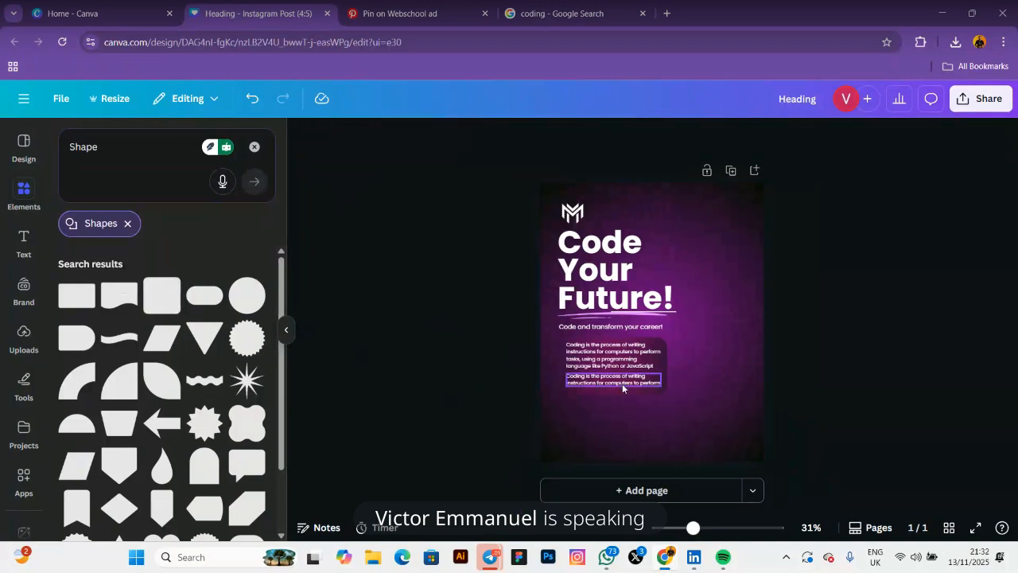
Add a rounded square and stretch it edge to edge across the bottom of the flyer
click(161, 303)
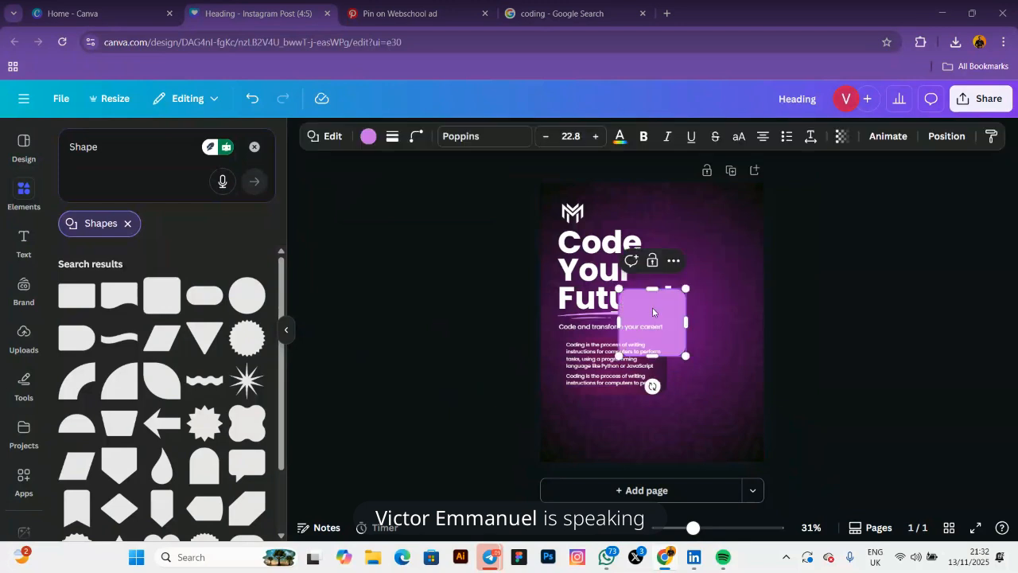
drag(655, 311, 555, 460)
drag(699, 446, 769, 447)
drag(538, 440, 538, 445)
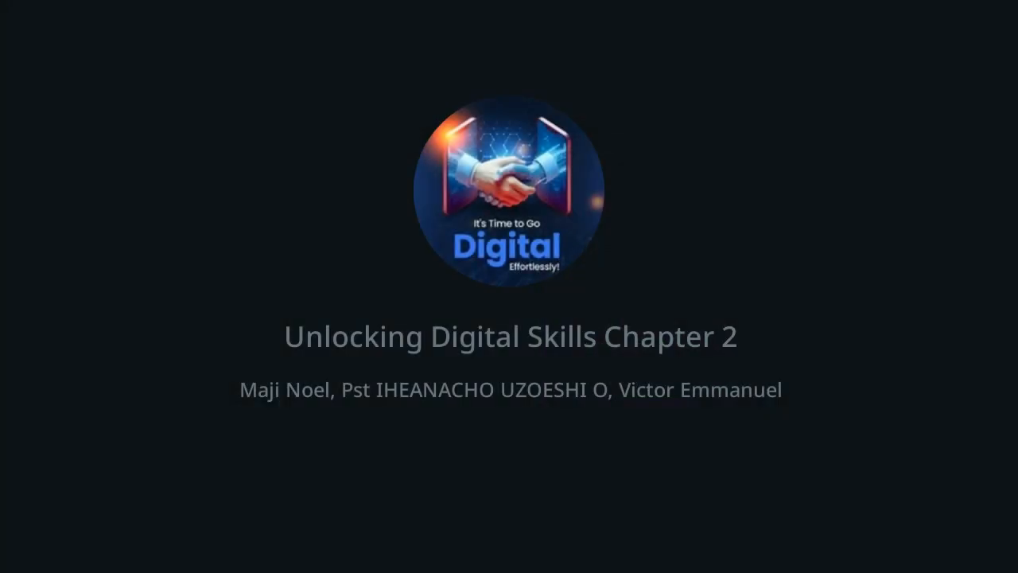
Set the banner's corner rounding to 100 and change its colour to white
click(414, 143)
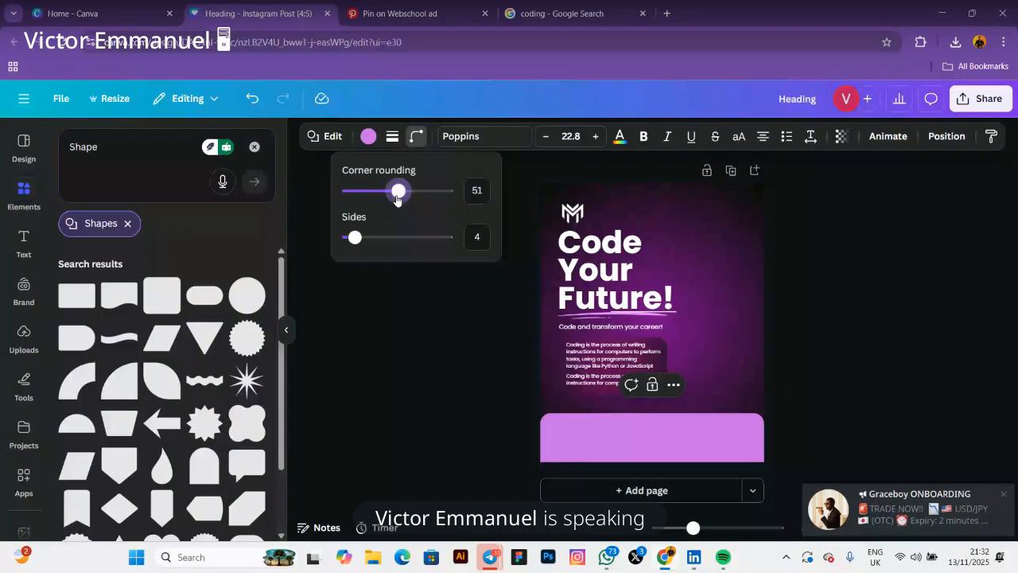
drag(398, 191, 450, 199)
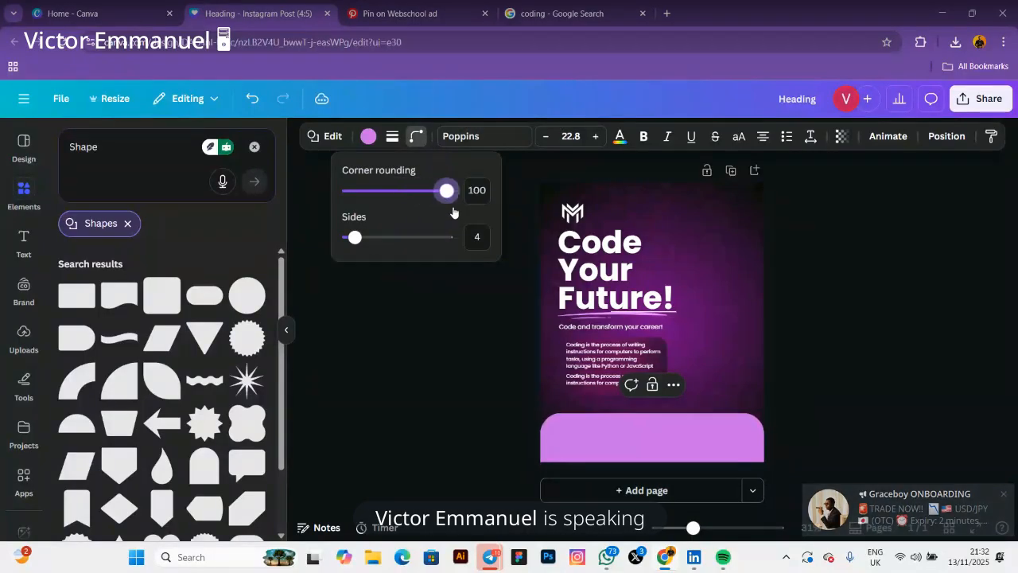
click(470, 340)
click(470, 341)
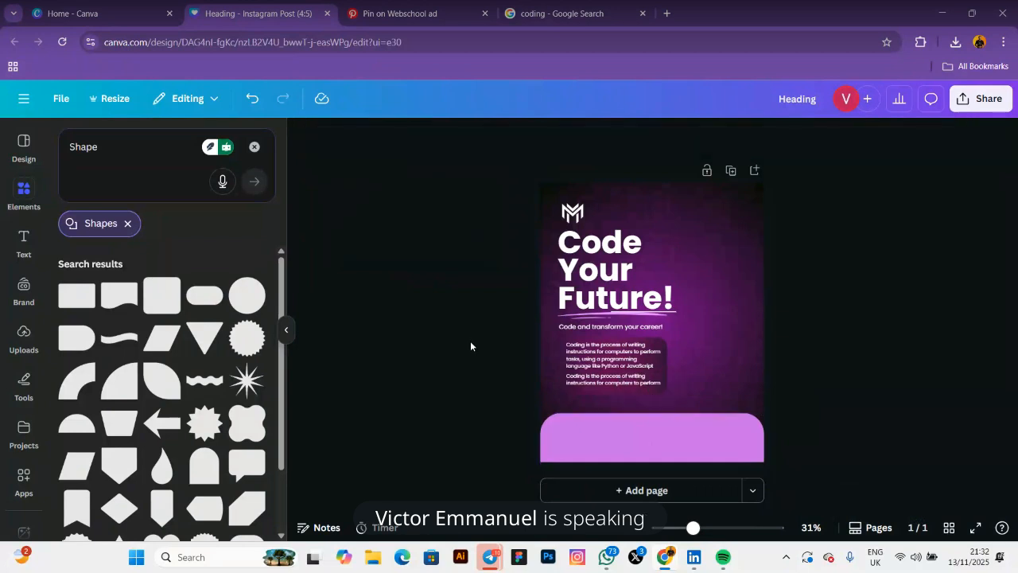
click(569, 454)
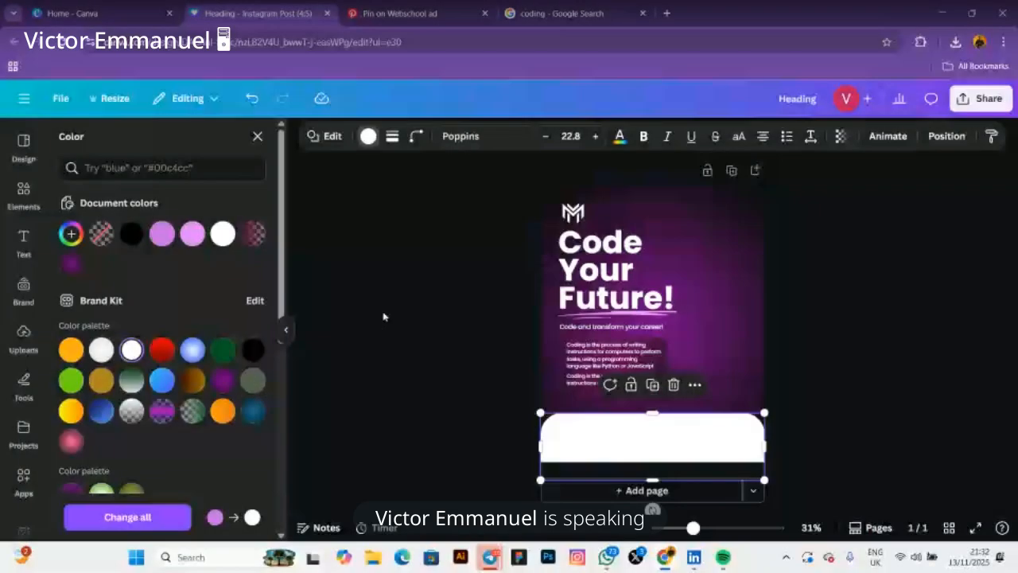
click(385, 311)
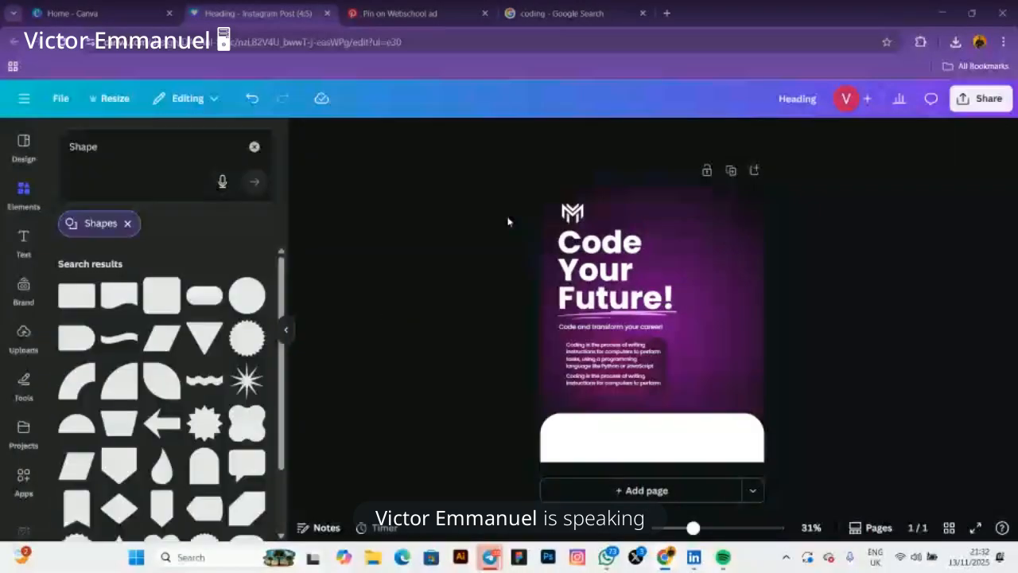
Recheck the Pinterest reference, then select the lilac pill shape over the flyer's subtitle
click(413, 12)
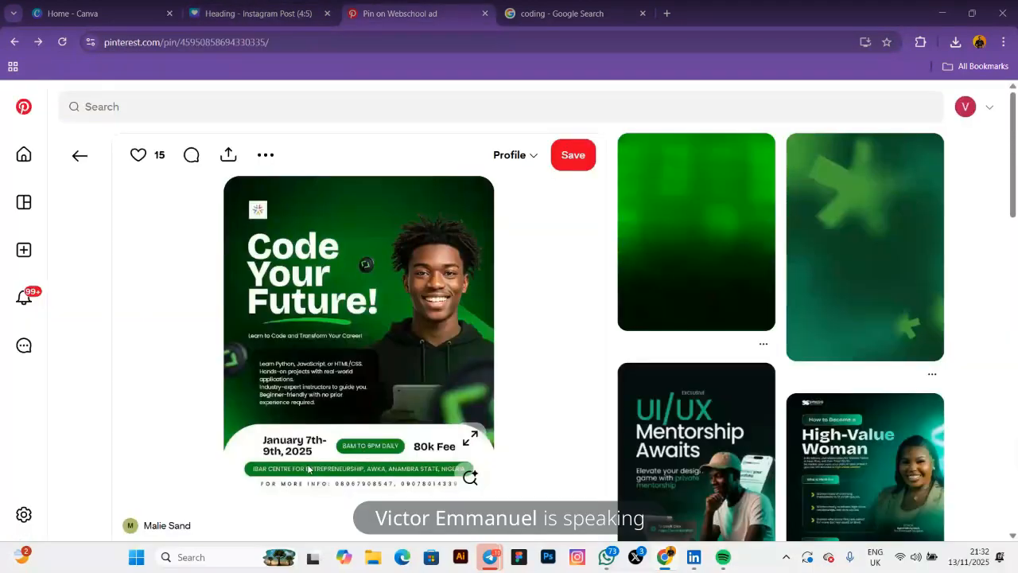
click(240, 12)
click(607, 328)
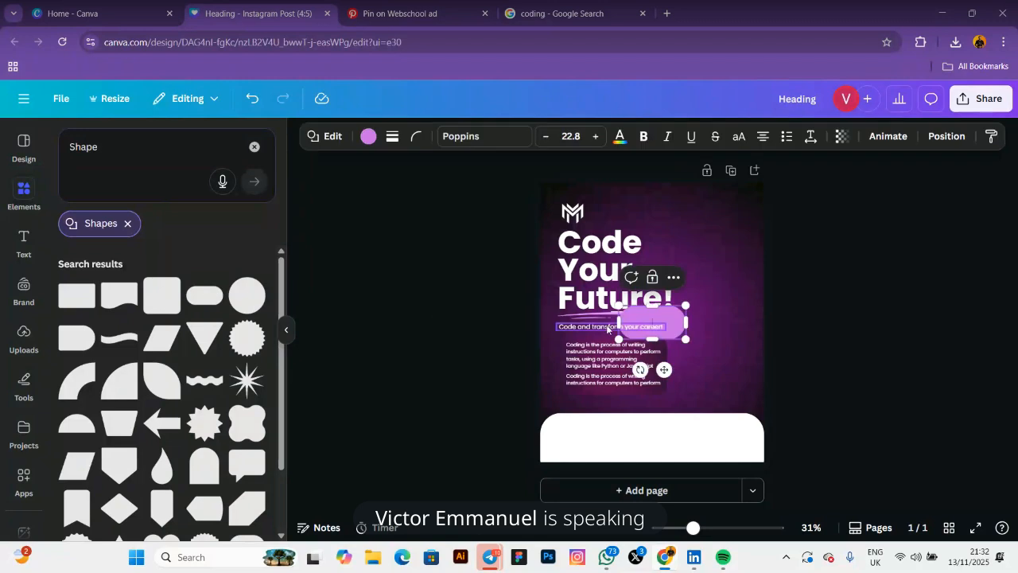
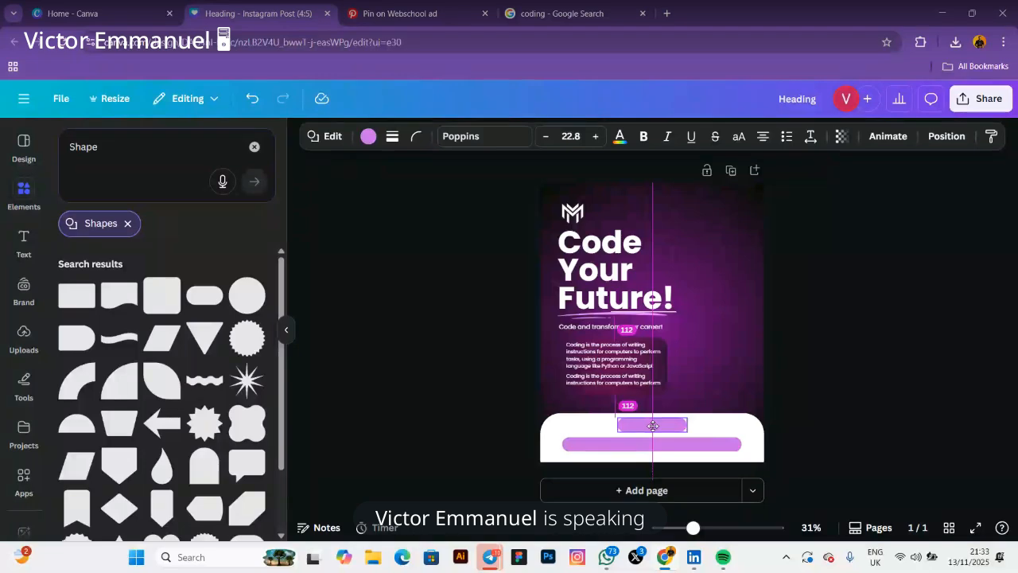
Centre the small pink pill in the white bottom band and deselect it
drag(652, 426, 653, 425)
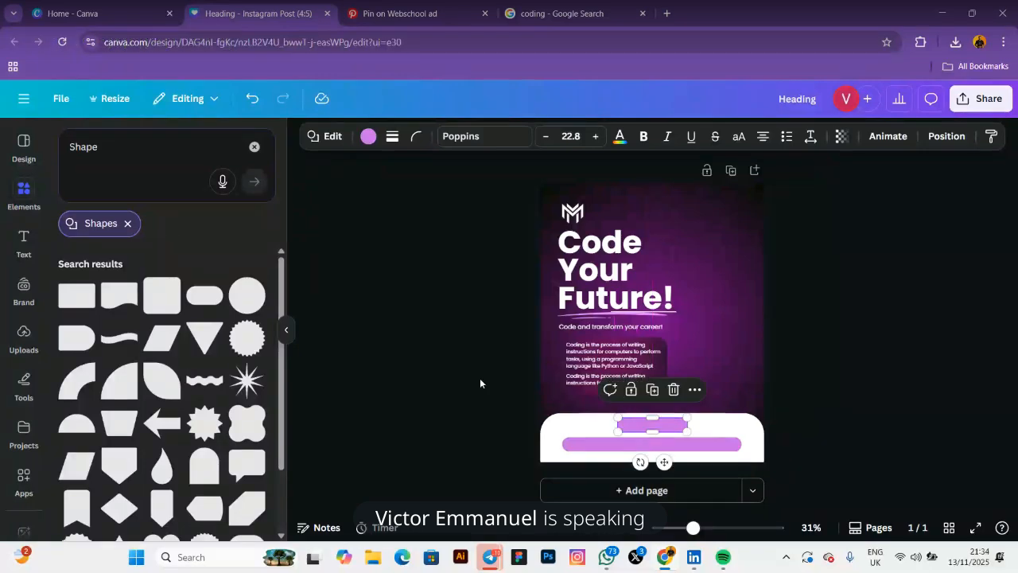
click(436, 355)
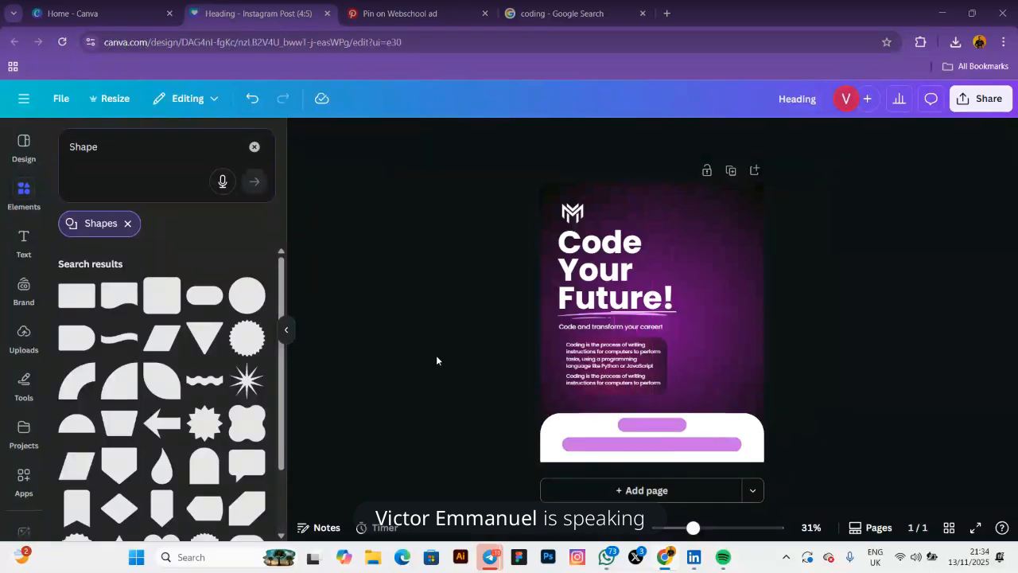
click(371, 9)
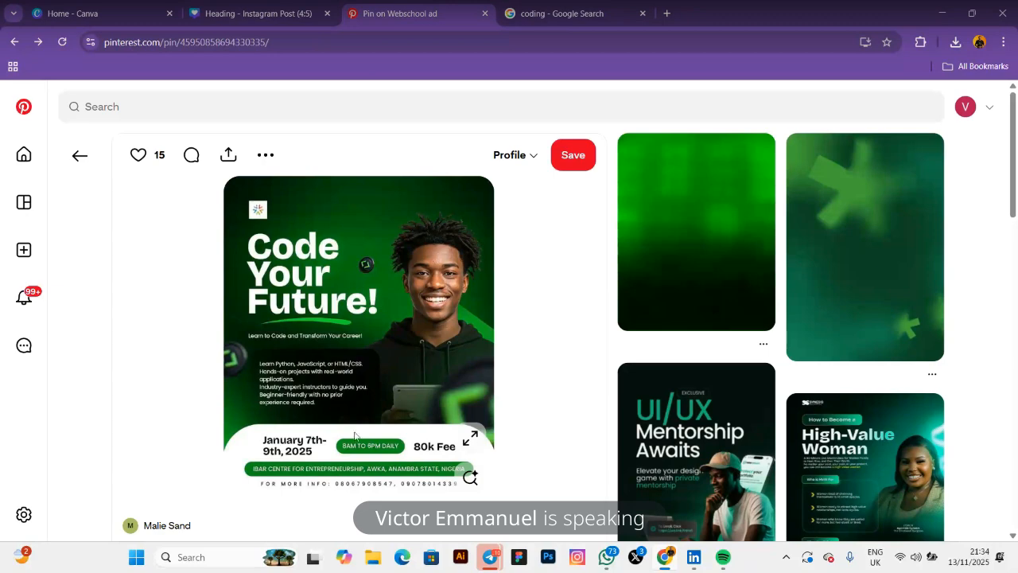
click(278, 20)
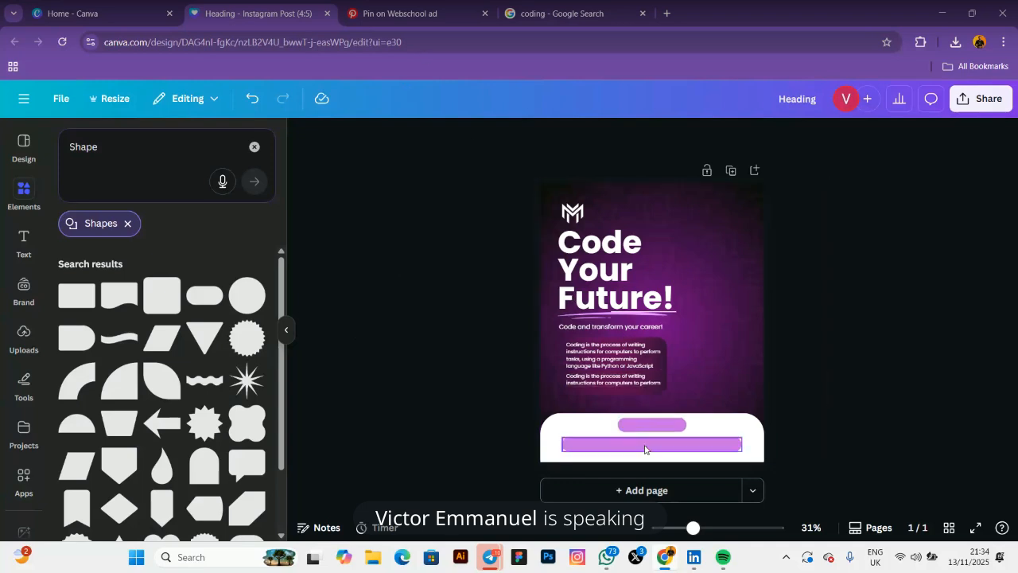
Duplicate the body paragraph, move the copy onto the bottom band and make it black
click(624, 361)
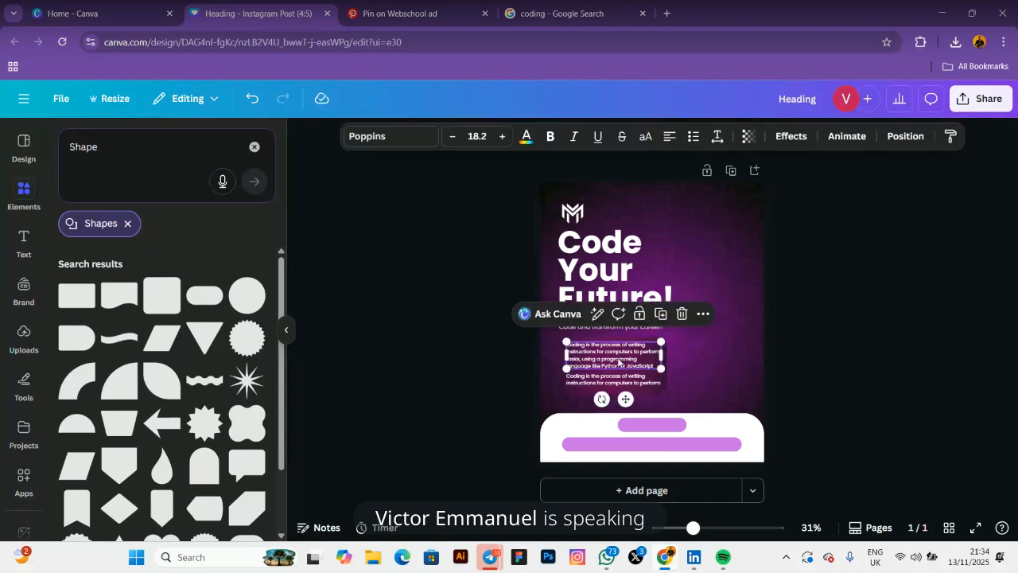
click(660, 315)
drag(625, 353, 625, 436)
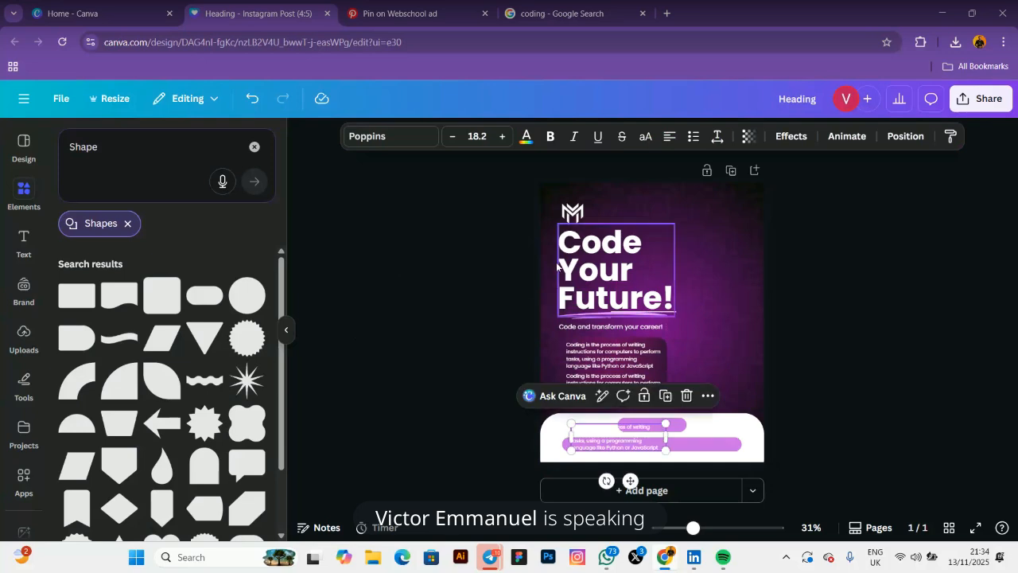
click(526, 136)
click(101, 233)
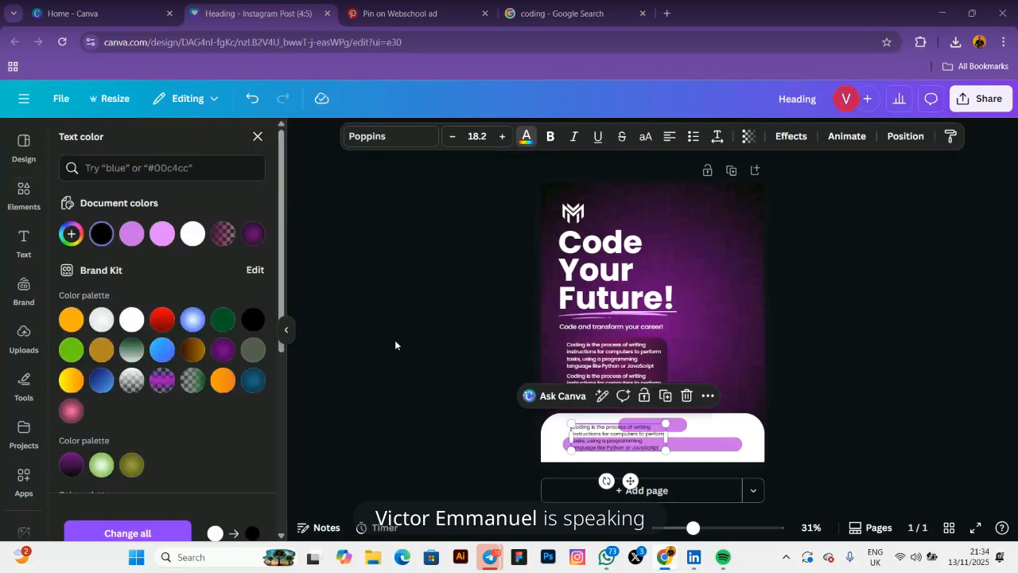
Replace the copied text with the hours '9:00 am to 5:00 pm daily', checking the Pinterest reference
double_click(606, 439)
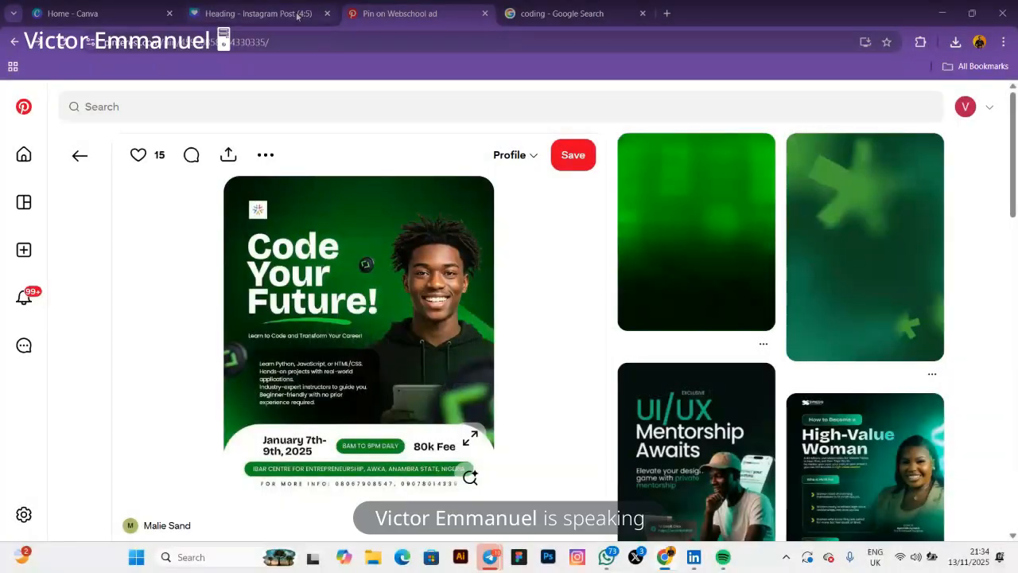
key(ctrl+shift+Tab)
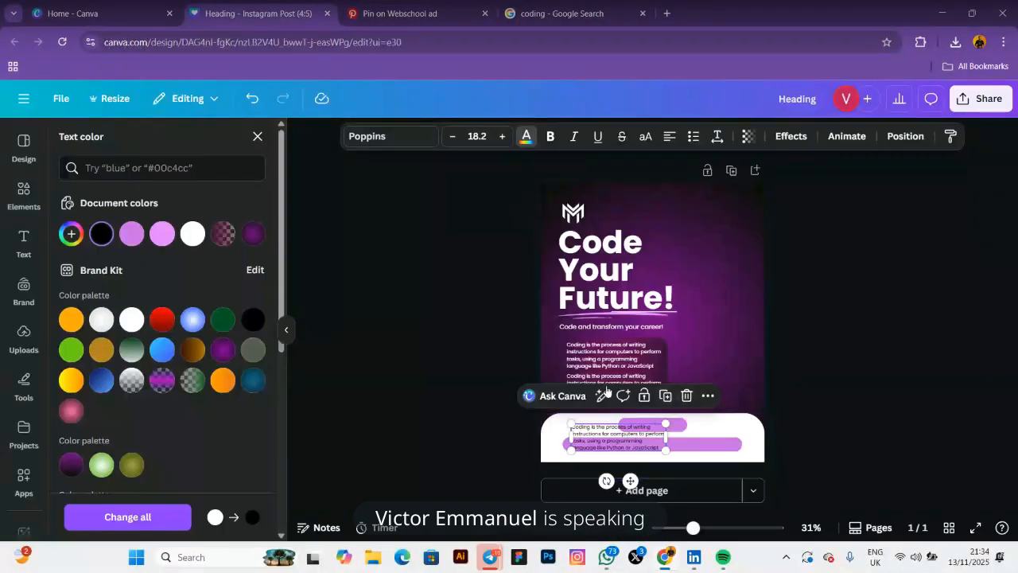
click(369, 14)
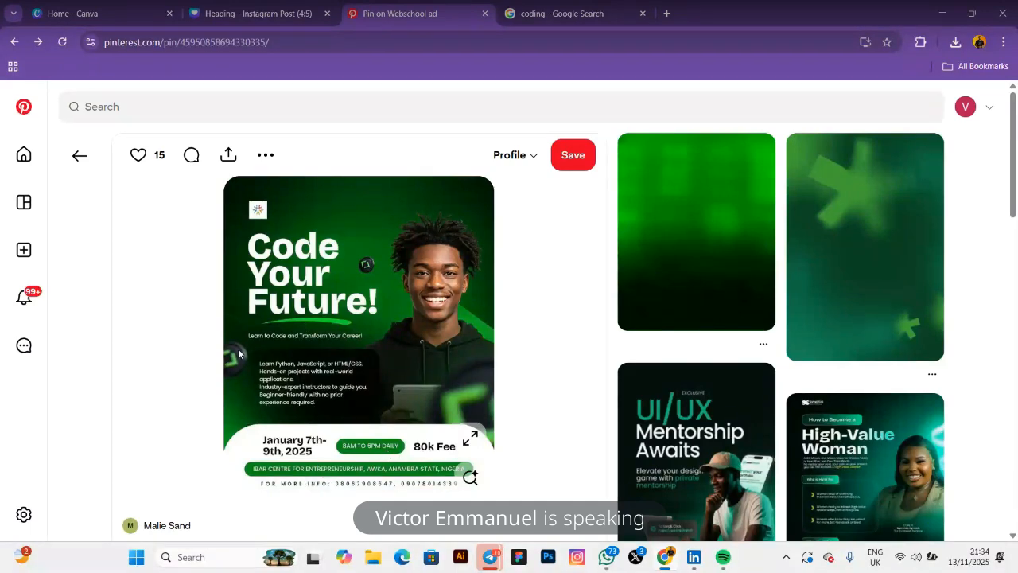
click(284, 21)
double_click(608, 442)
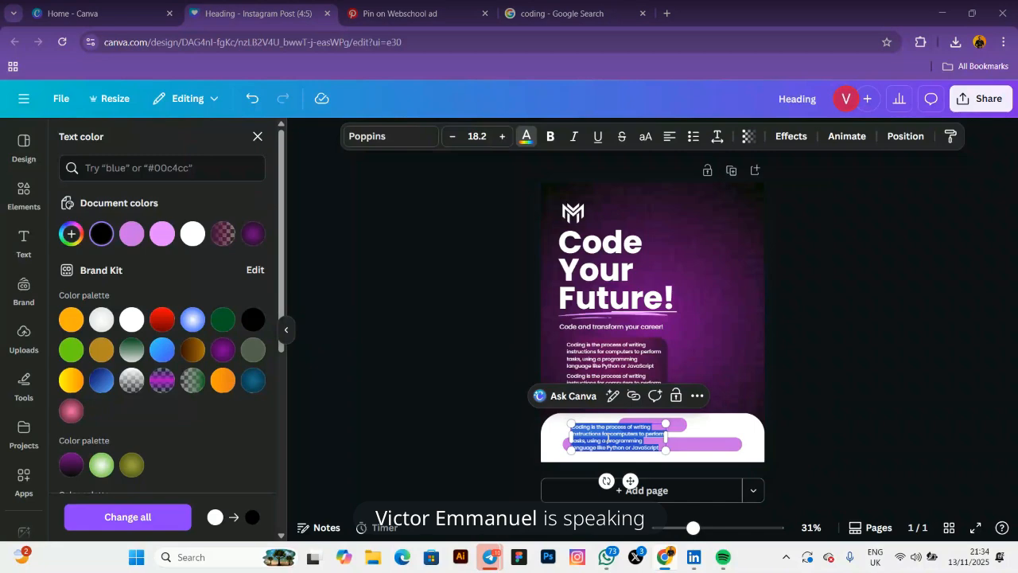
key(BackSpace)
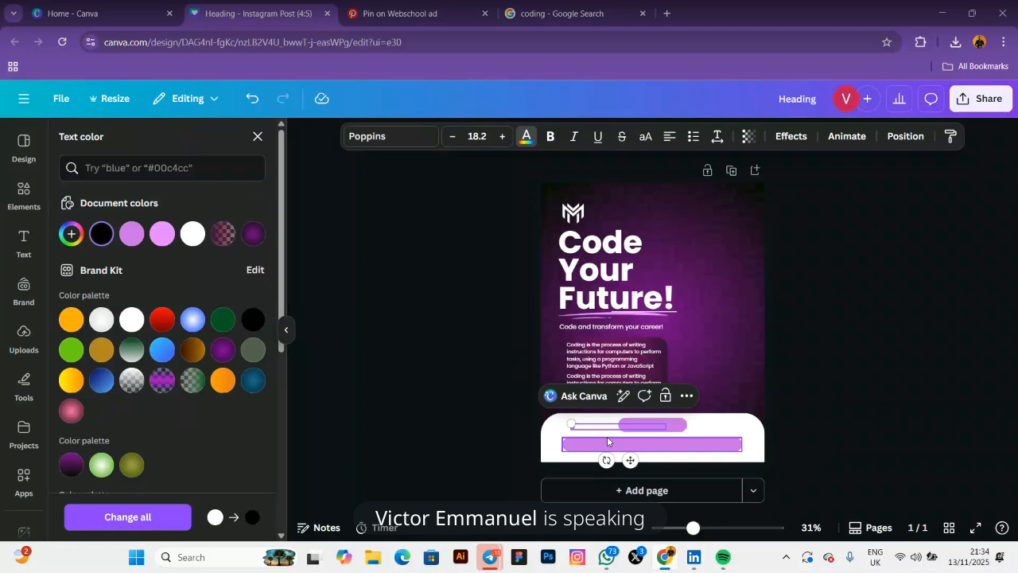
text(2:00 am)
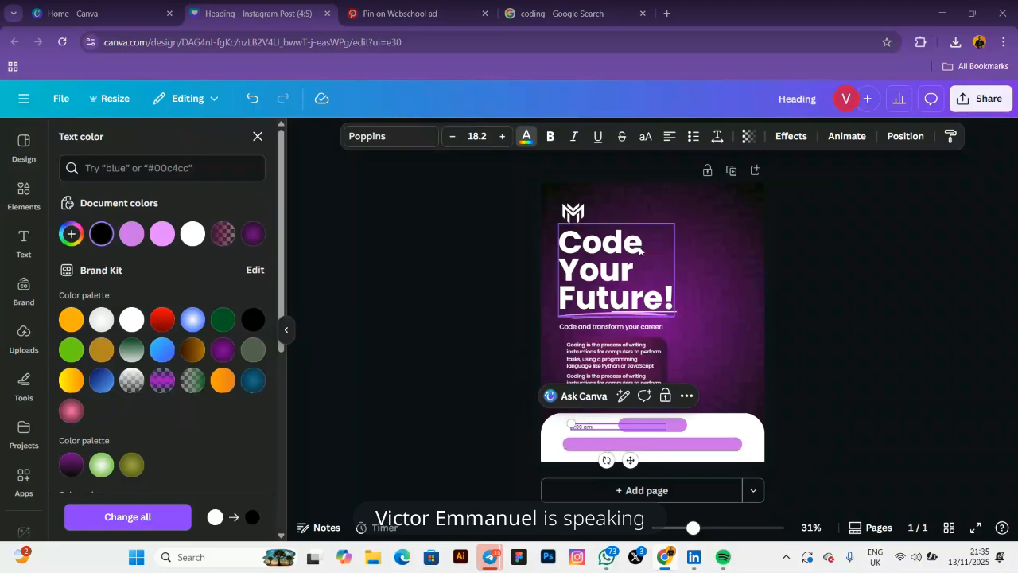
click(391, 14)
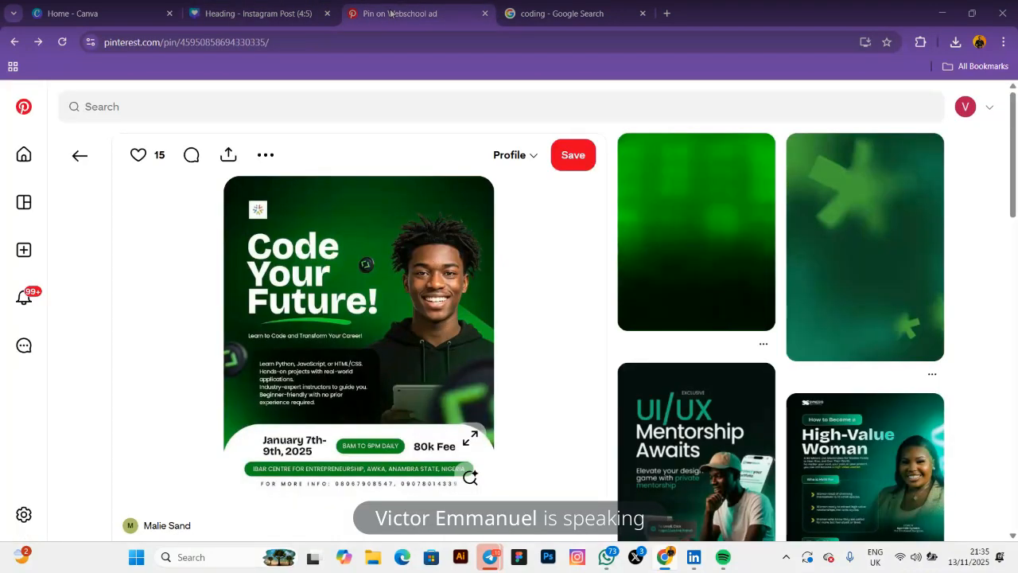
click(242, 22)
click(603, 428)
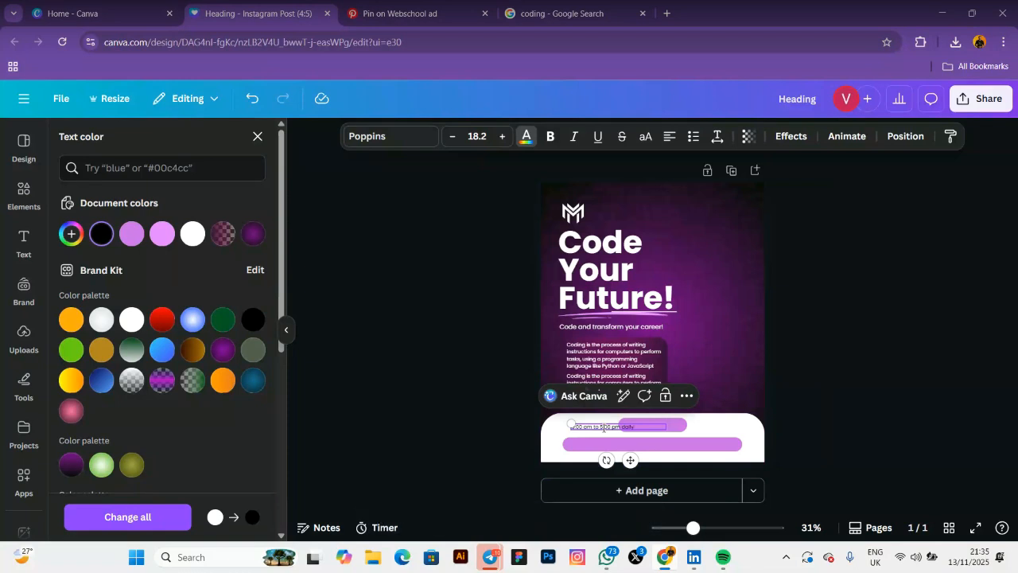
Resize the hours text box to sit over the small pink pill
click(552, 479)
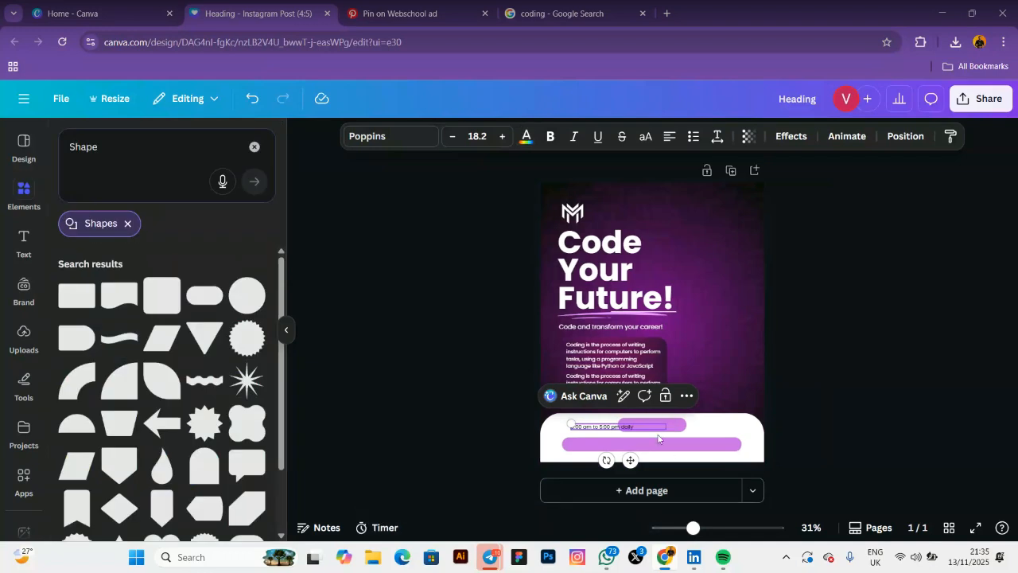
drag(667, 428, 664, 460)
click(637, 423)
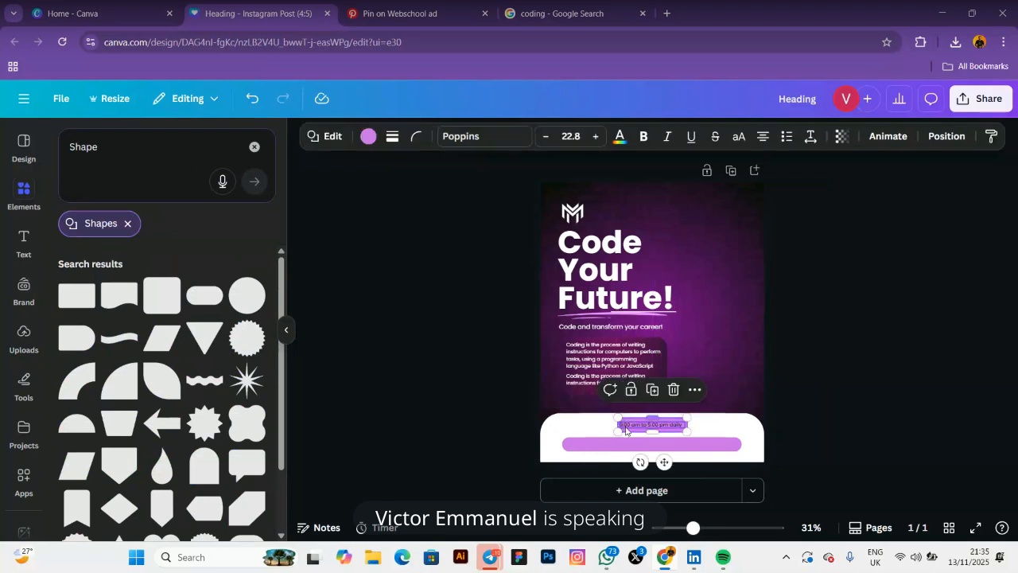
drag(618, 424, 610, 424)
drag(684, 424, 691, 424)
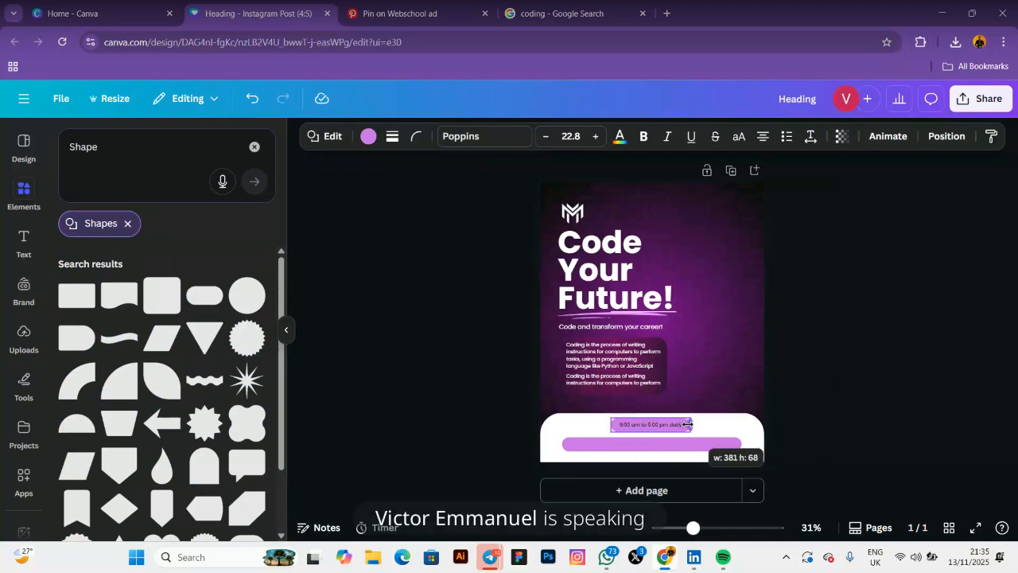
click(652, 426)
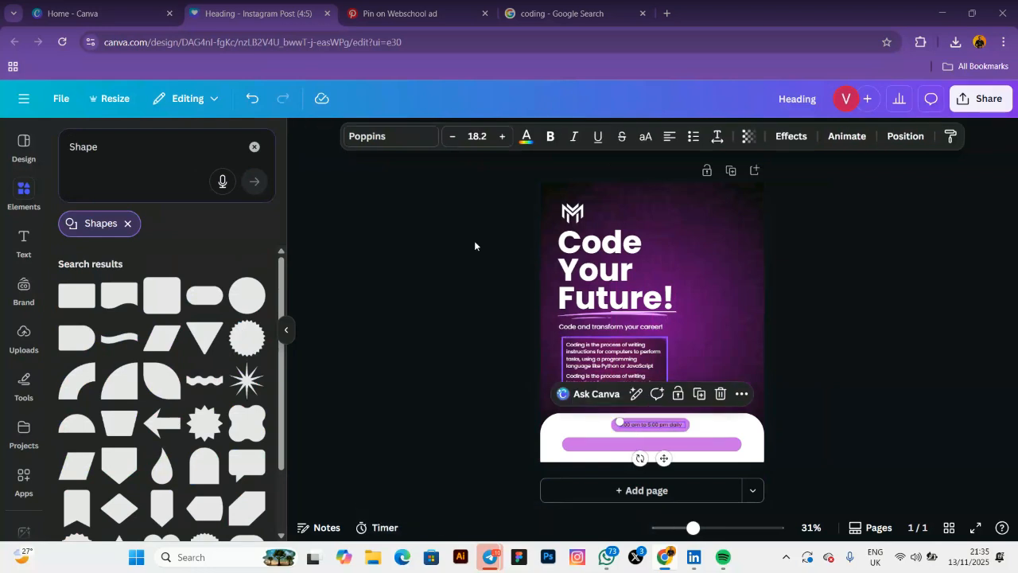
Set the subtitle 'Code and transform your career!' to size 28 on one line
click(573, 324)
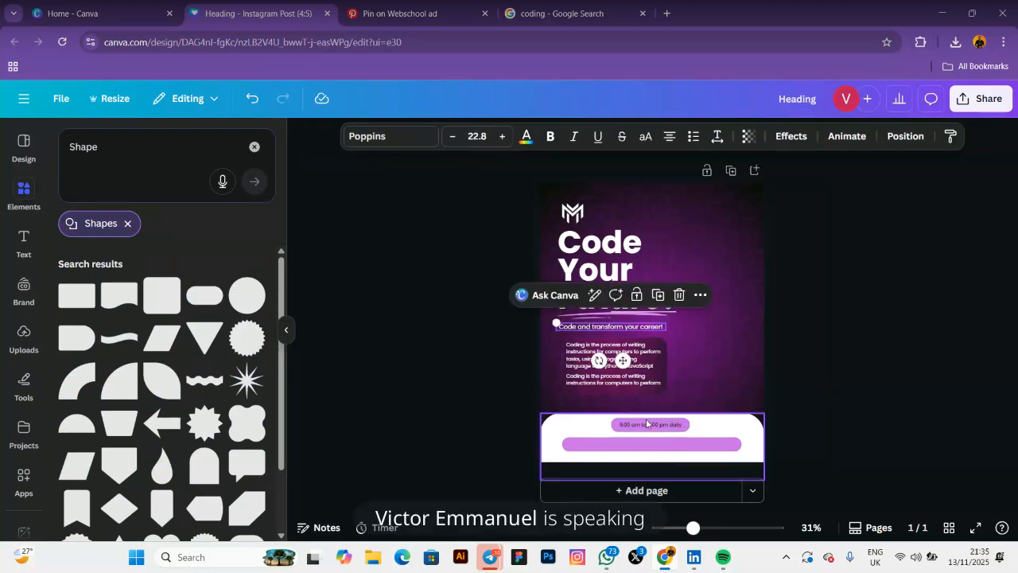
click(477, 136)
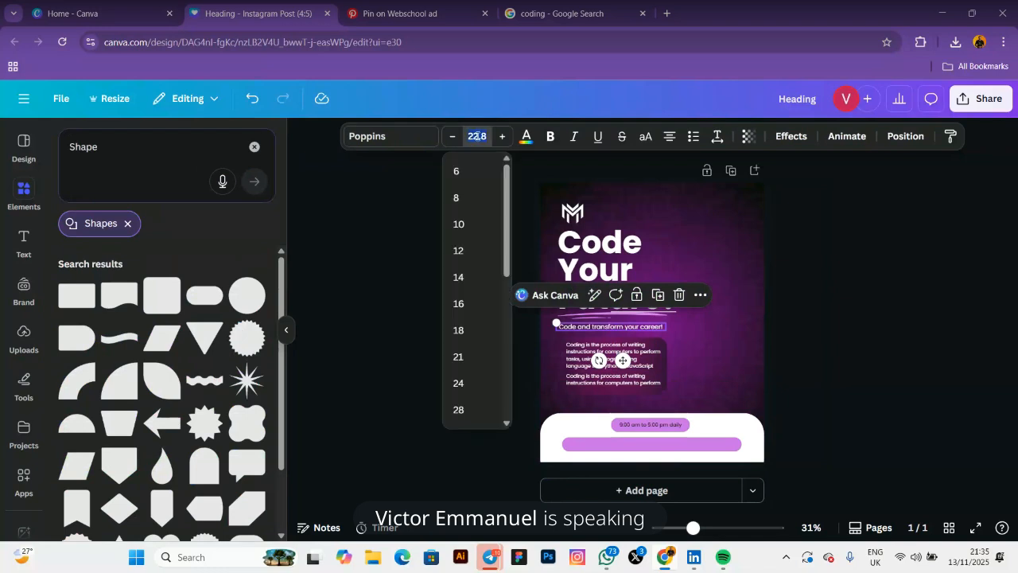
text(28)
key(Return)
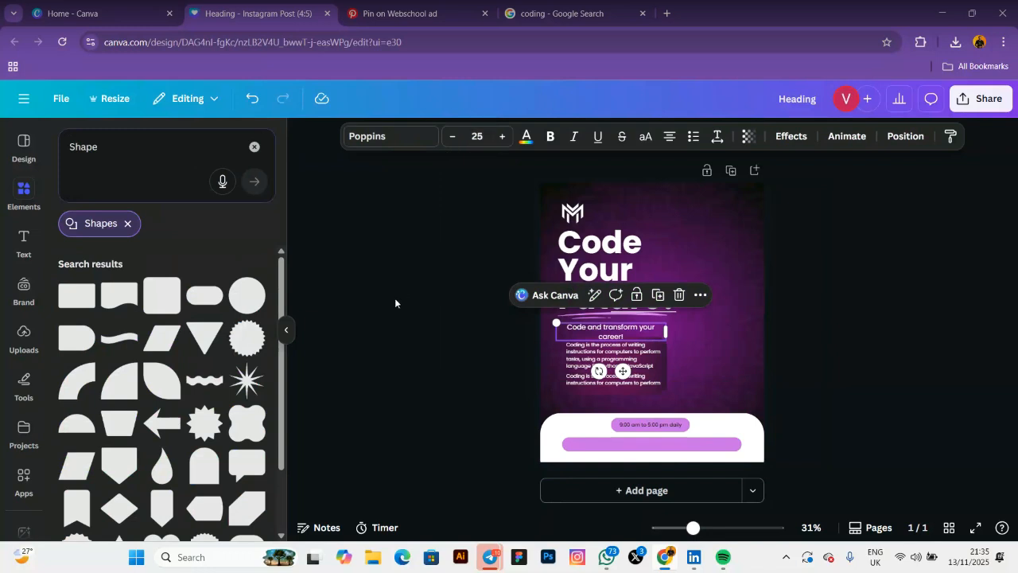
drag(666, 331, 683, 327)
Set the hours text to size 25 and widen it to fit one line
click(648, 426)
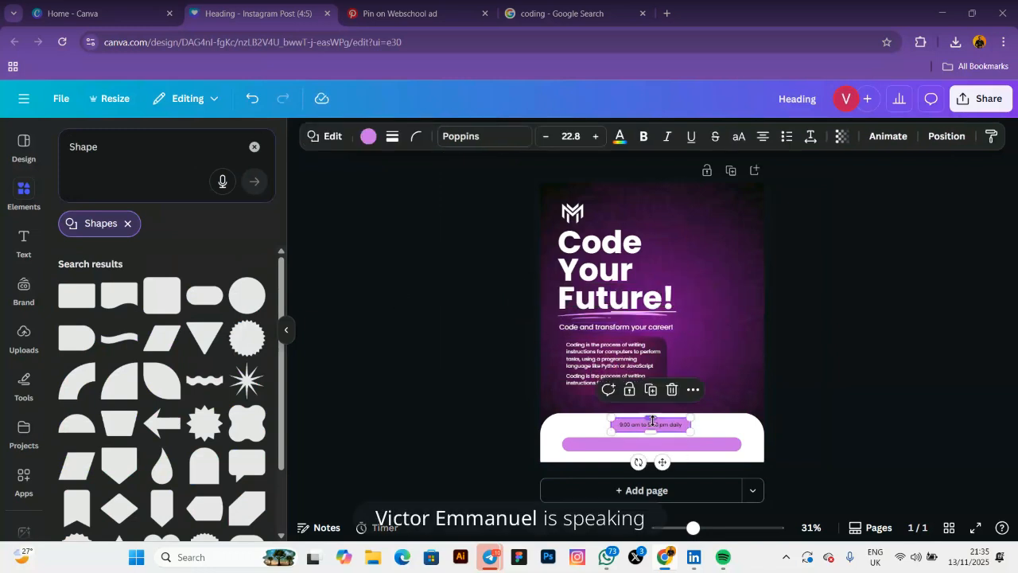
click(648, 428)
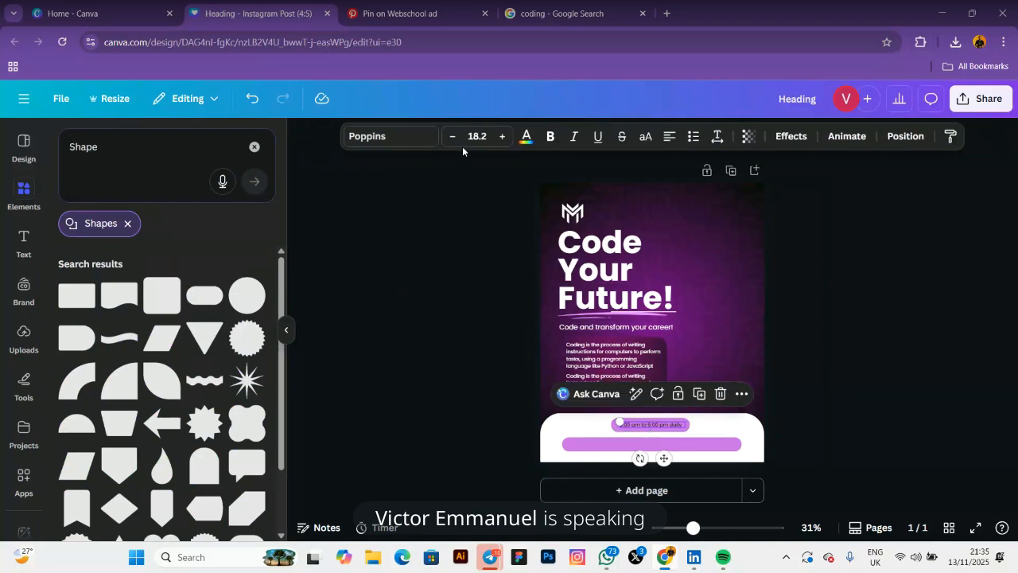
click(471, 137)
text(25)
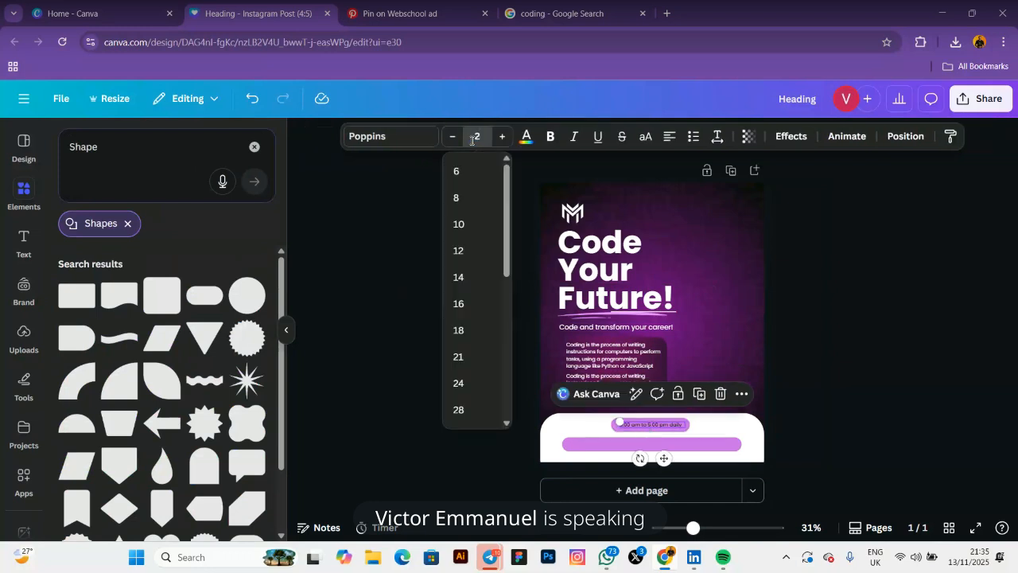
key(Return)
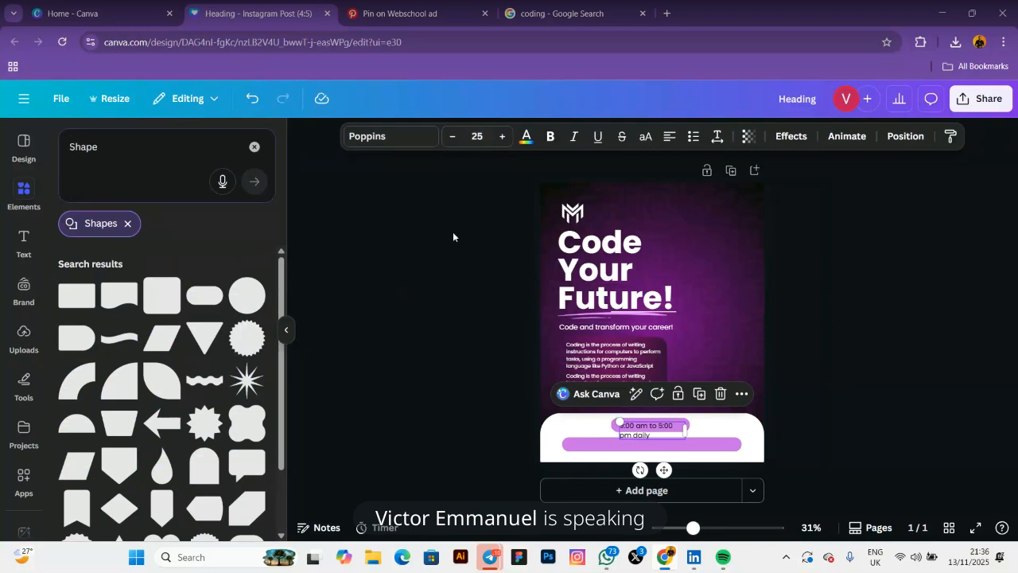
drag(685, 430, 717, 430)
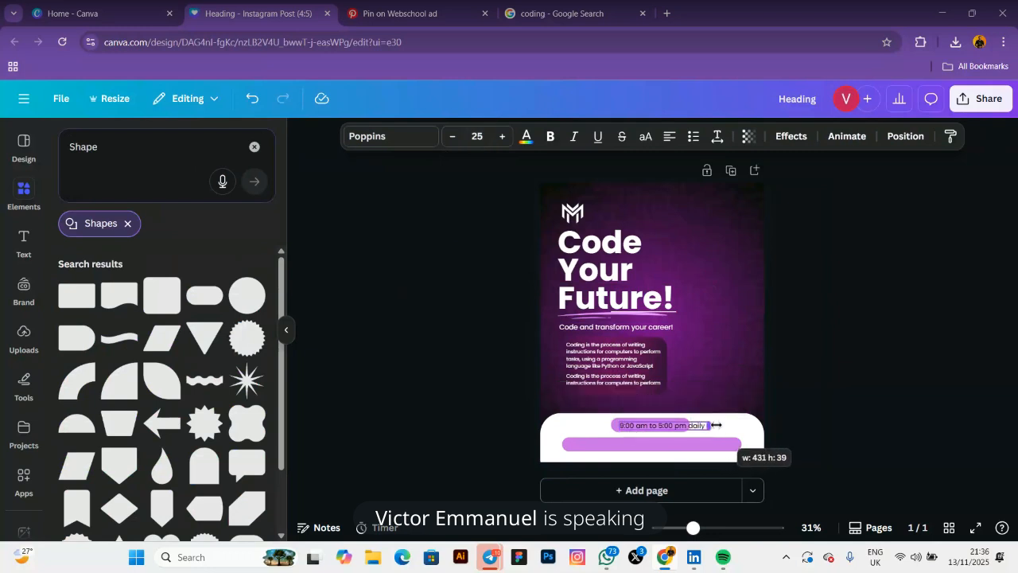
Widen the pink pill to fit the hours and nudge the text to centre
click(615, 424)
drag(615, 424, 644, 427)
drag(663, 431, 662, 432)
key(Left)
key(Left)
key(Left)
key(Left)
key(Left)
key(Left)
key(Left)
key(Left)
key(Left)
key(Left)
key(Left)
key(Left)
key(Left)
key(Left)
key(Left)
key(Left)
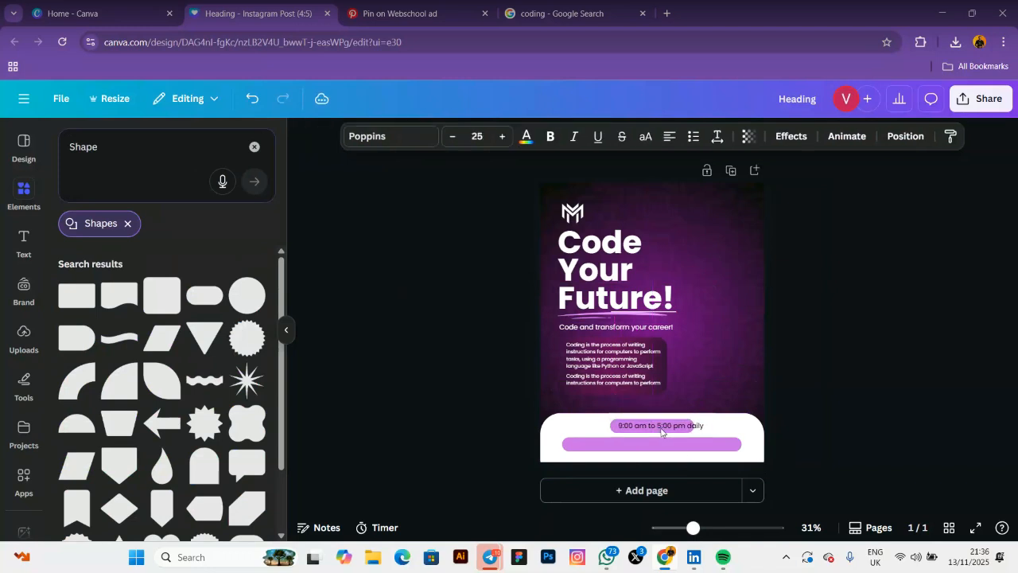
key(Left)
key(Left)
key(Left)
key(Left)
key(Left)
key(Left)
key(Left)
key(Left)
key(Left)
key(Left)
key(Right)
key(Right)
Fine-tune the pill width and text position, then set the hours in uppercase
click(686, 426)
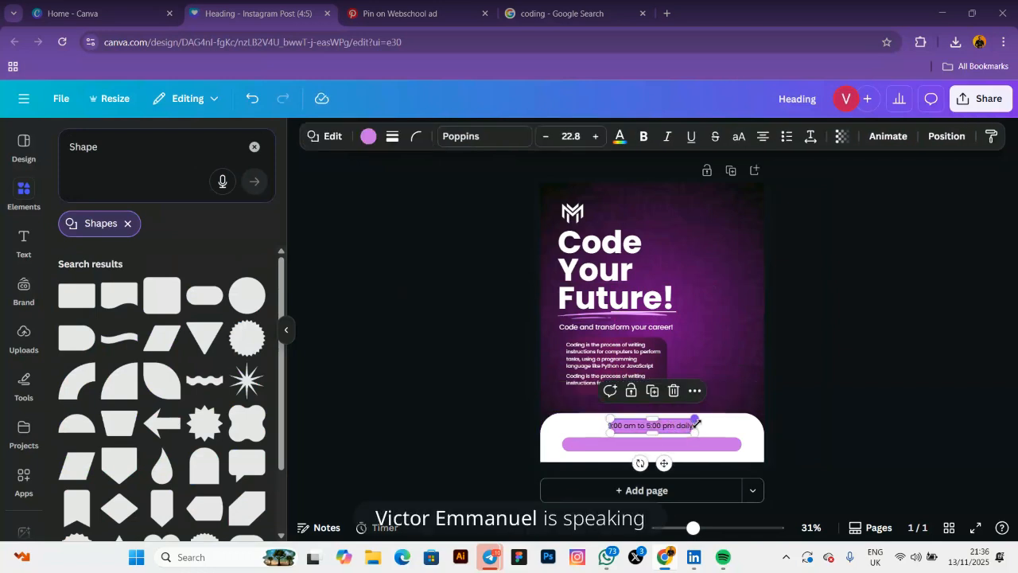
drag(696, 425, 701, 425)
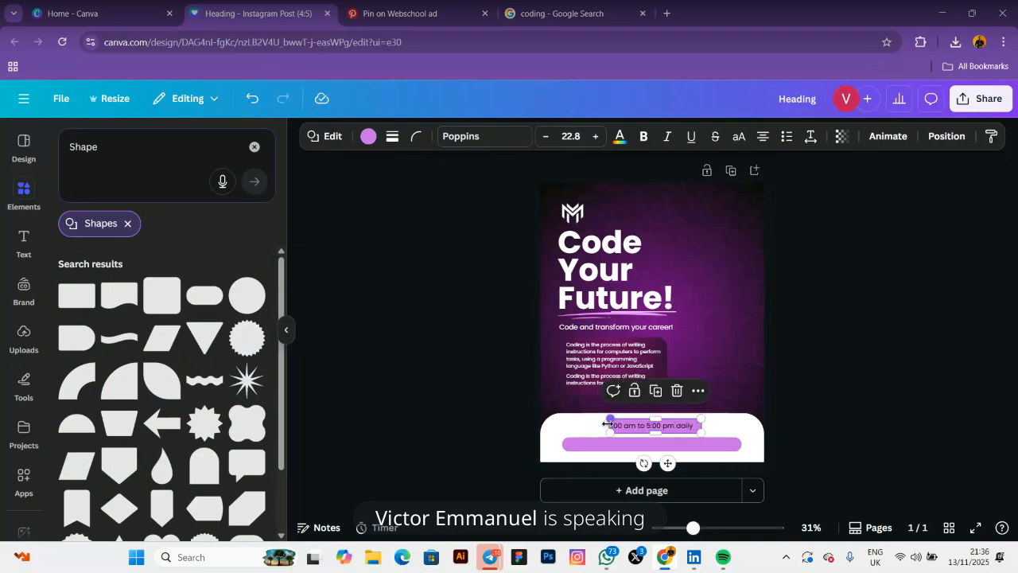
drag(608, 424, 602, 424)
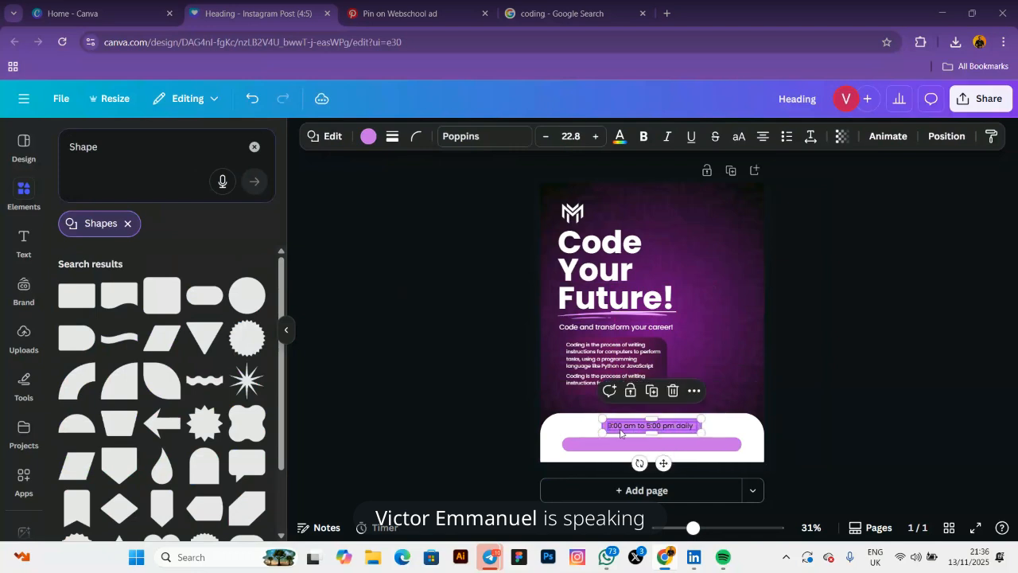
drag(662, 463, 665, 460)
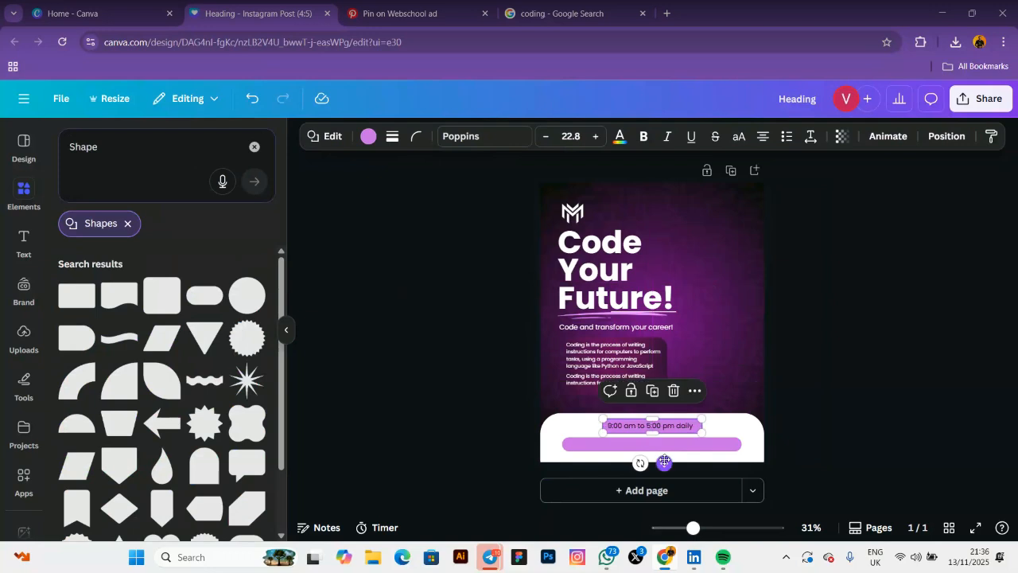
click(503, 422)
click(603, 430)
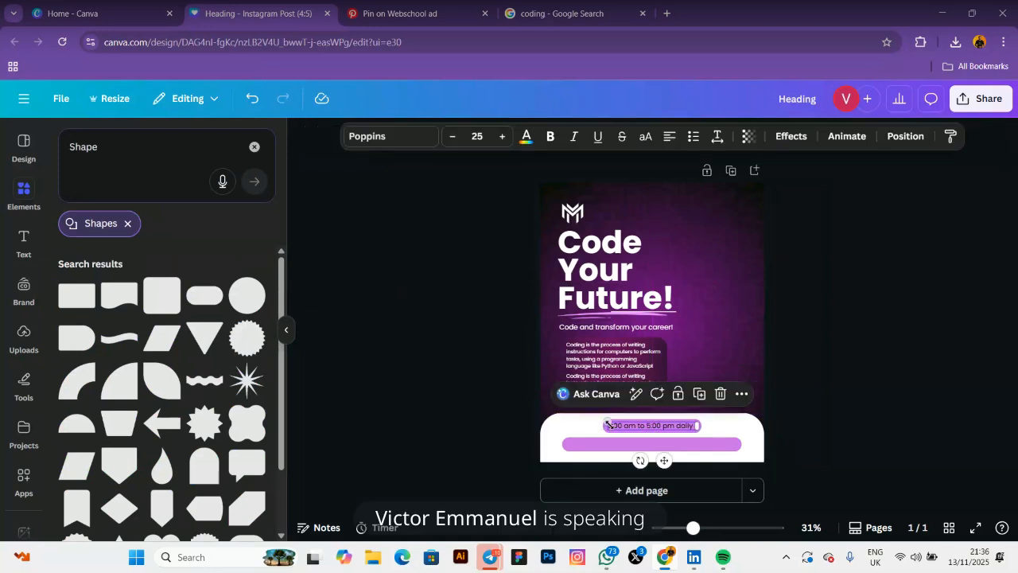
click(646, 137)
Check the Pinterest reference flyer, then return to the Canva design
click(470, 334)
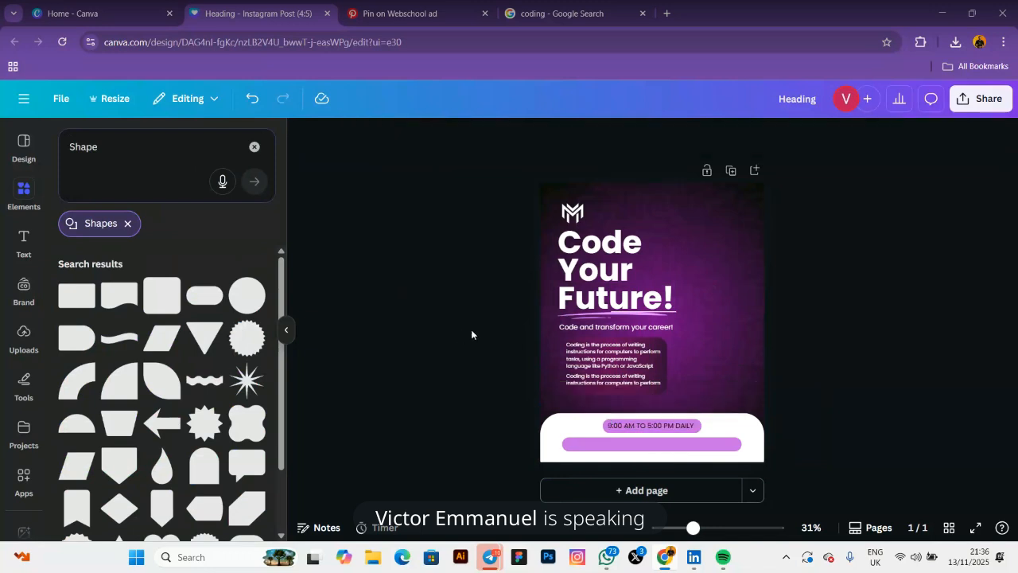
click(420, 20)
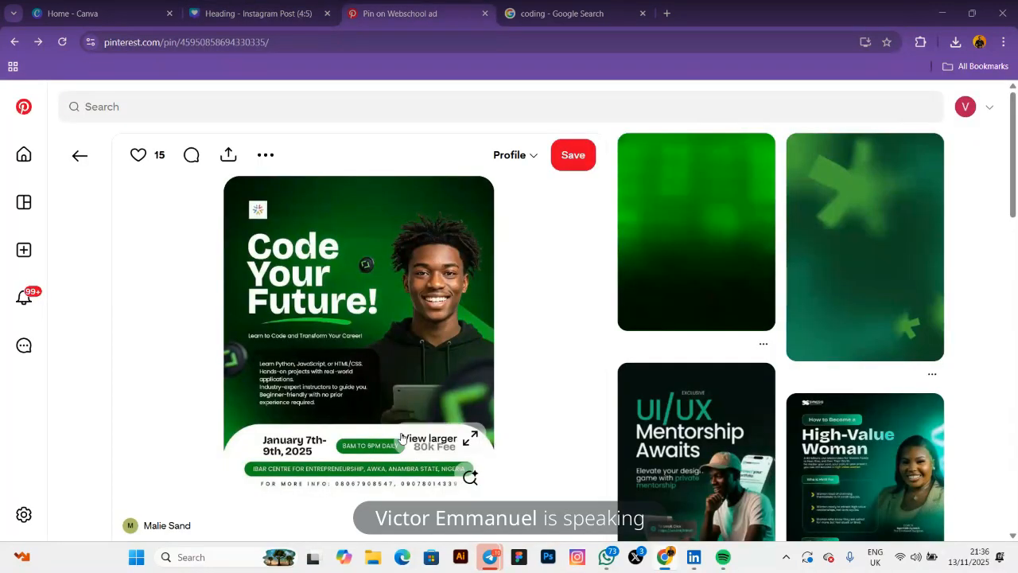
click(259, 10)
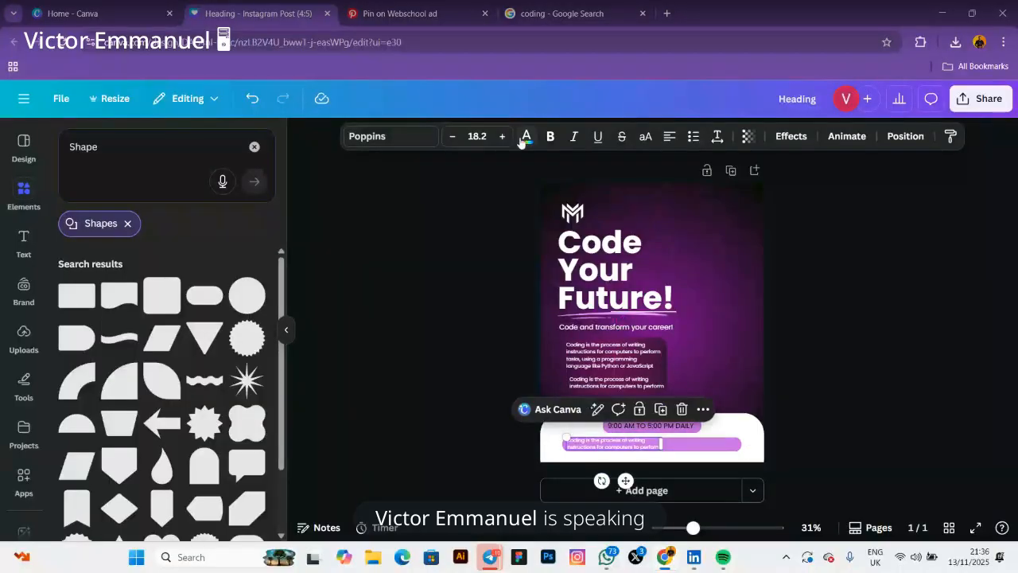
click(526, 136)
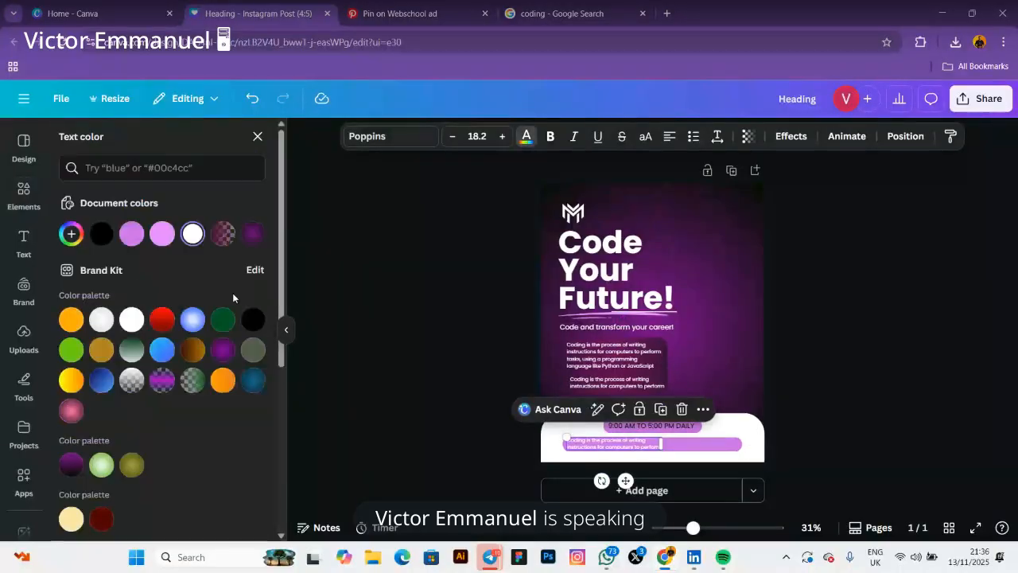
Make the lower pill line black uppercase 'CODING IS THE PROCESS OF WRITING INSTRUCTIONS FOR COMPUTERS', centred
click(101, 233)
click(645, 136)
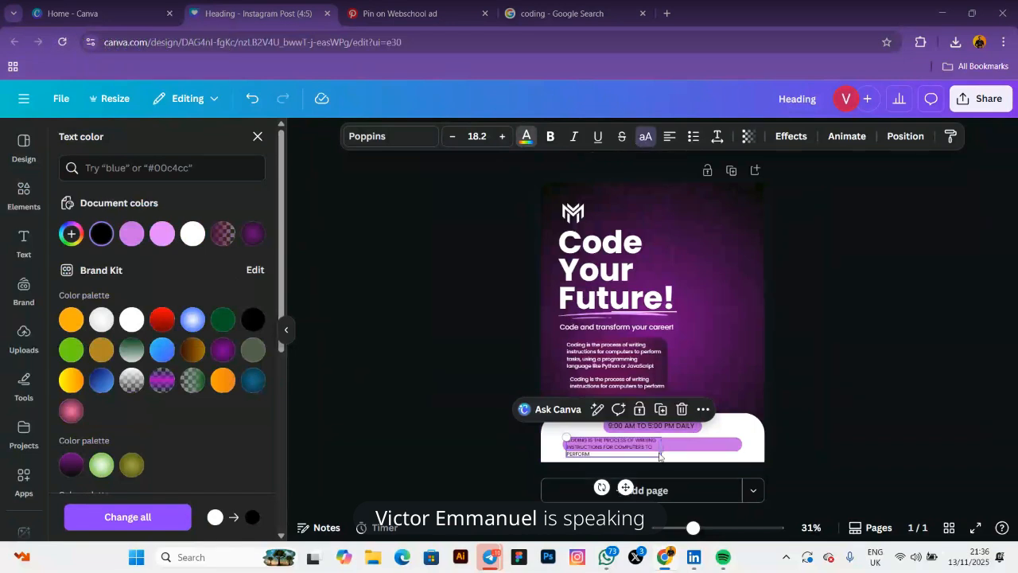
drag(659, 454, 745, 455)
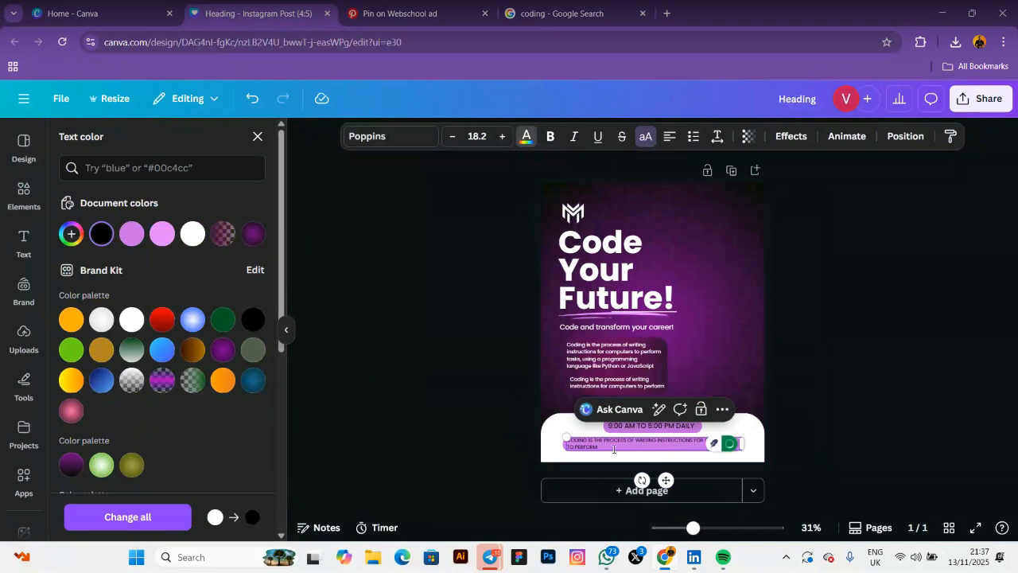
key(BackSpace)
key(BackSpace)
key(BackSpace)
key(BackSpace)
key(BackSpace)
key(BackSpace)
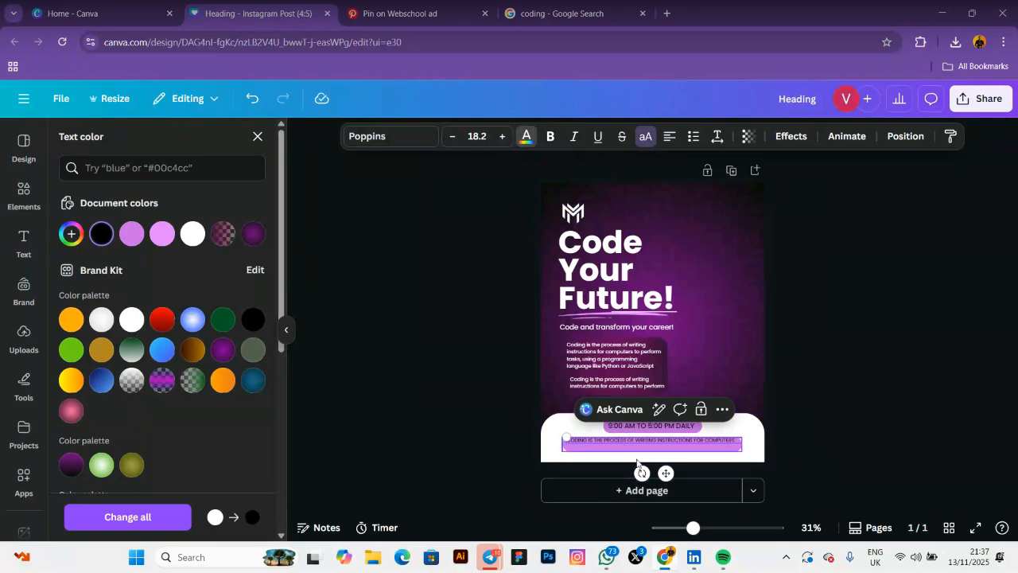
drag(665, 470, 665, 473)
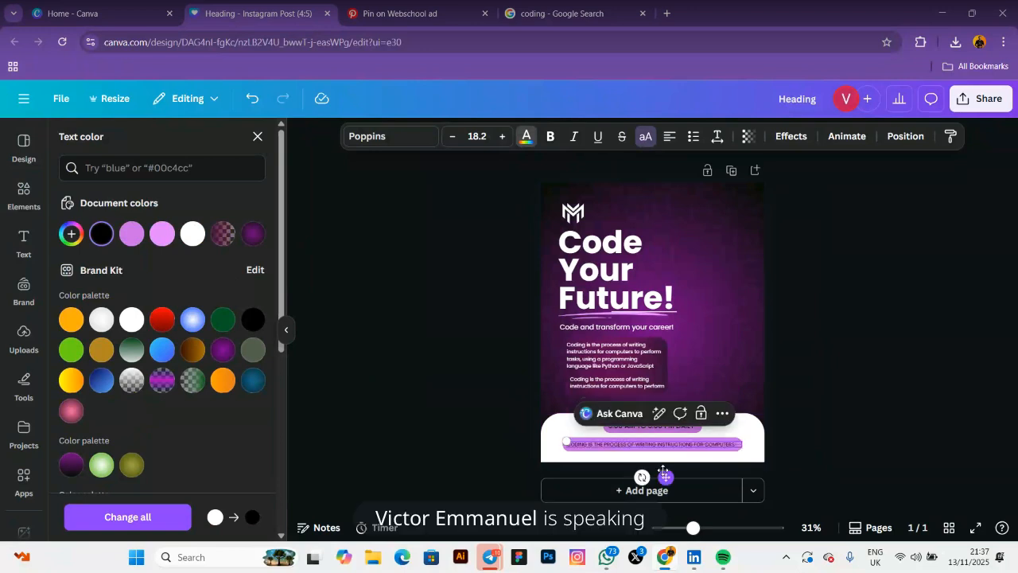
click(485, 412)
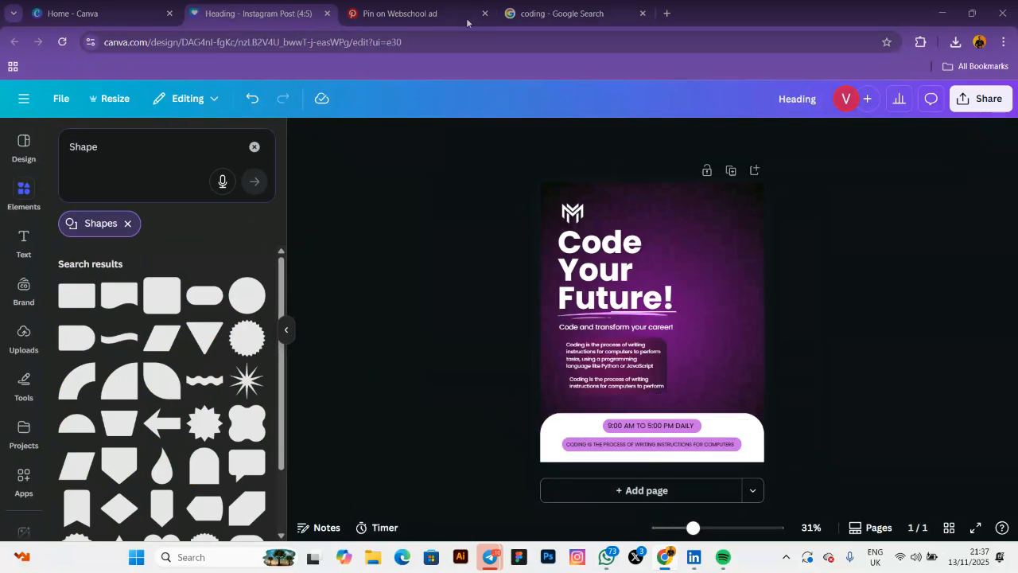
Compare the flyer with the Pinterest reference, then return to Canva
click(430, 17)
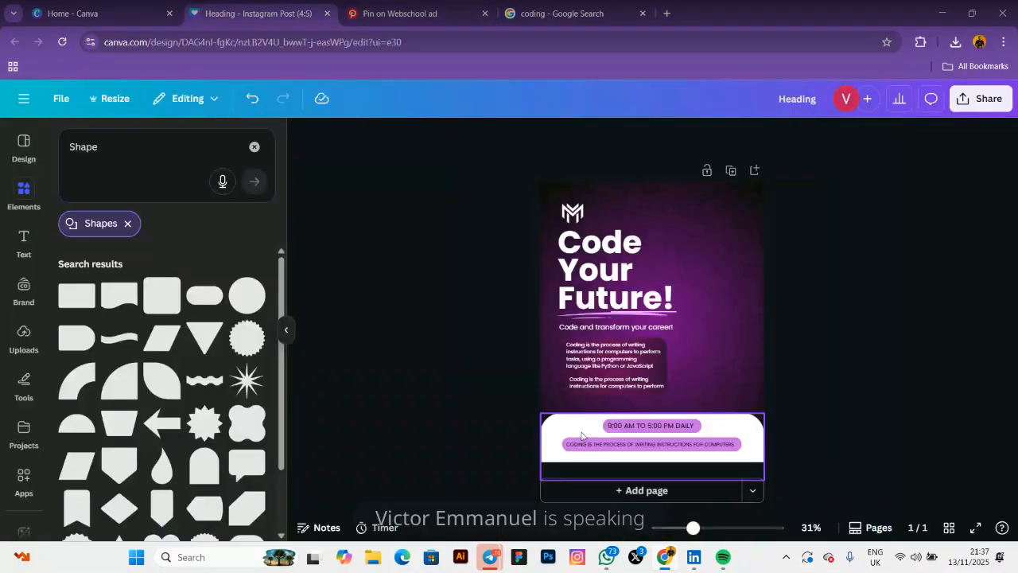
click(381, 15)
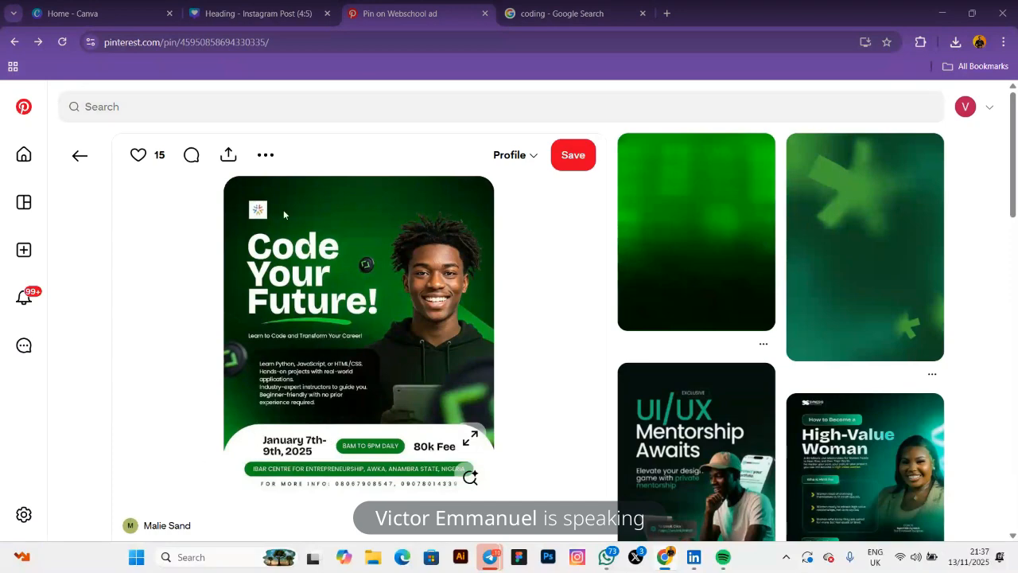
click(247, 13)
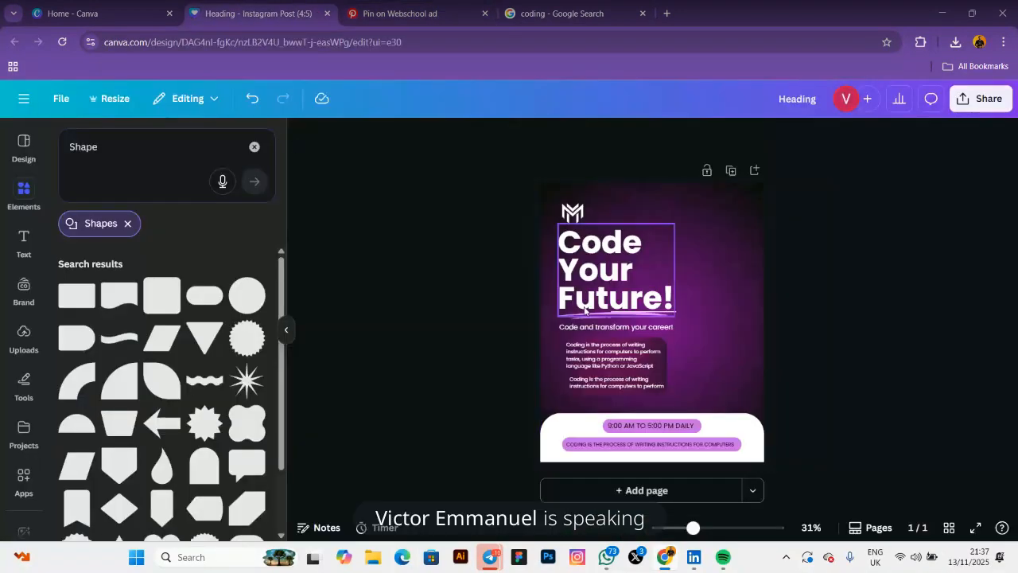
Duplicate the heading, shrink the copy to size 32, place it in the bottom band, black
click(611, 275)
click(663, 195)
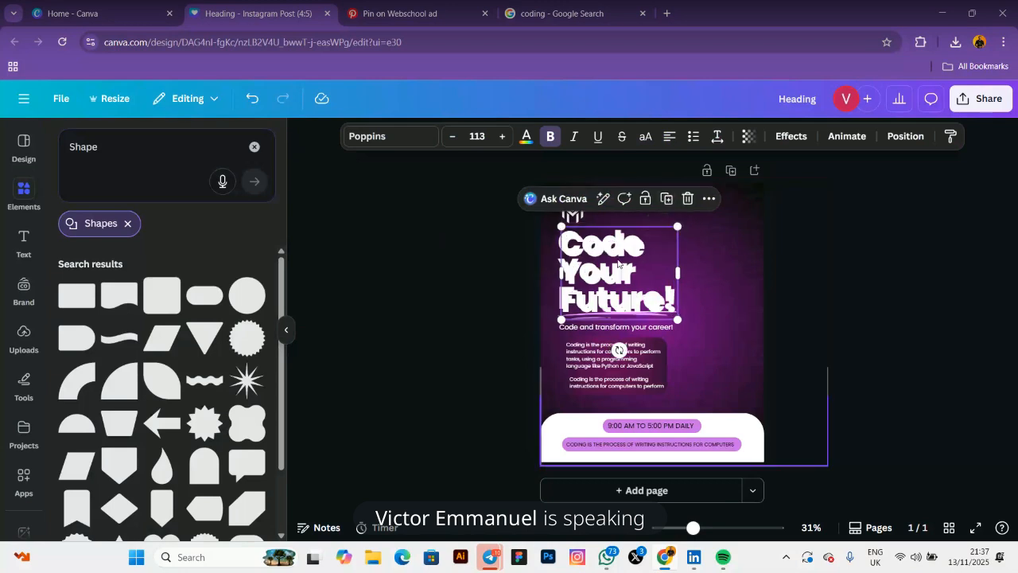
drag(738, 229, 762, 283)
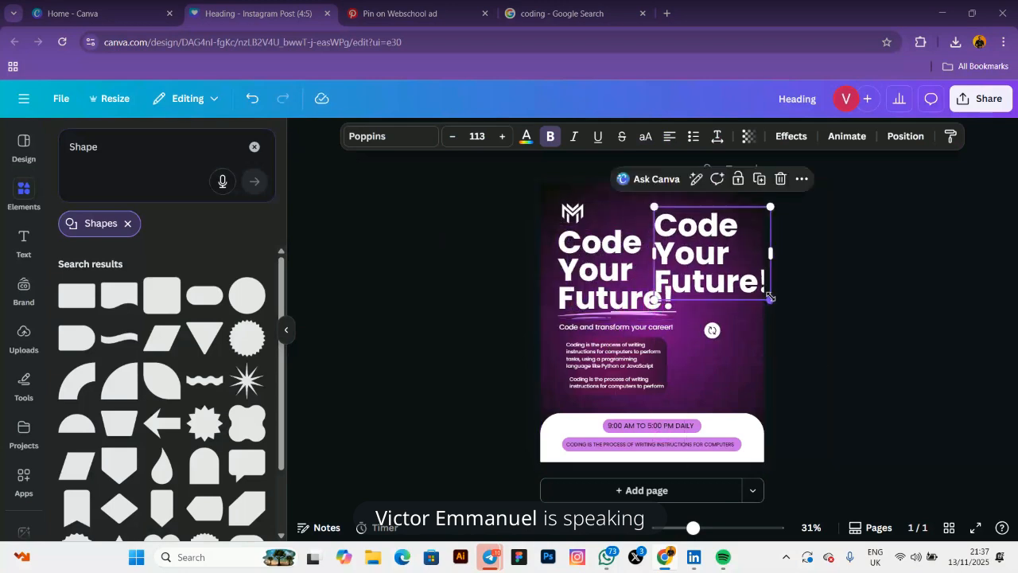
click(477, 136)
scroll(478, 308, down, 3)
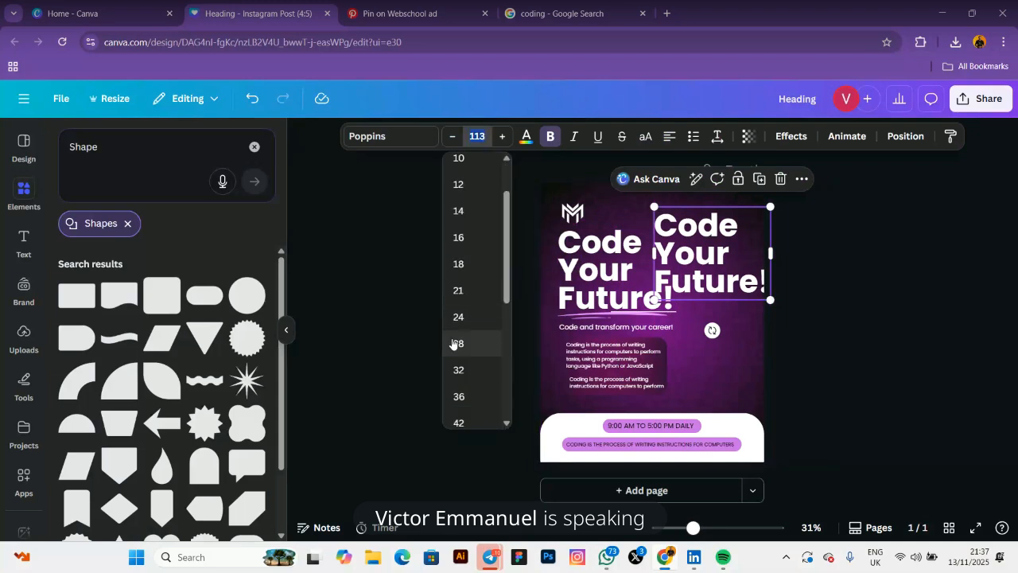
click(459, 305)
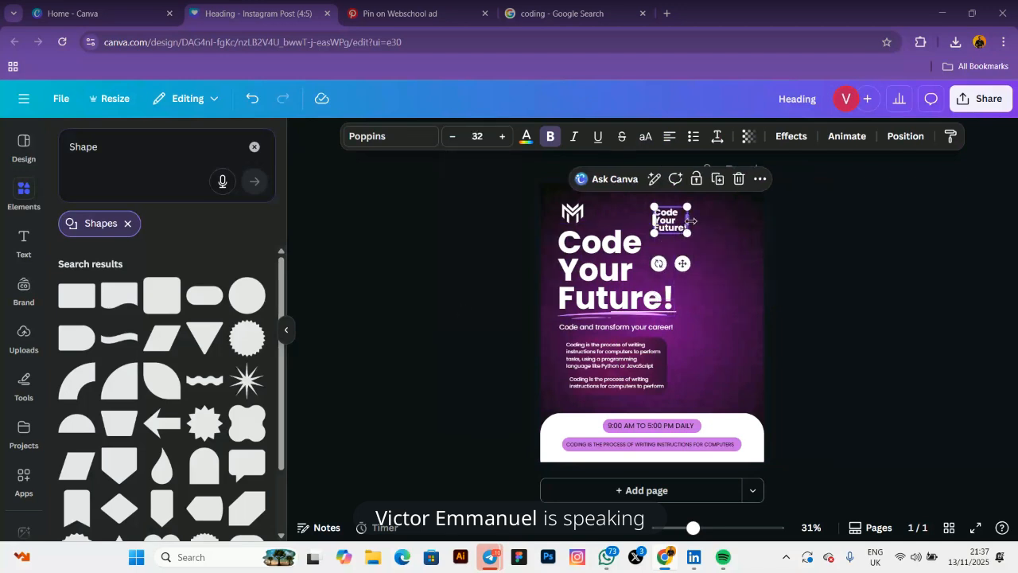
drag(691, 221, 582, 422)
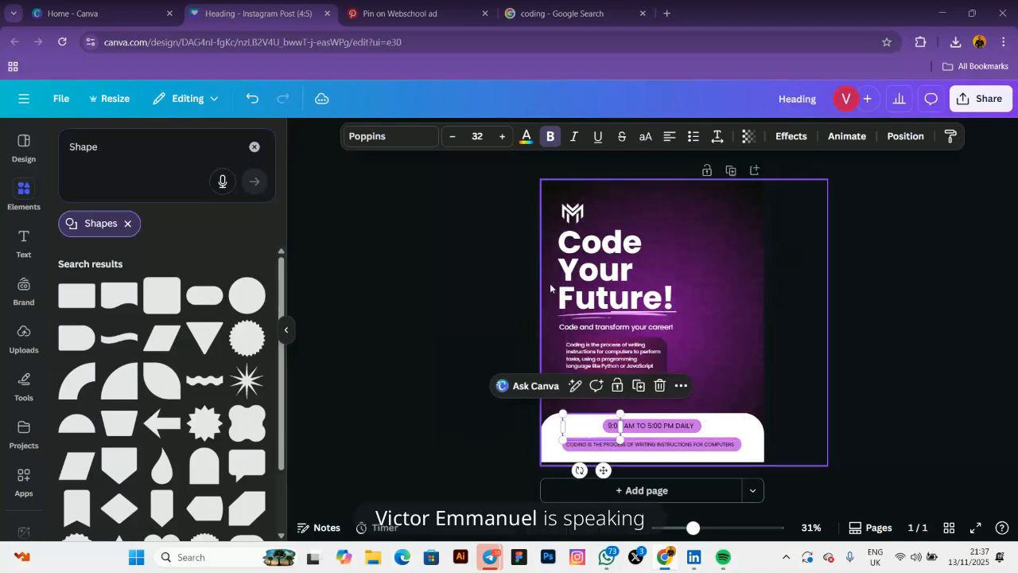
click(527, 136)
click(101, 234)
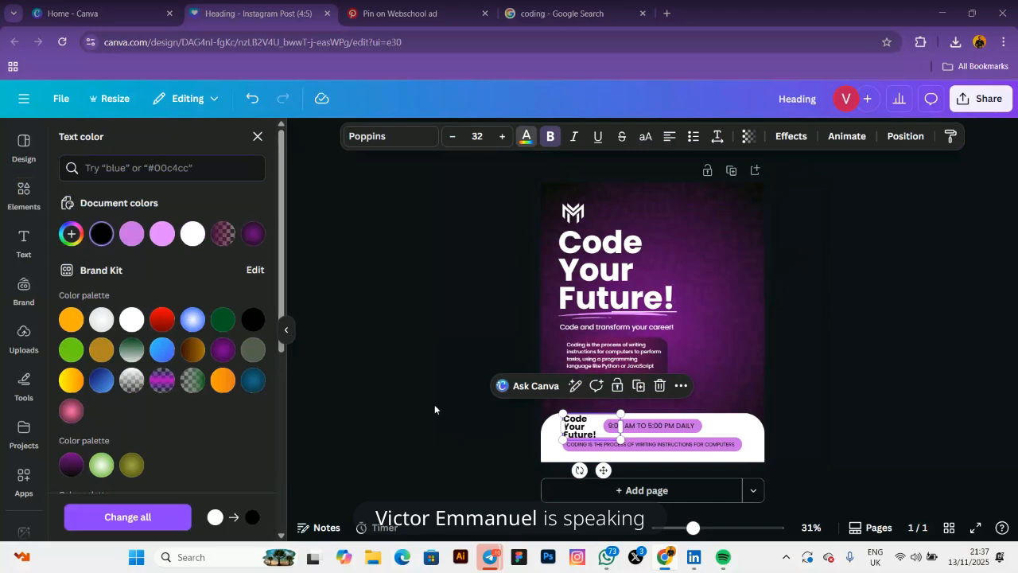
Retype the small heading copy as the date 'Nov 9th - 12 2025' and fit its box
drag(621, 427, 600, 434)
double_click(568, 419)
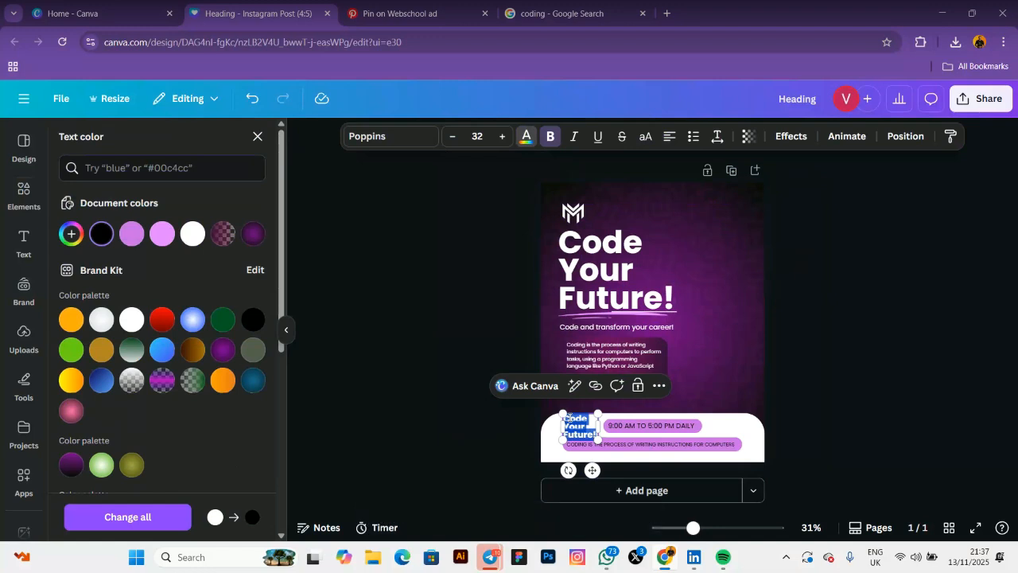
text(J)
key(BackSpace)
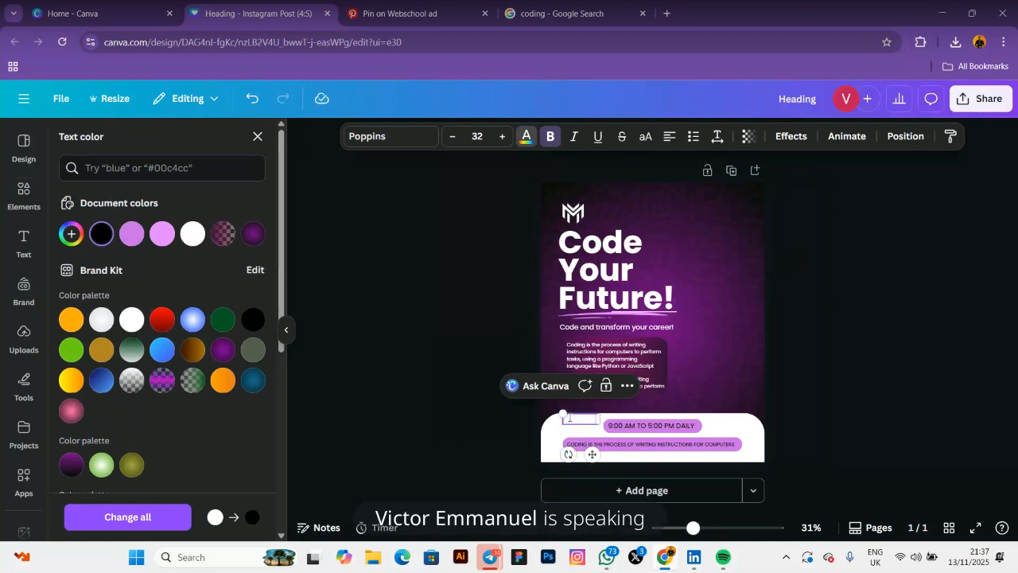
text(N)
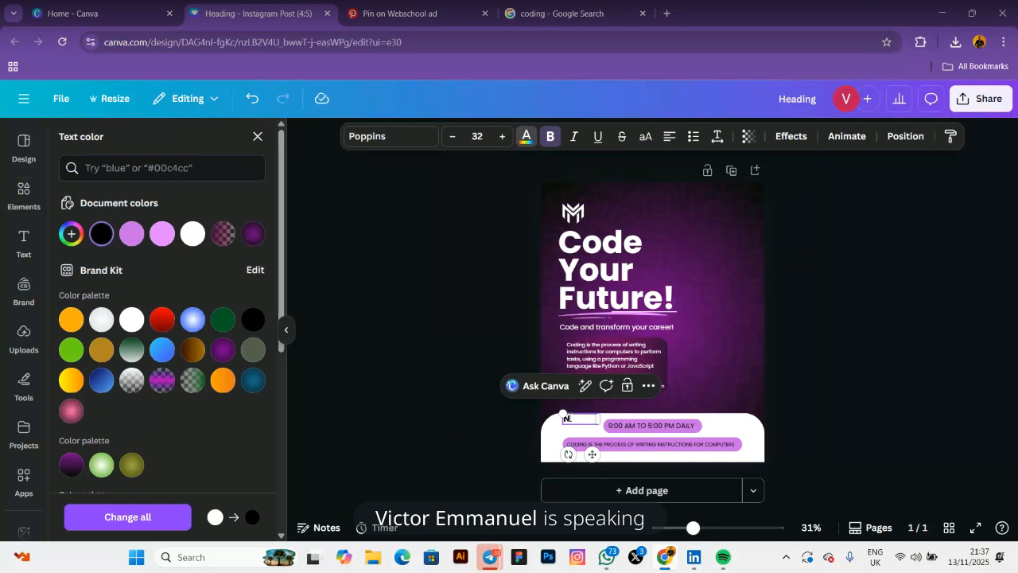
text(ov 9 2025)
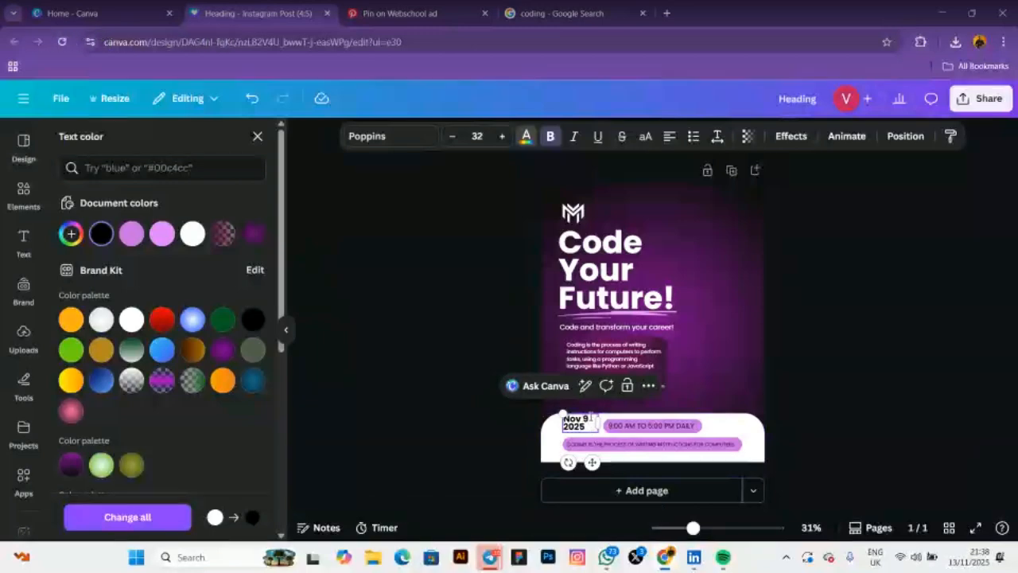
text(th -)
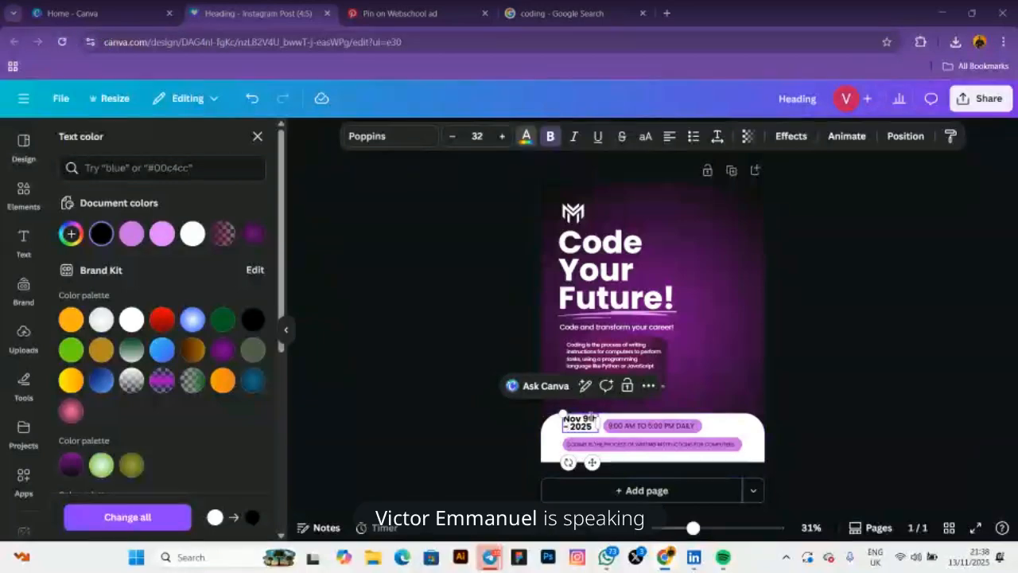
text( 12)
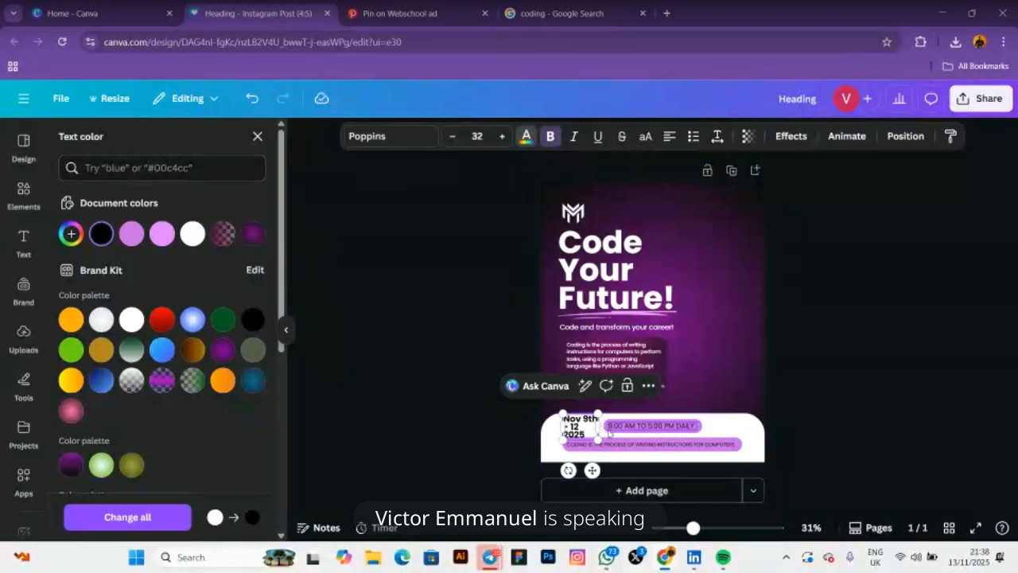
drag(598, 427, 623, 445)
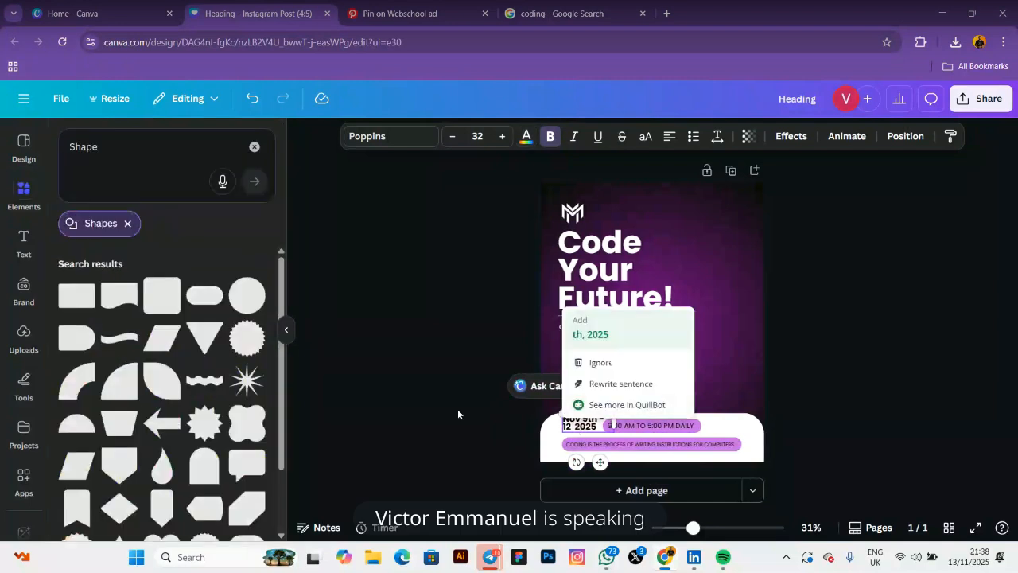
click(457, 413)
drag(576, 419, 574, 423)
Set the date text to size 25, then view the Pinterest reference
click(477, 136)
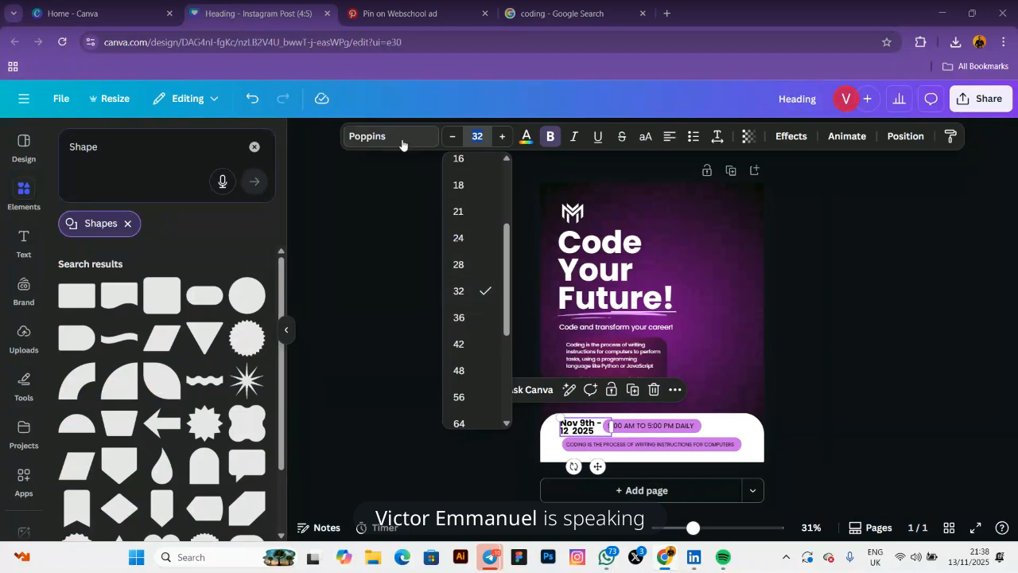
text(25)
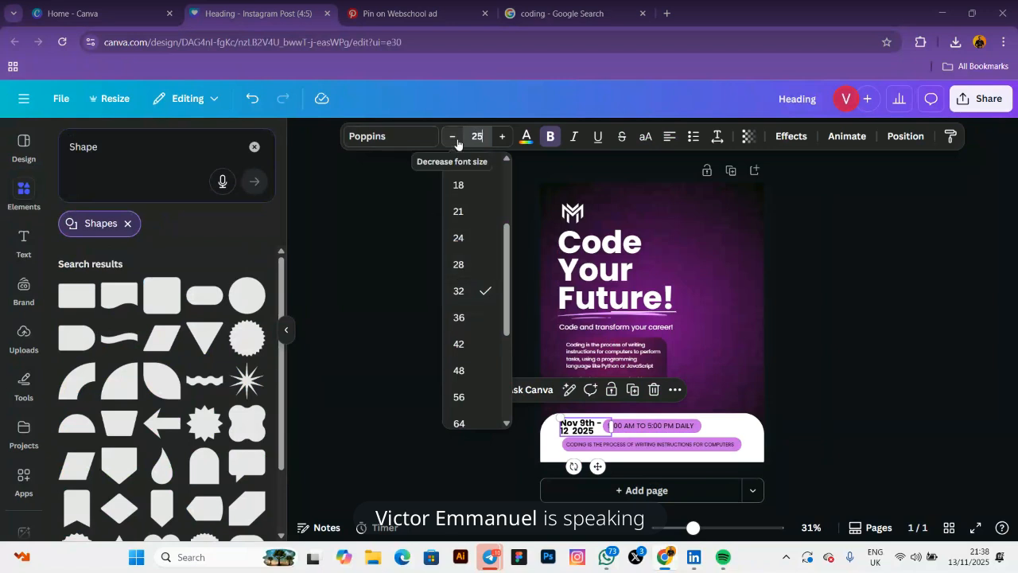
key(Return)
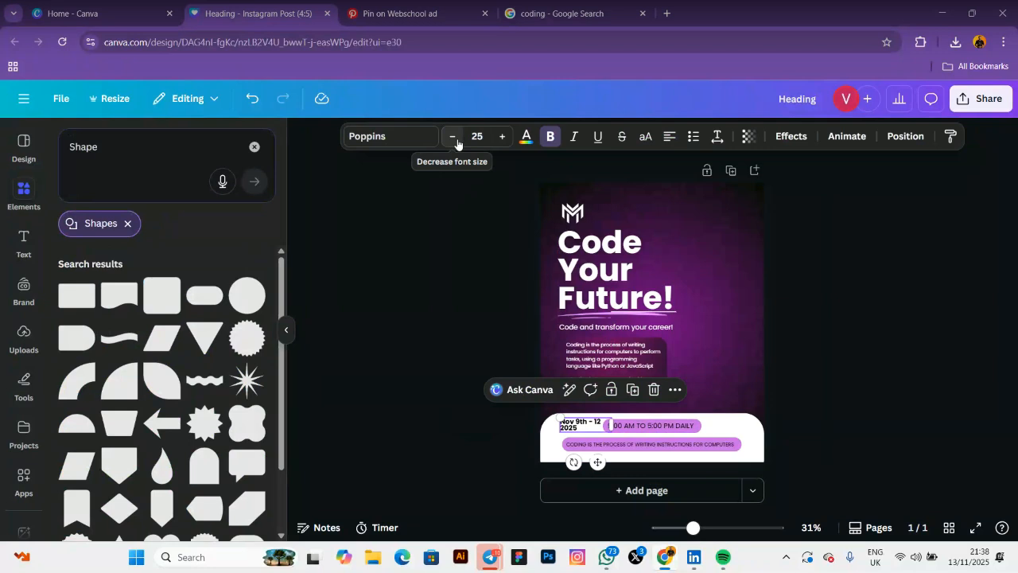
click(406, 301)
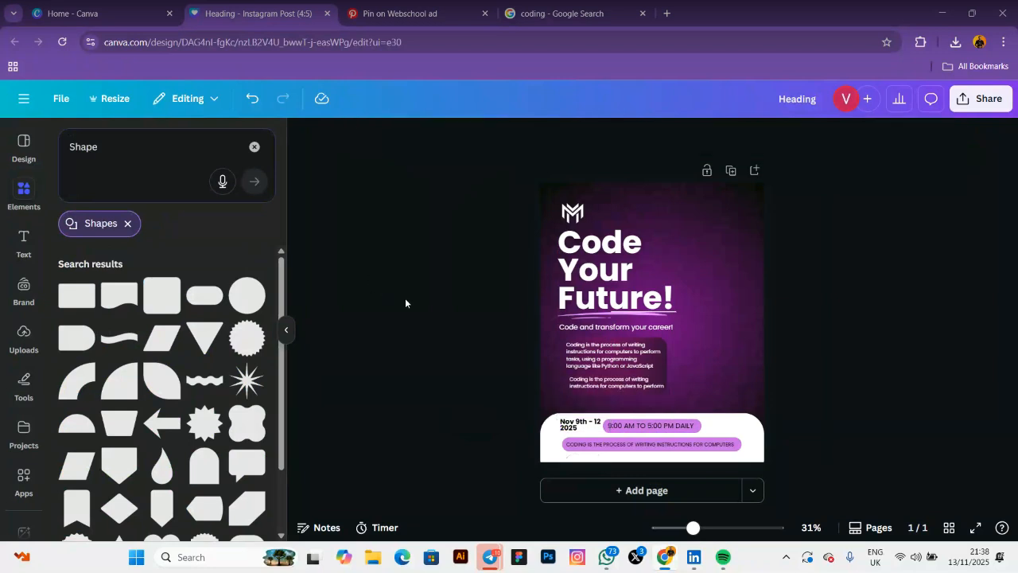
click(602, 434)
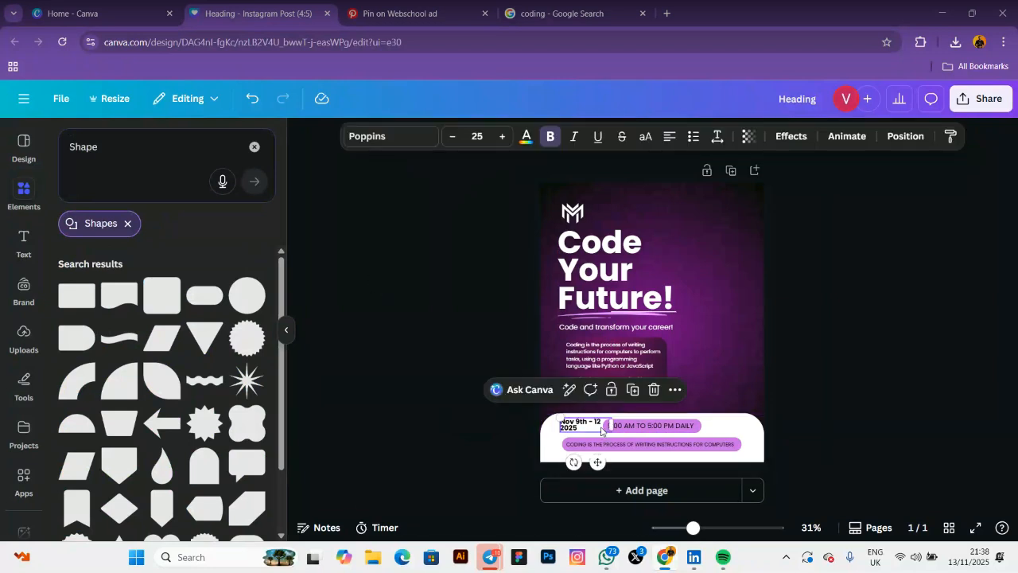
click(411, 405)
click(562, 427)
click(563, 428)
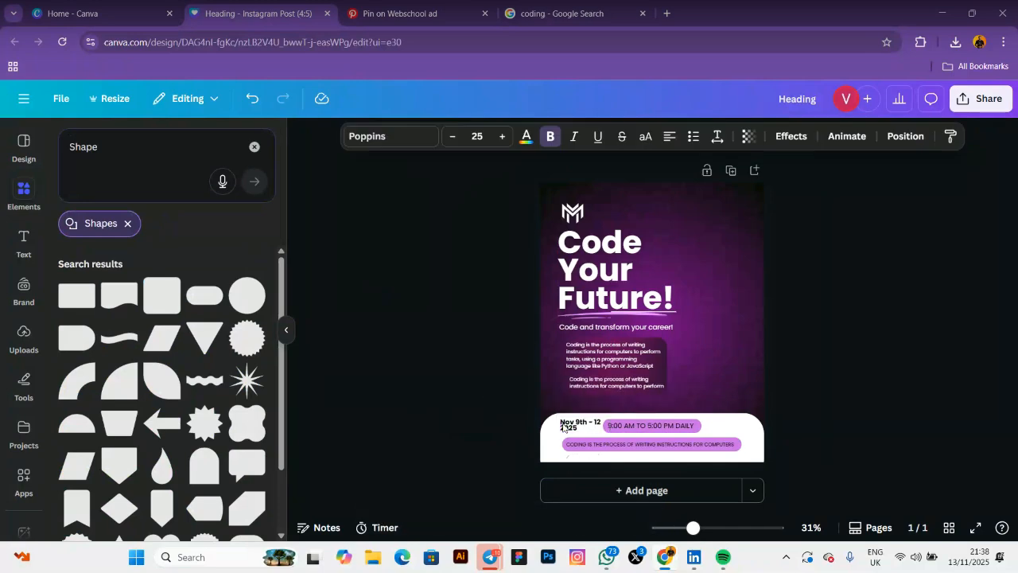
click(410, 26)
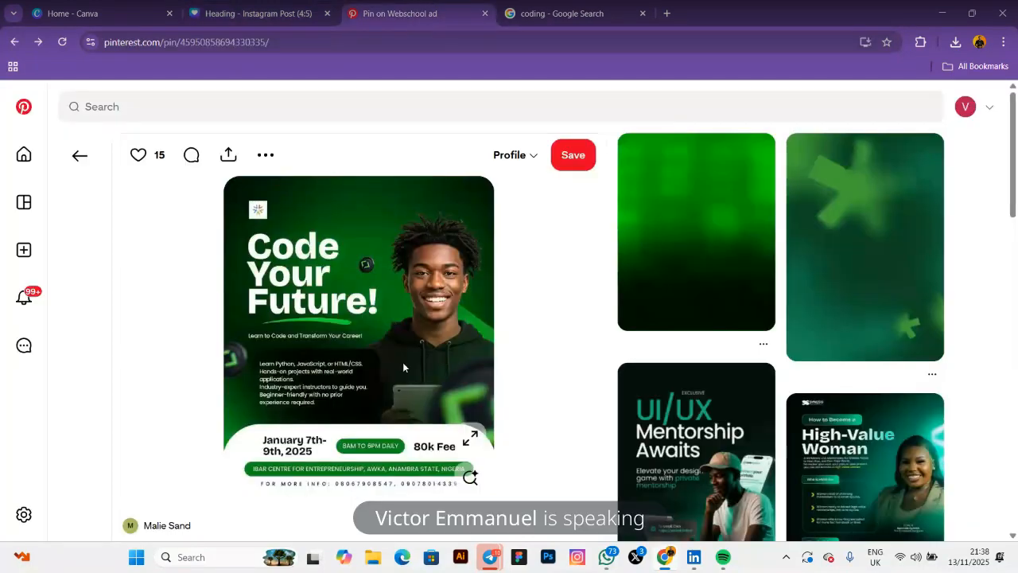
Duplicate the date box, place it right of the time pill, and retype it as '80k Fee'
click(258, 13)
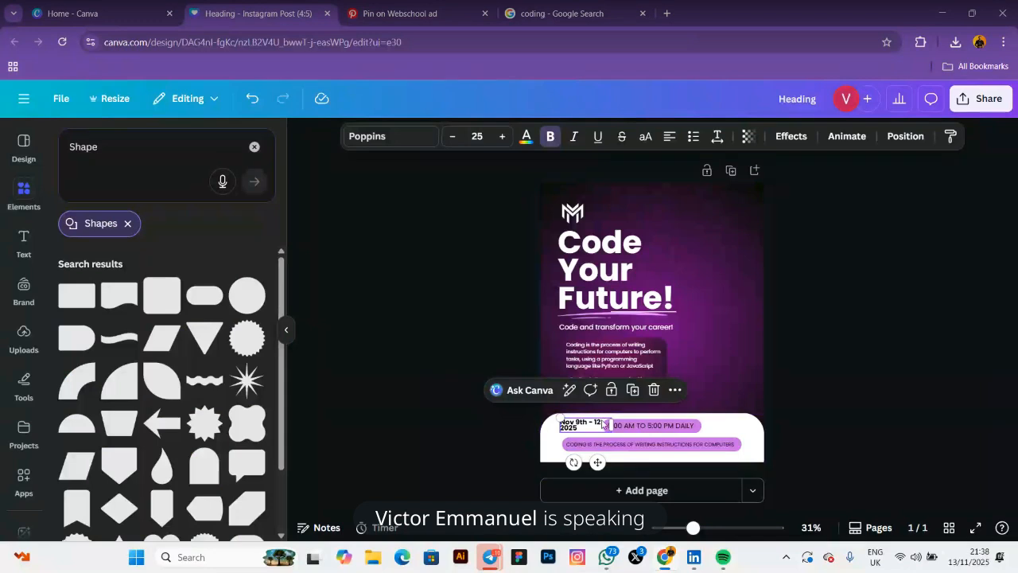
click(635, 389)
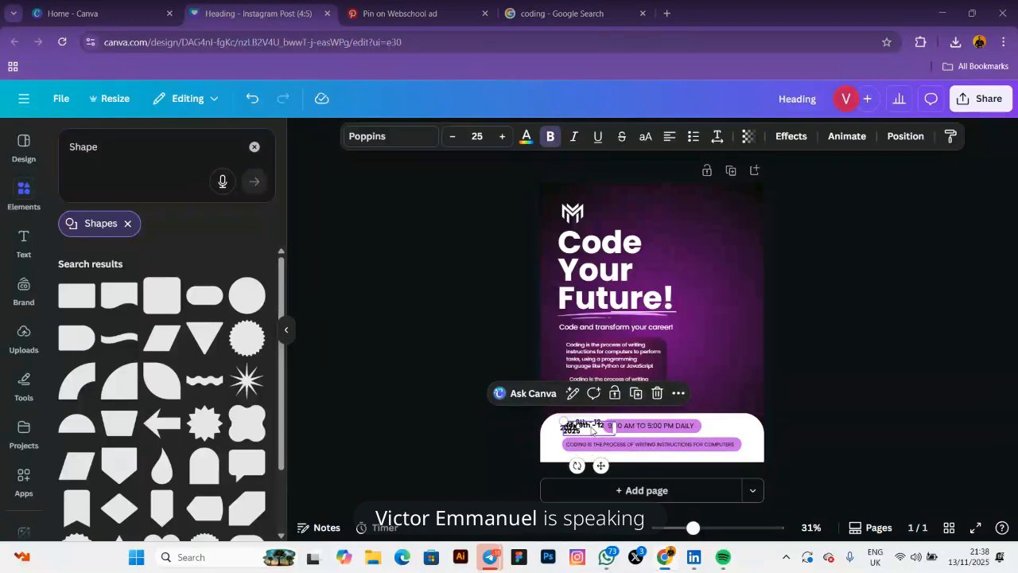
drag(591, 429, 733, 425)
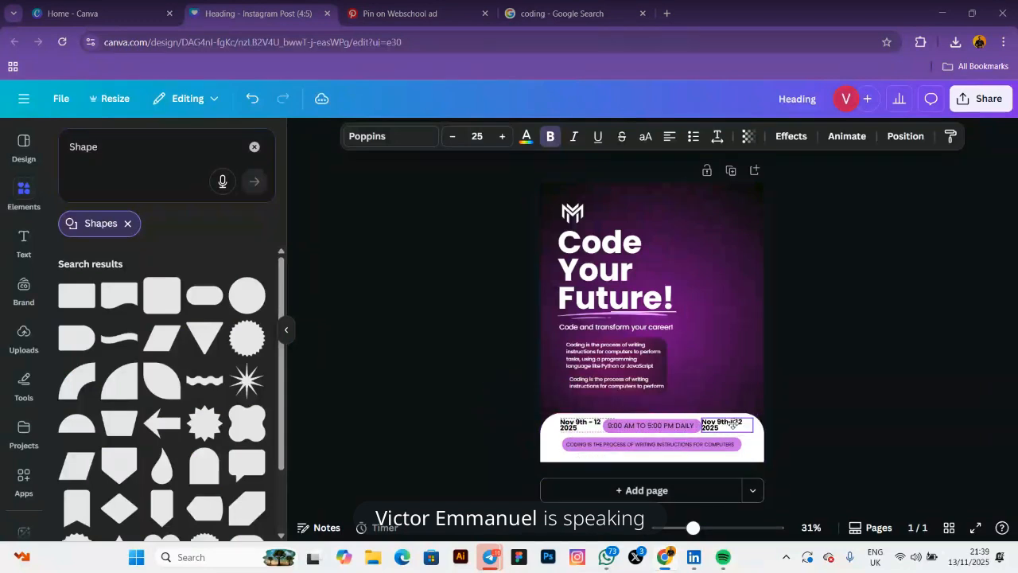
double_click(732, 425)
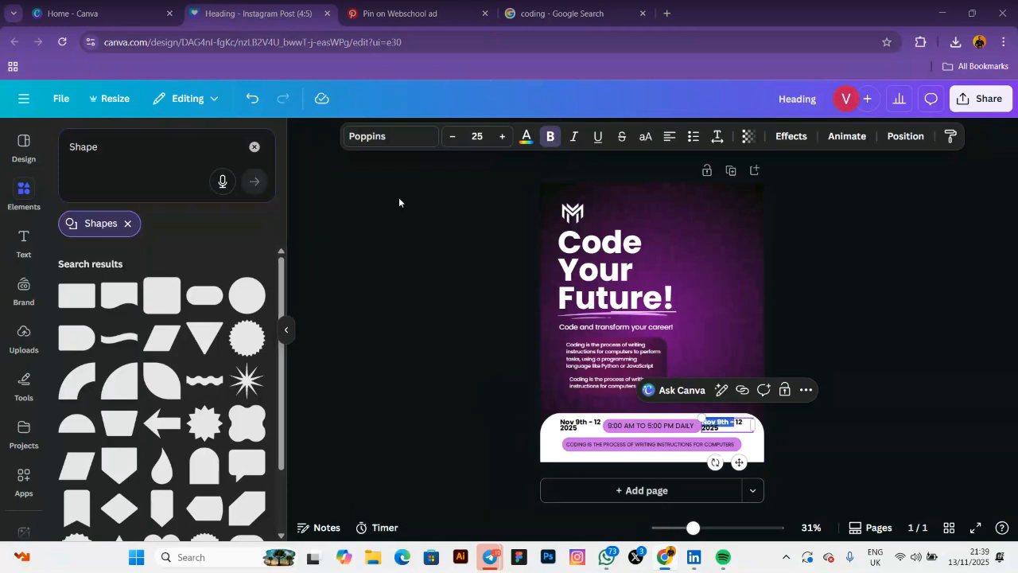
click(420, 14)
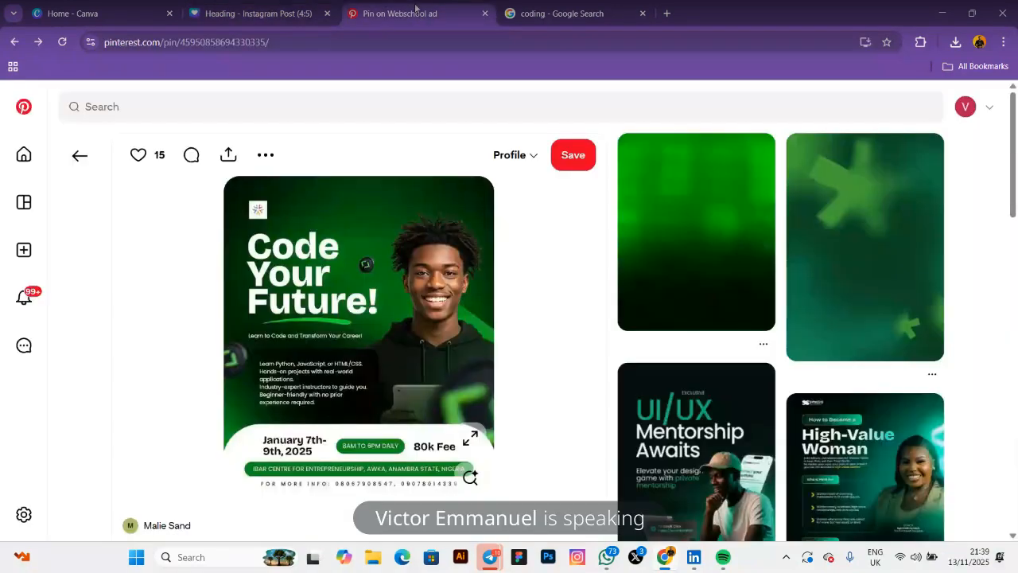
click(231, 15)
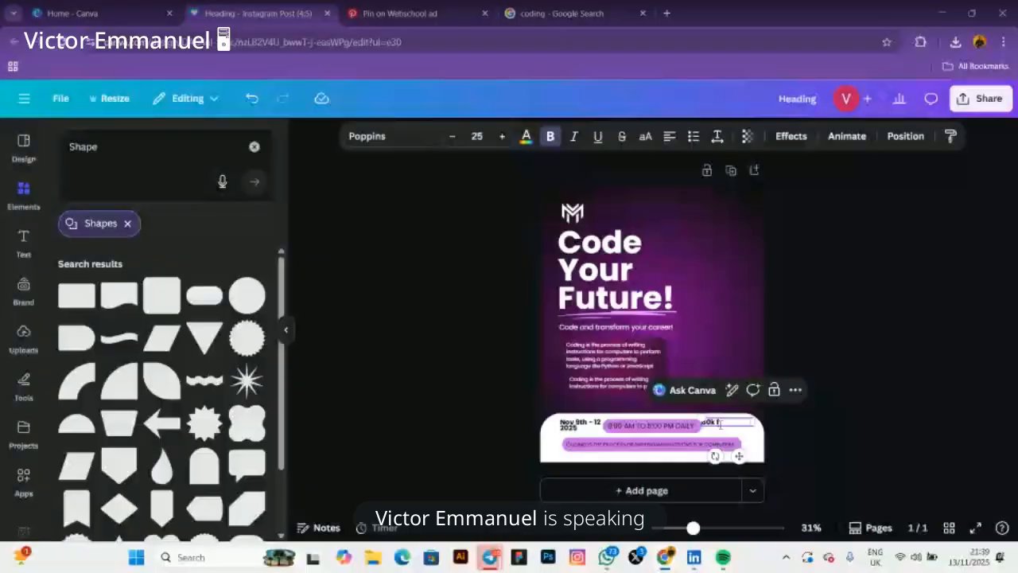
text(re)
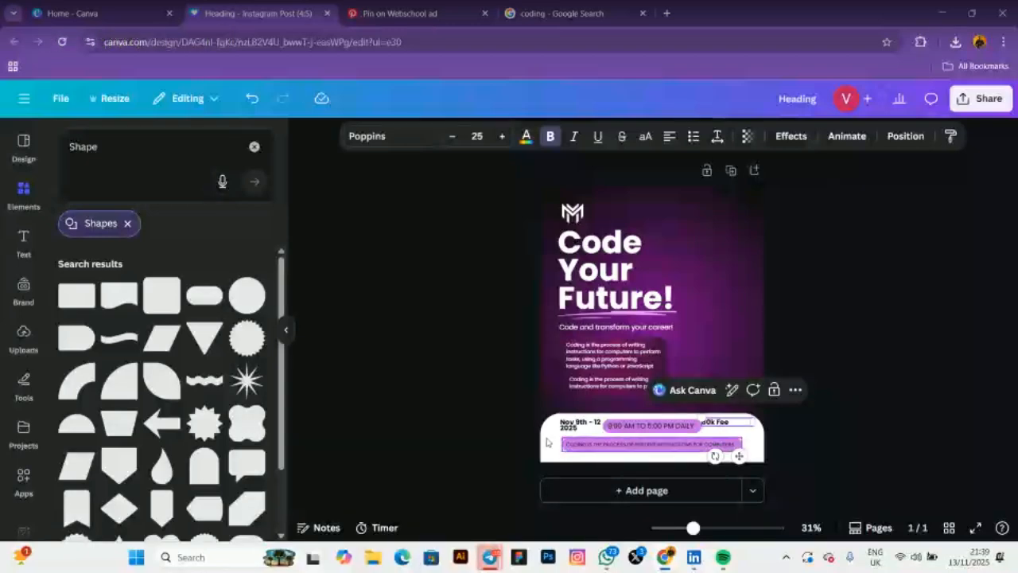
click(447, 433)
Nudge the 80k Fee label right and down, then recheck the date text box
drag(713, 423, 720, 426)
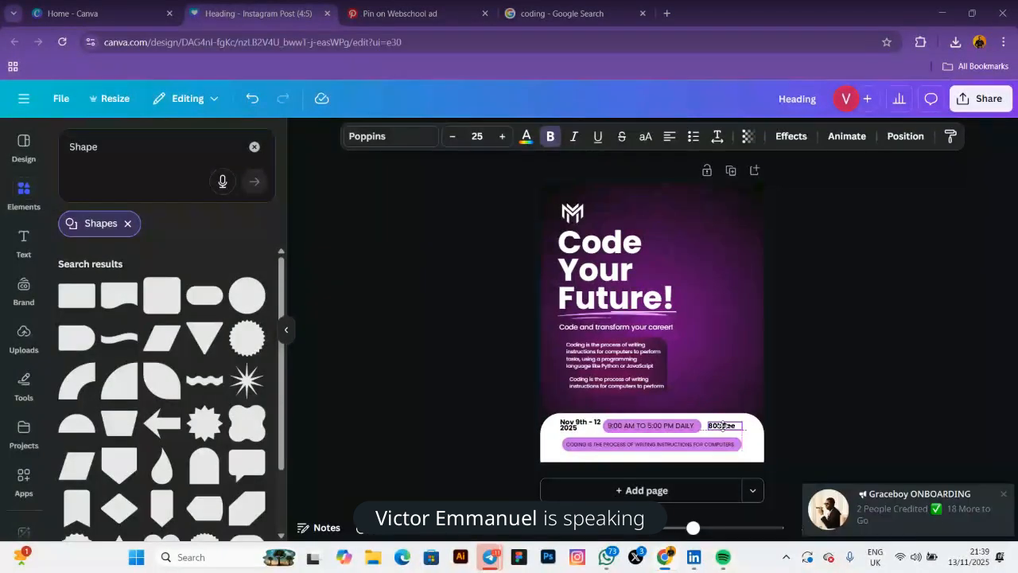
click(538, 357)
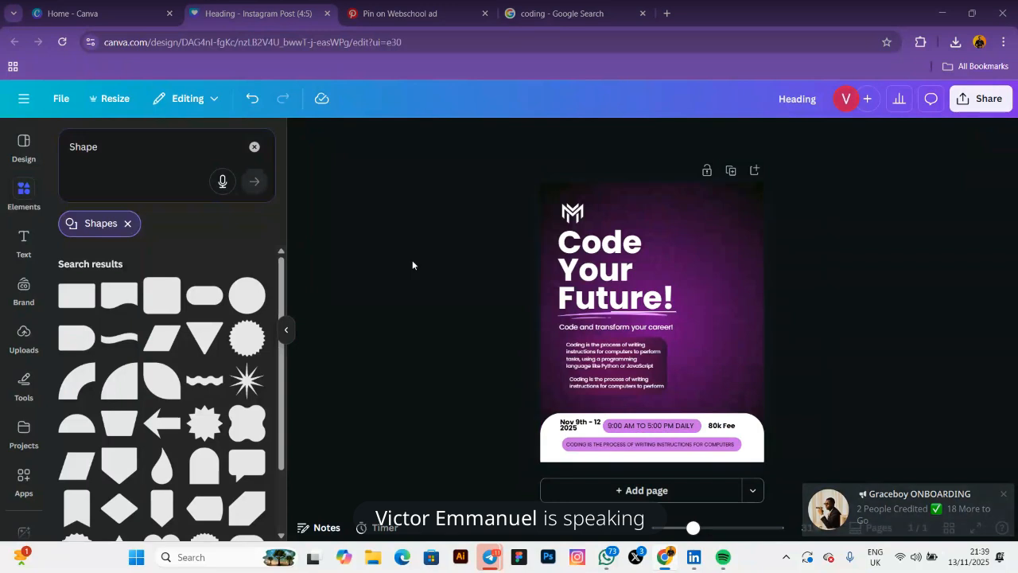
click(571, 426)
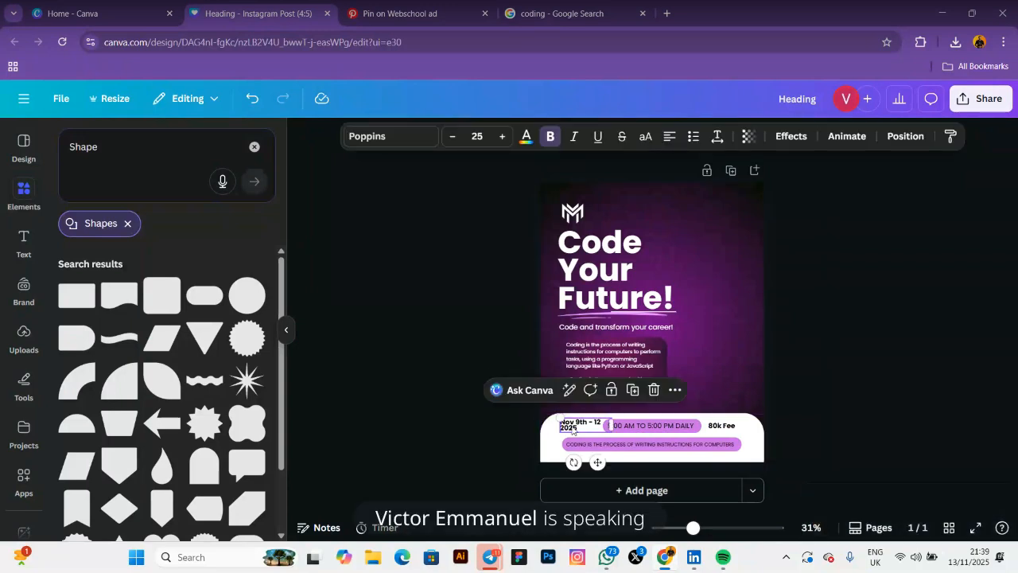
click(572, 429)
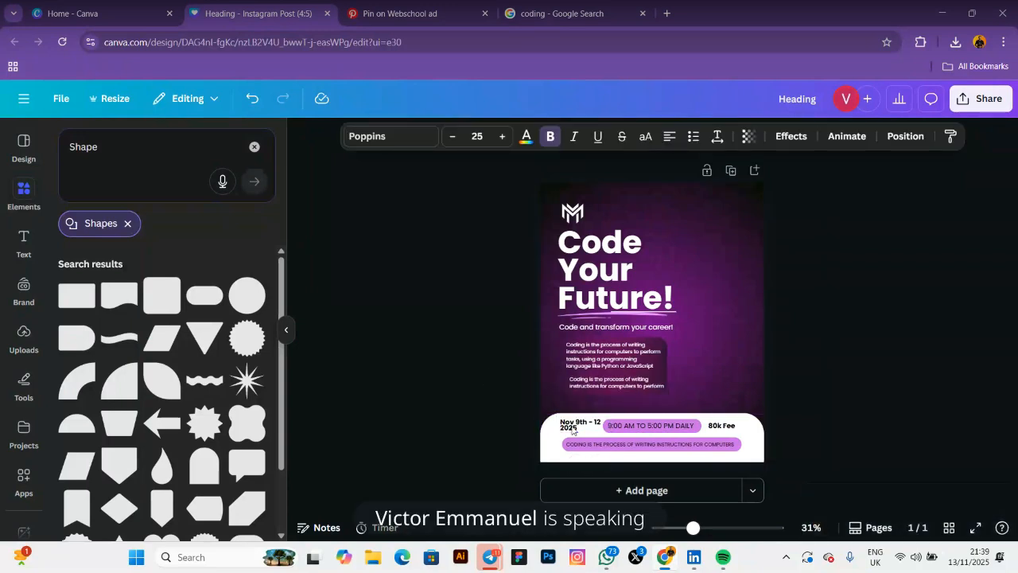
key(Escape)
Upload the photo of the man with a smartphone and add it to the flyer
click(433, 370)
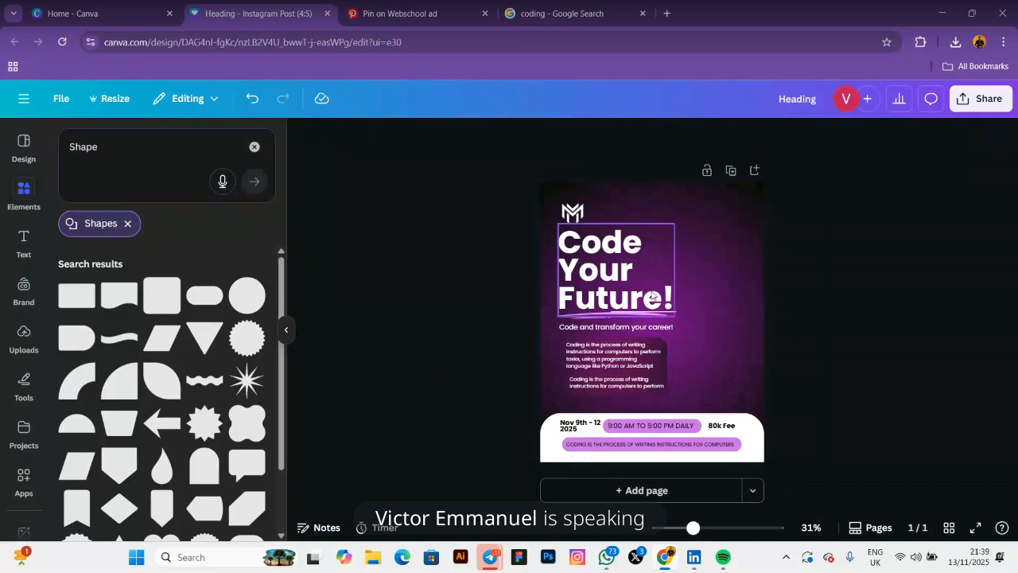
click(22, 334)
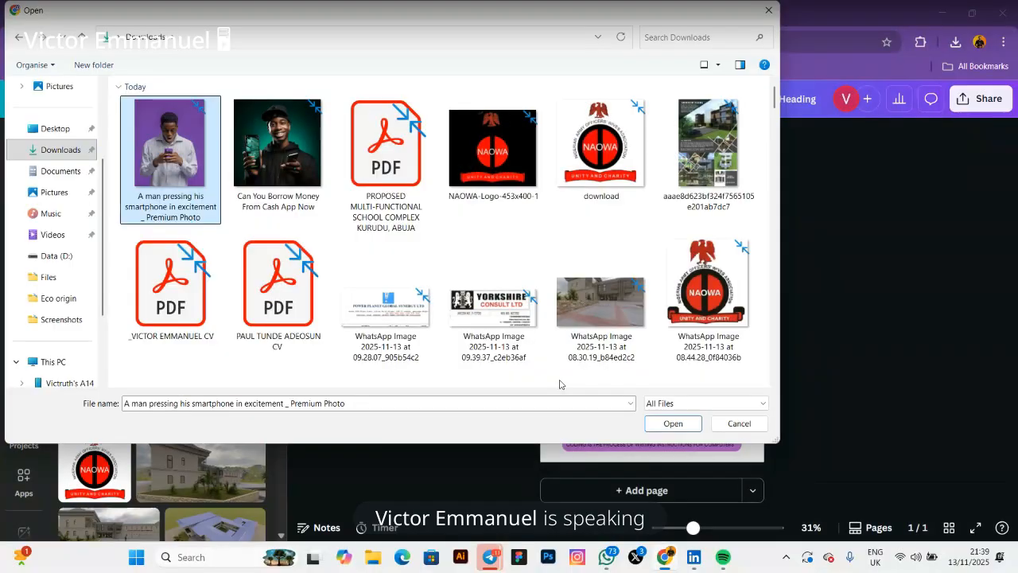
click(670, 425)
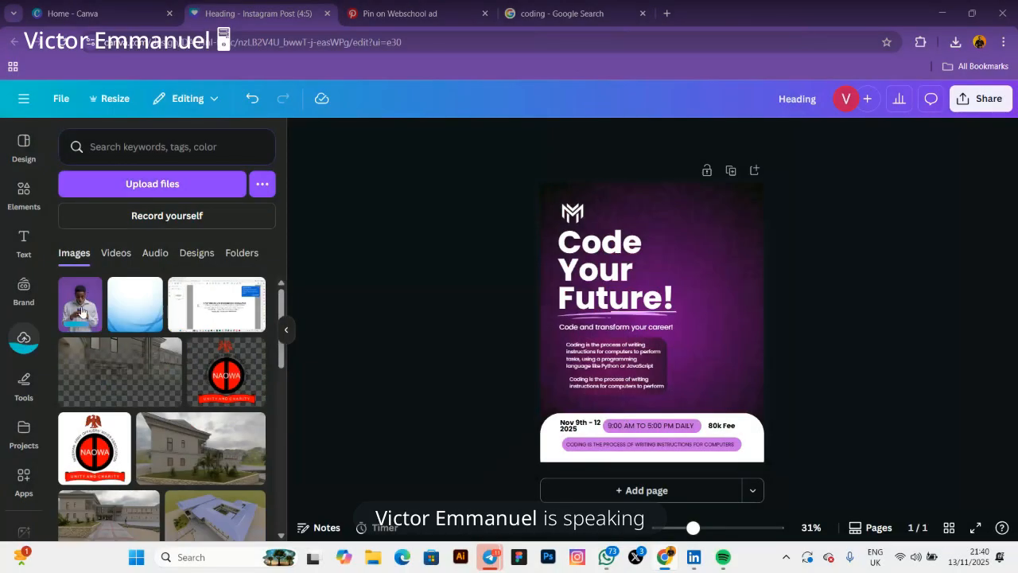
click(80, 304)
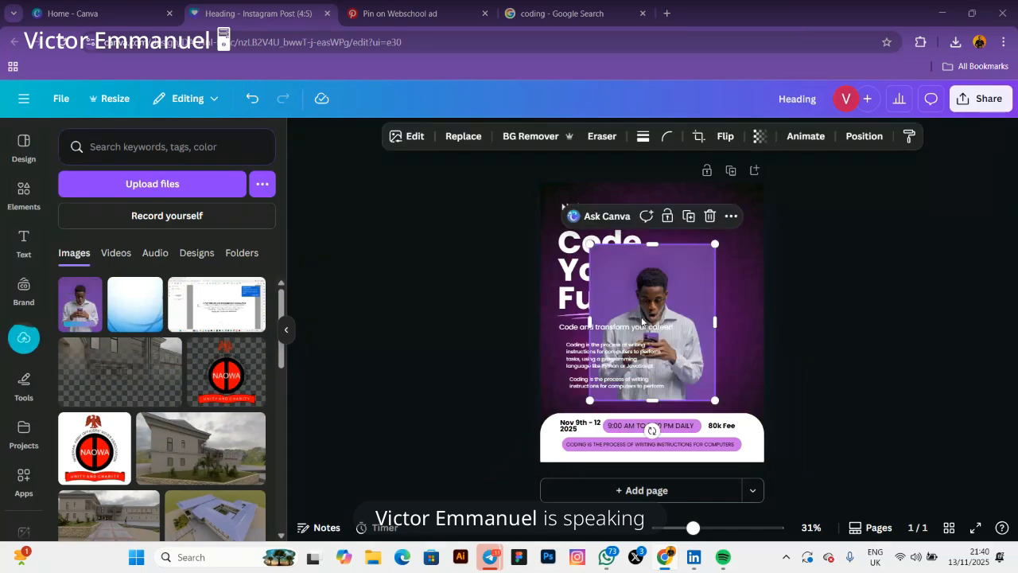
Move the man photo to the right, resize it, and remove its background
drag(679, 297, 721, 319)
drag(646, 262, 603, 200)
drag(651, 269, 680, 283)
drag(628, 217, 638, 229)
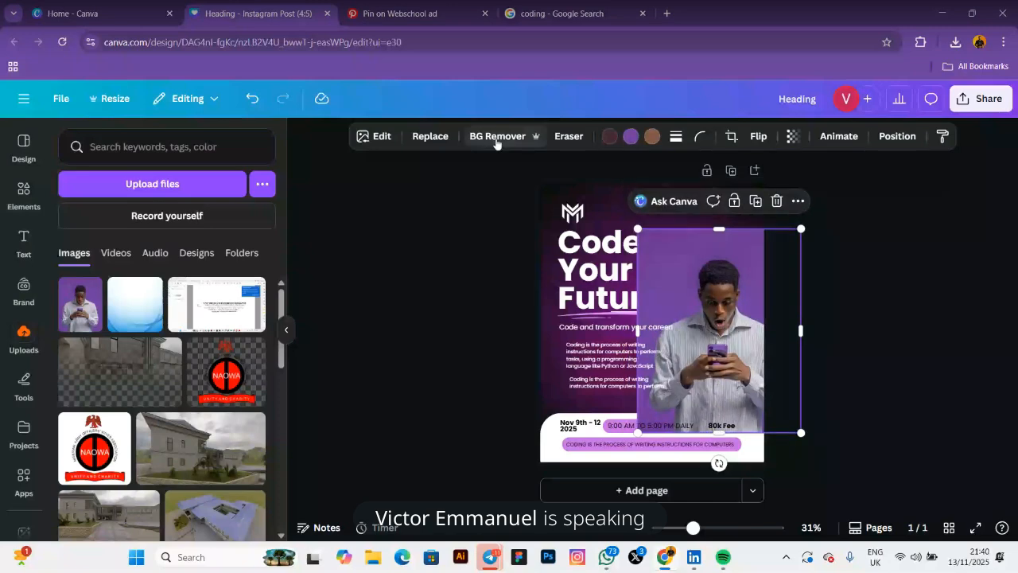
click(514, 137)
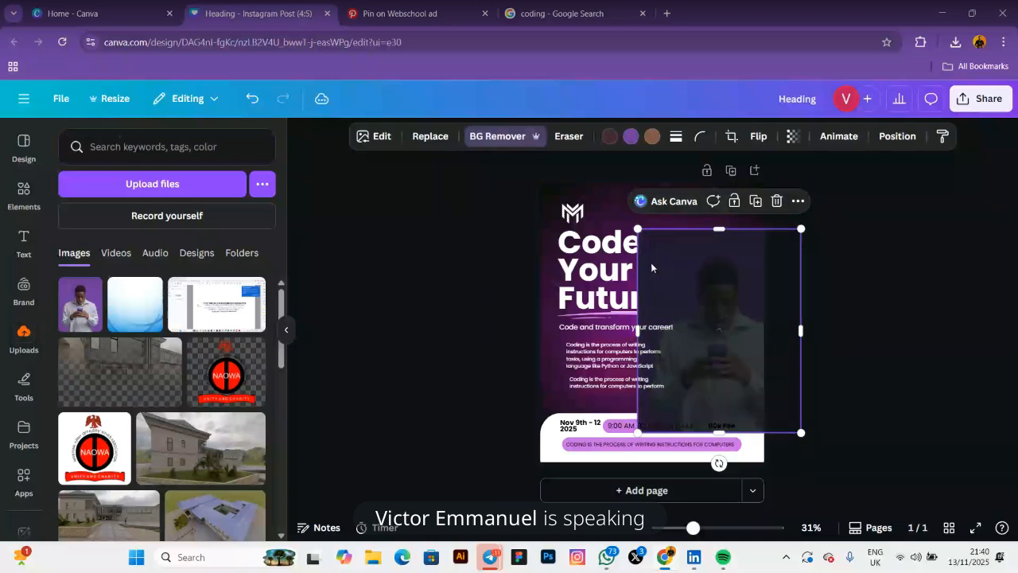
drag(638, 229, 661, 258)
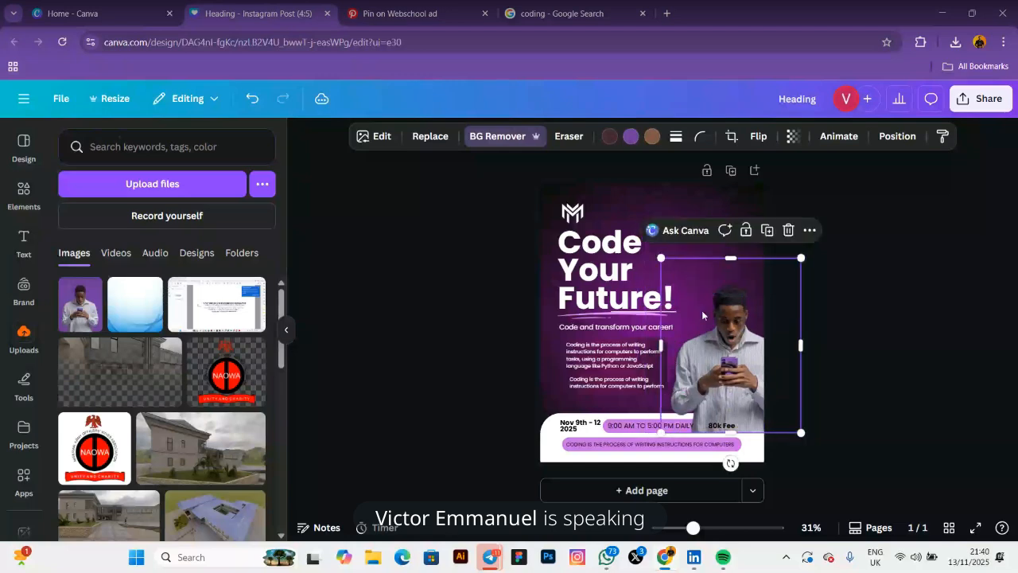
mouse_move(718, 316)
mouse_down()
mouse_move(695, 322)
mouse_move(707, 305)
mouse_up()
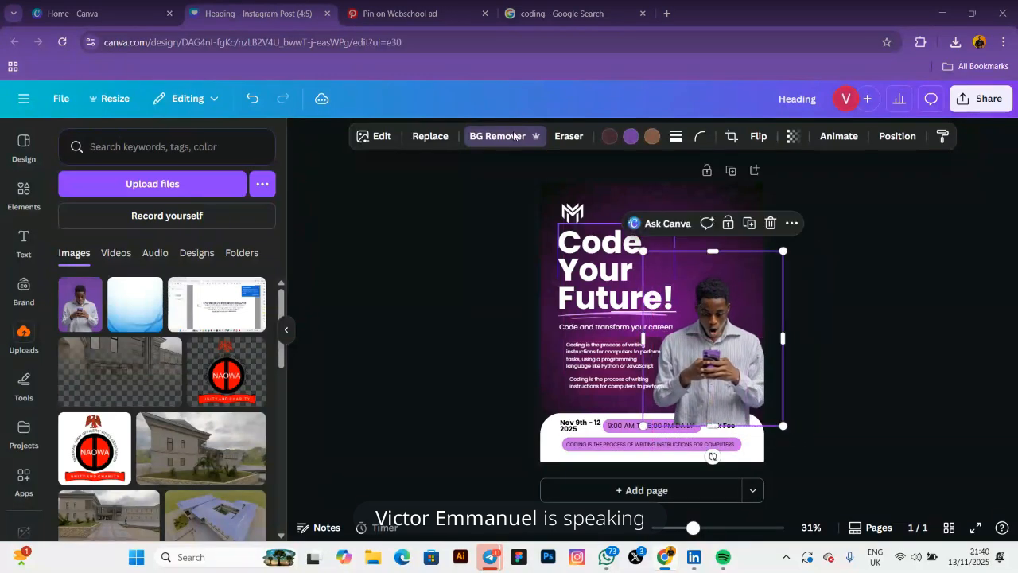
Compare with the Pinterest reference, then enlarge and nudge the cut-out man photo
click(420, 26)
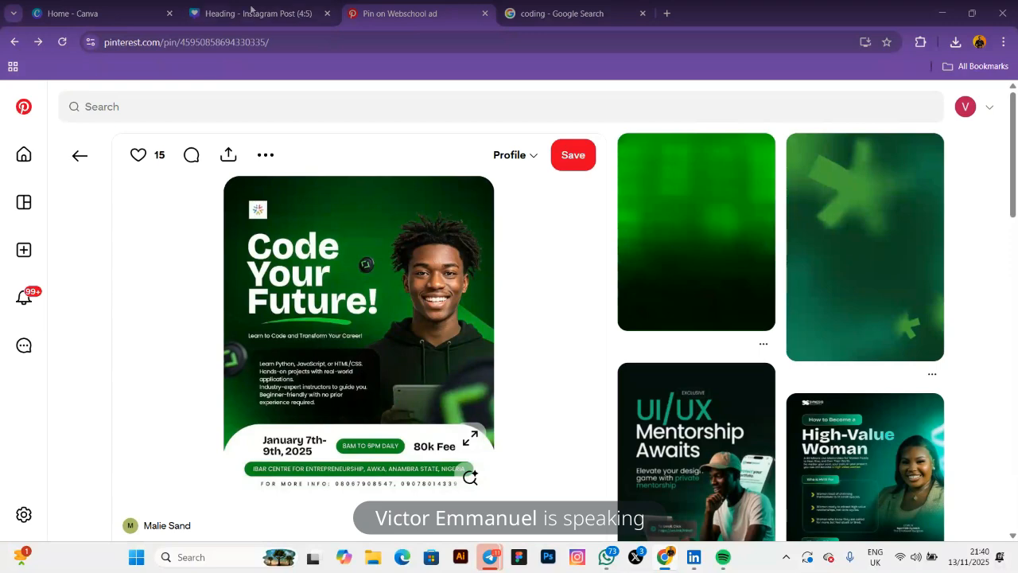
click(253, 13)
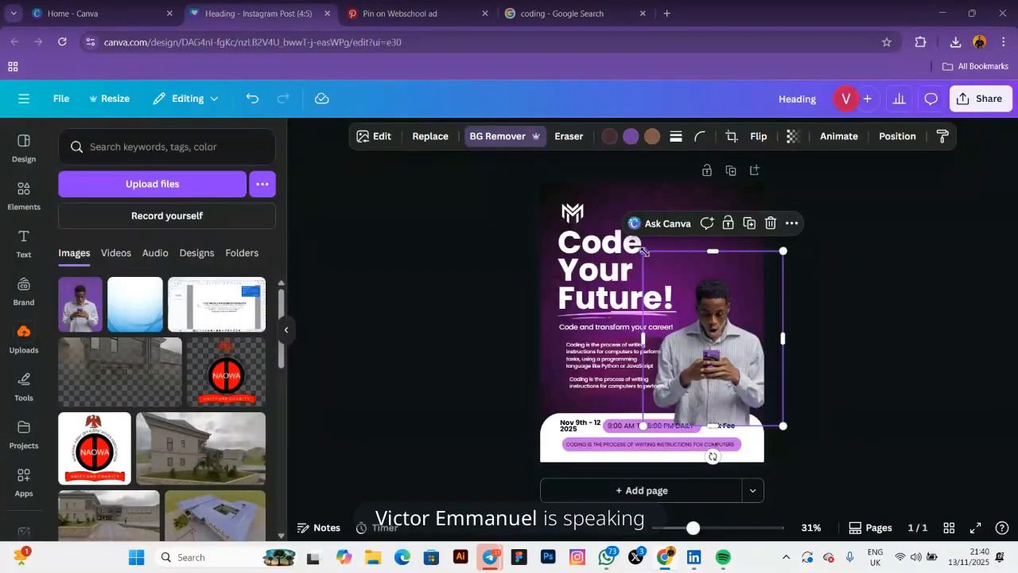
drag(643, 251, 618, 242)
drag(617, 245, 617, 245)
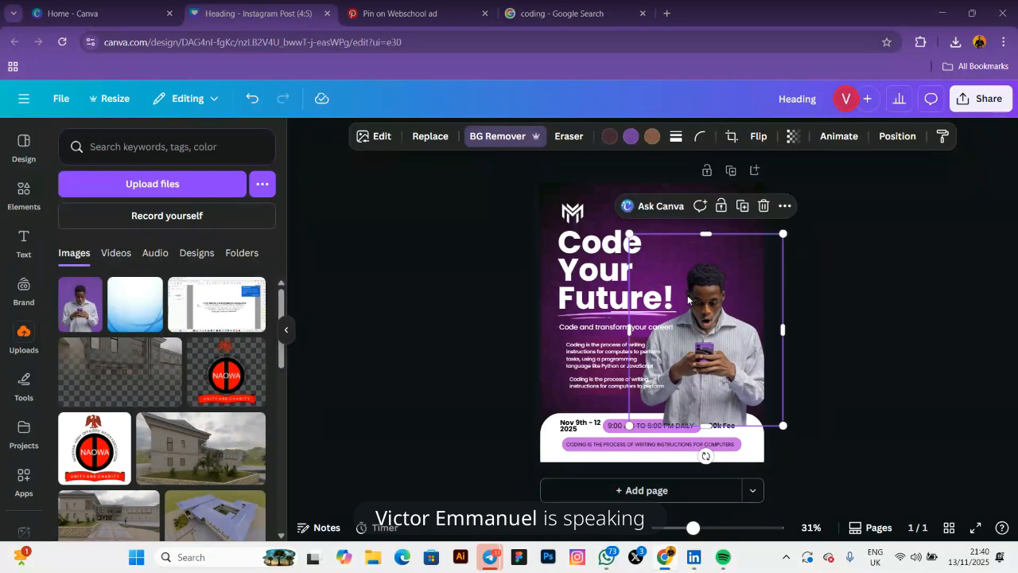
drag(687, 294, 689, 296)
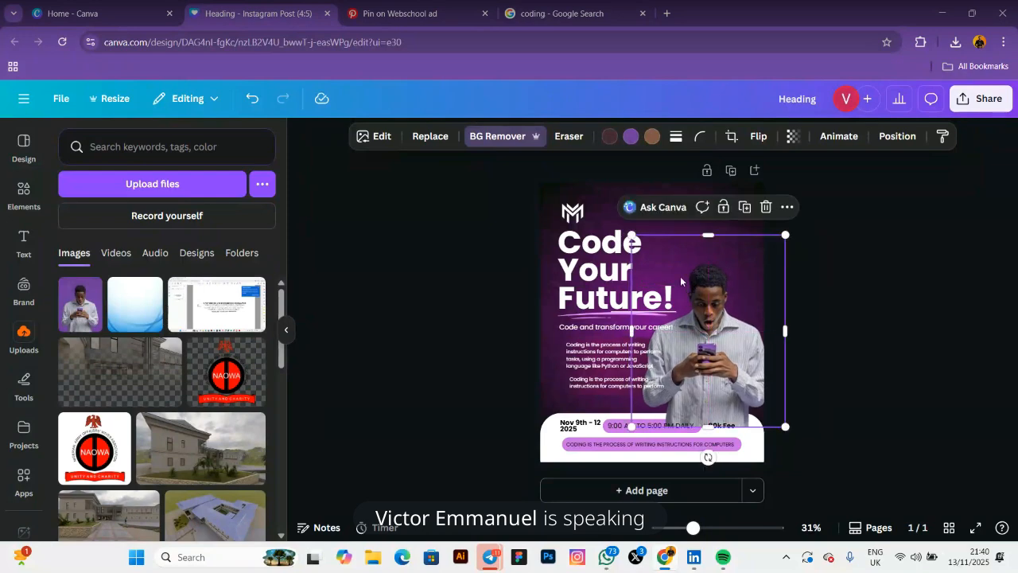
Move the photo layer below the gradient rectangle in the Layers list
click(892, 140)
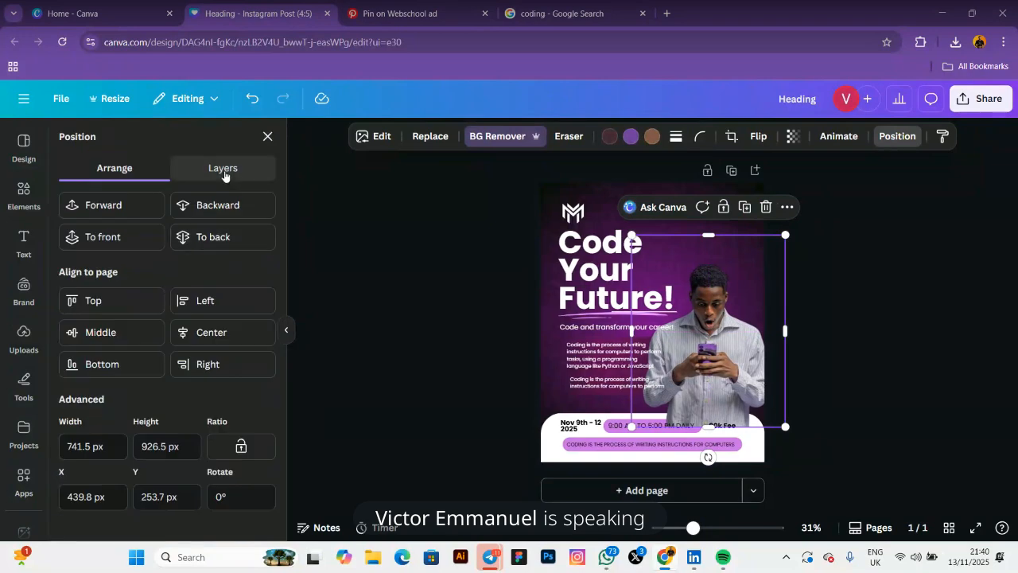
click(225, 174)
scroll(169, 308, down, 4)
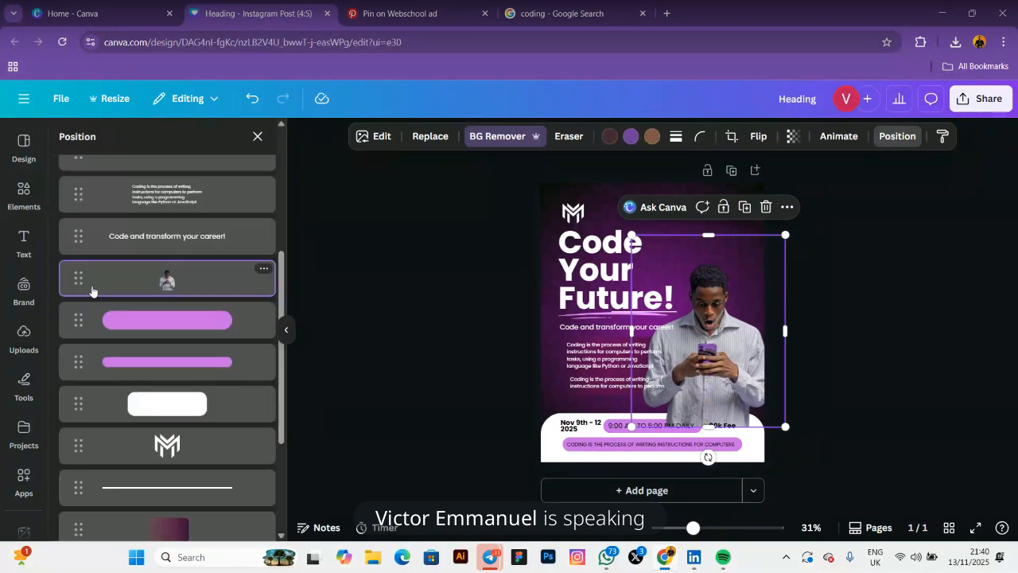
drag(90, 290, 79, 382)
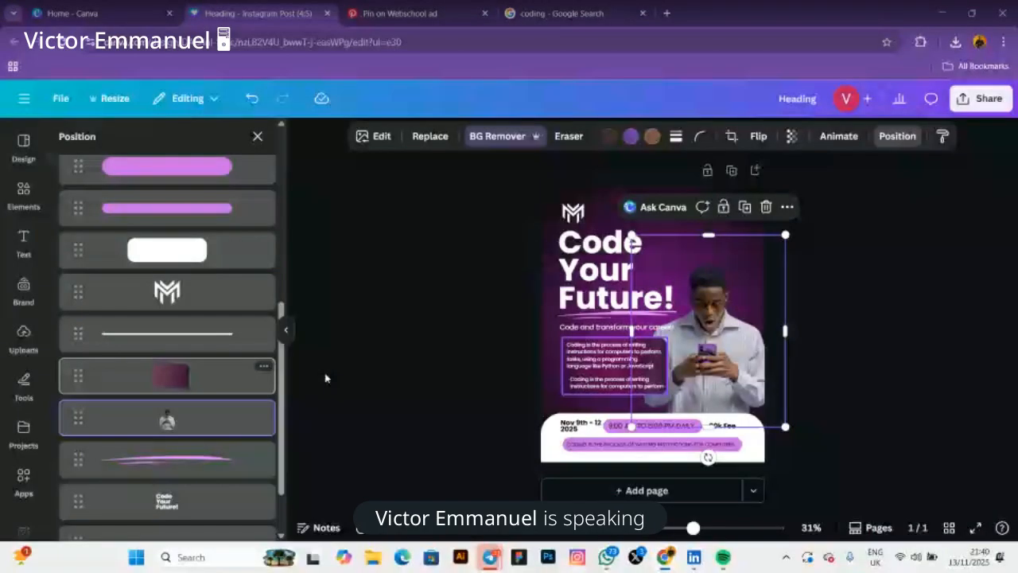
click(285, 329)
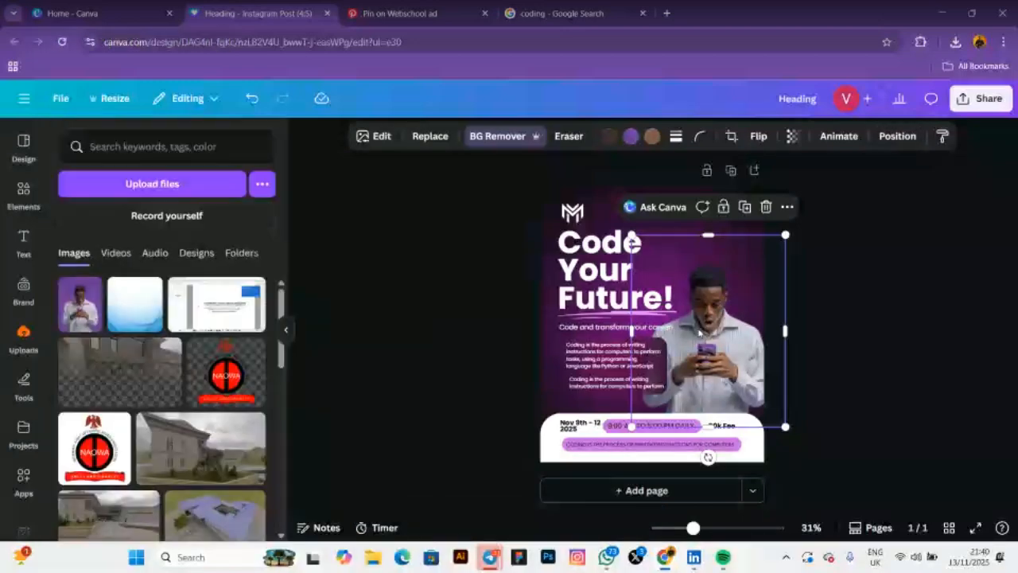
click(456, 309)
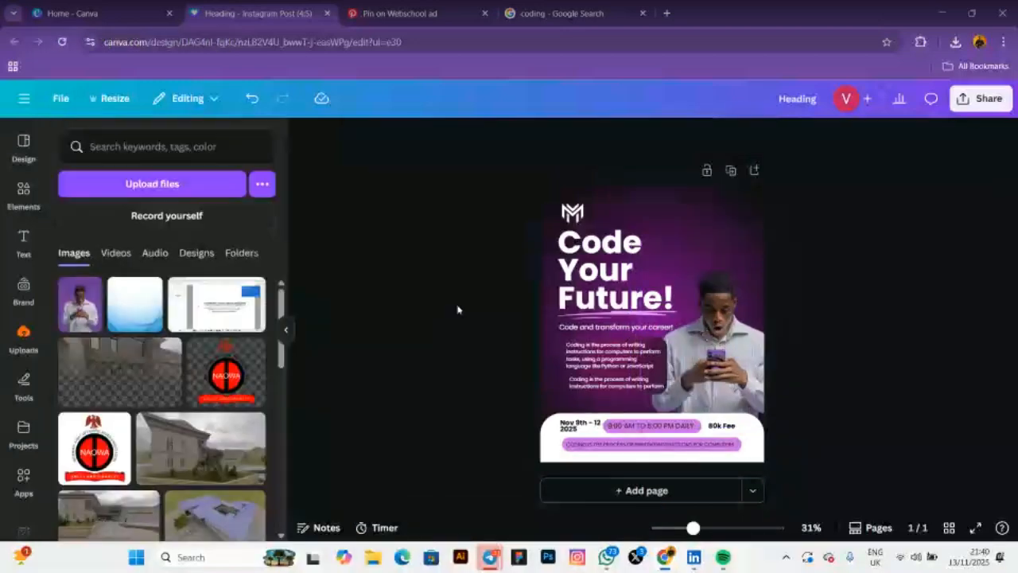
Set the coding description text box's transparency to 80, then glance at the Pinterest reference
click(666, 363)
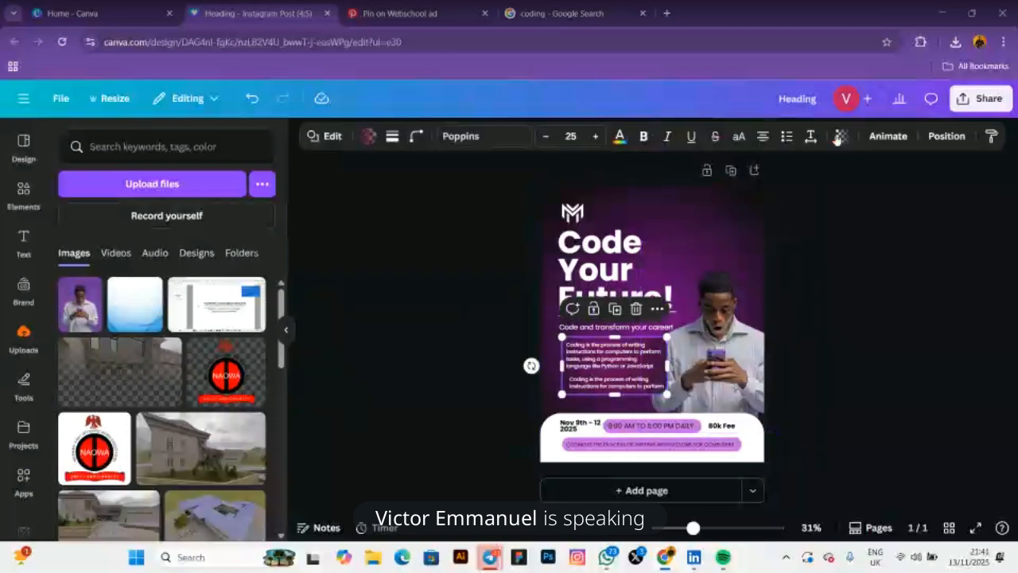
click(839, 137)
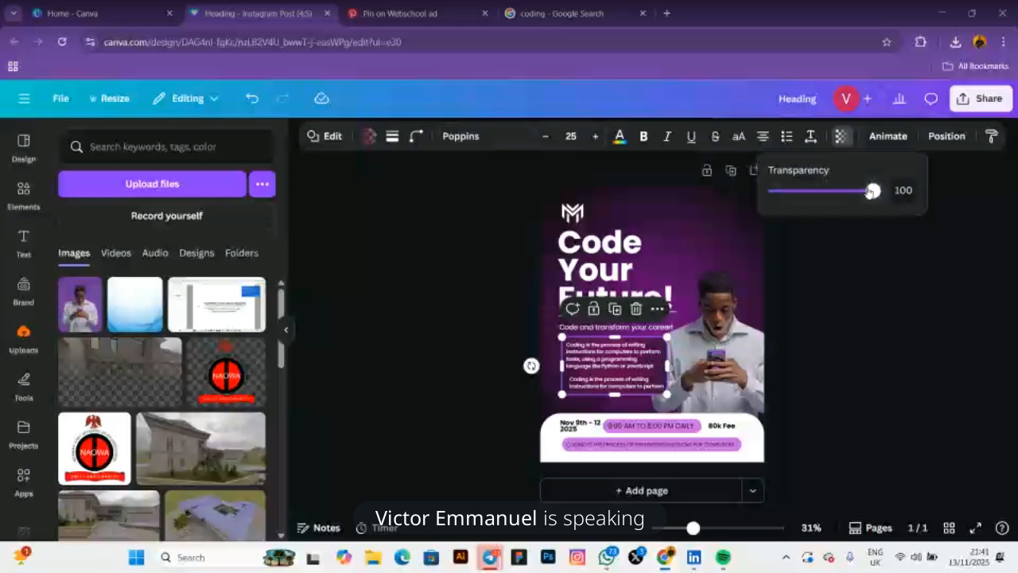
drag(873, 191, 854, 200)
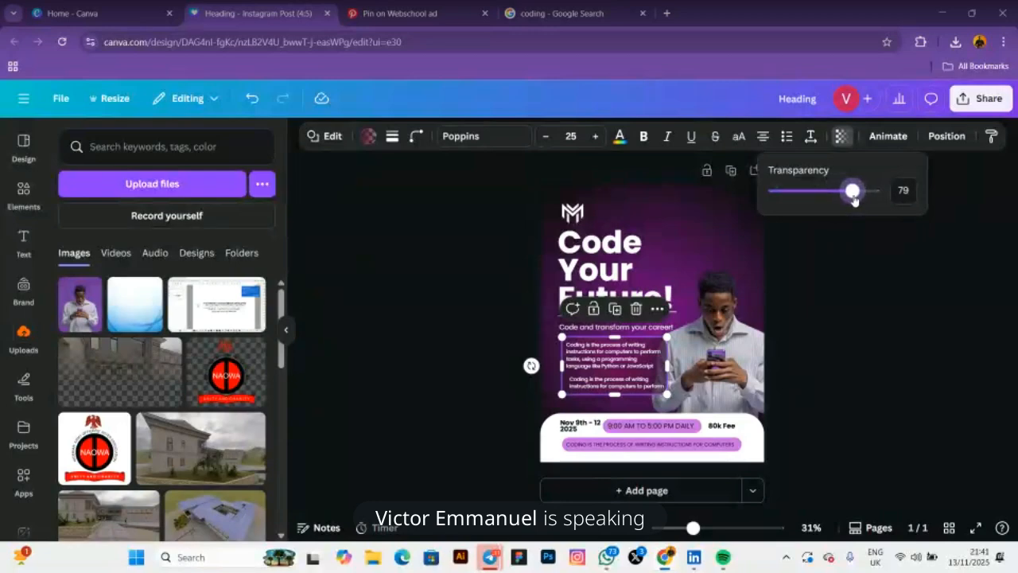
click(895, 189)
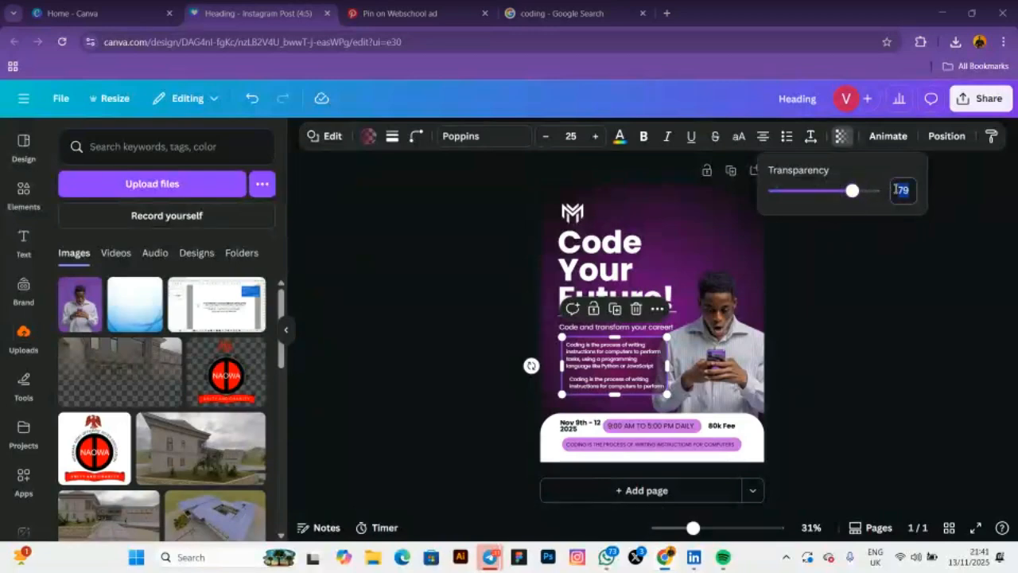
text(80)
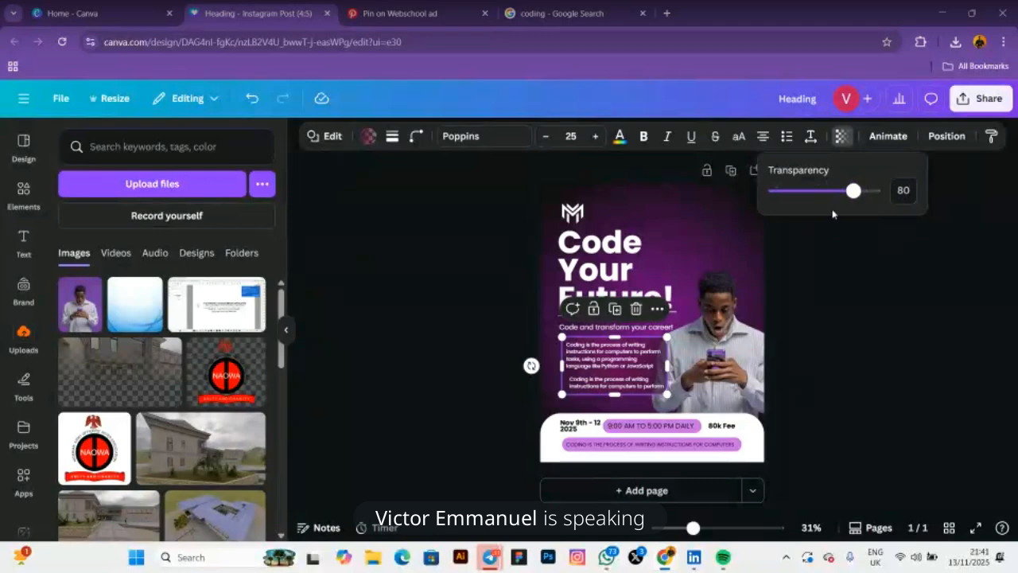
click(410, 268)
click(411, 273)
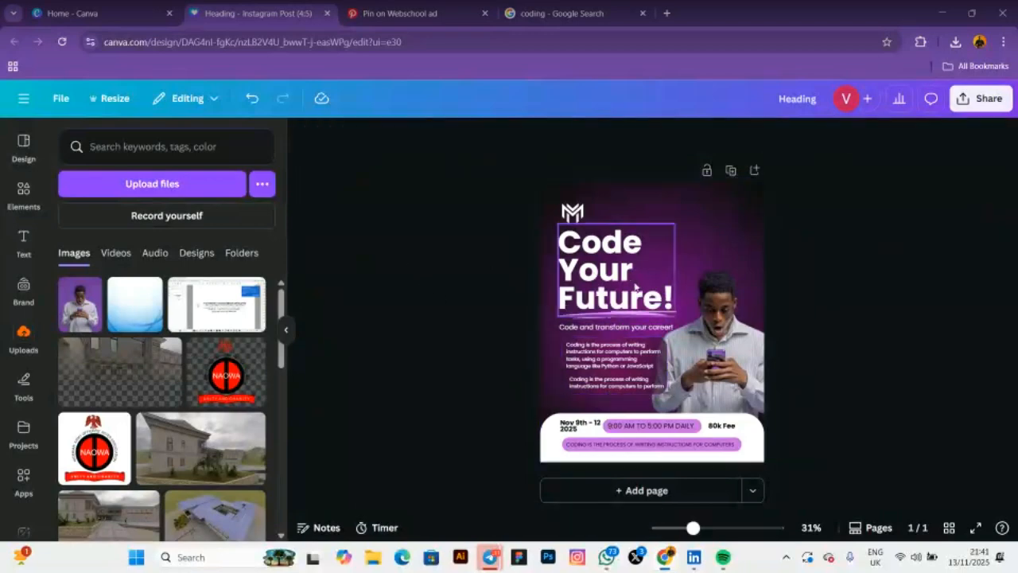
click(406, 14)
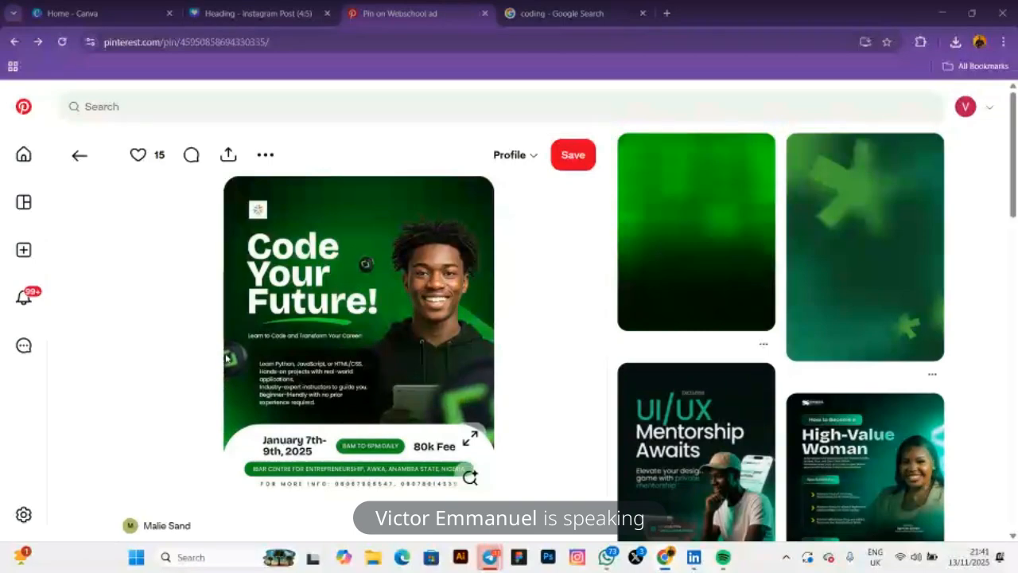
click(264, 12)
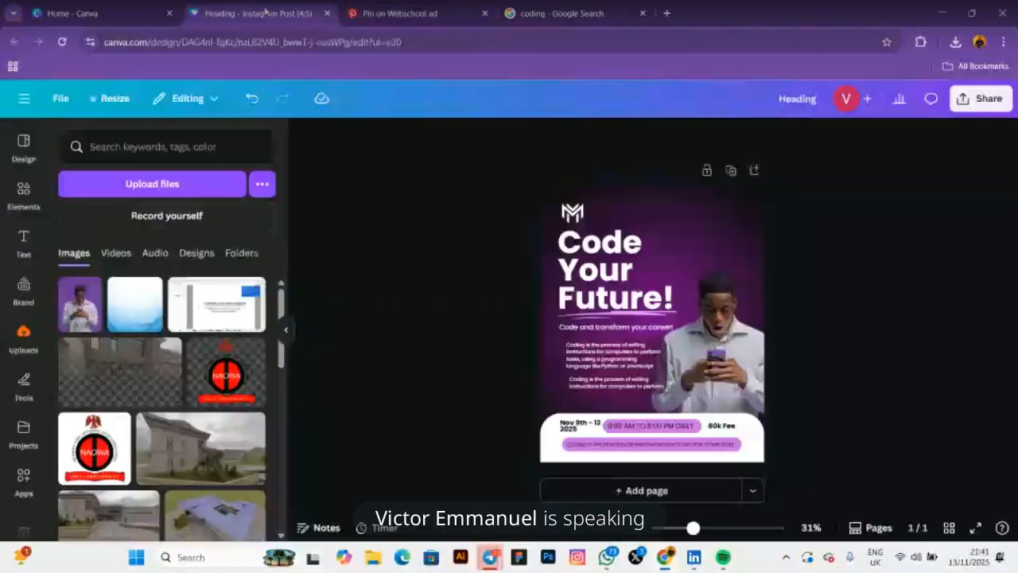
Search Elements for 'cryptocurrency', drop the Shapes filter and show all matching graphics
click(23, 193)
drag(121, 154, 66, 145)
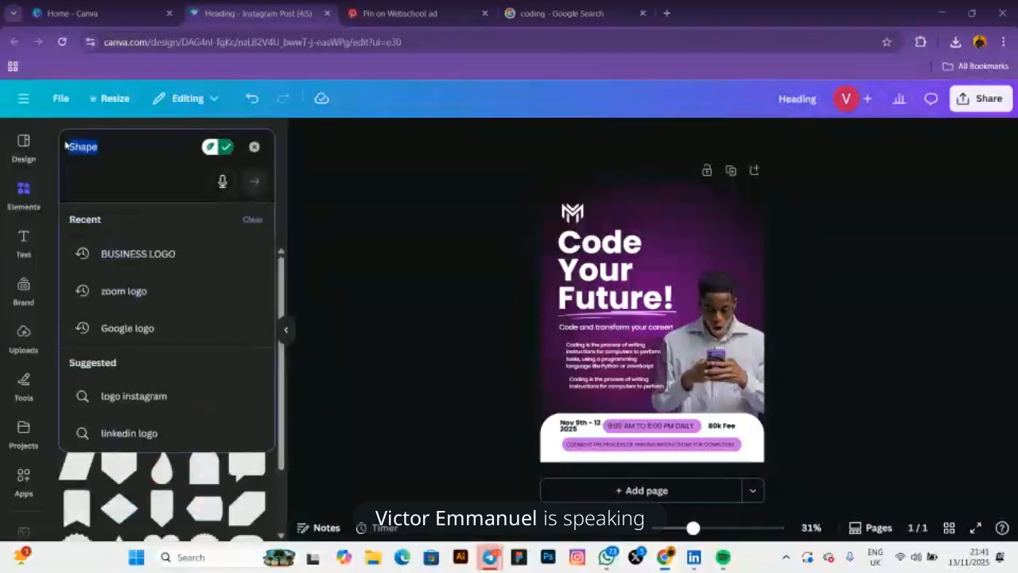
text(CR)
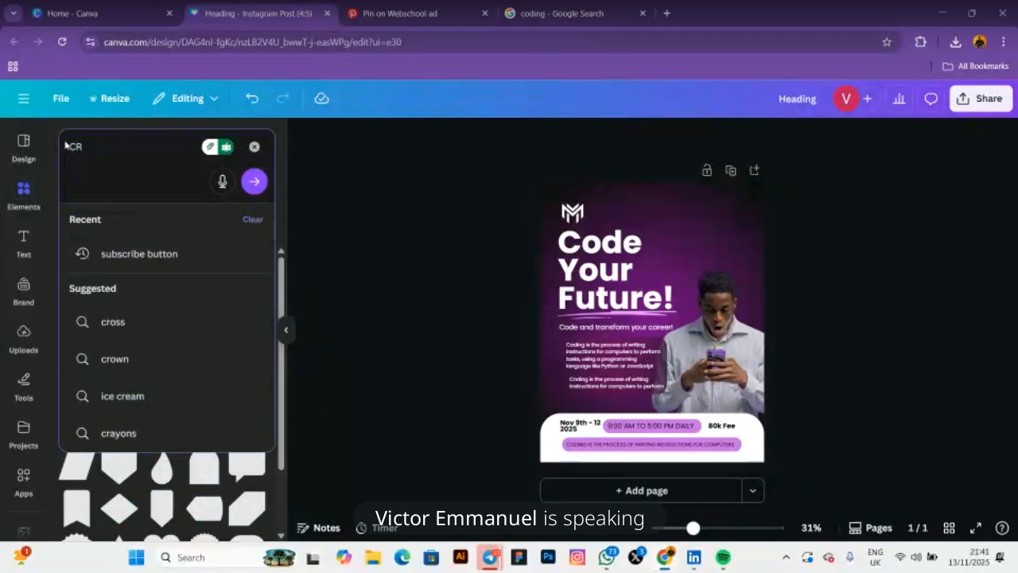
text(PO)
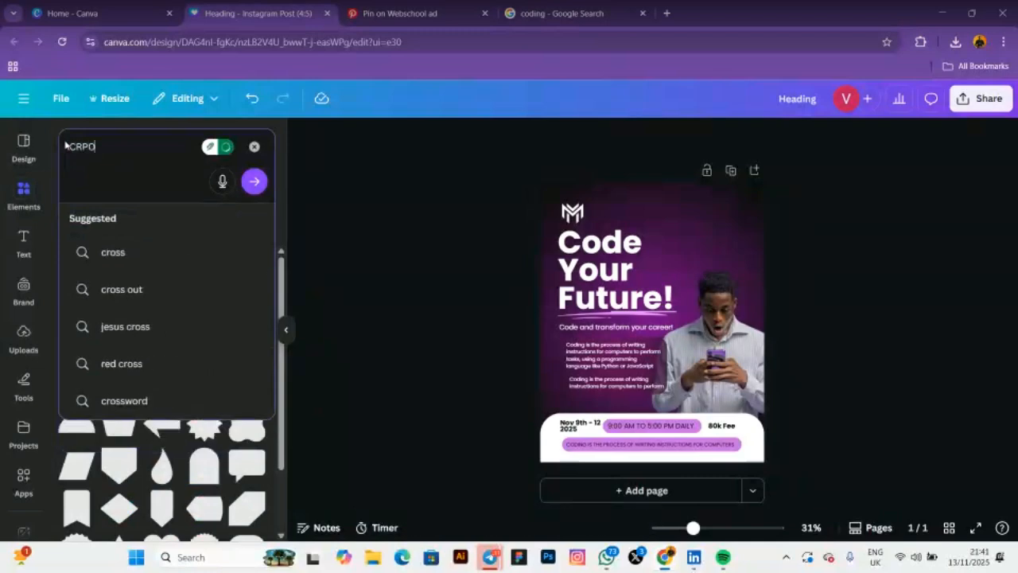
key(BackSpace)
key(BackSpace)
text(YPO)
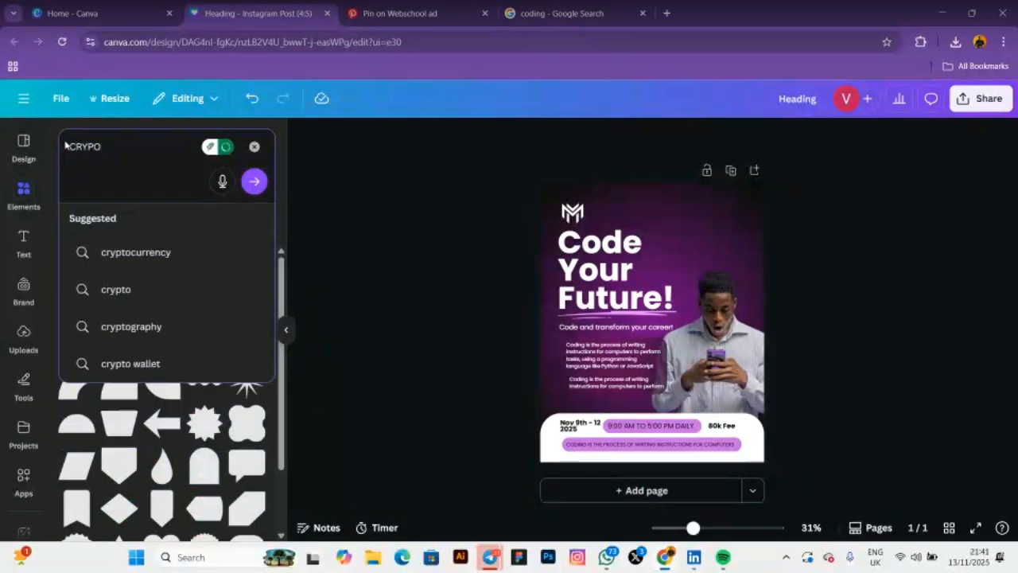
click(140, 253)
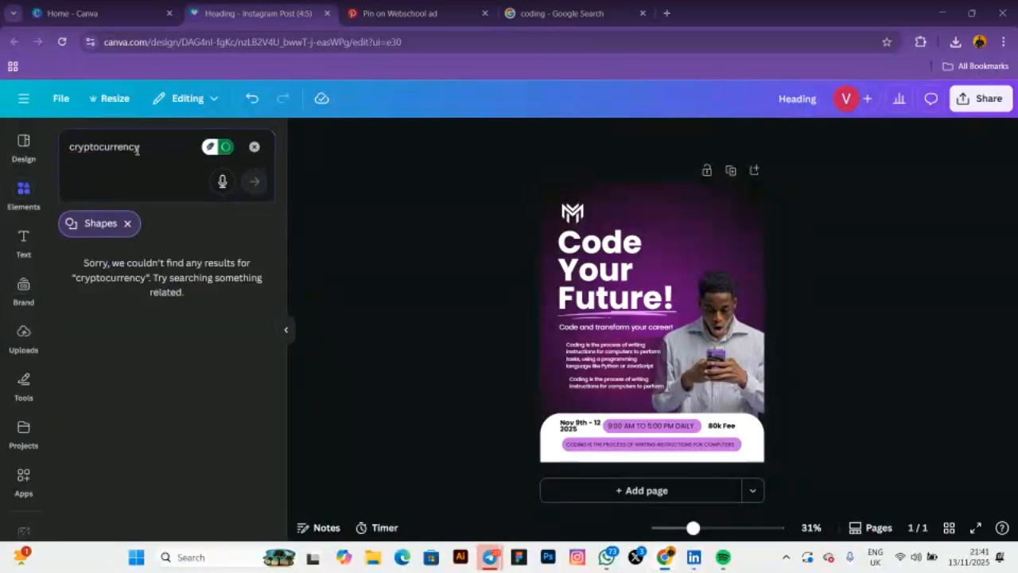
click(127, 222)
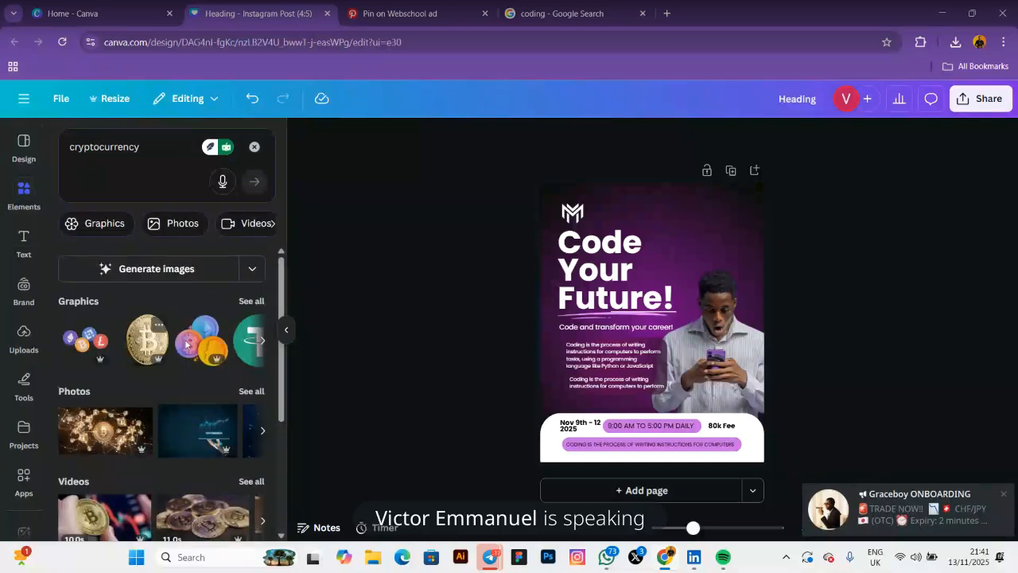
click(251, 302)
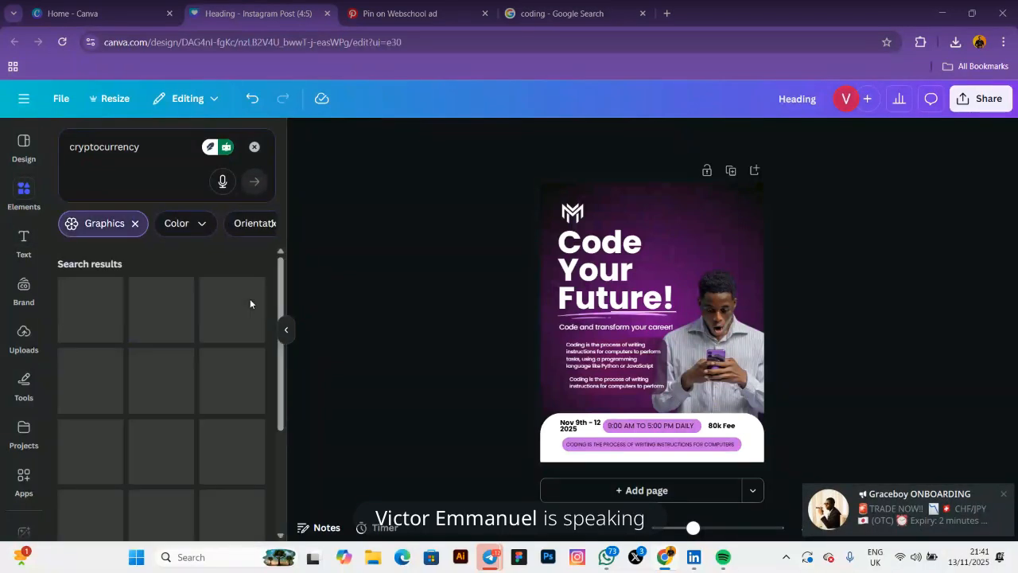
scroll(143, 372, down, 2)
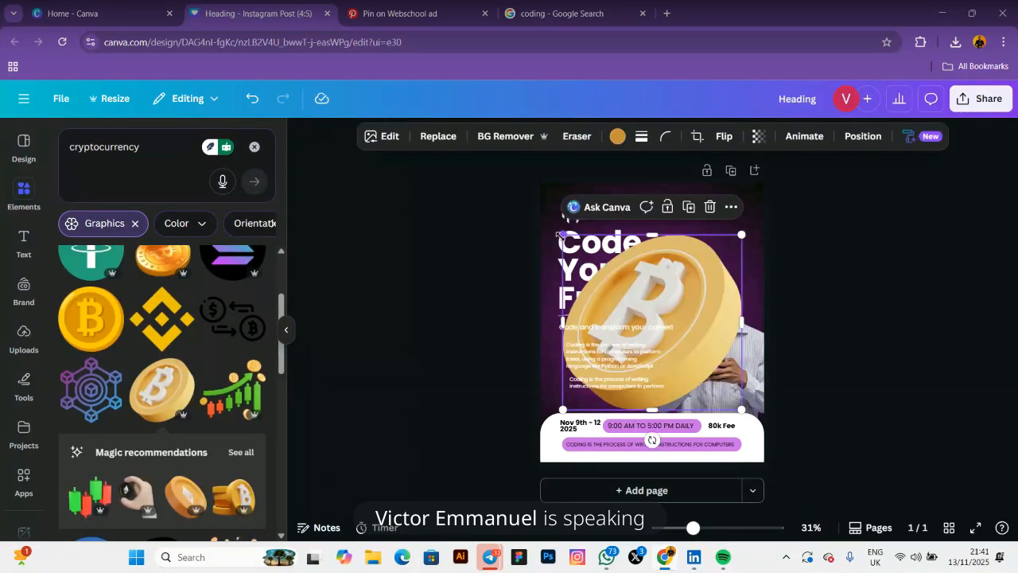
Shrink the bitcoin coin to a small icon, tint it pink and nudge it top-right
drag(562, 235, 690, 232)
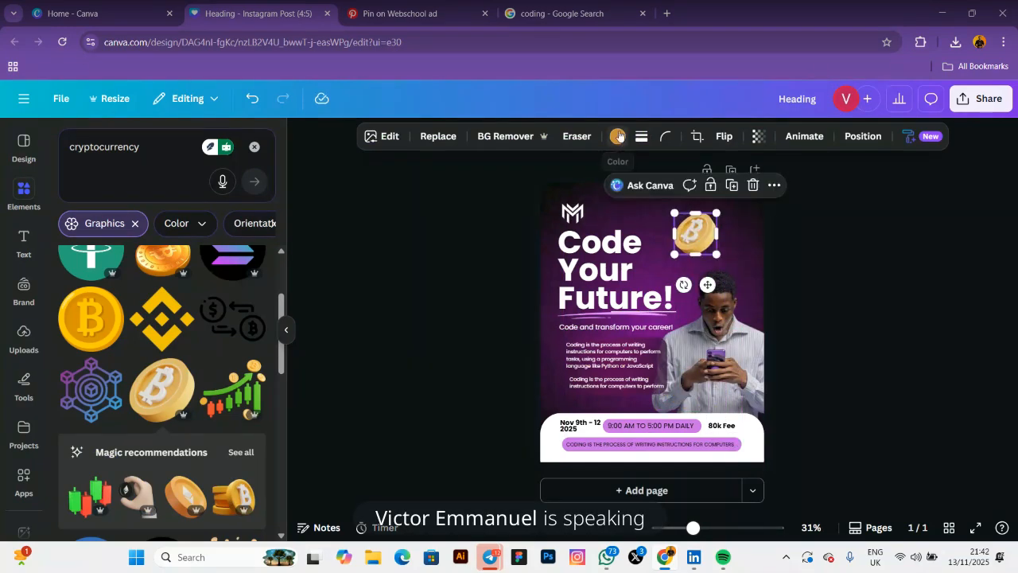
click(618, 140)
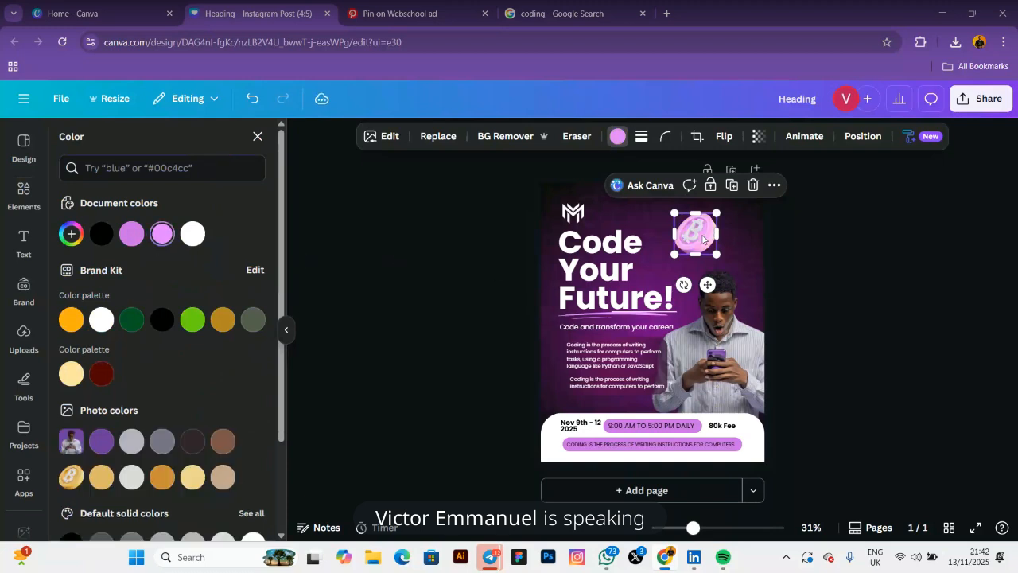
drag(709, 232, 736, 239)
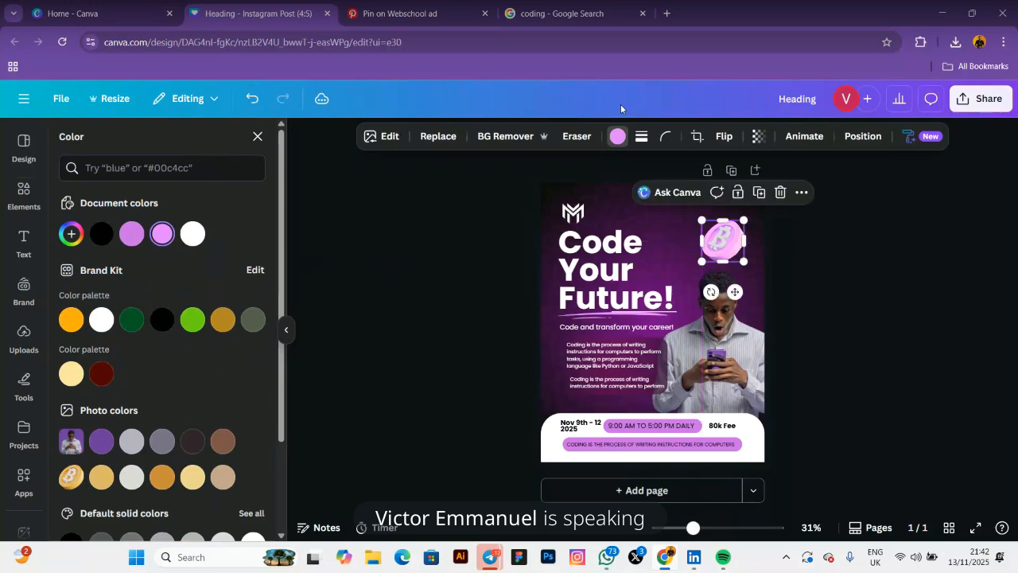
click(406, 14)
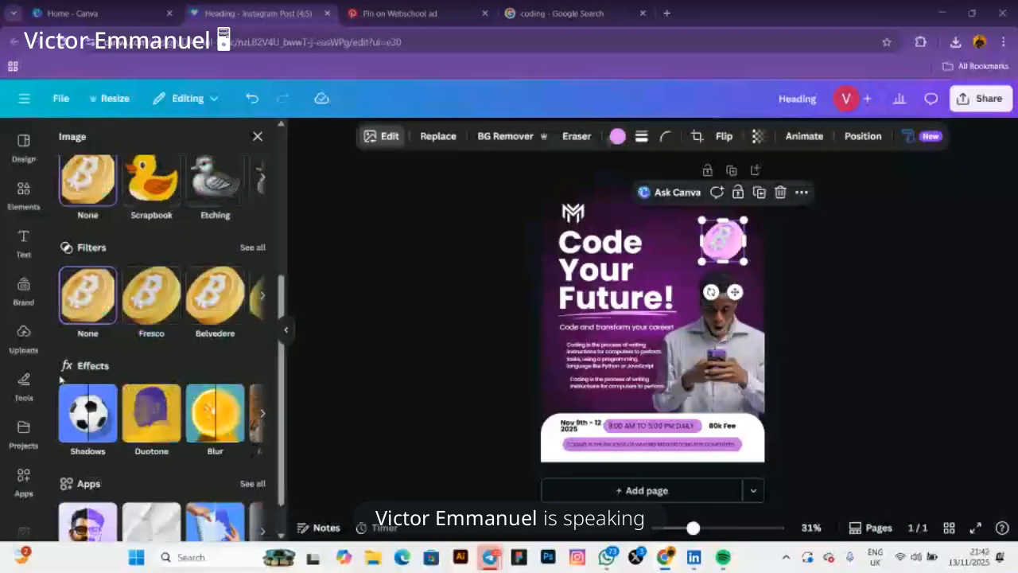
scroll(150, 140, up, 4)
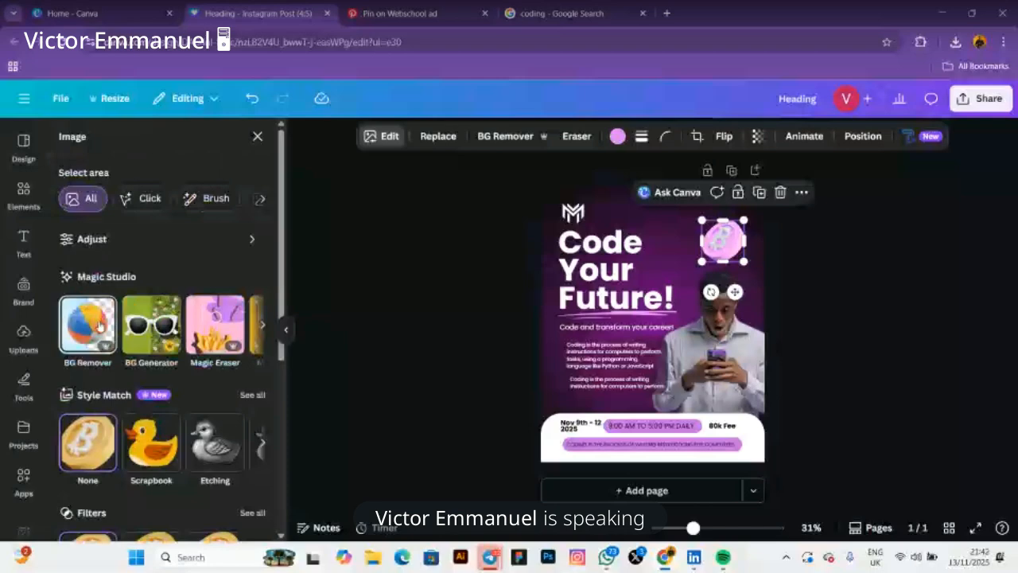
Apply a Whole image blur at intensity 60 to the pink coin
scroll(225, 323, down, 4)
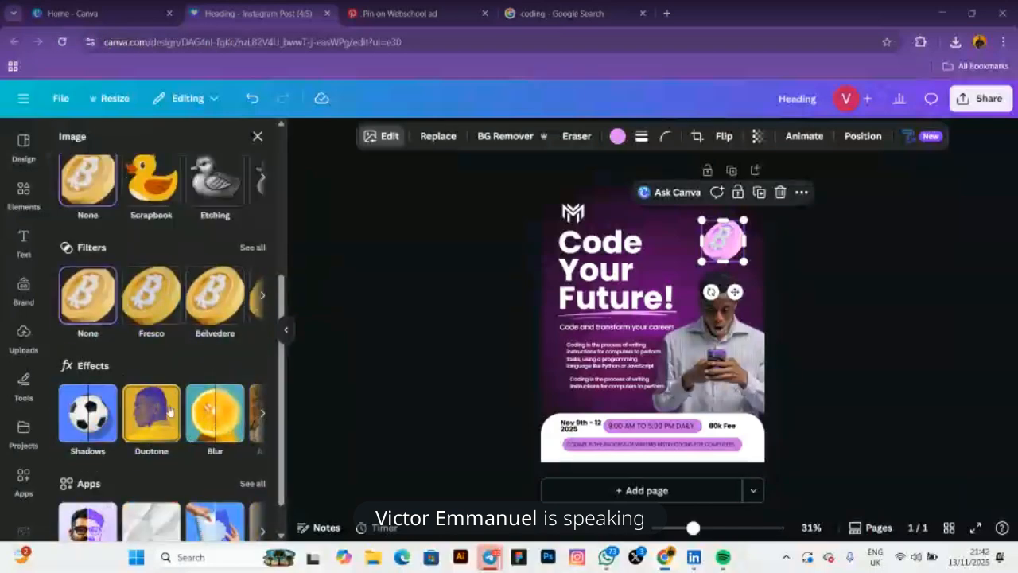
click(215, 413)
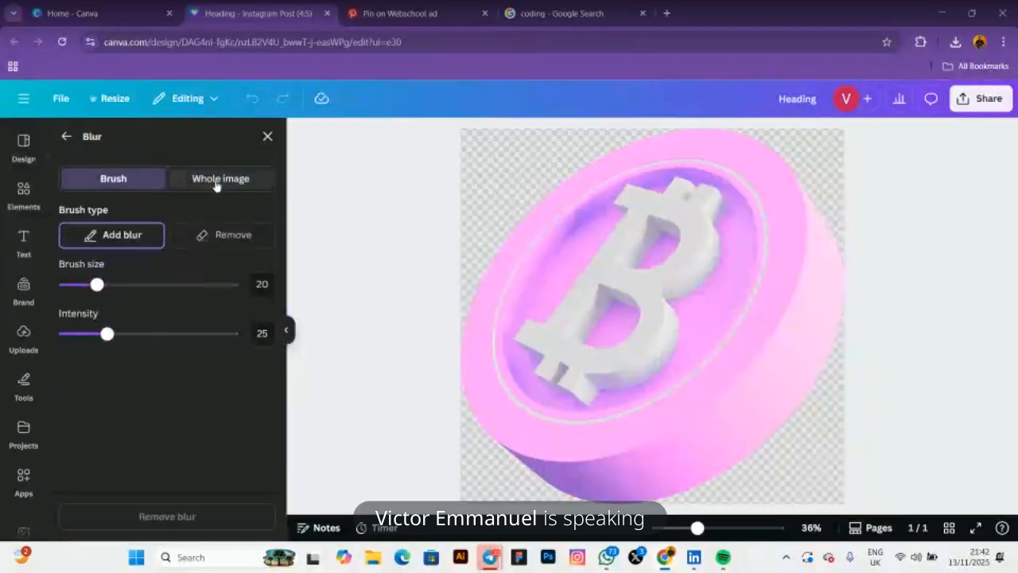
click(216, 180)
click(152, 239)
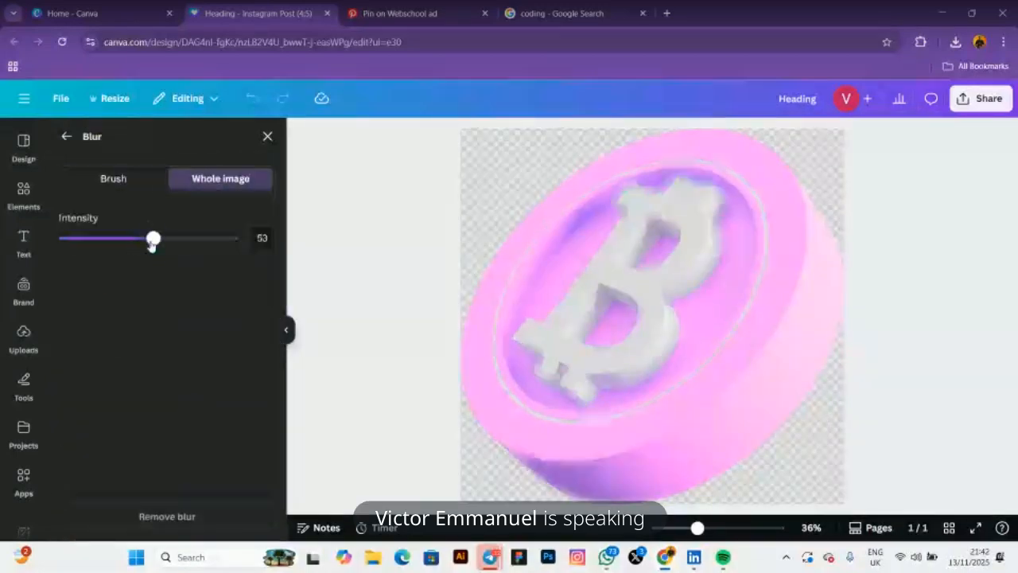
drag(153, 239, 164, 239)
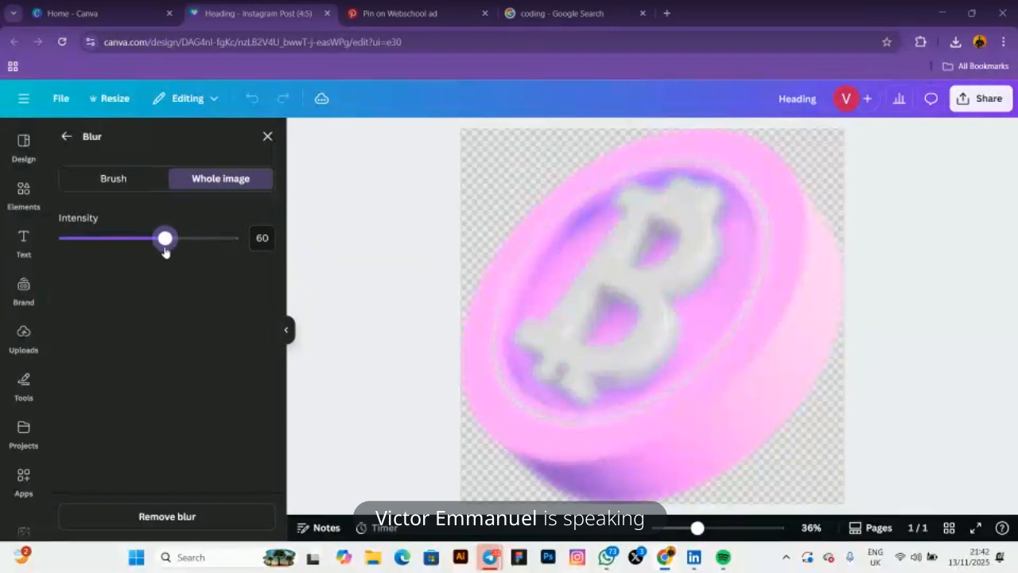
drag(164, 239, 166, 266)
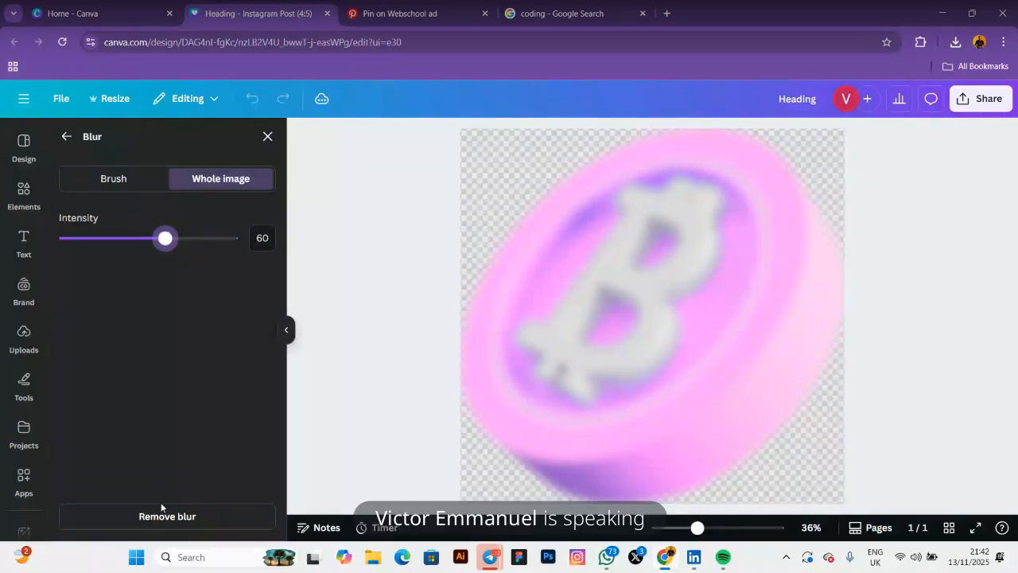
click(270, 138)
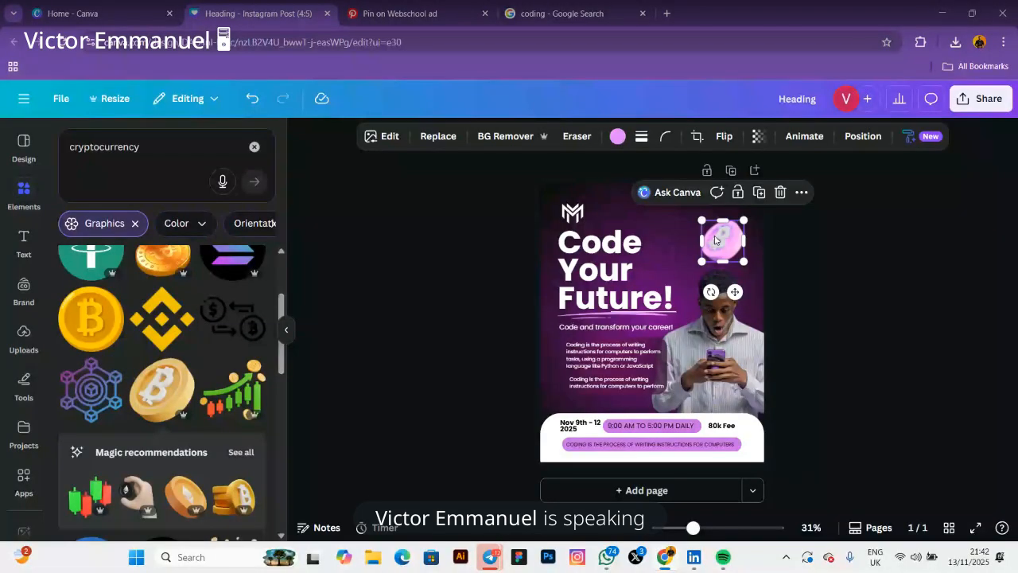
Place a small pink coin at the flyer's lower right beside the man's phone
drag(723, 291, 666, 470)
drag(708, 424, 750, 403)
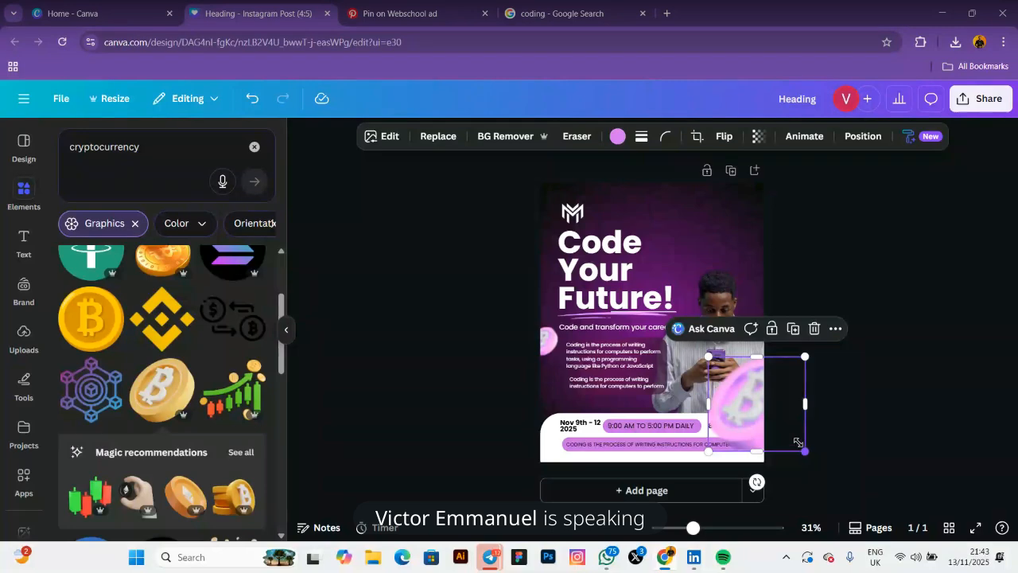
drag(804, 450, 774, 420)
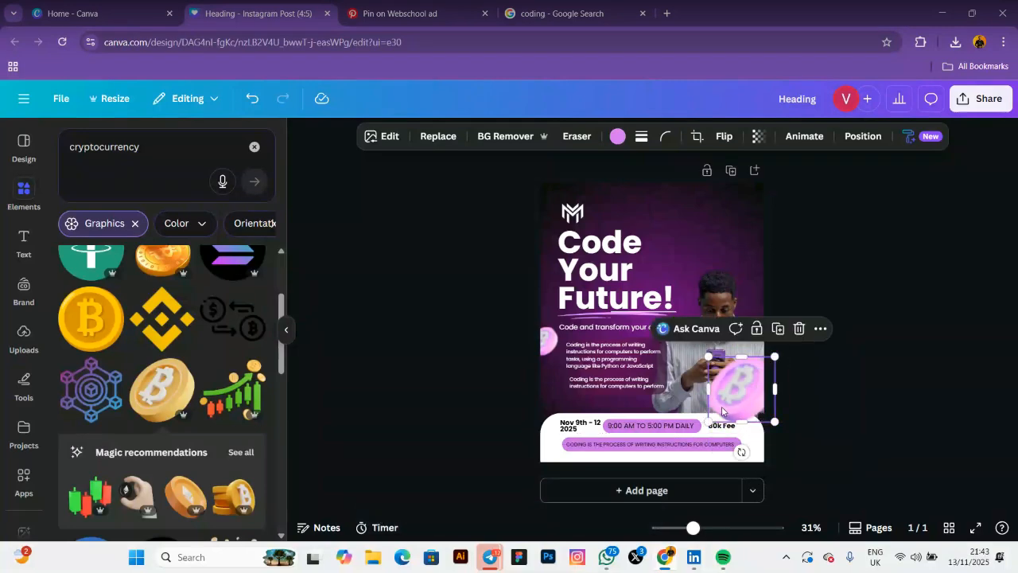
drag(730, 394, 739, 409)
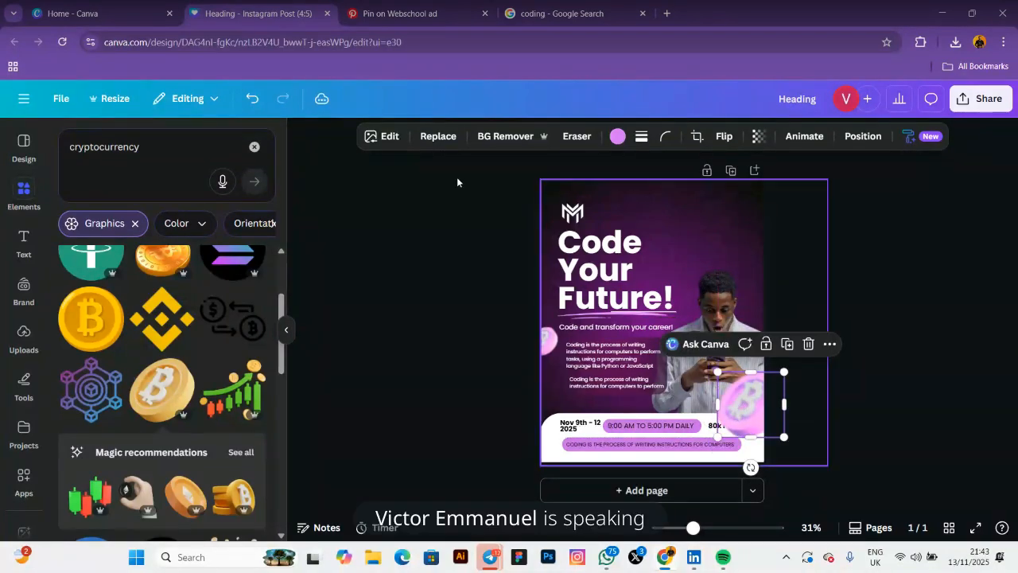
Blur the lower-right coin with intensity 76
click(386, 139)
scroll(152, 393, down, 3)
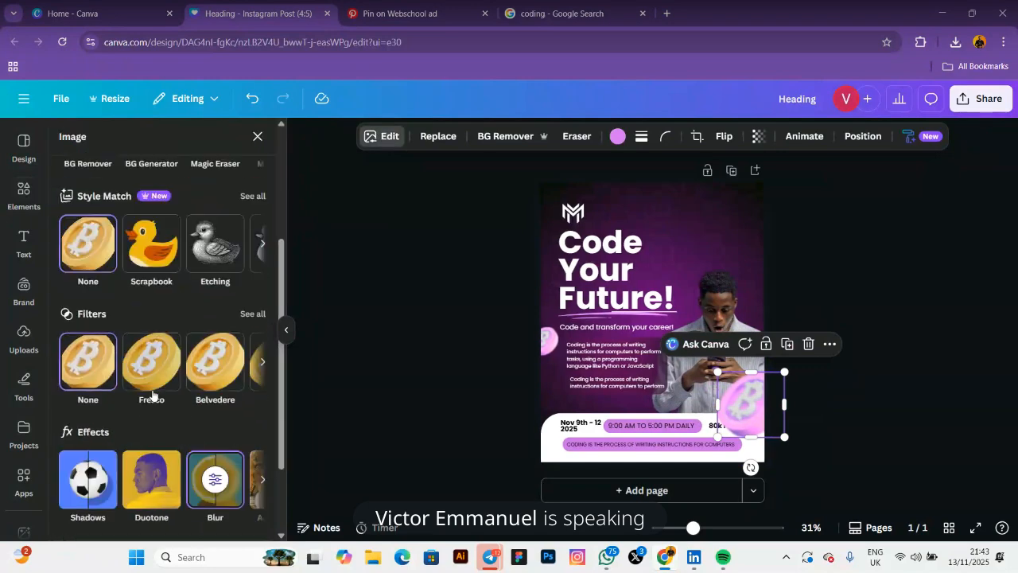
click(222, 471)
drag(189, 249, 200, 255)
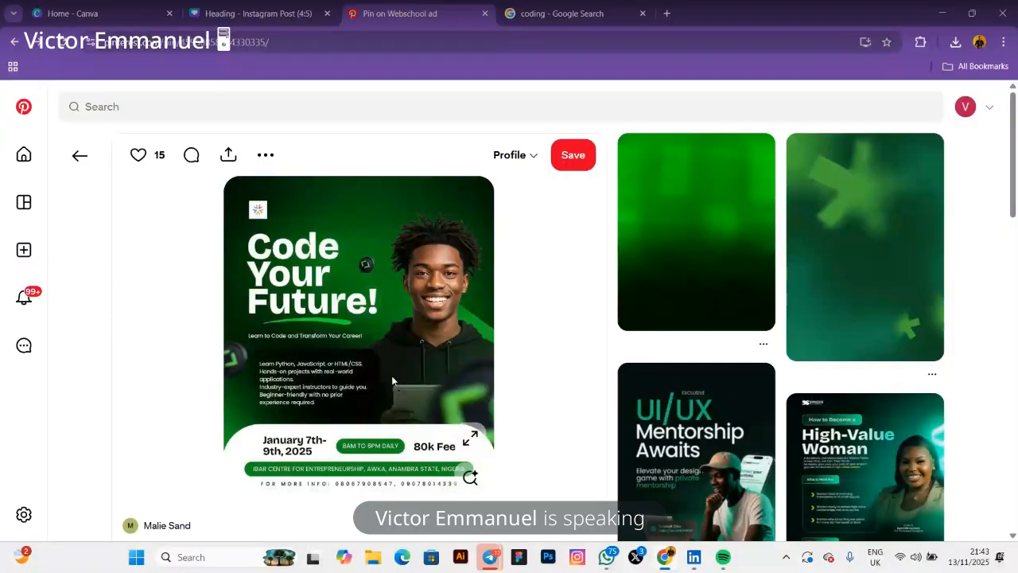
Send the blurred pink coin lower in the layer order behind the man
click(240, 13)
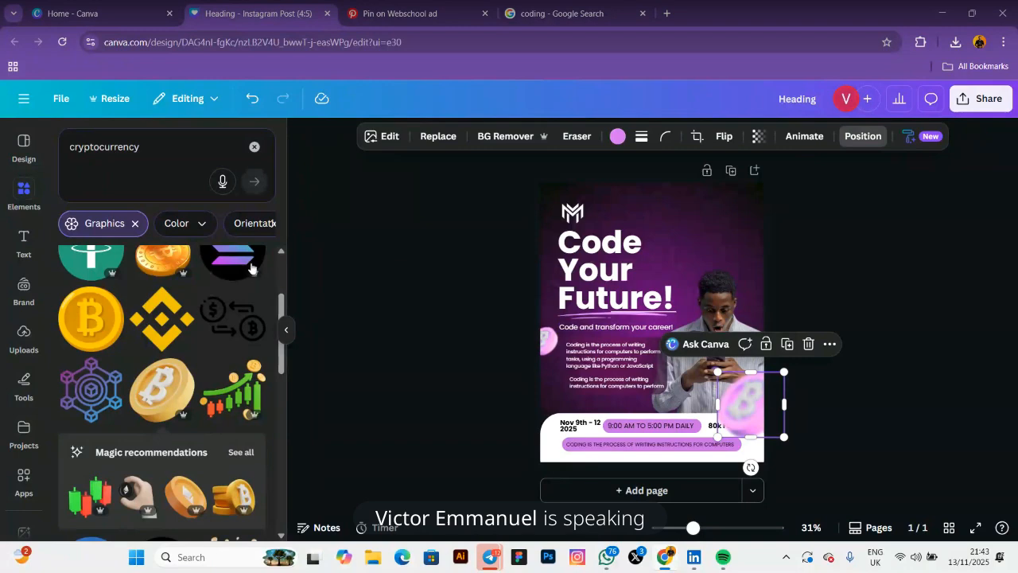
drag(82, 255, 85, 387)
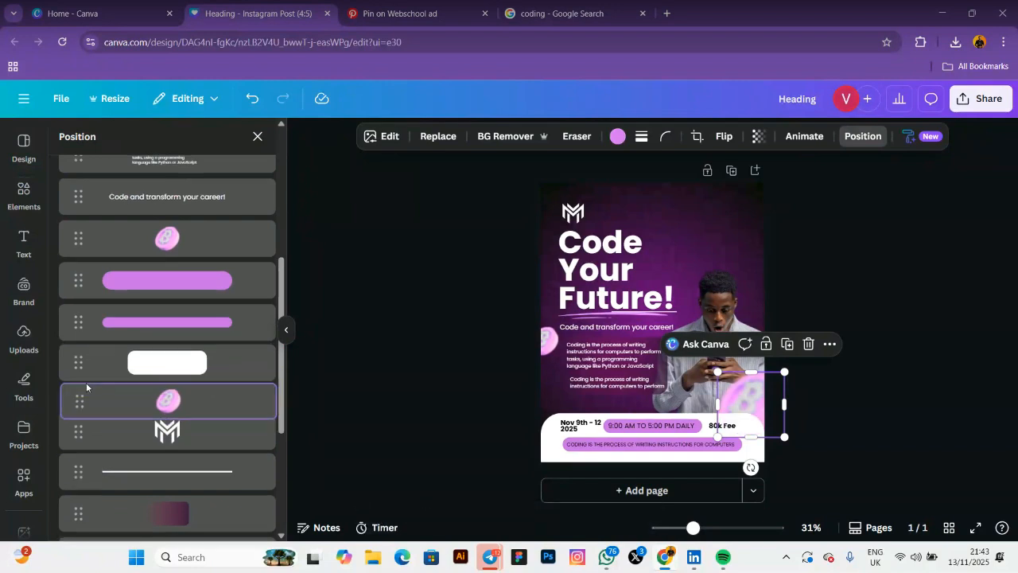
click(468, 351)
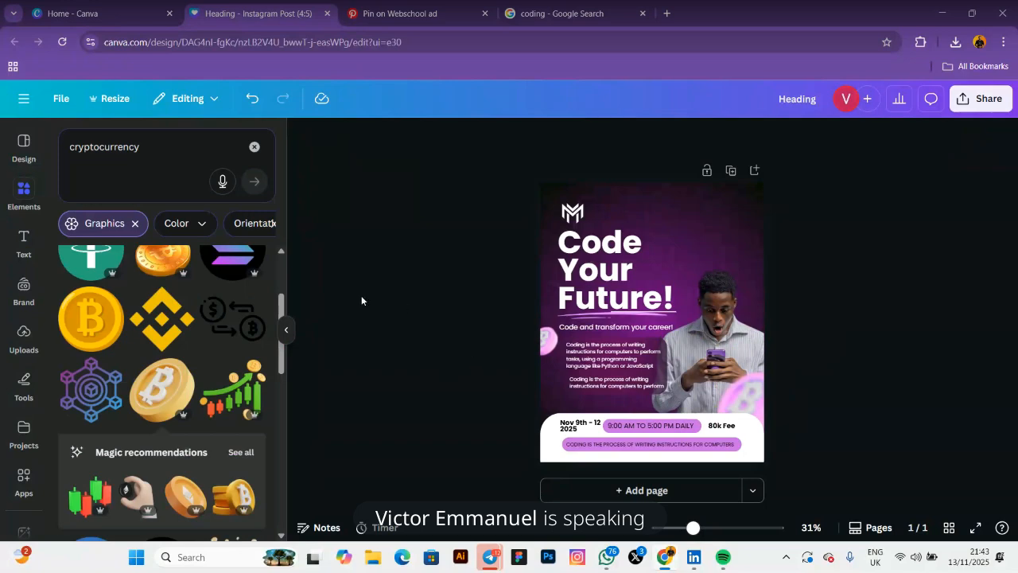
Clear the cryptocurrency search and browse all recently used elements
click(253, 150)
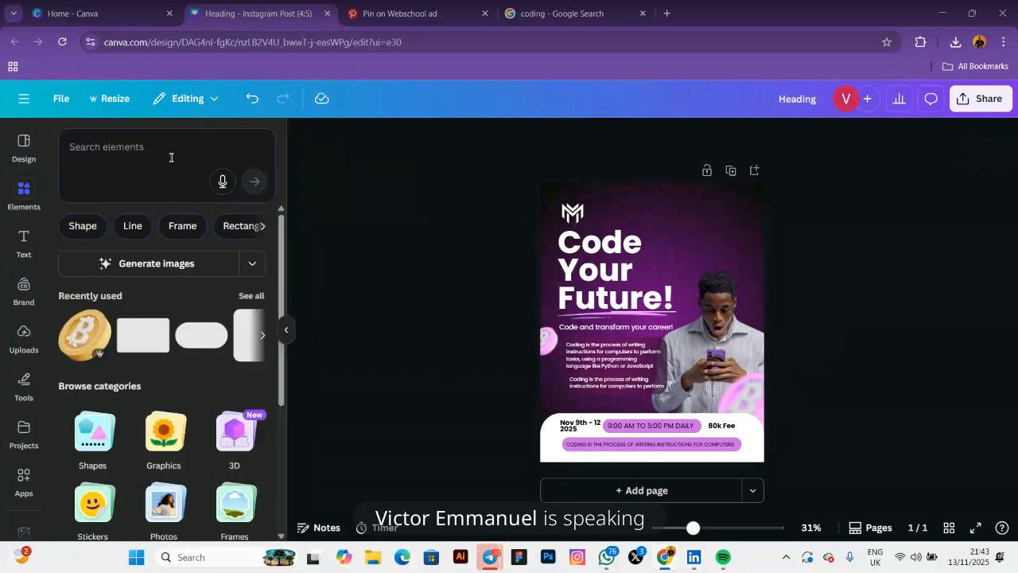
click(249, 298)
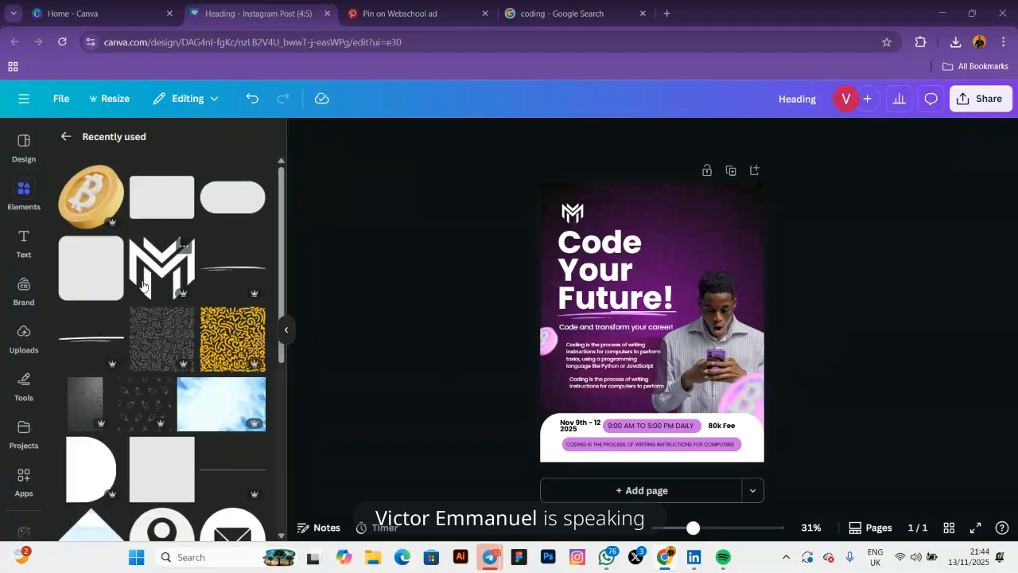
scroll(142, 285, down, 2)
scroll(143, 285, up, 1)
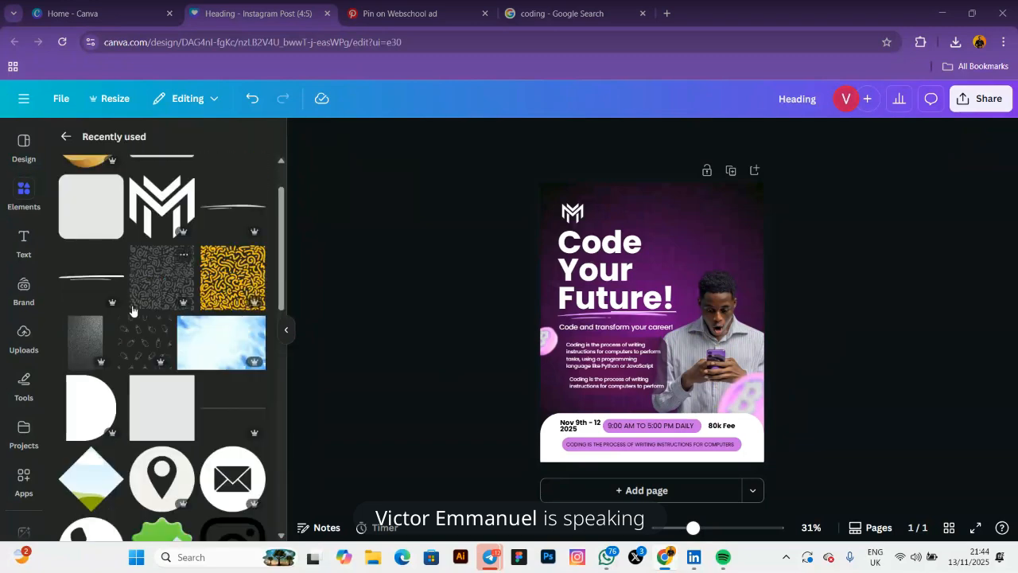
scroll(132, 310, up, 1)
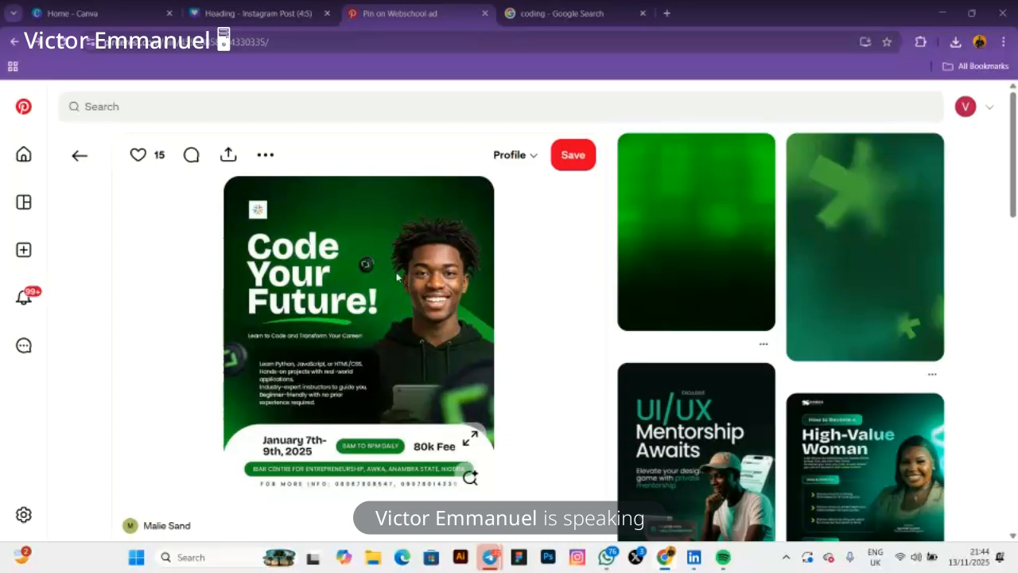
Move the purple square beside the man's phone and rotate it into a diamond
click(255, 13)
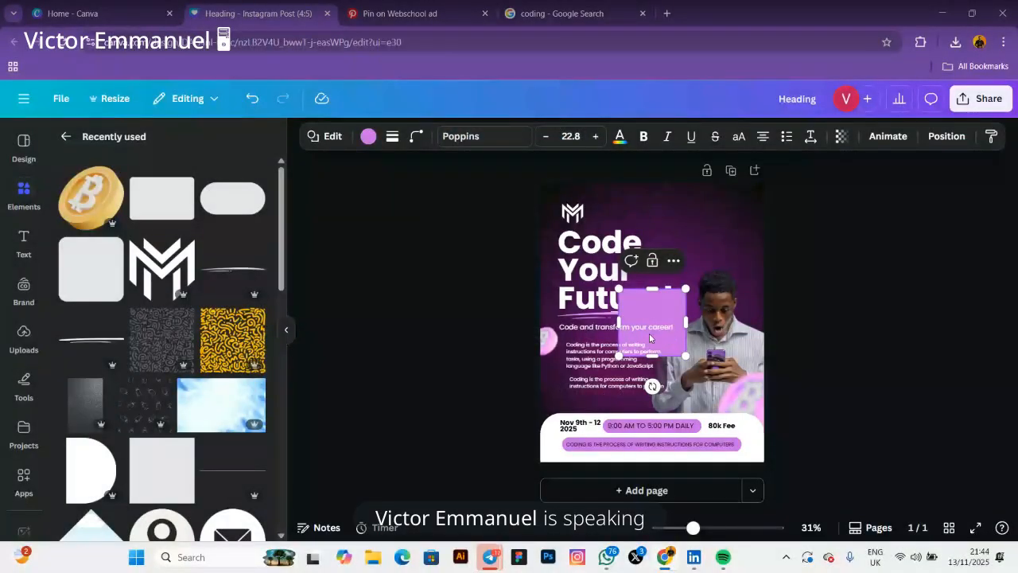
drag(650, 338, 748, 360)
drag(752, 408, 714, 396)
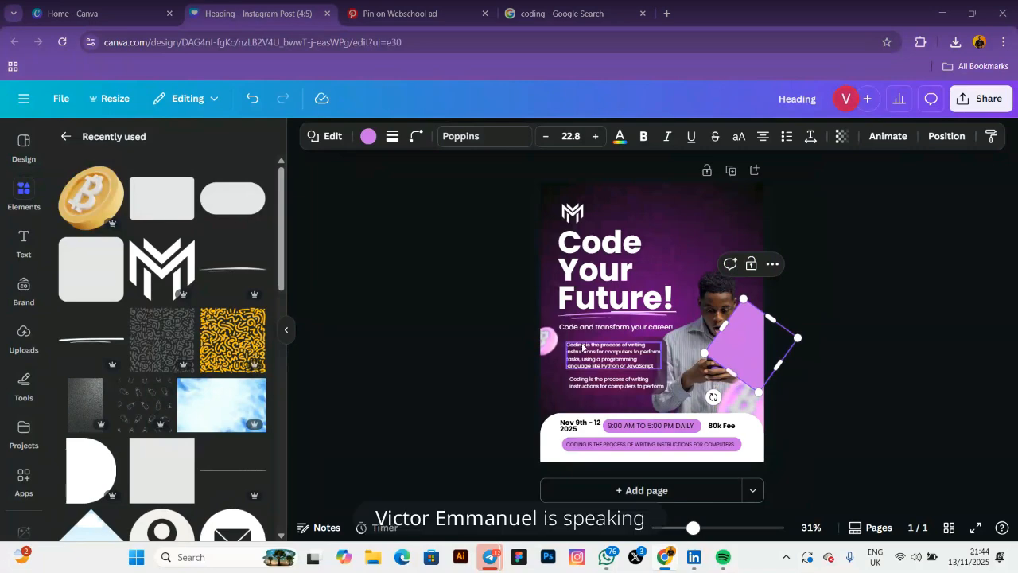
drag(764, 347, 767, 369)
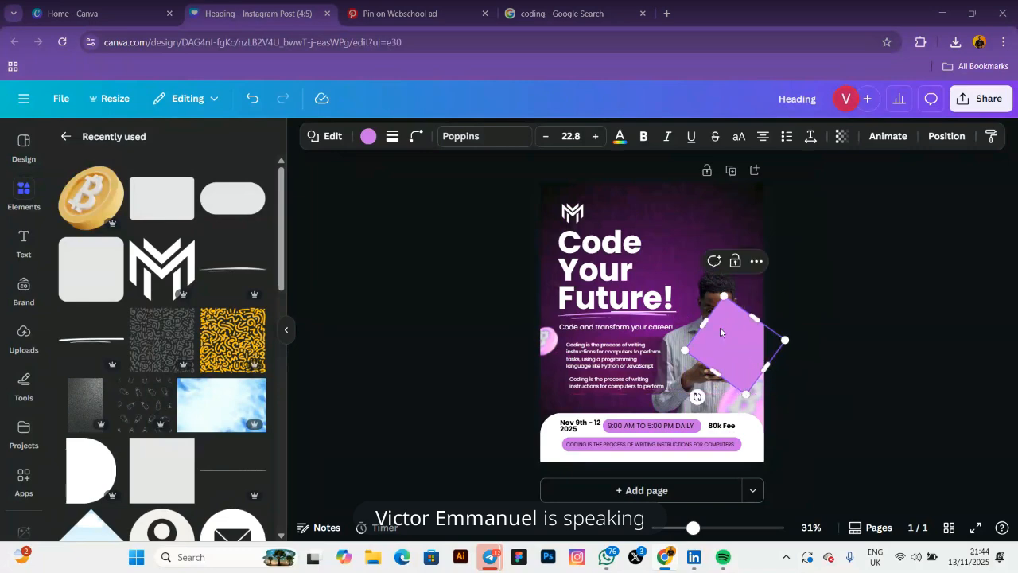
Drag the diamond below the person layer so it sits behind the man
click(932, 136)
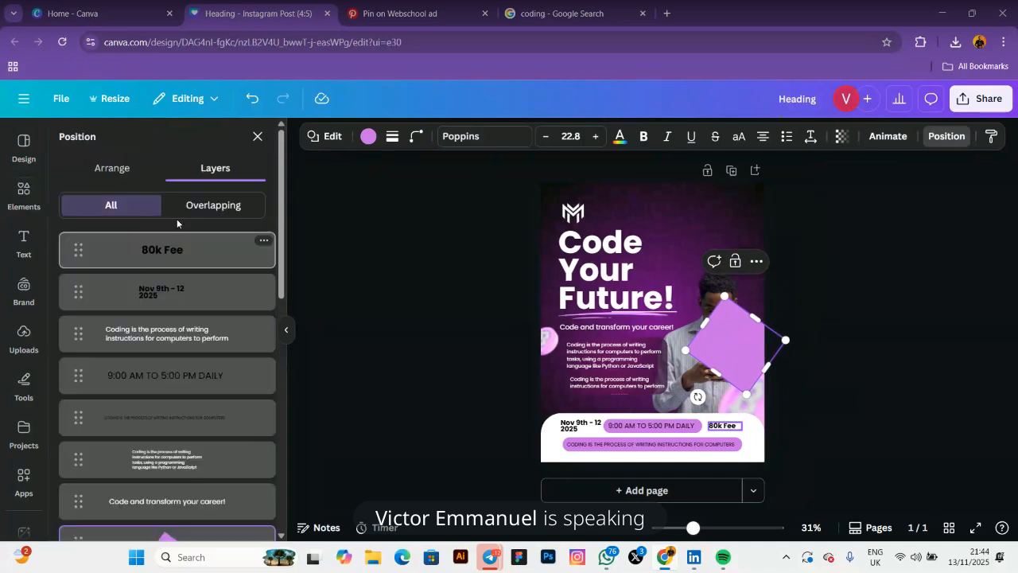
scroll(90, 387, down, 3)
drag(77, 403, 77, 460)
click(477, 314)
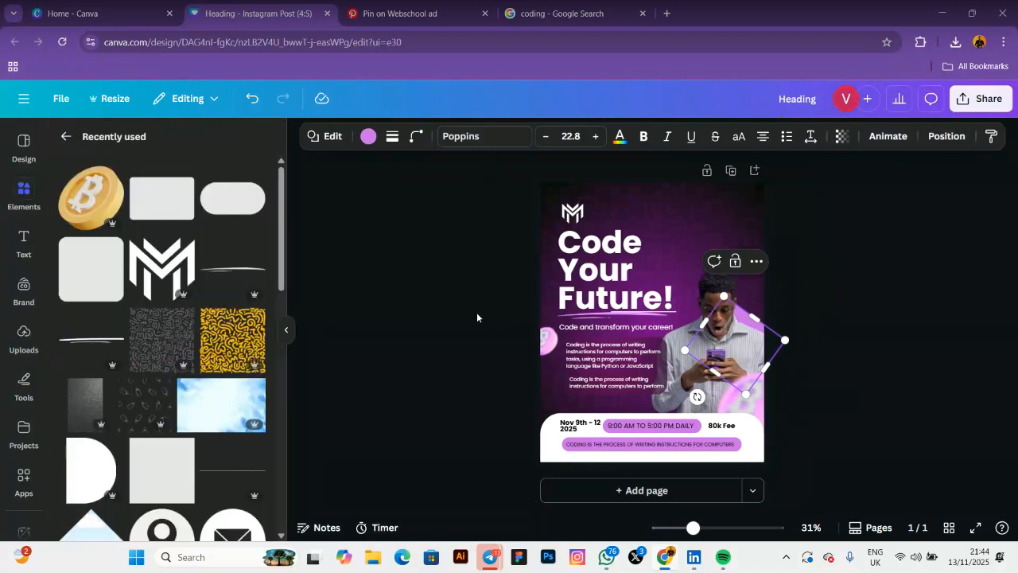
click(476, 317)
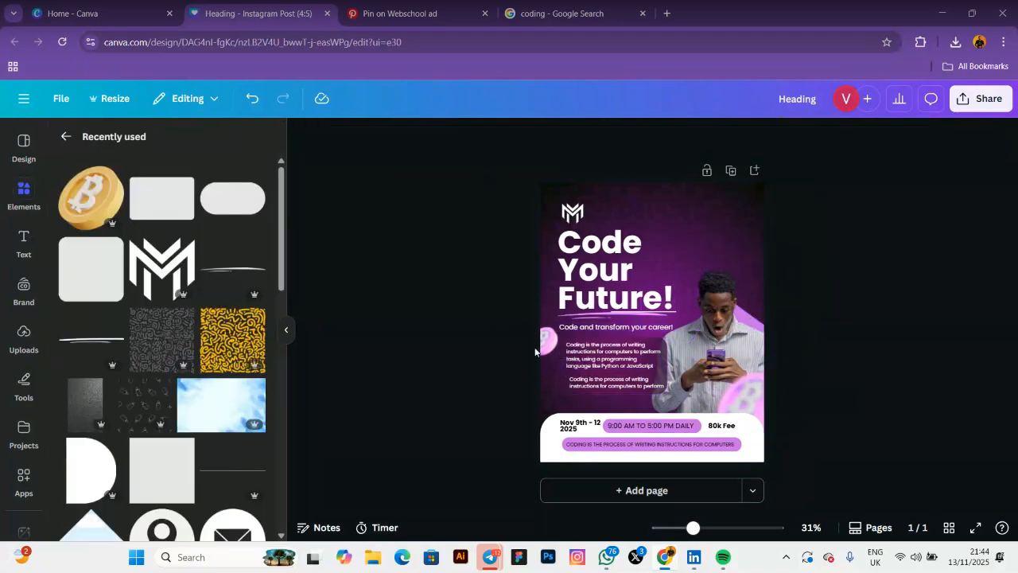
Nudge the second body paragraph up once and left twice with arrow keys
click(605, 381)
click(605, 381)
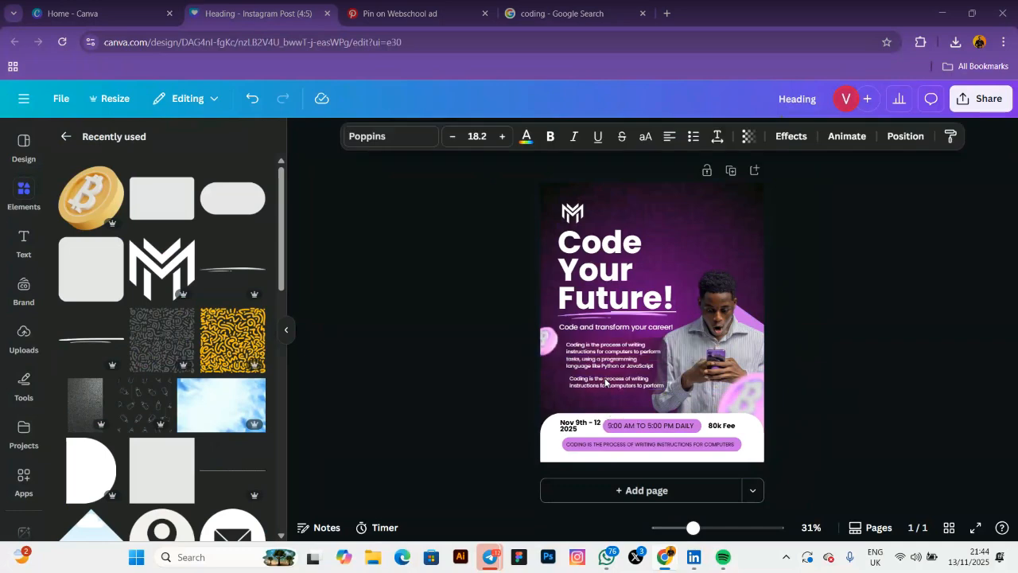
key(Up)
key(Up)
key(Up)
key(Up)
key(Up)
key(Up)
key(Up)
key(Up)
key(Up)
key(Up)
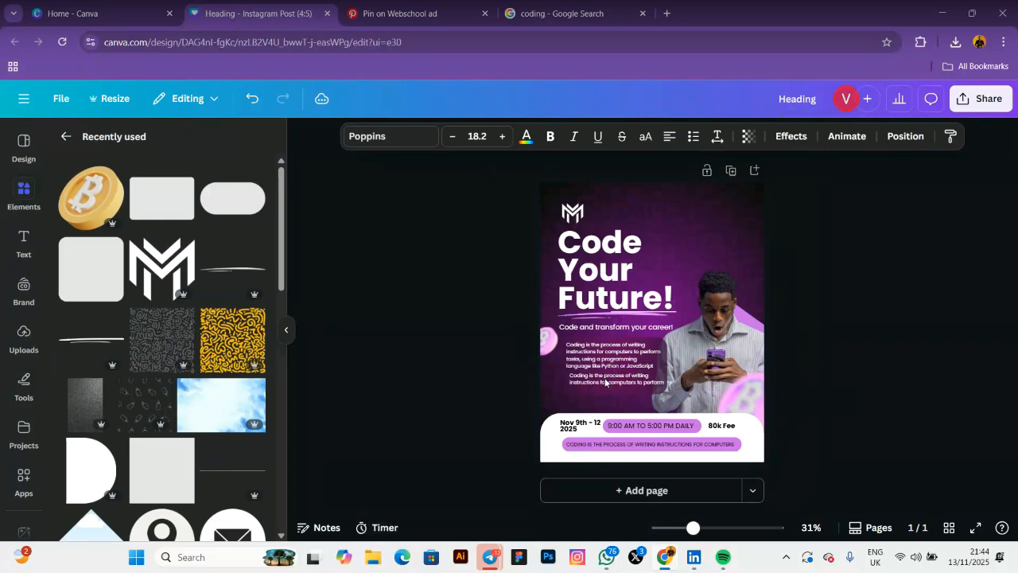
key(Left)
key(Left)
key(Left)
key(Left)
key(Left)
key(Left)
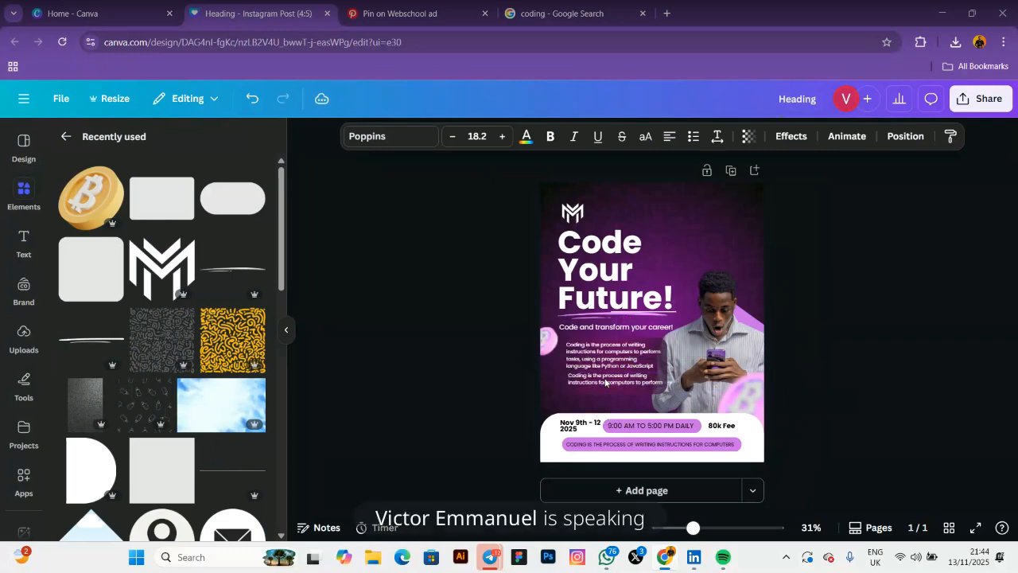
key(Left)
key(Left)
key(Left)
key(Left)
key(Left)
key(Left)
click(604, 377)
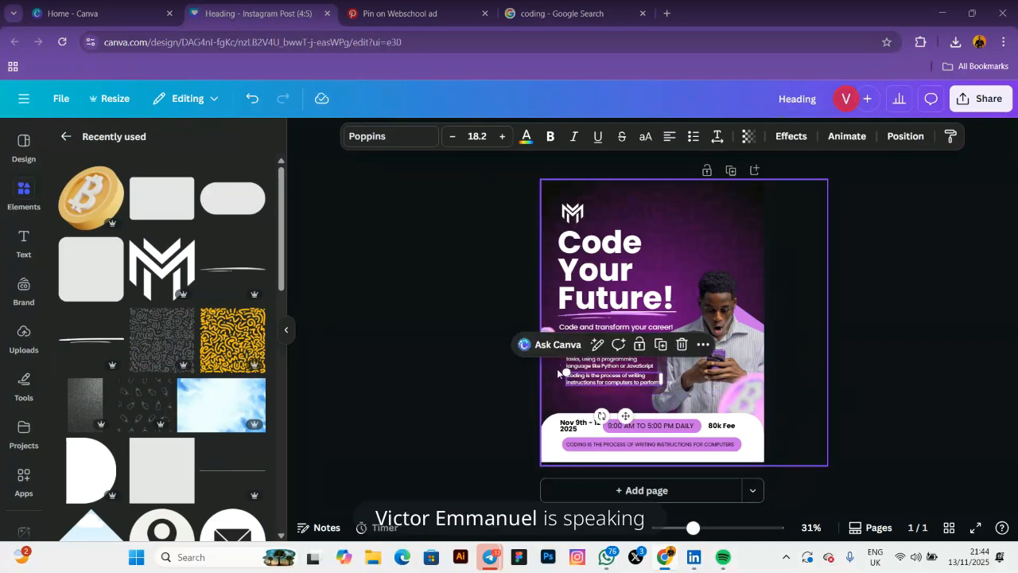
click(463, 350)
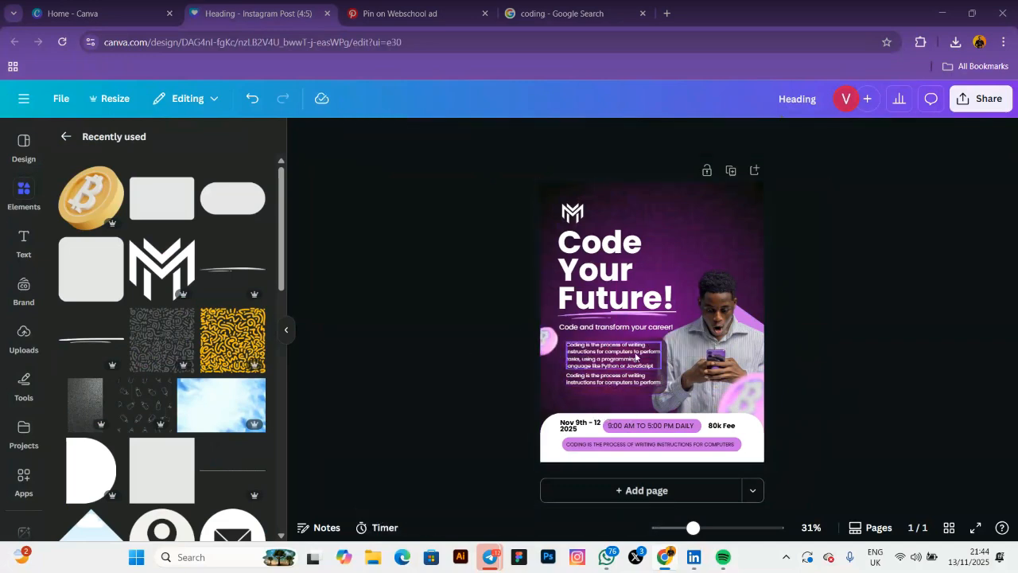
Shift the first paragraph left into alignment and raise the logo slightly
drag(636, 357, 617, 376)
click(431, 290)
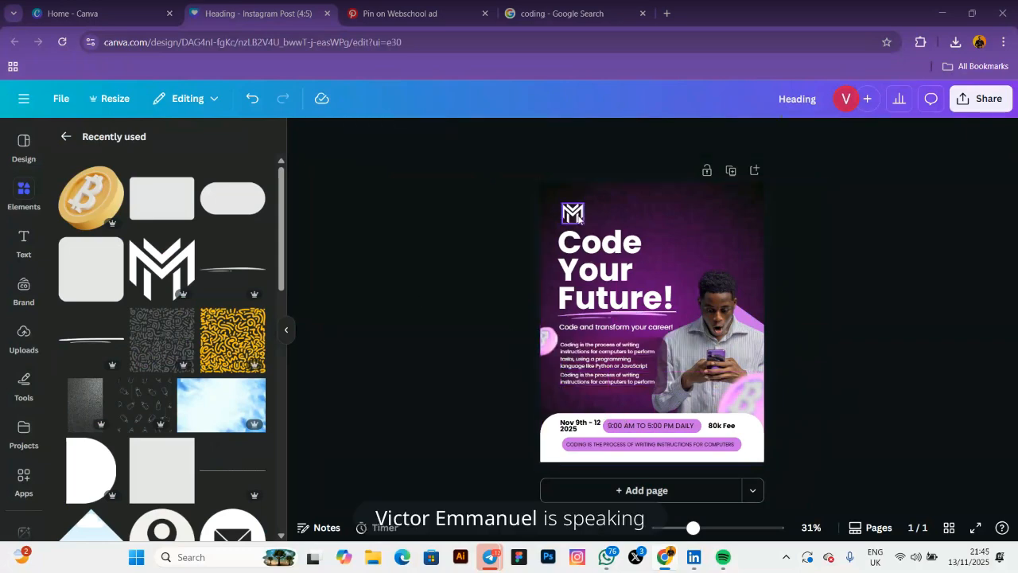
drag(578, 215, 578, 211)
click(446, 248)
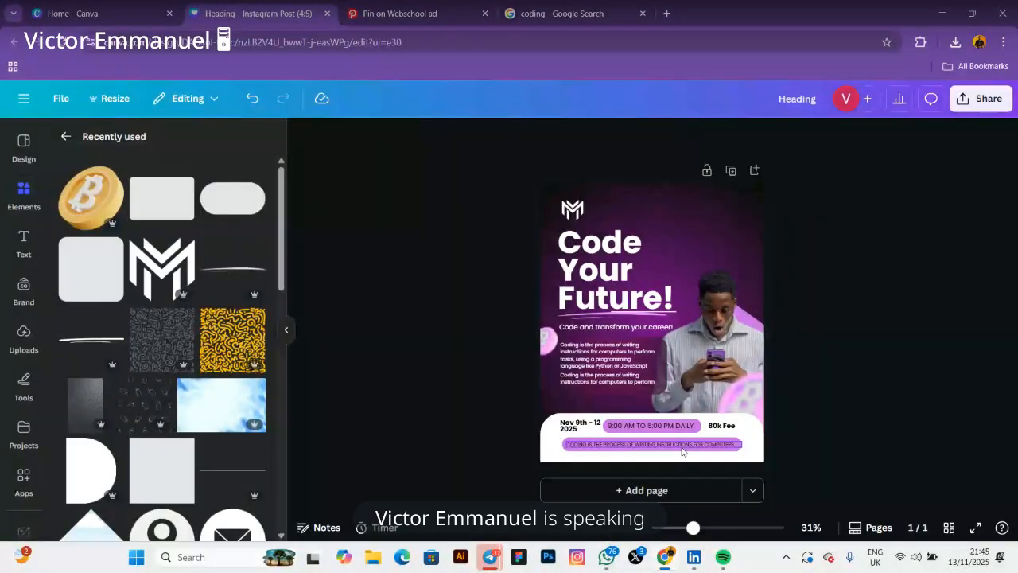
Move the duplicate line below the purple pill and retype it as 'FOR MORE INFO' plus phone numbers
click(682, 452)
drag(682, 451, 665, 457)
double_click(664, 457)
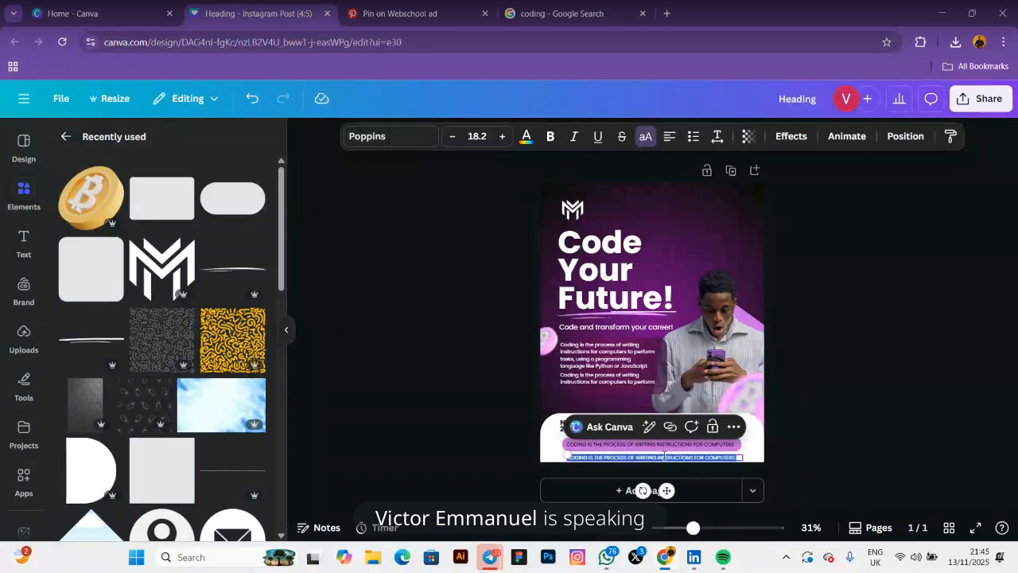
key(BackSpace)
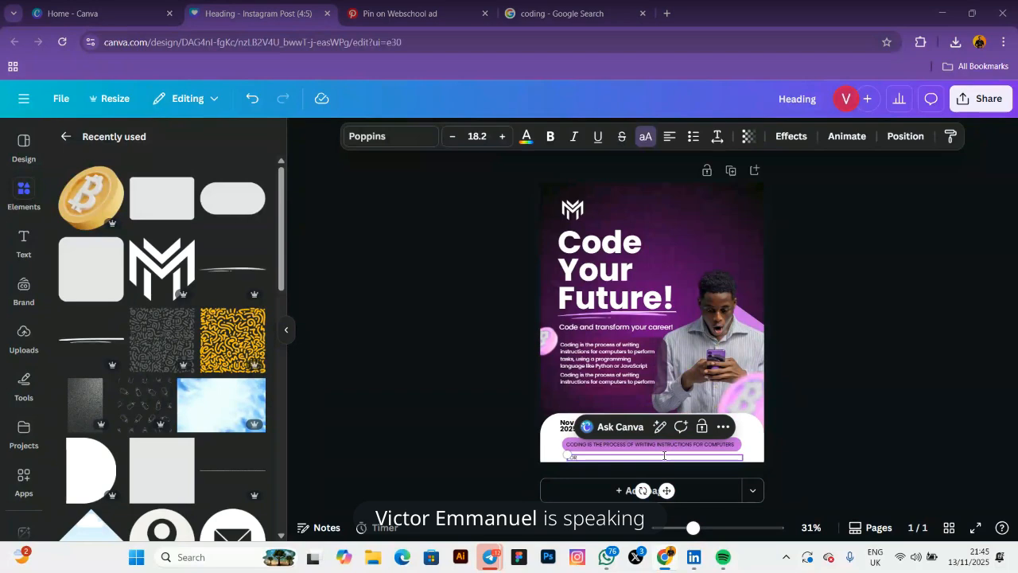
text(FOR MORE IN)
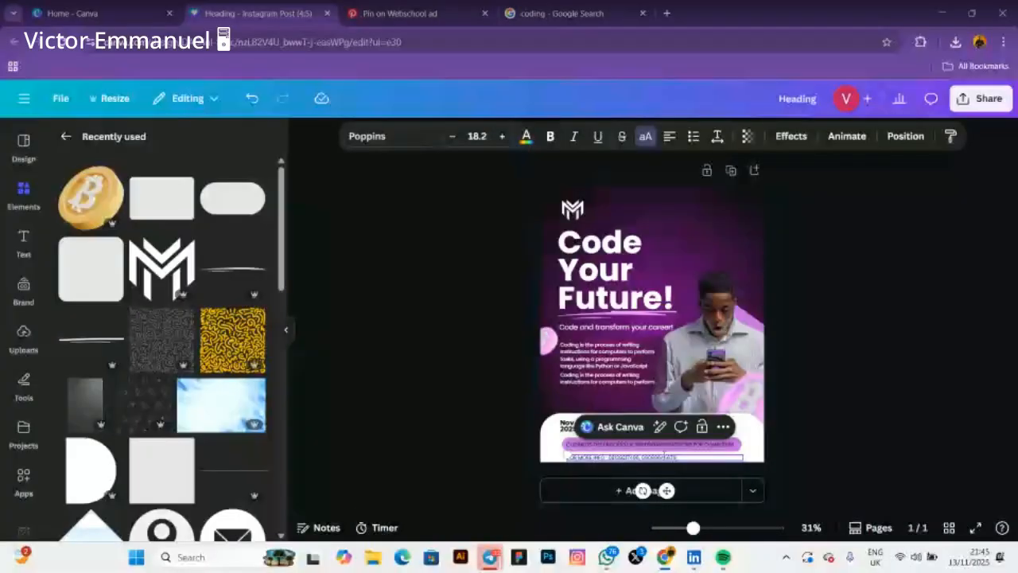
click(610, 452)
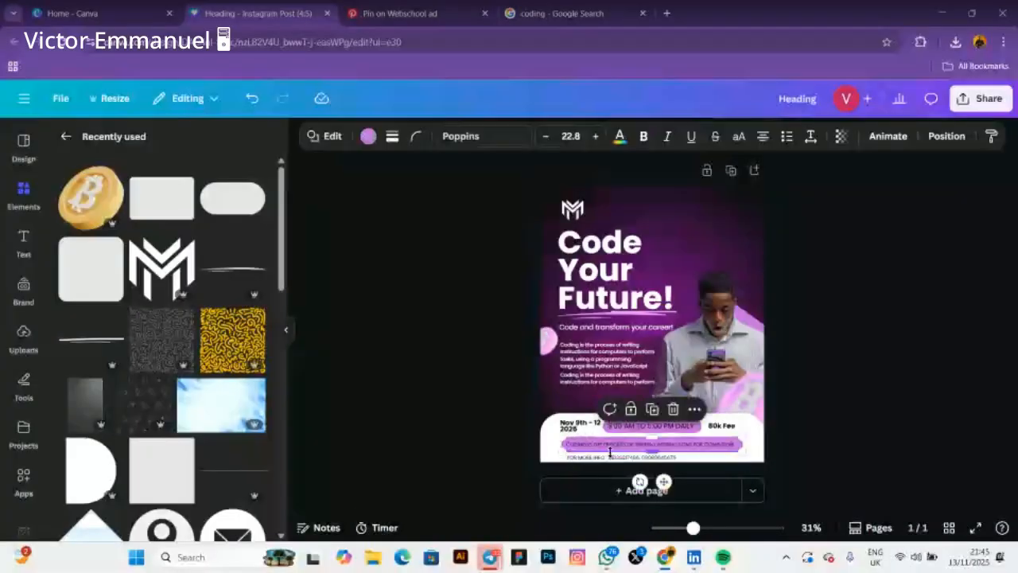
Narrow the contact line's text box and nudge it up into the footer
click(612, 459)
drag(743, 458, 661, 456)
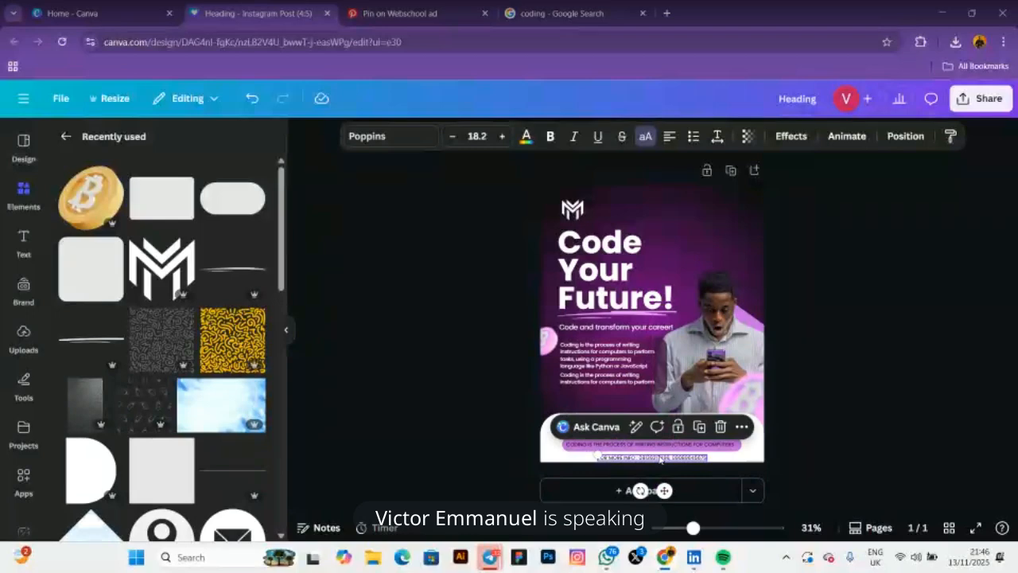
key(Up)
key(Up)
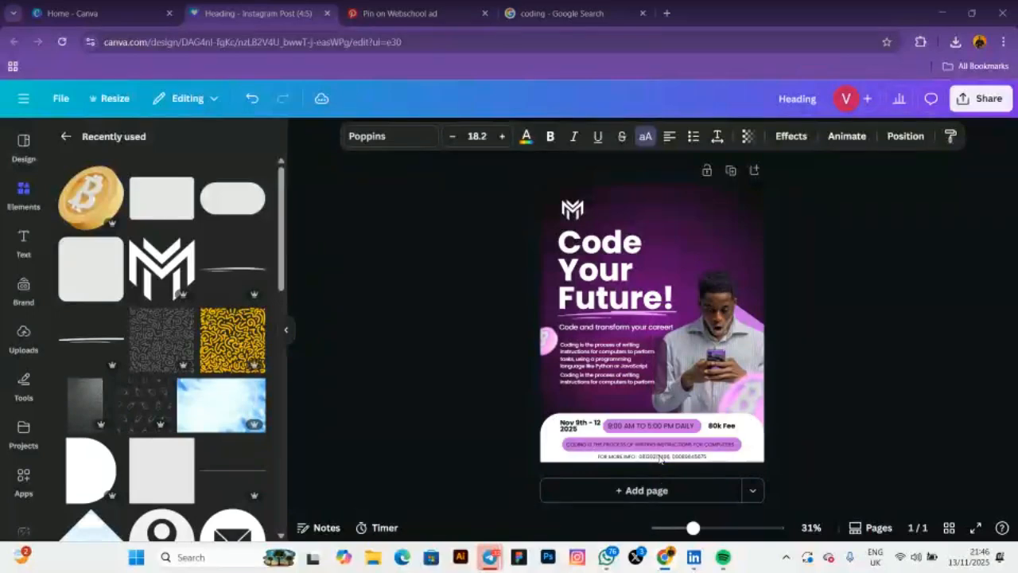
click(422, 436)
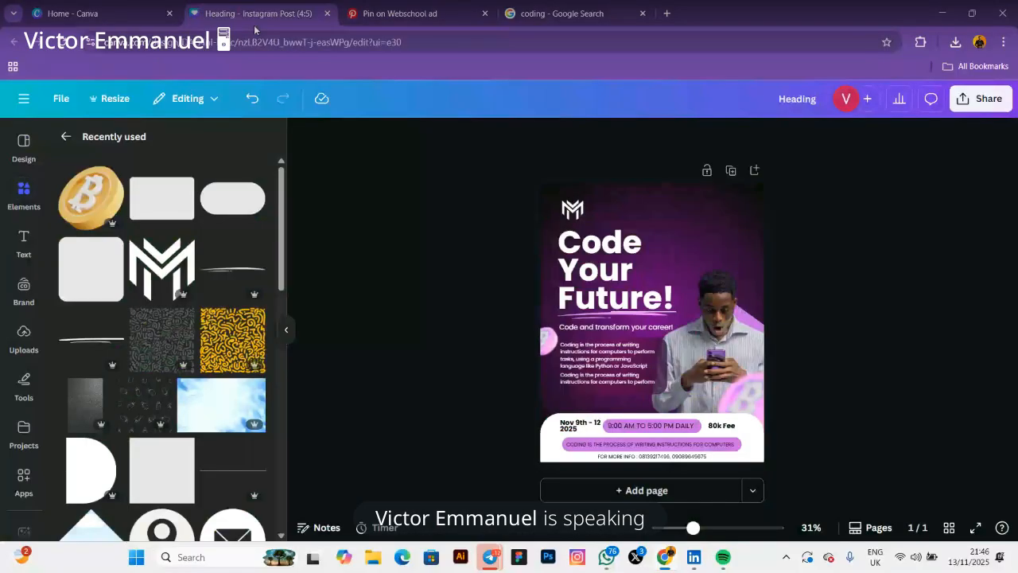
Make the headline's pink coin slightly smaller and set its blur intensity to 0
click(676, 274)
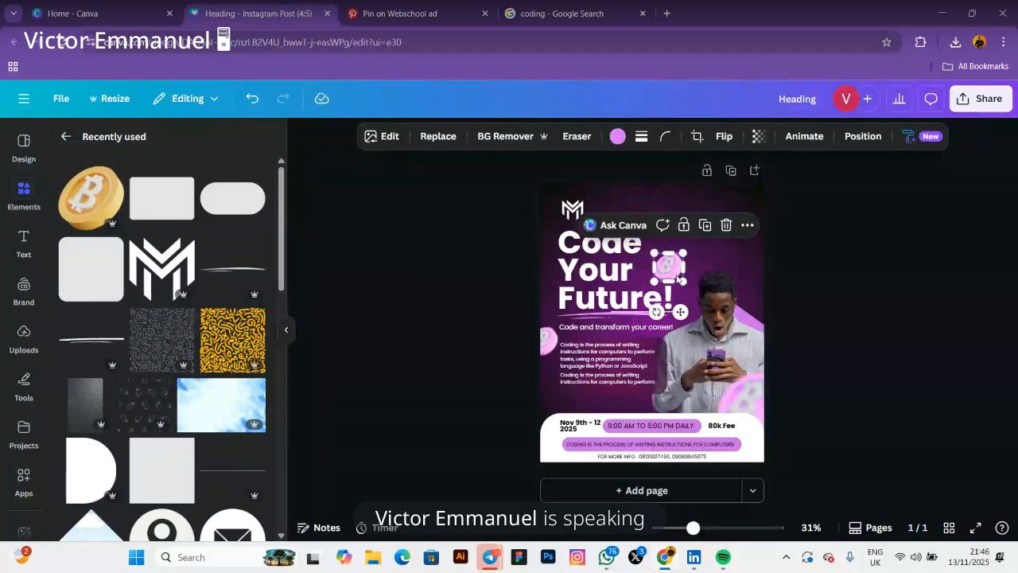
drag(678, 277, 676, 274)
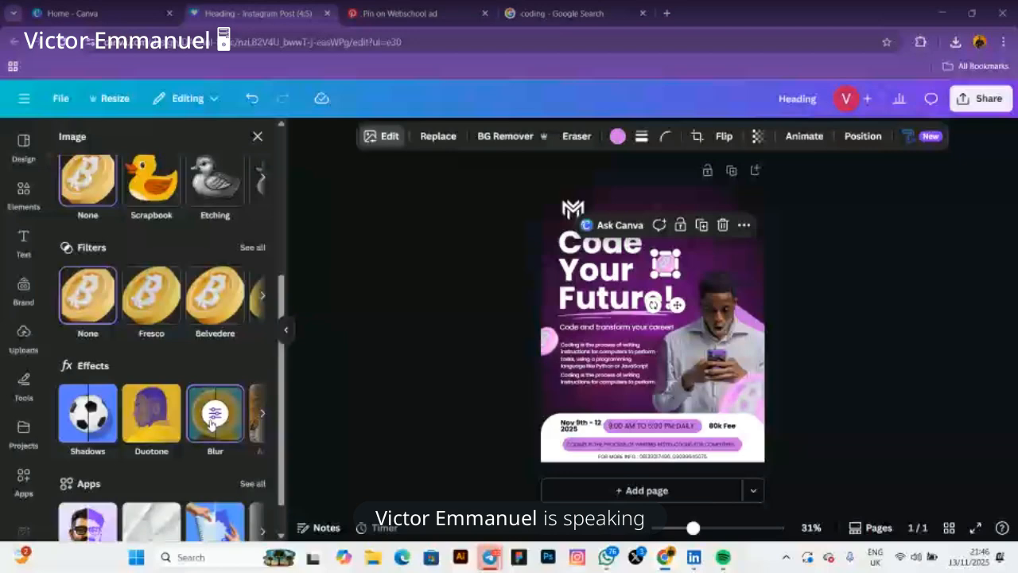
click(211, 421)
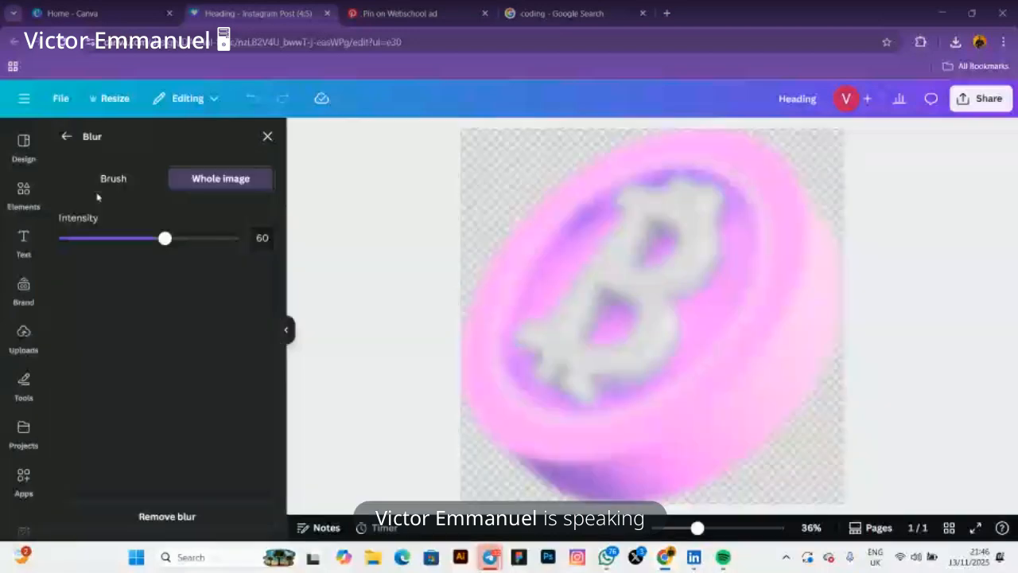
drag(164, 238, 65, 238)
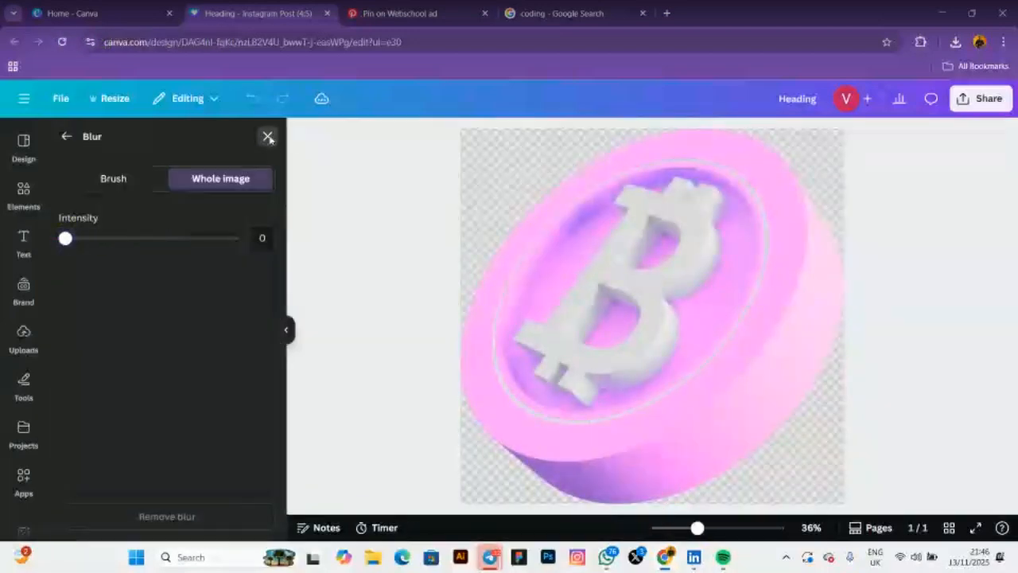
click(268, 137)
click(459, 244)
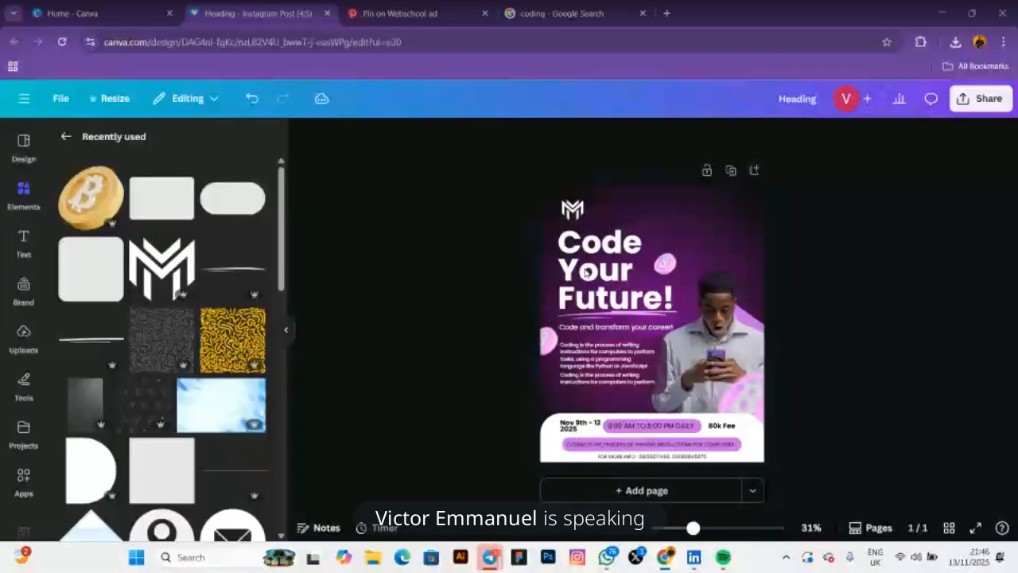
Compare the flyer with the Pinterest reference and return to the design
click(652, 273)
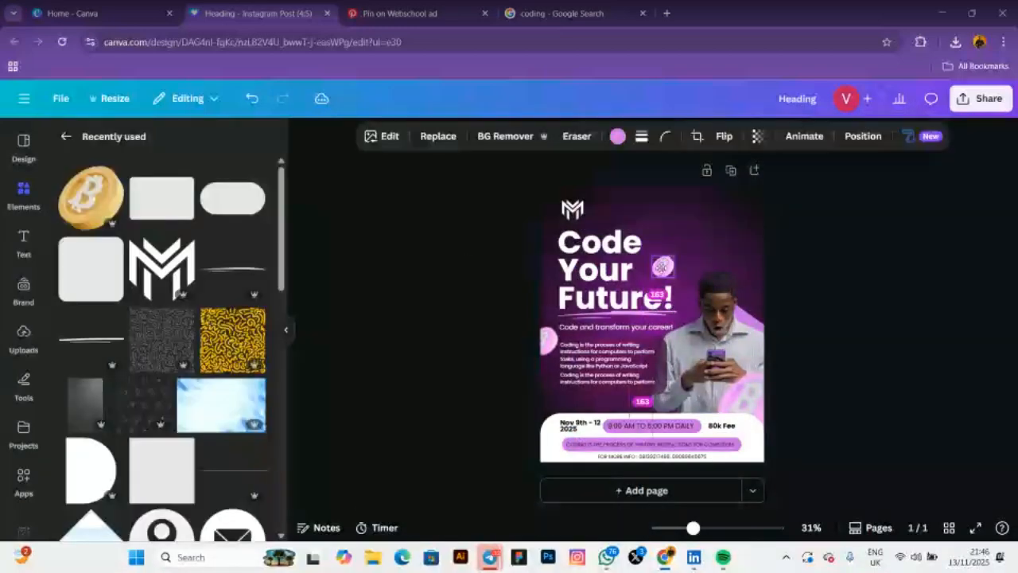
click(400, 12)
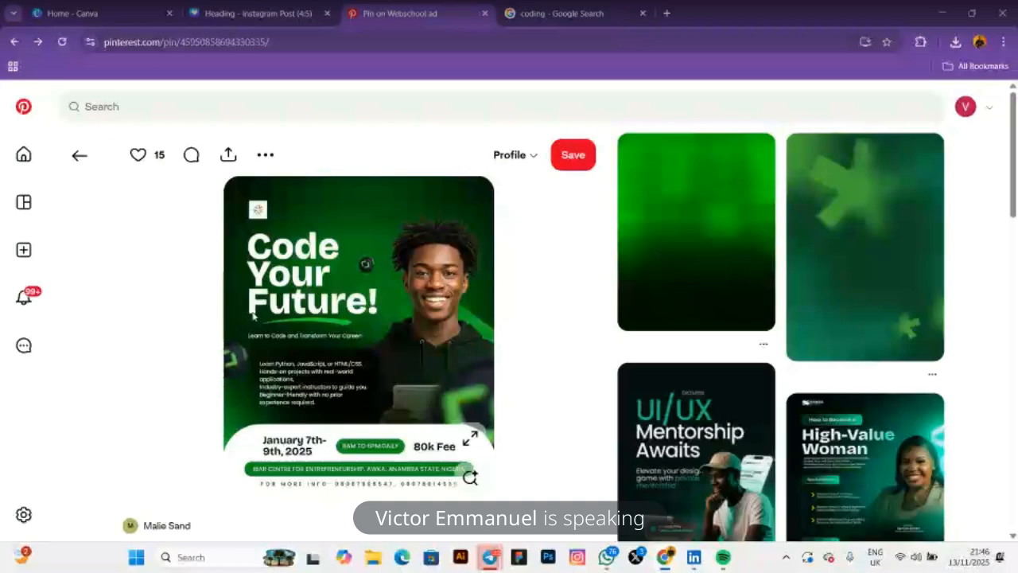
click(245, 11)
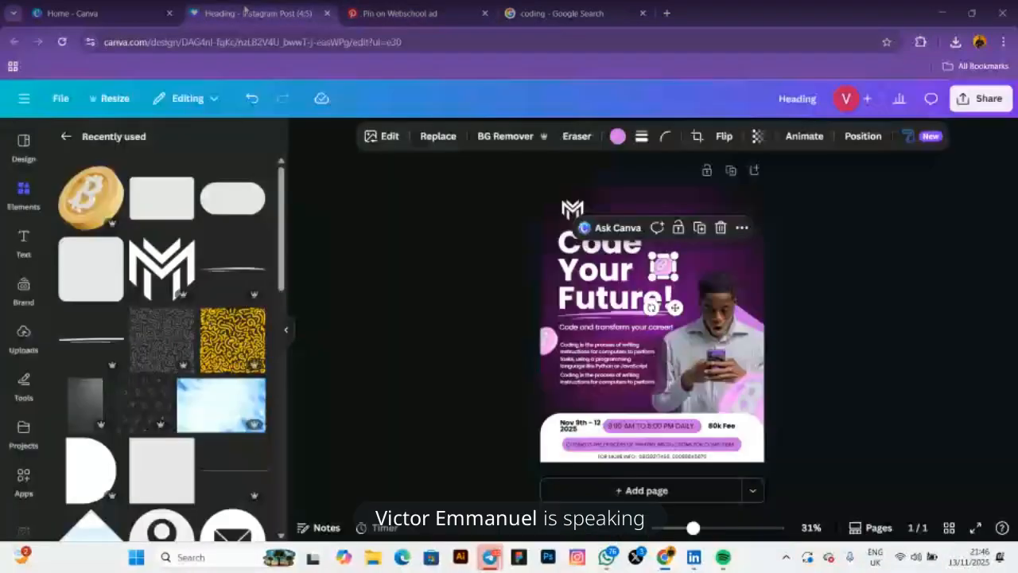
click(454, 265)
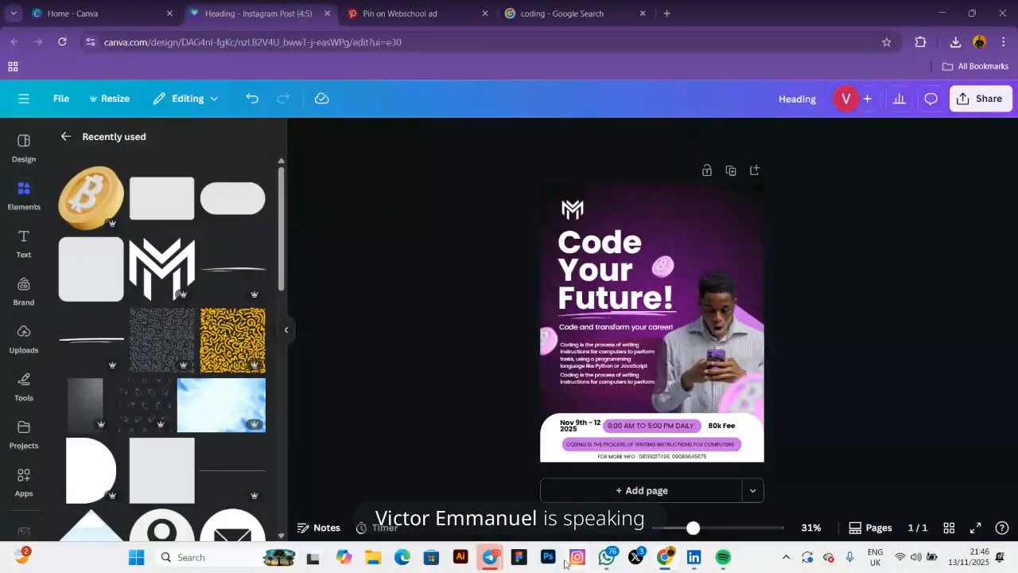
Make the '9:00 AM TO 5:00 PM DAILY' text white with the white document colour swatch
mouse_move(478, 565)
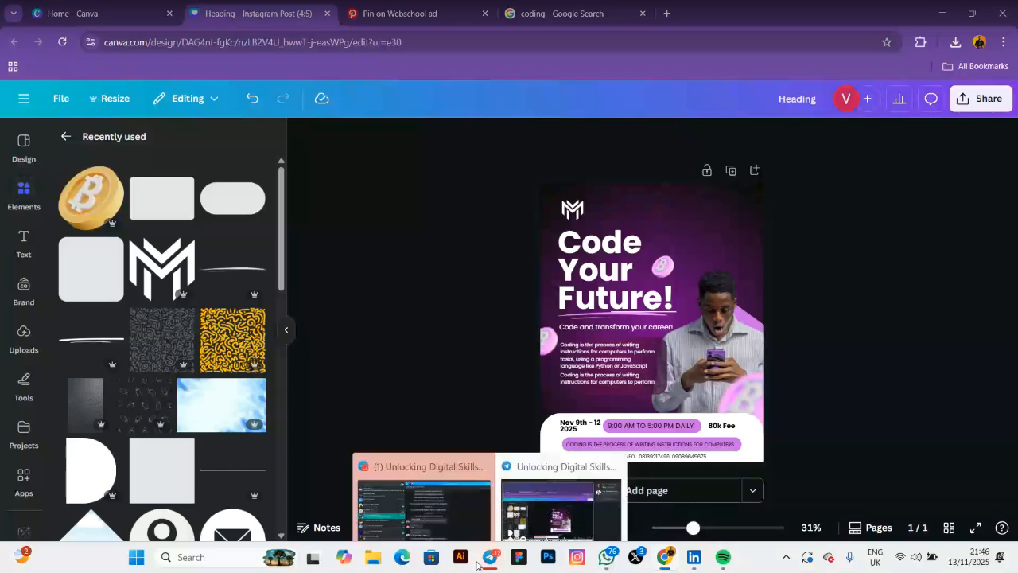
click(637, 452)
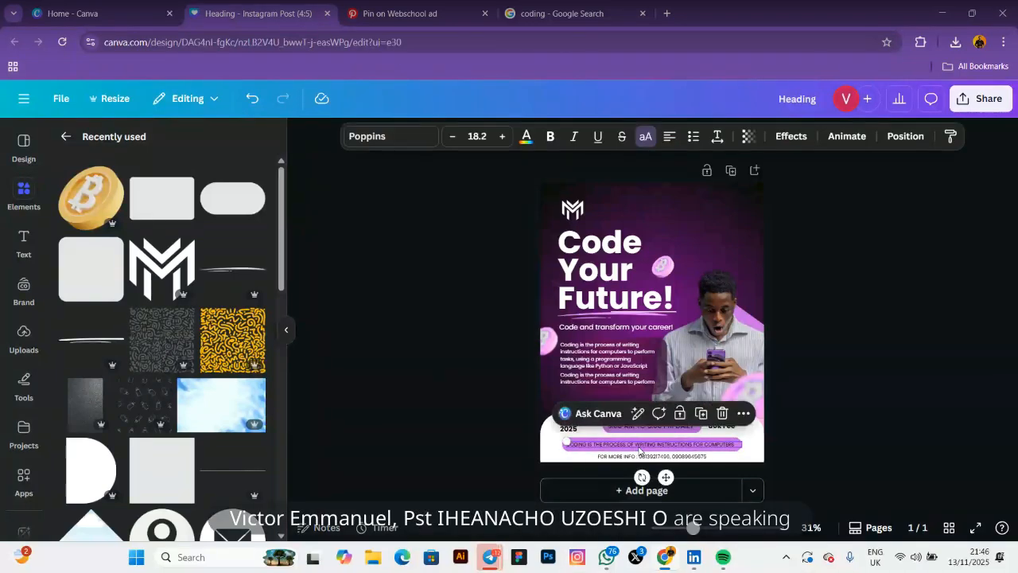
click(526, 137)
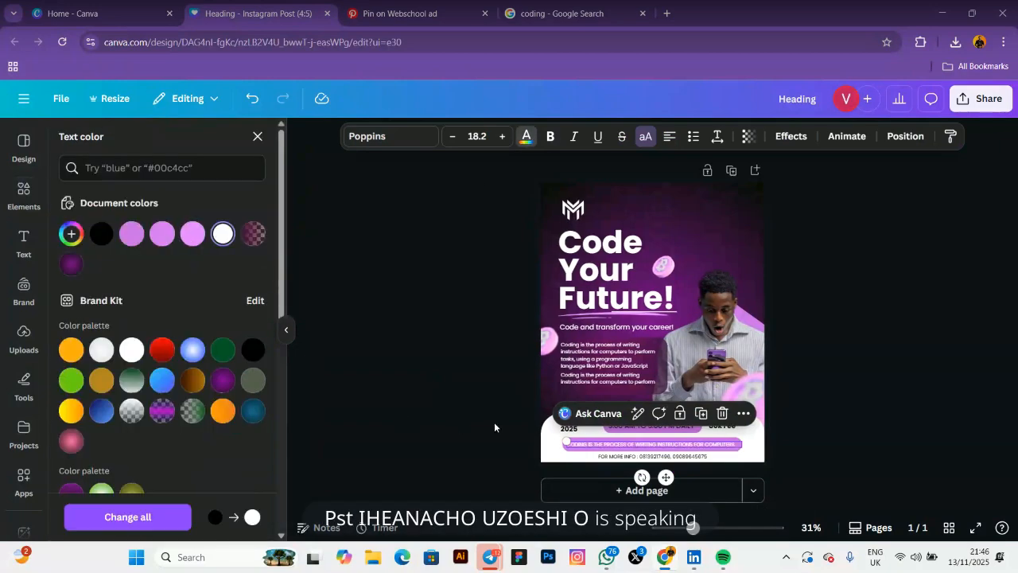
click(494, 428)
click(650, 425)
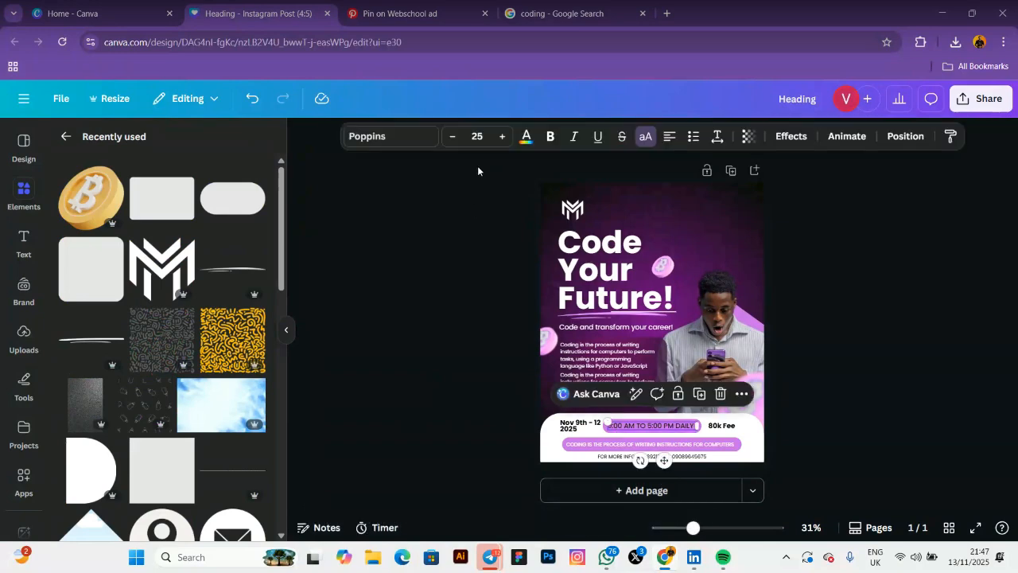
click(531, 136)
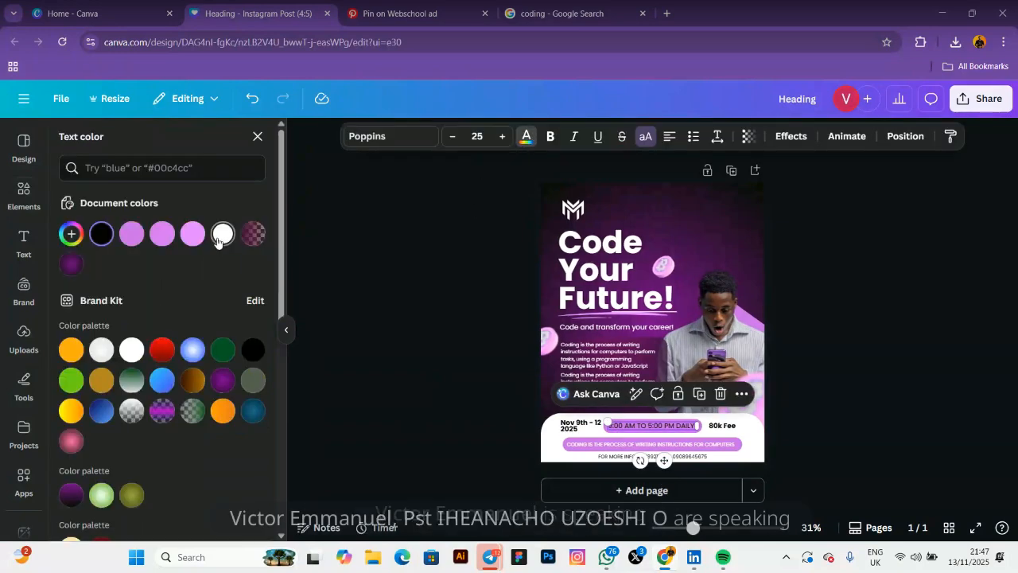
click(222, 235)
click(396, 278)
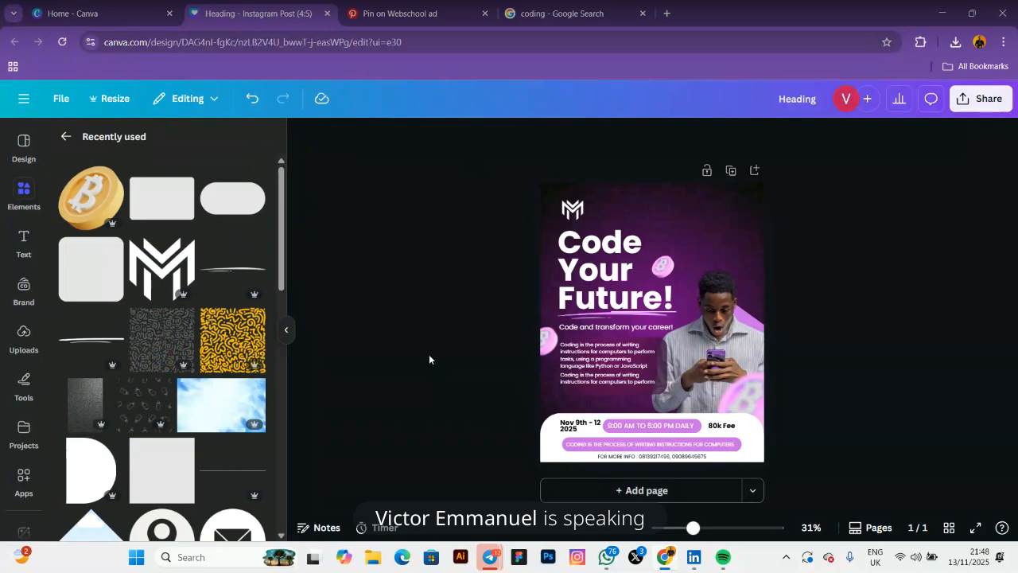
Download the flyer as a PNG with Compress file turned off, saved as Heading (1).png
click(973, 101)
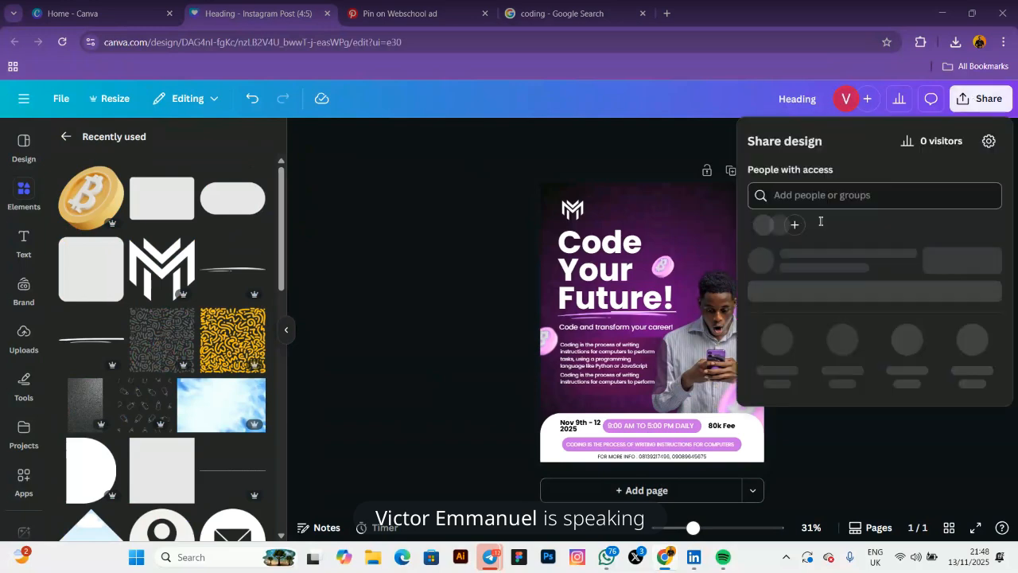
click(773, 369)
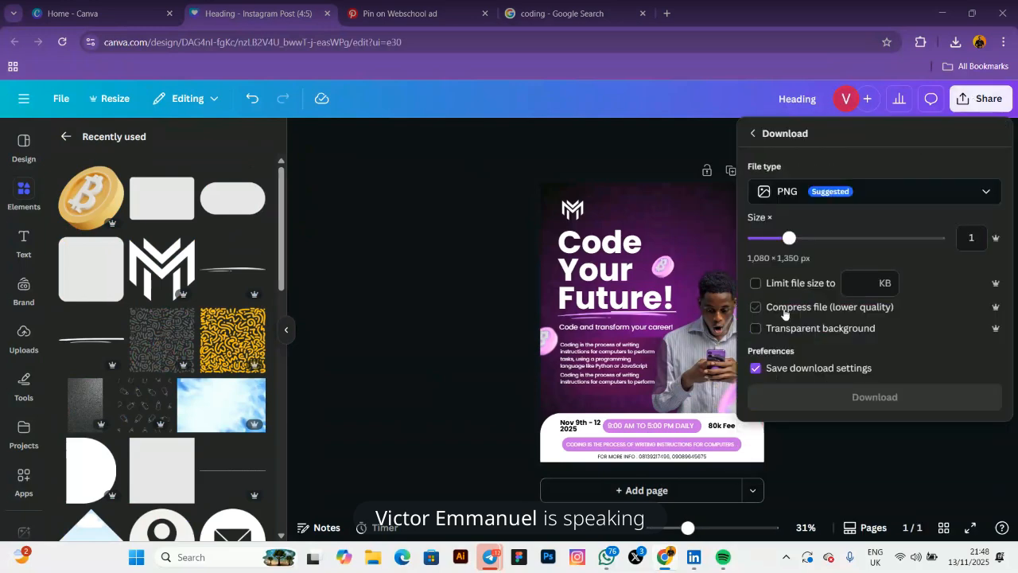
click(854, 403)
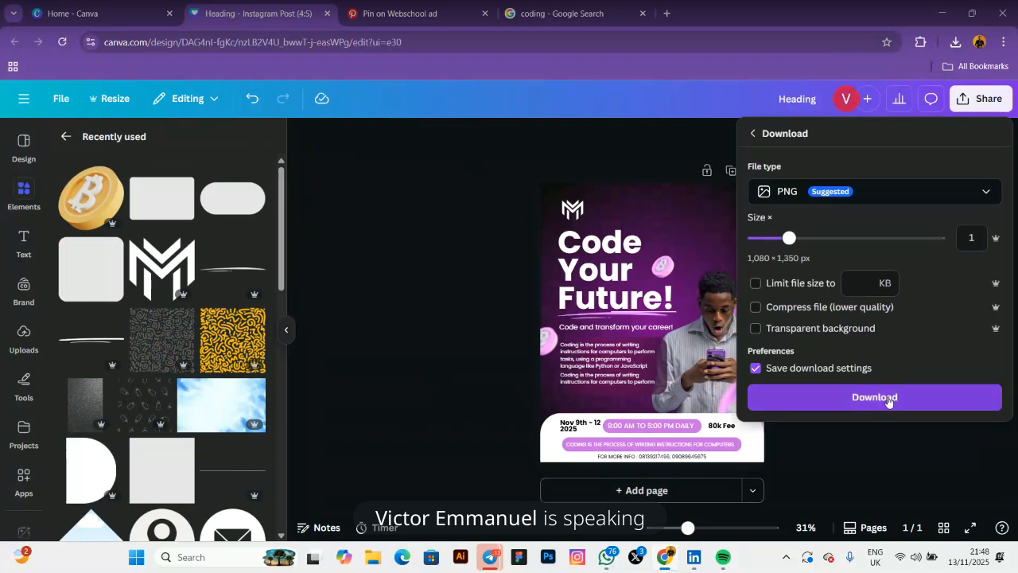
click(887, 398)
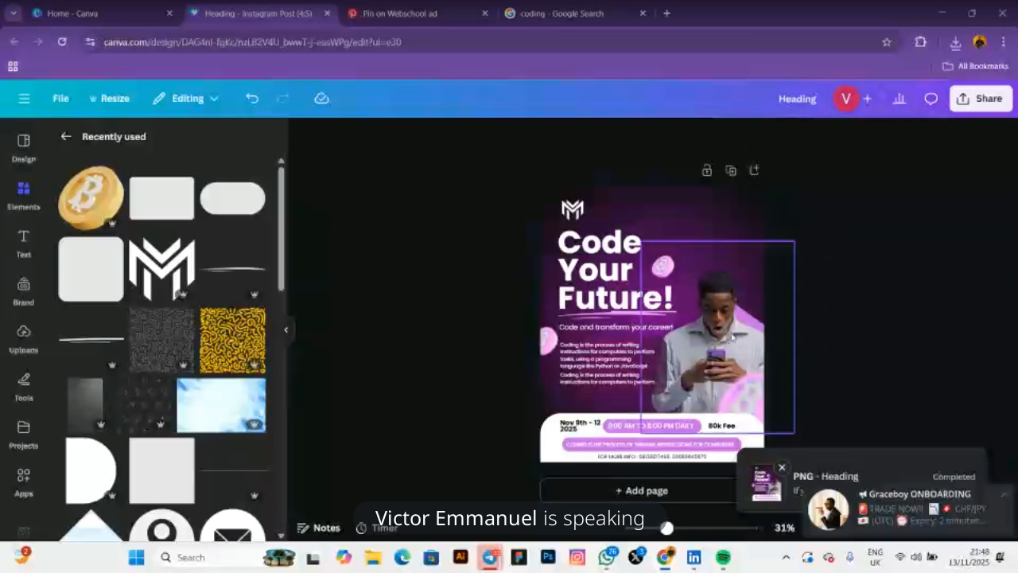
Download the flyer as a PNG a second time, saved as Heading (2).png
click(656, 316)
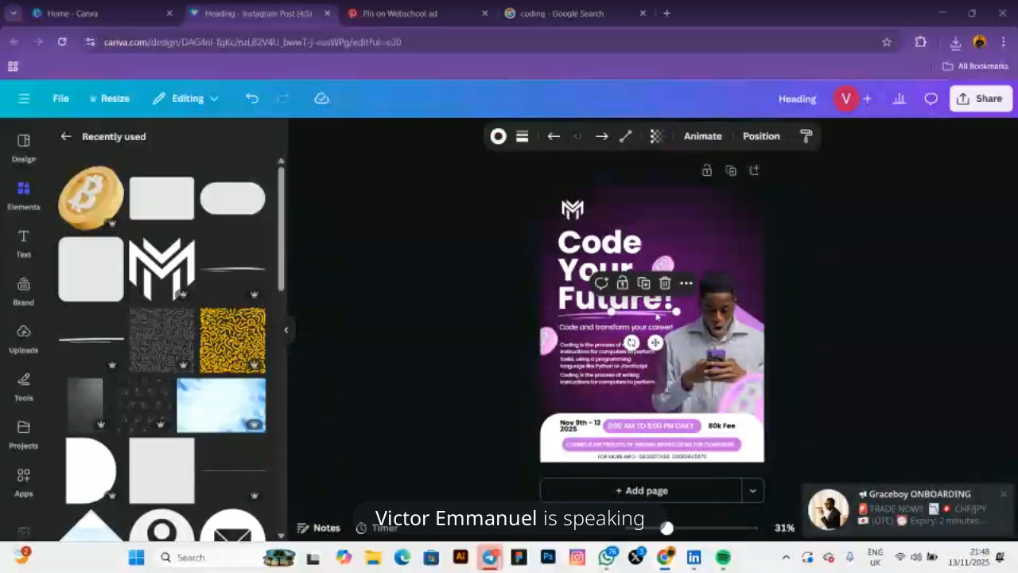
key(Escape)
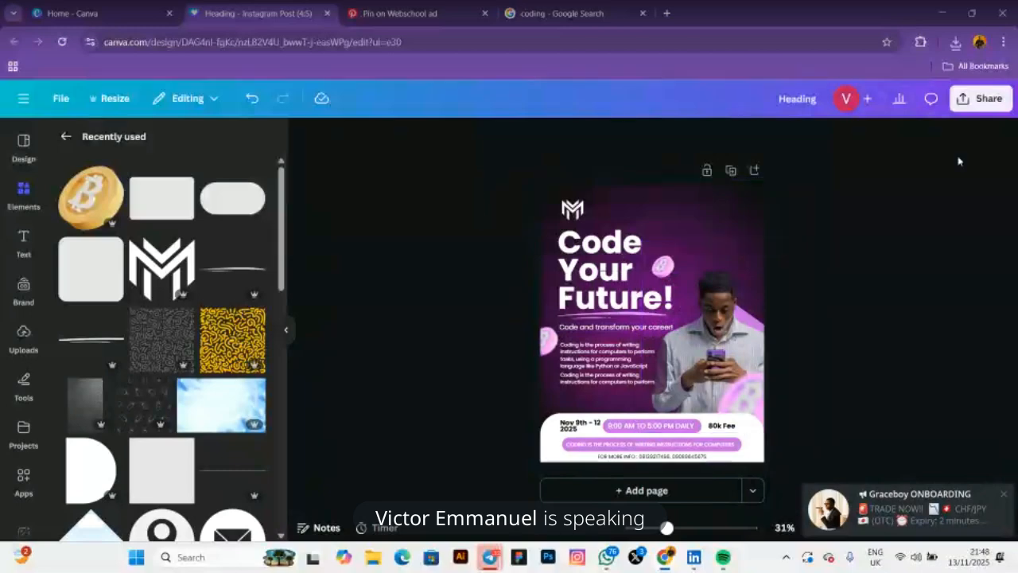
click(980, 98)
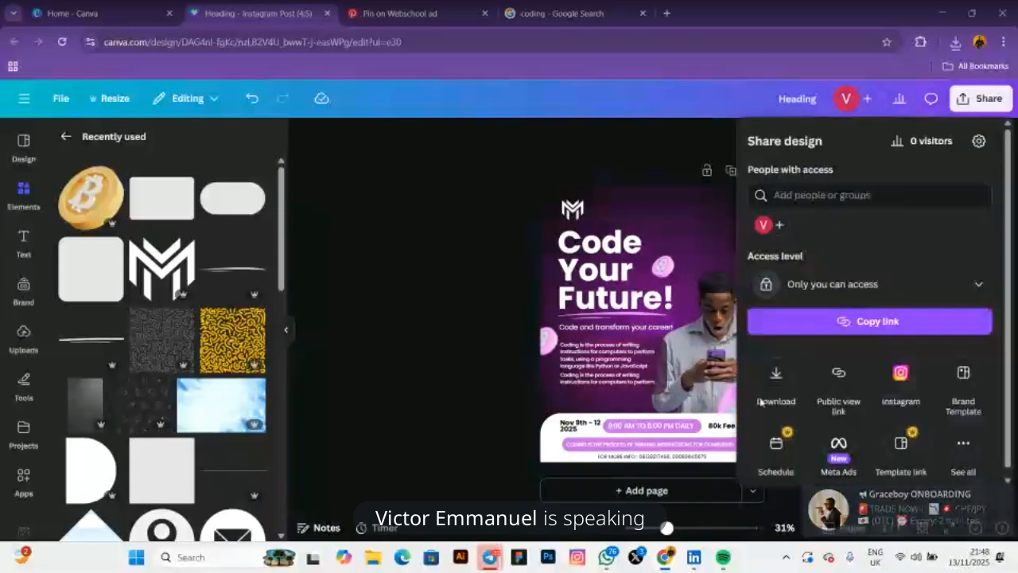
click(775, 376)
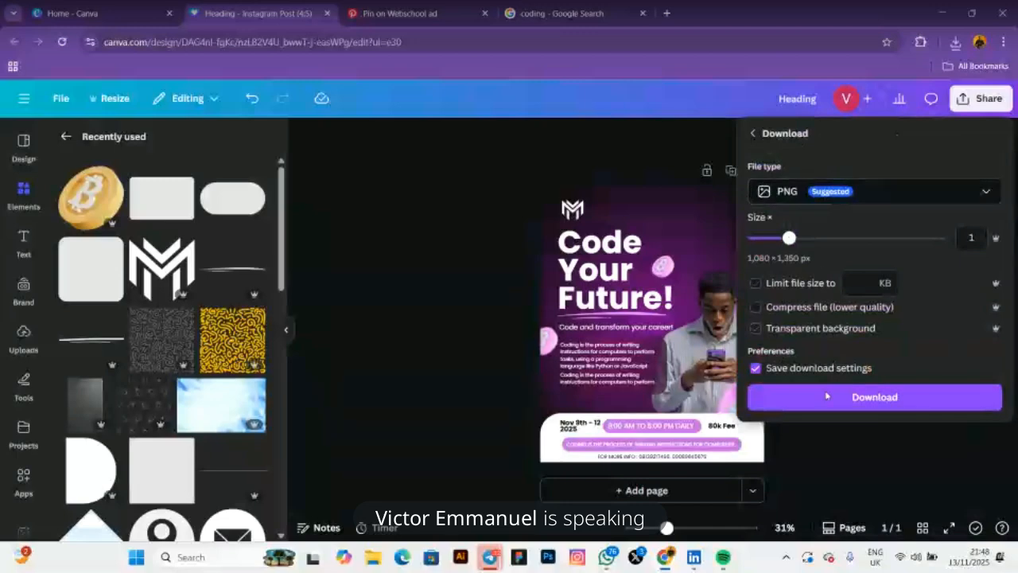
click(845, 404)
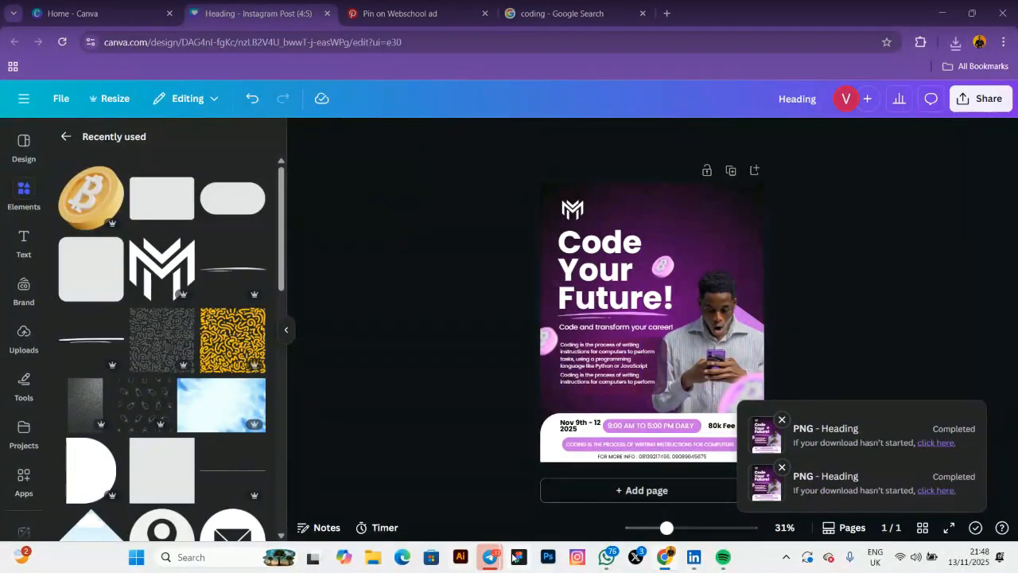
mouse_move(482, 561)
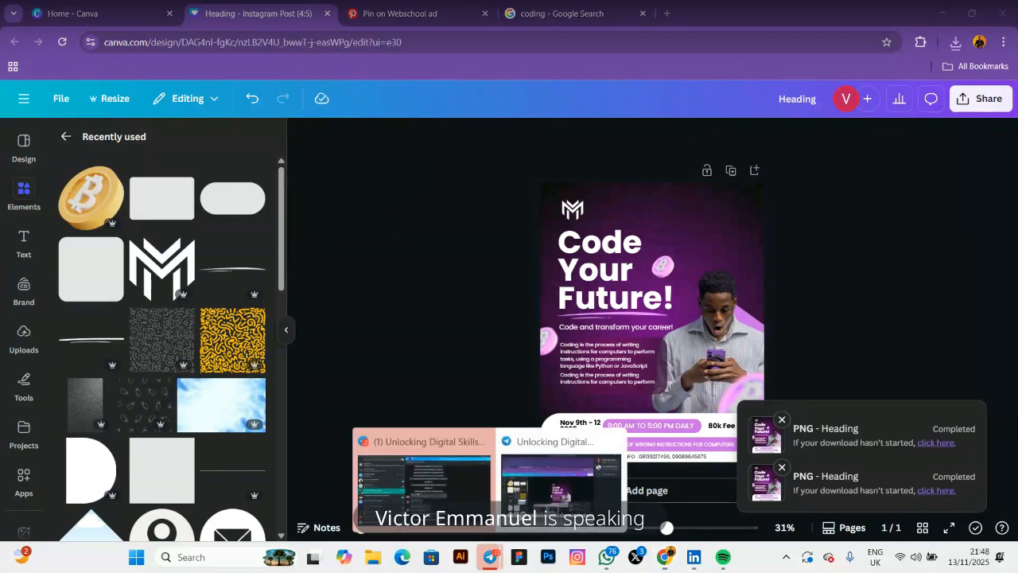